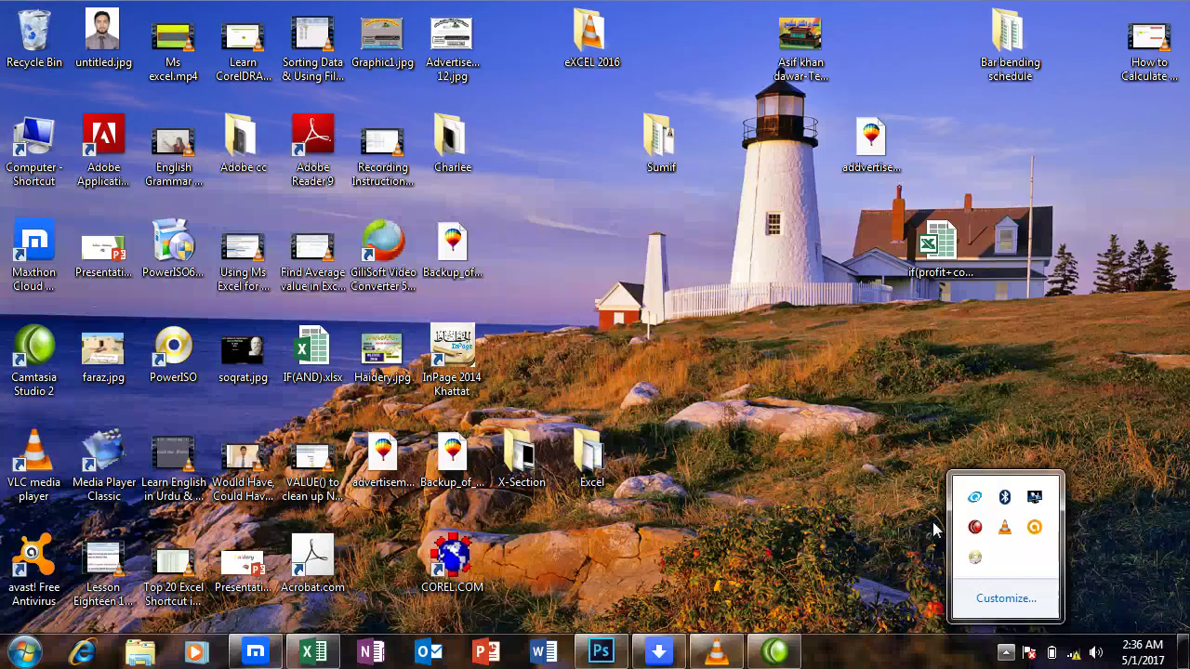
Step: Dismiss the tray popup and restore the Excel workbook if(profit+cost)f.xls
click(935, 523)
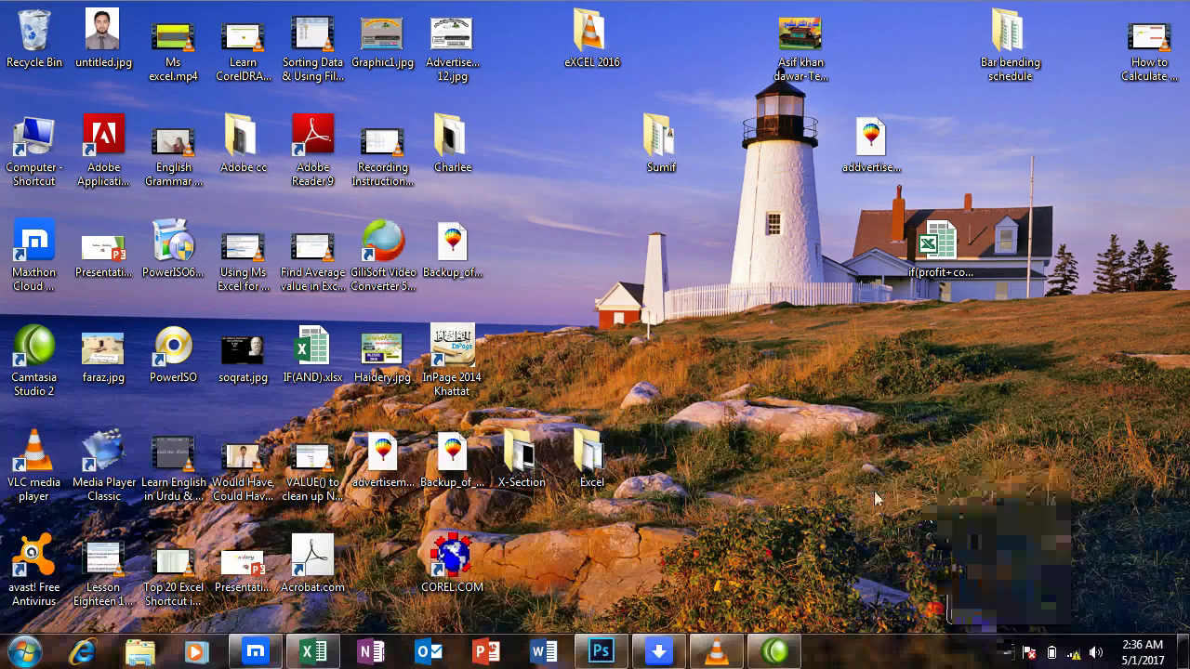
click(314, 652)
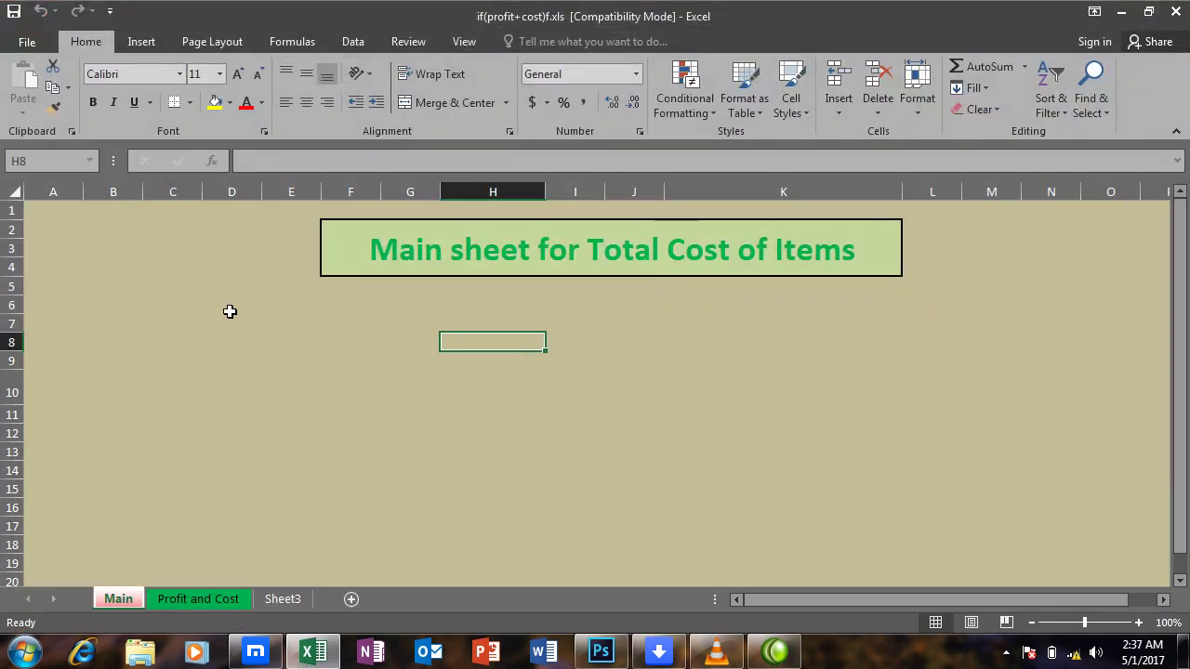
Step: On the Profit and Cost sheet, inspect the G/Profit, profit and Cost formulas in J6, I6 and H6
click(190, 606)
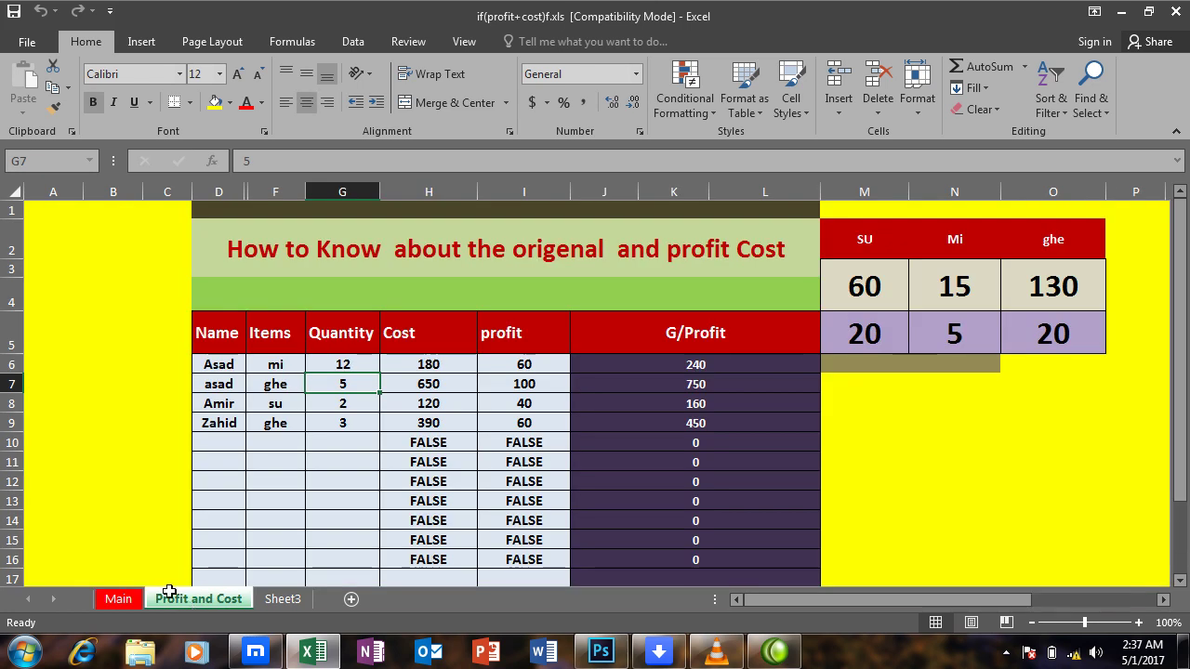
click(629, 369)
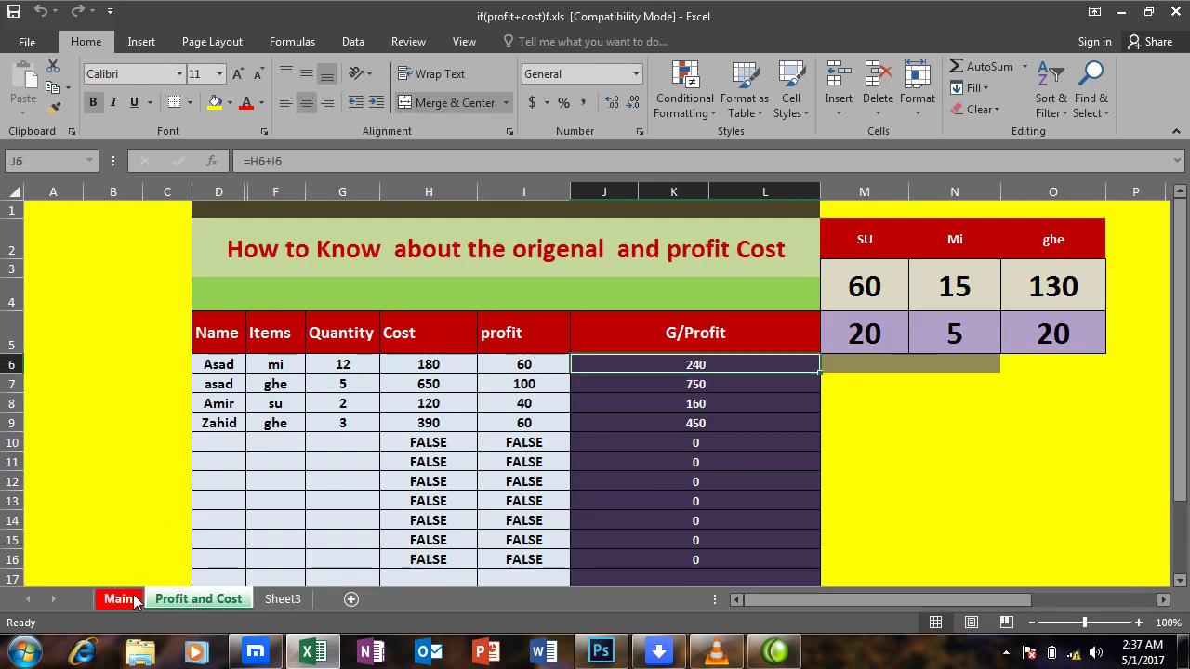
click(135, 602)
click(201, 603)
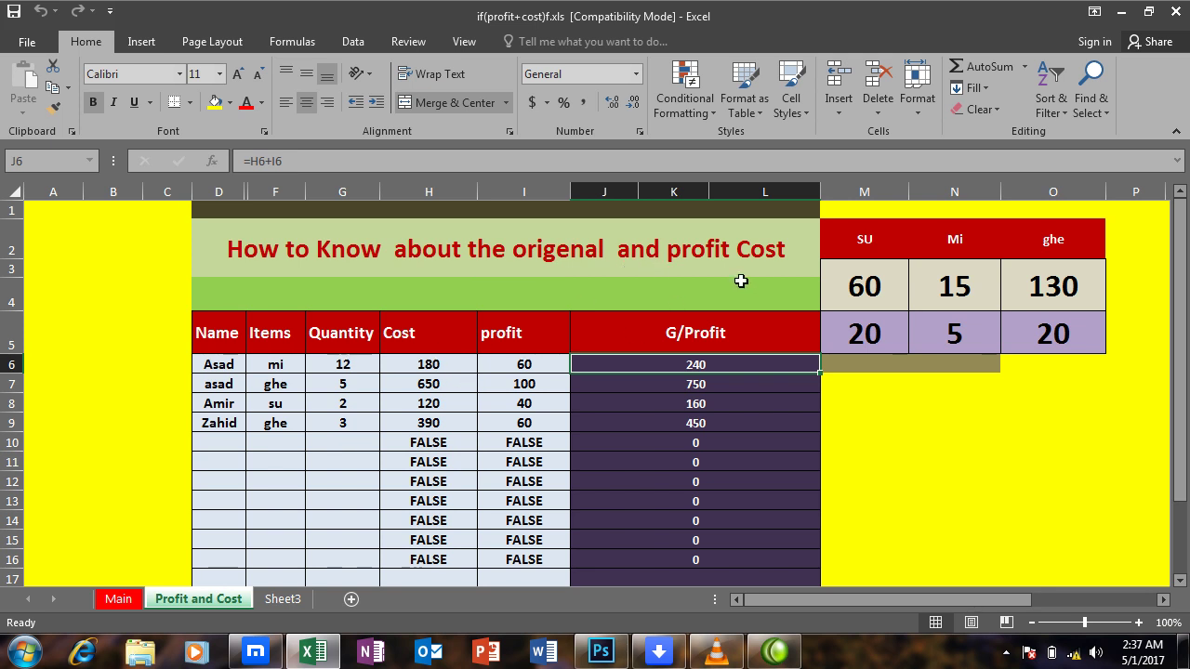
click(746, 248)
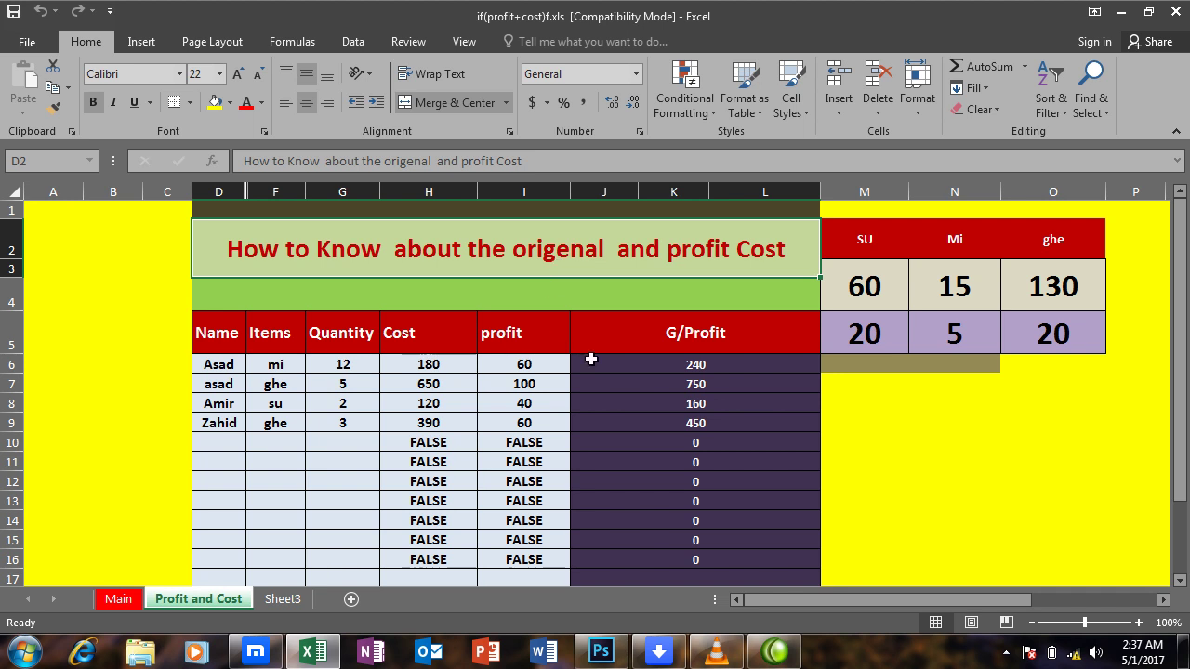
click(650, 365)
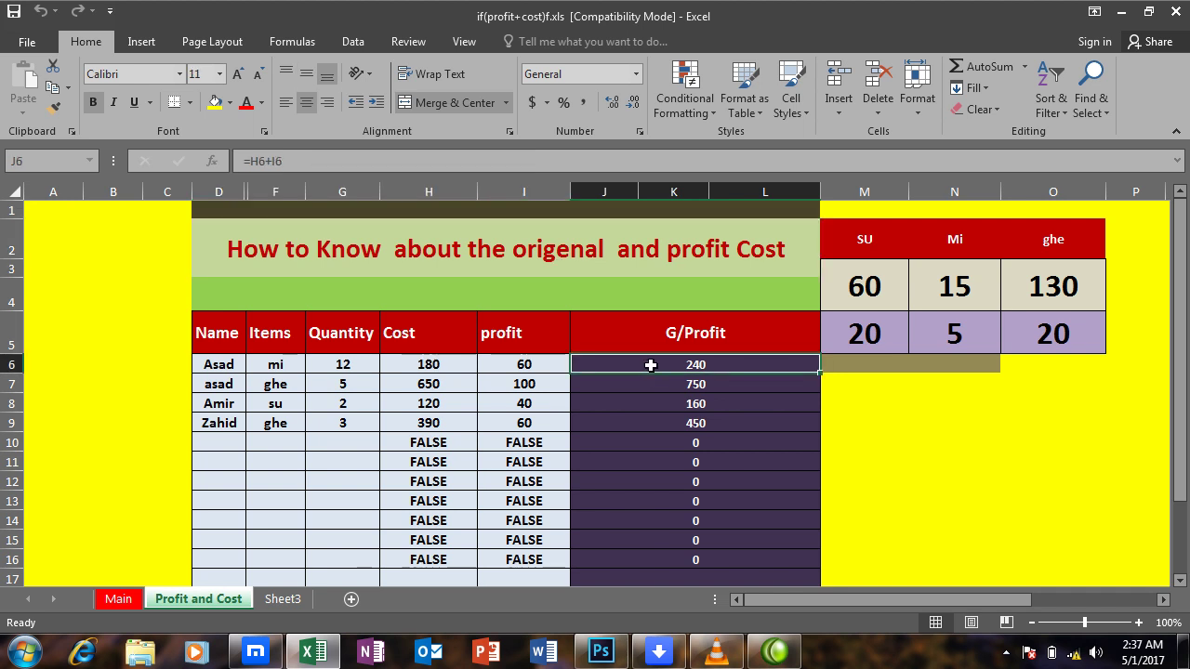
click(482, 363)
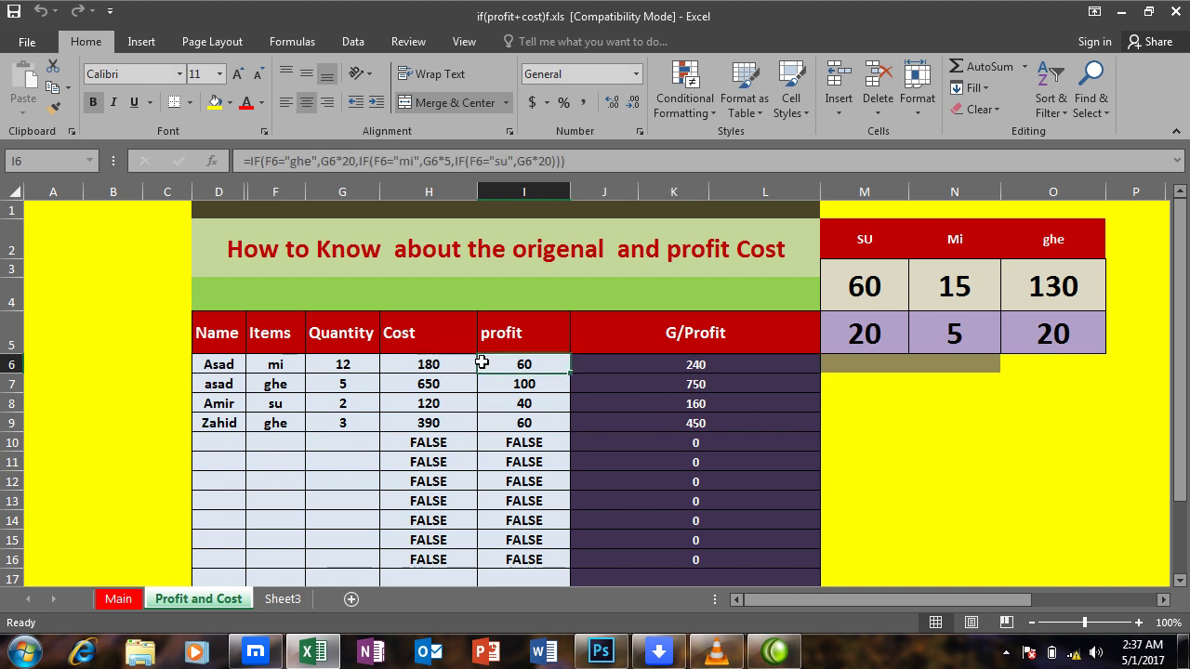
click(423, 365)
click(532, 368)
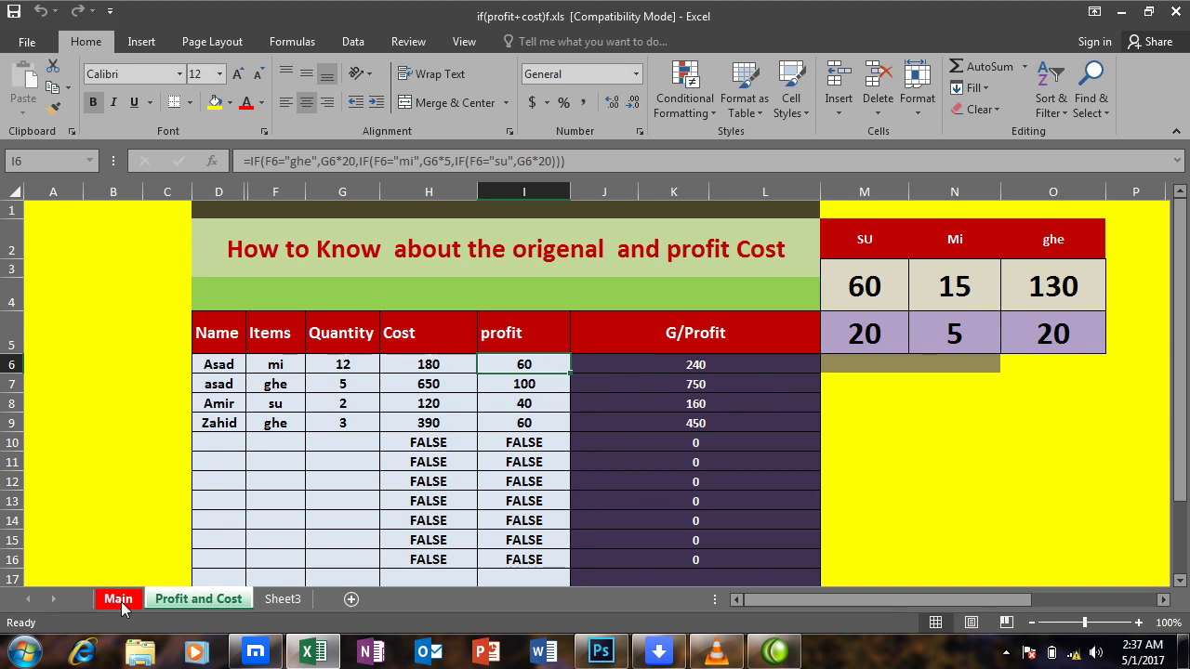
Step: Look over the Main sheet's cells, toggle between sheets, and end on Profit and Cost at F10
click(124, 602)
click(583, 385)
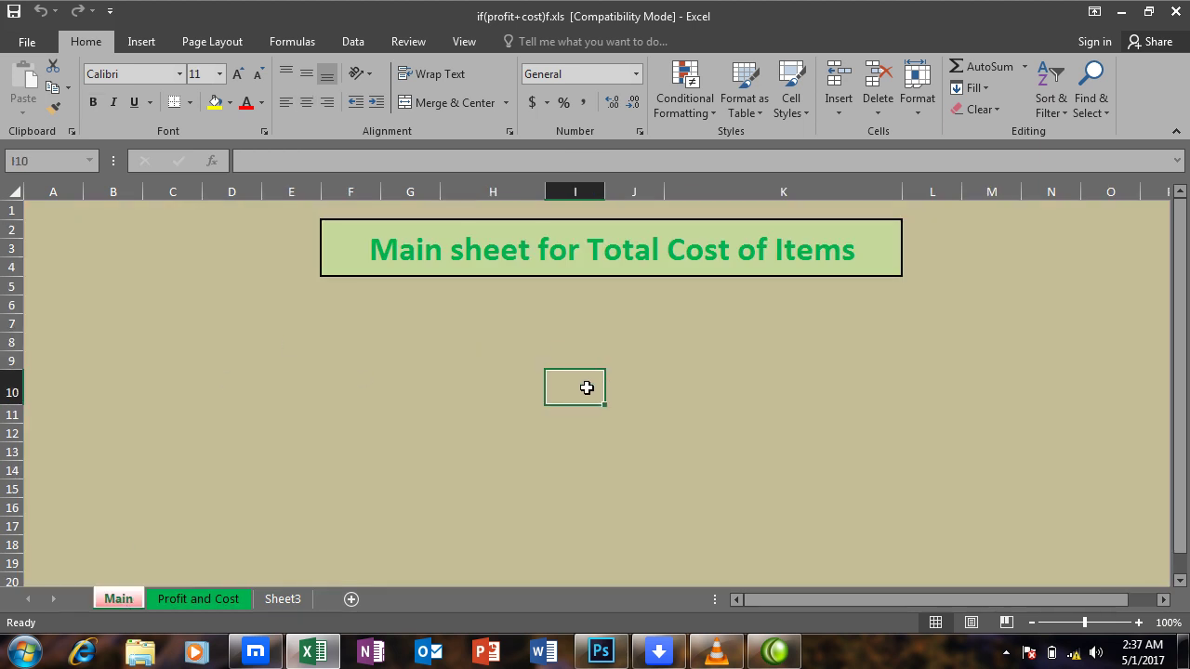
drag(495, 323, 794, 487)
drag(303, 351, 306, 363)
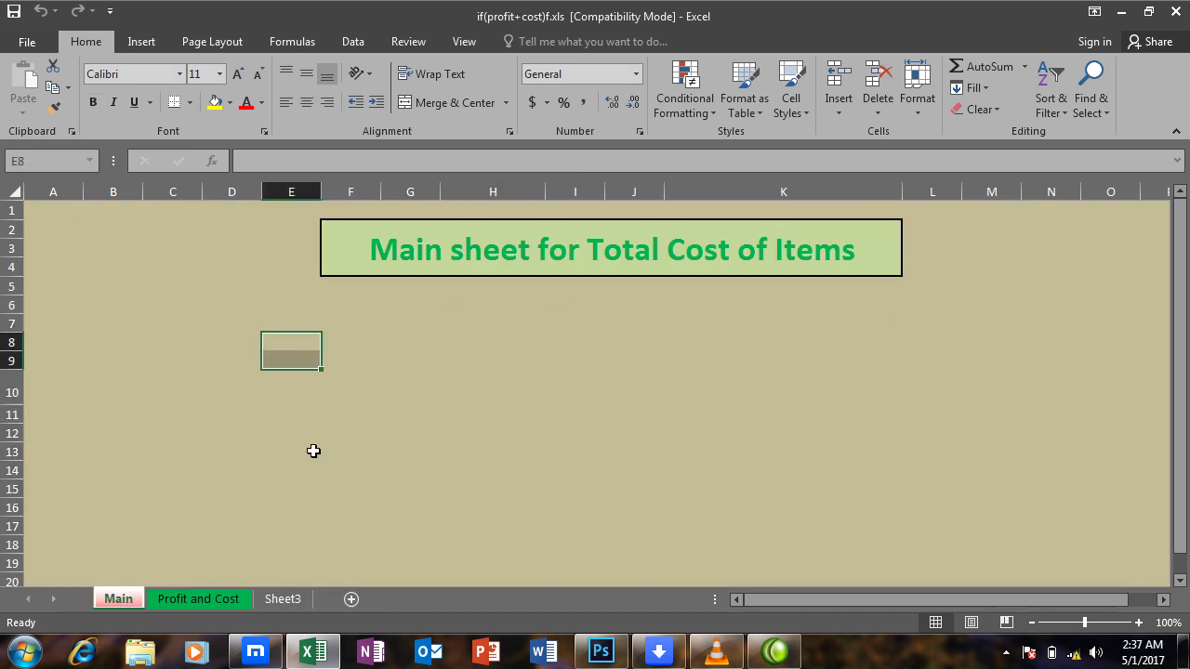
click(192, 598)
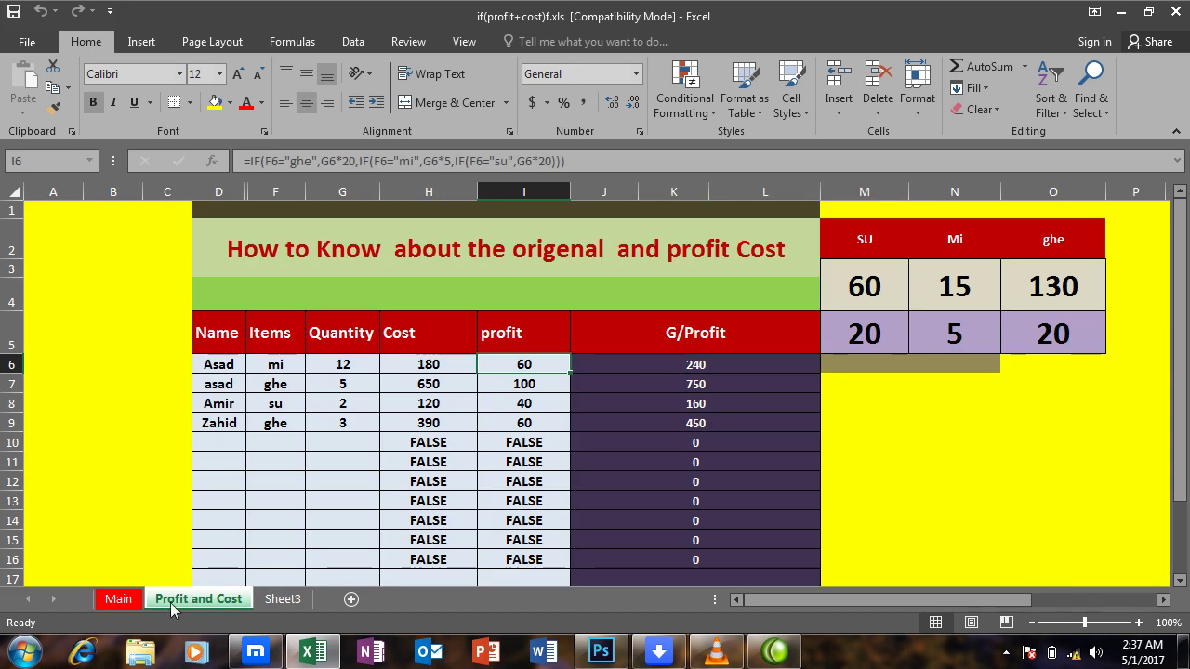
click(132, 601)
click(190, 602)
click(119, 602)
click(190, 601)
click(249, 446)
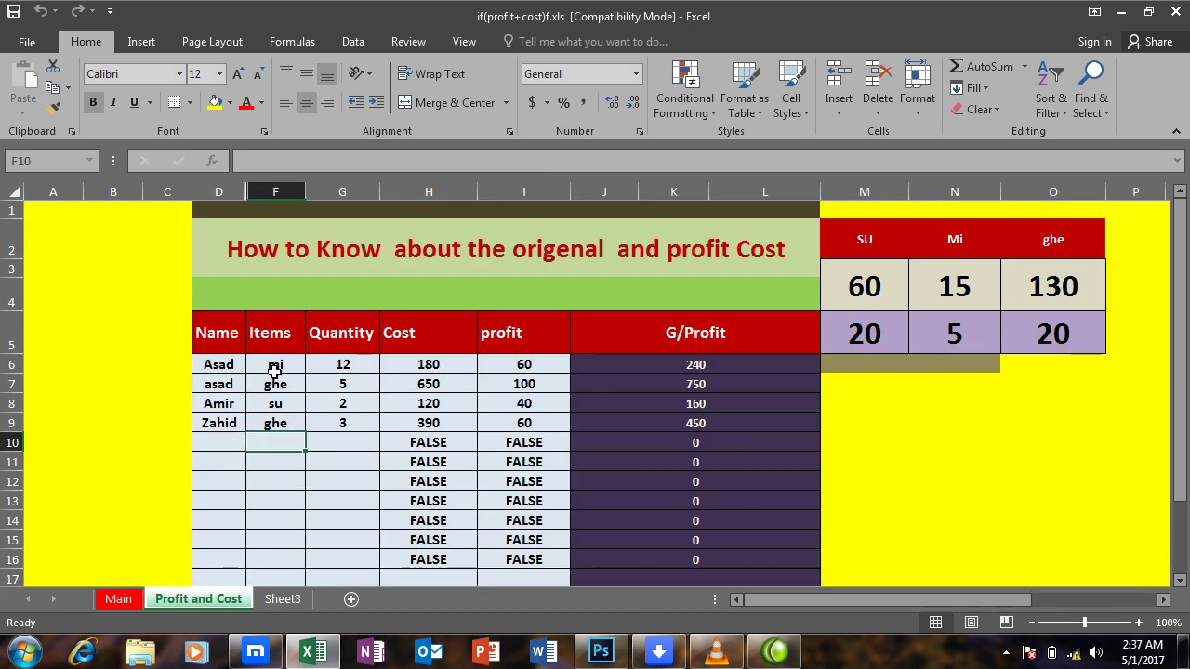
Step: Delete the Items entries in F6:F10 so Cost and profit read FALSE and G/Profit 0
drag(274, 369, 280, 439)
drag(275, 362, 279, 439)
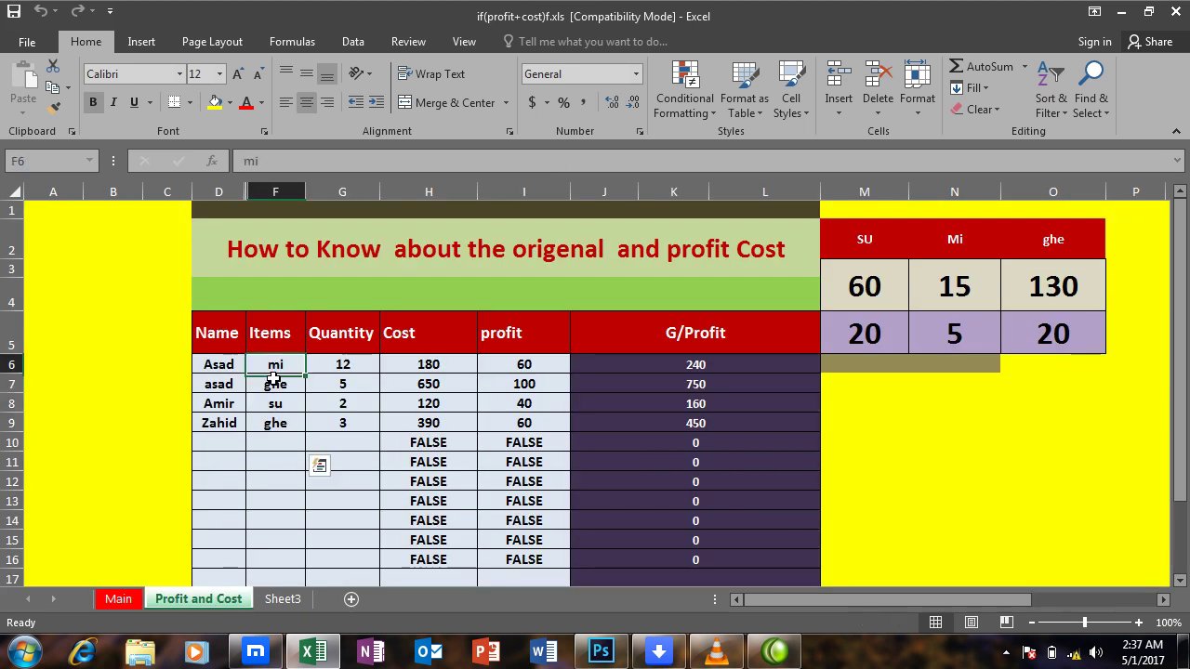
click(272, 385)
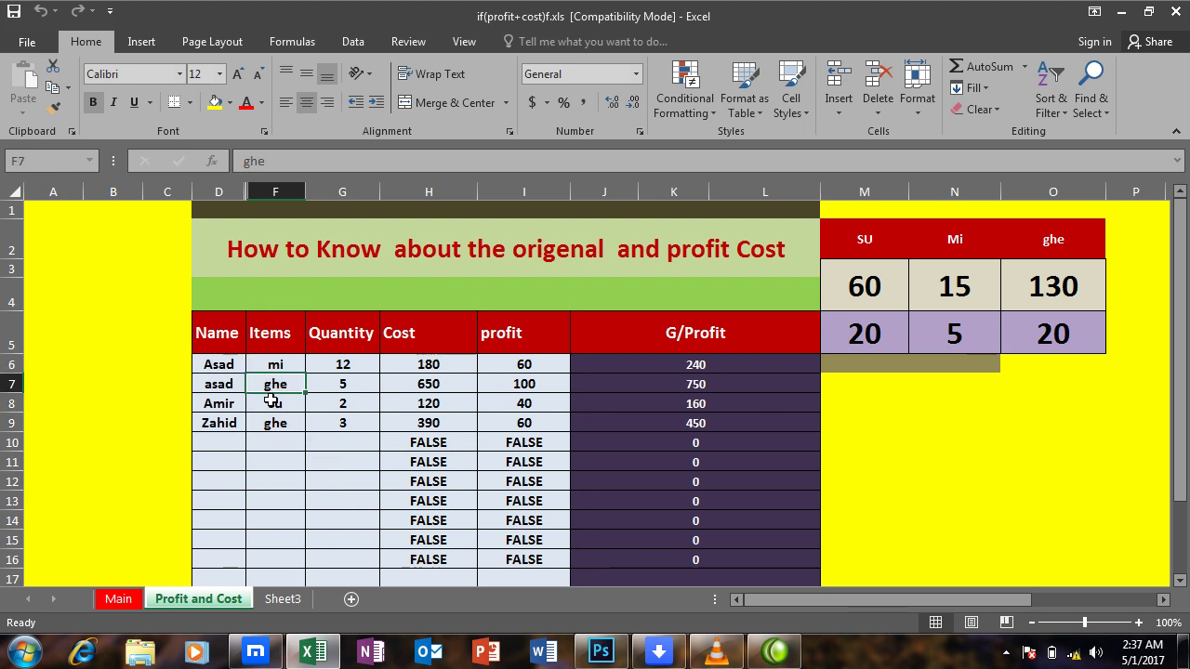
click(272, 403)
drag(278, 422, 276, 444)
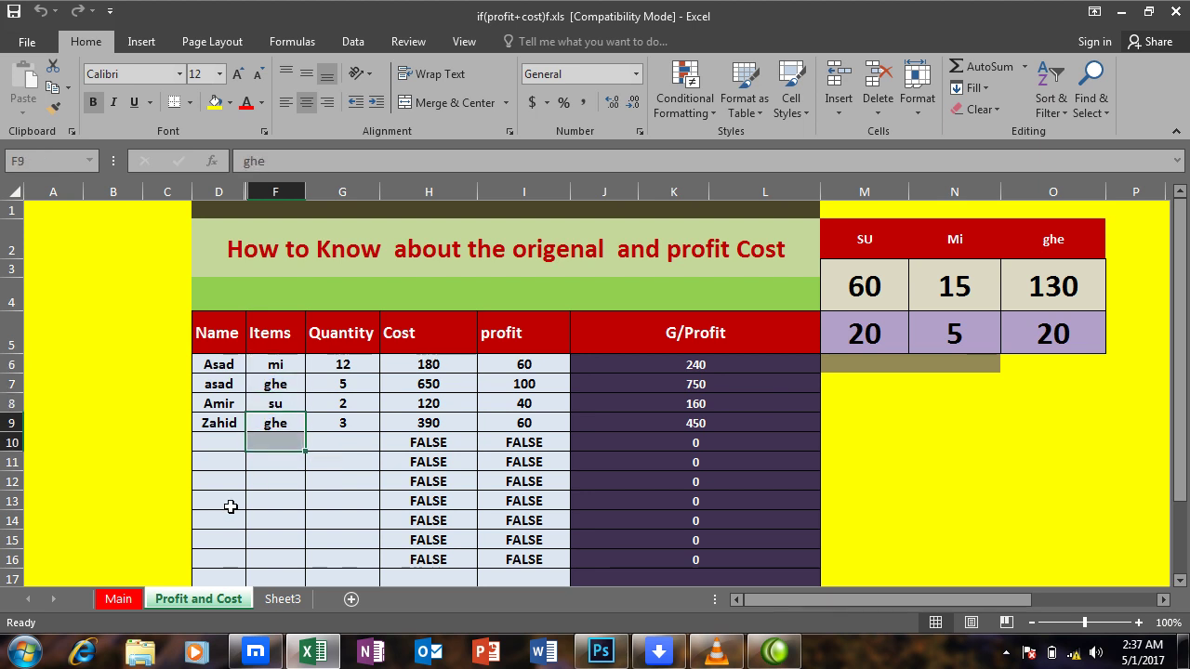
drag(275, 365, 281, 422)
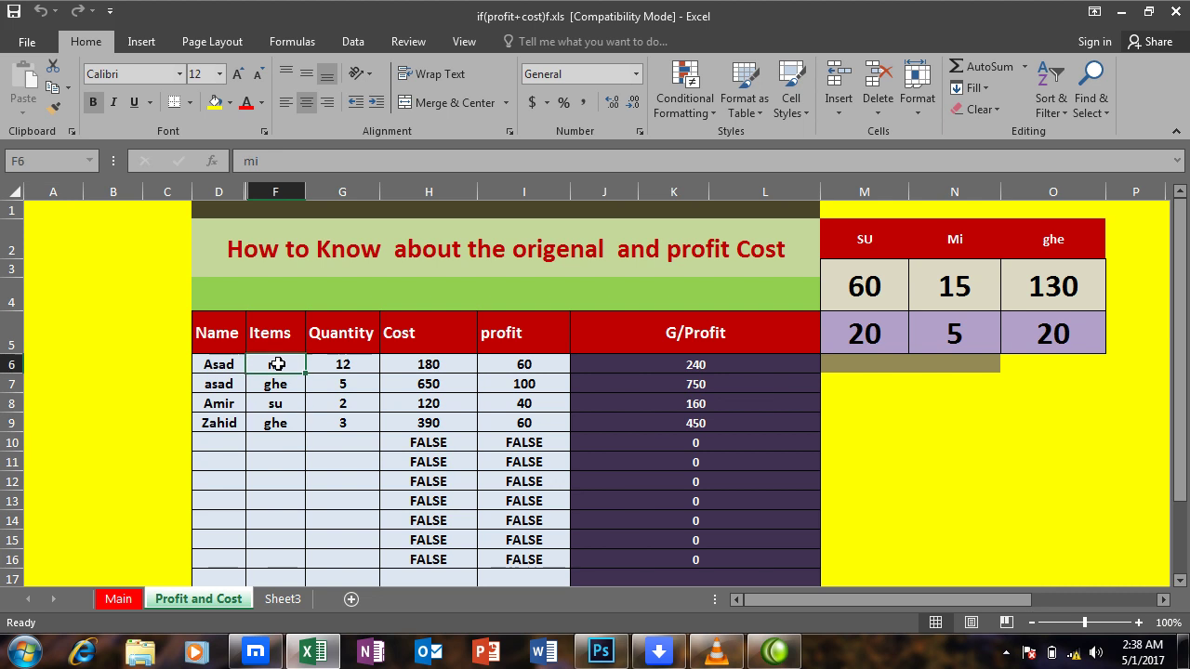
click(277, 366)
drag(269, 365, 273, 441)
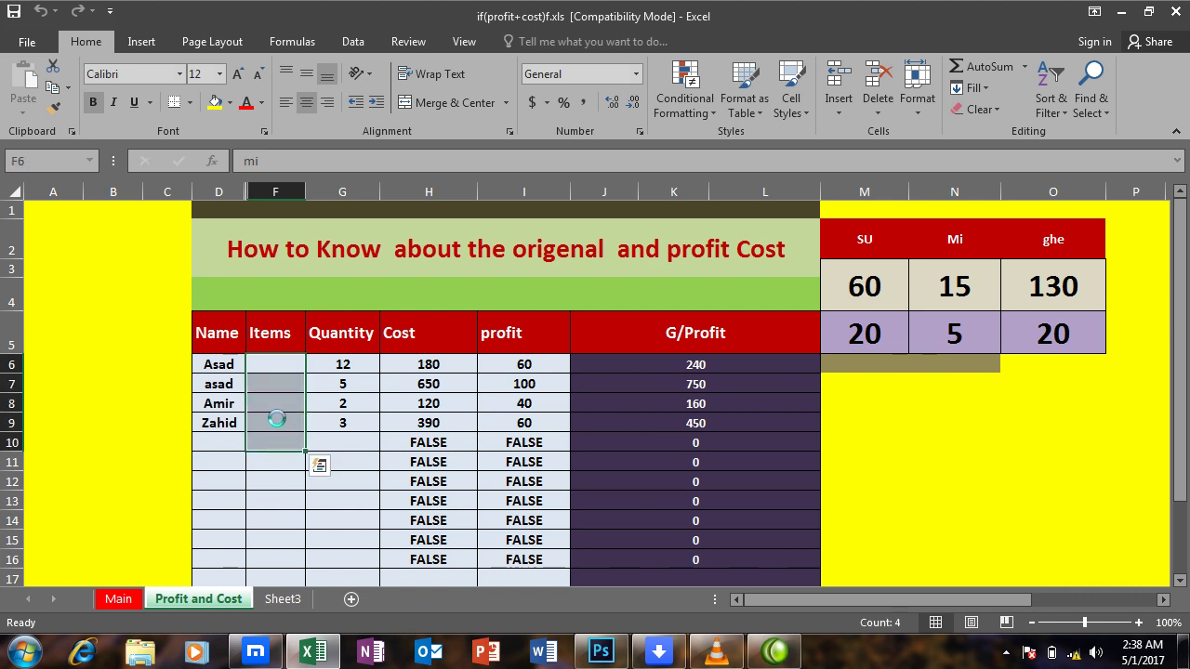
key(Delete)
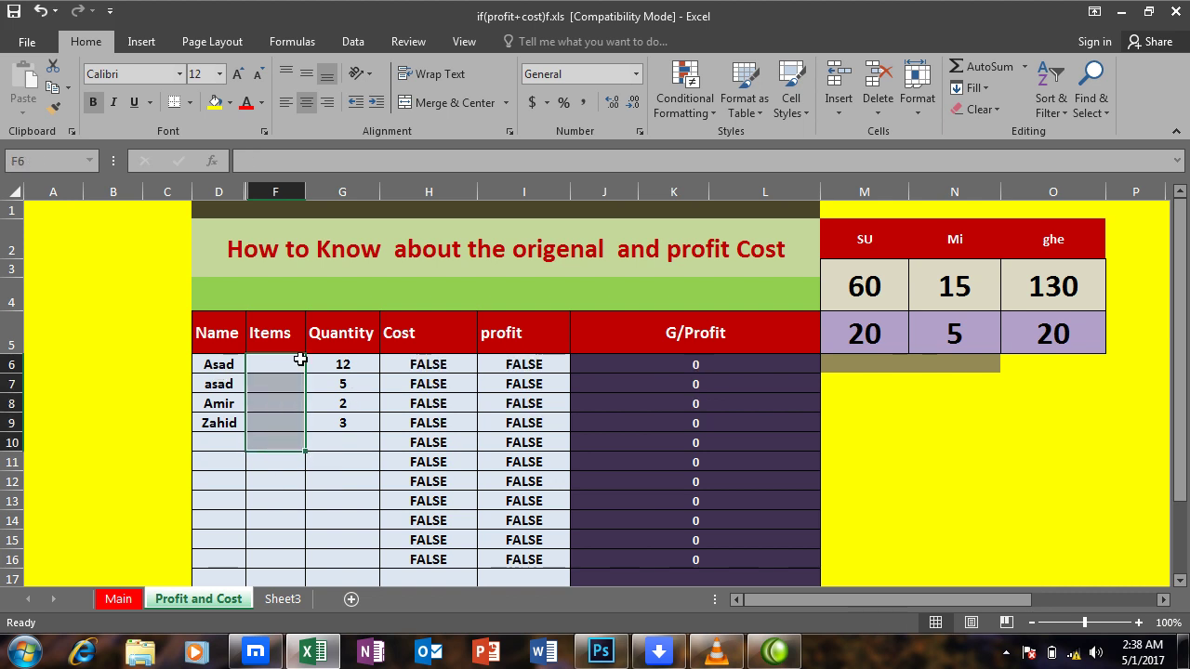
click(278, 362)
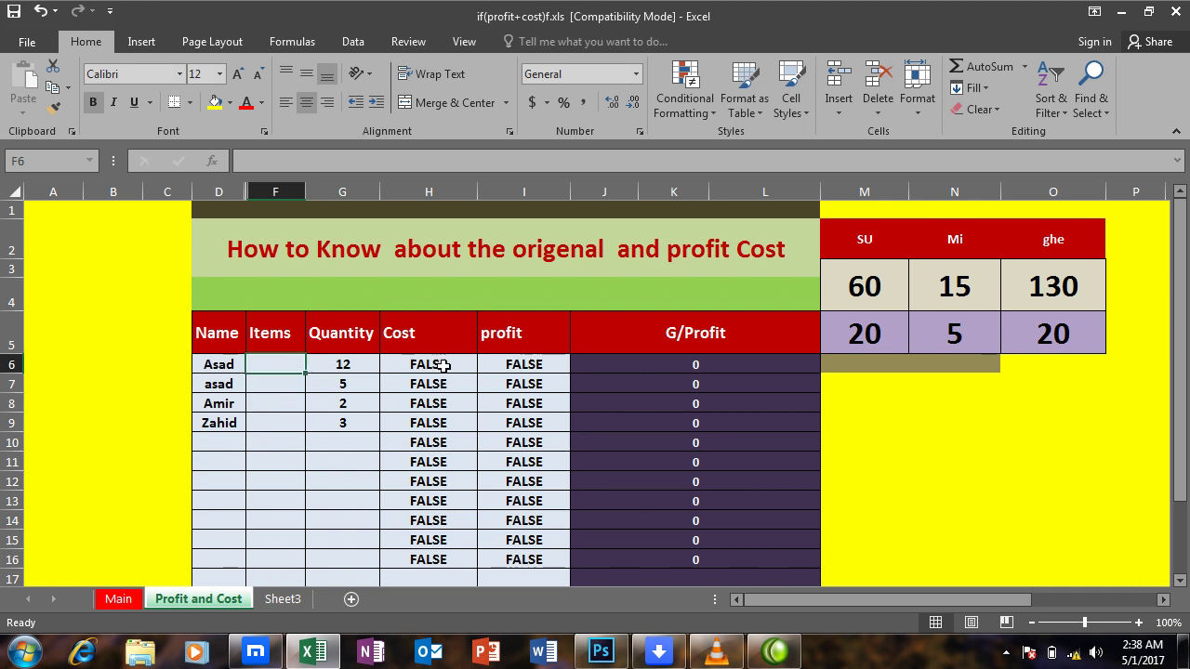
Step: Enter the item codes su, mi and ghe in cells B4, B5 and B6
click(101, 294)
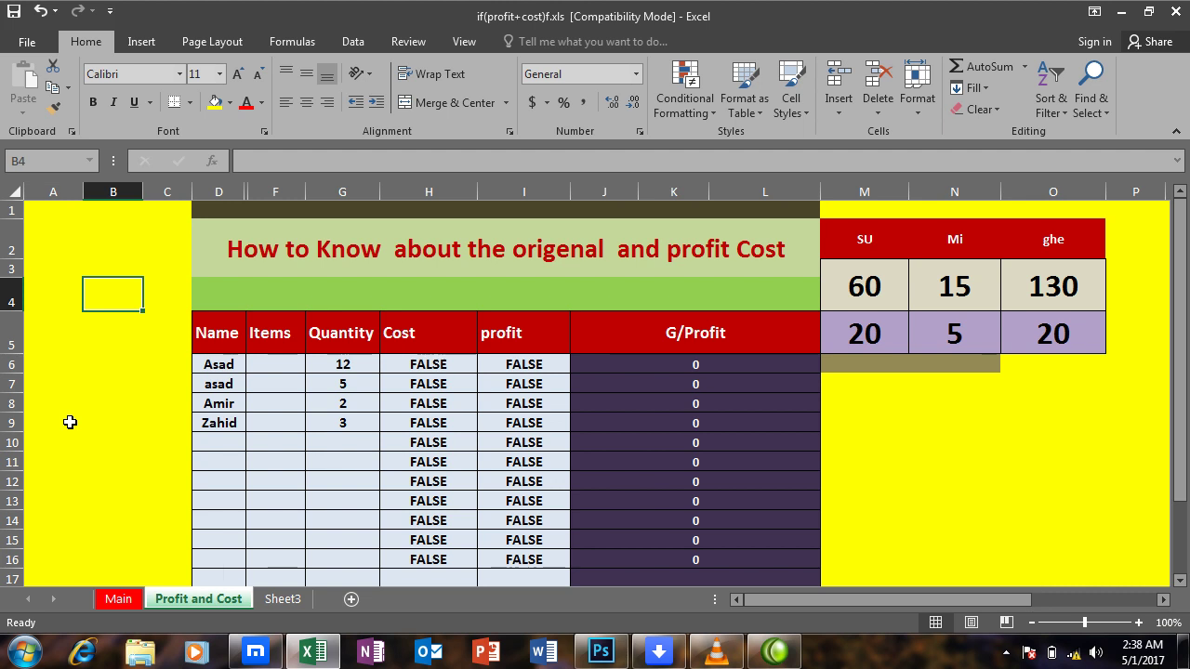
text(su)
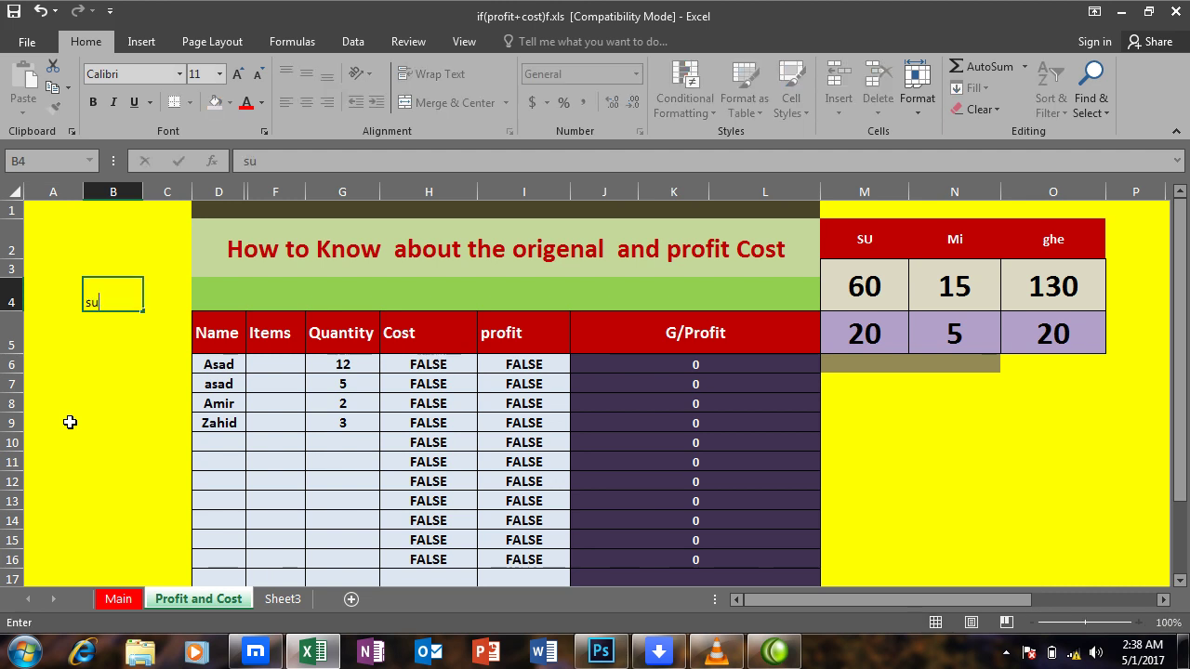
key(Return)
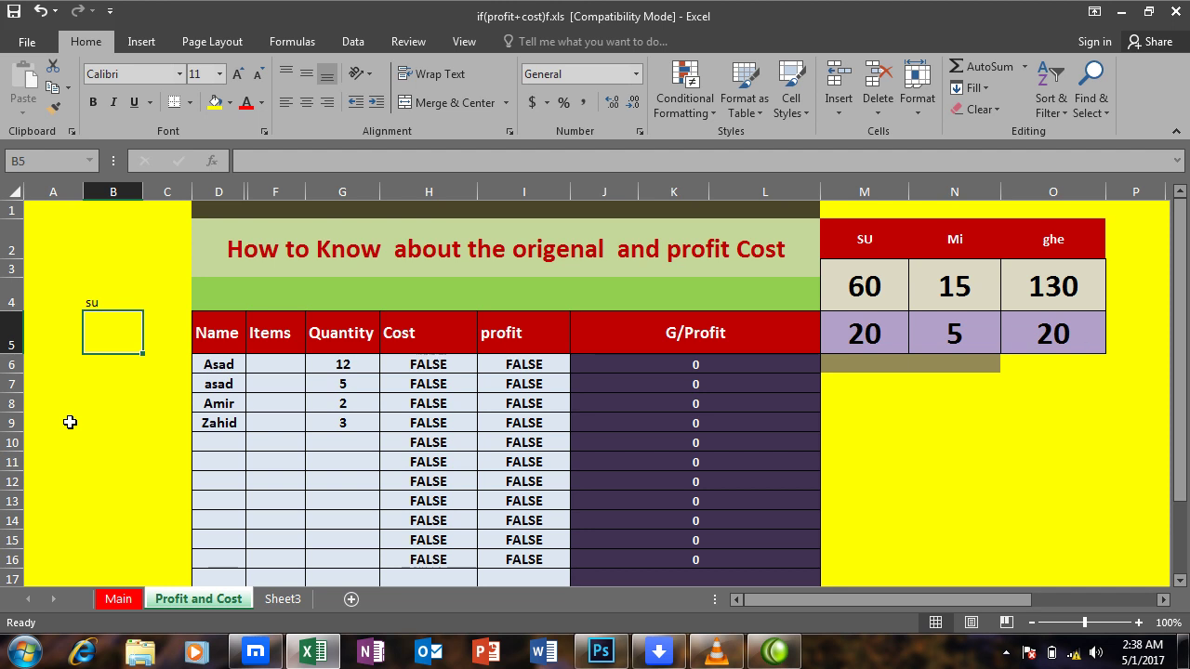
text(mi)
key(Return)
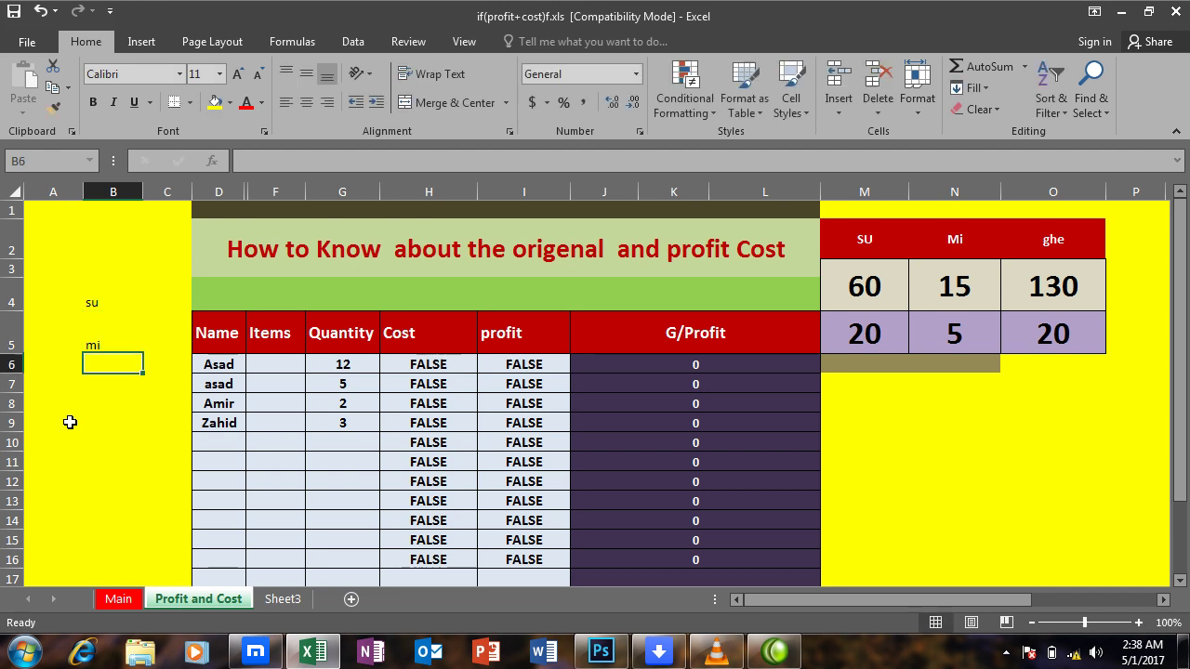
text(ghe)
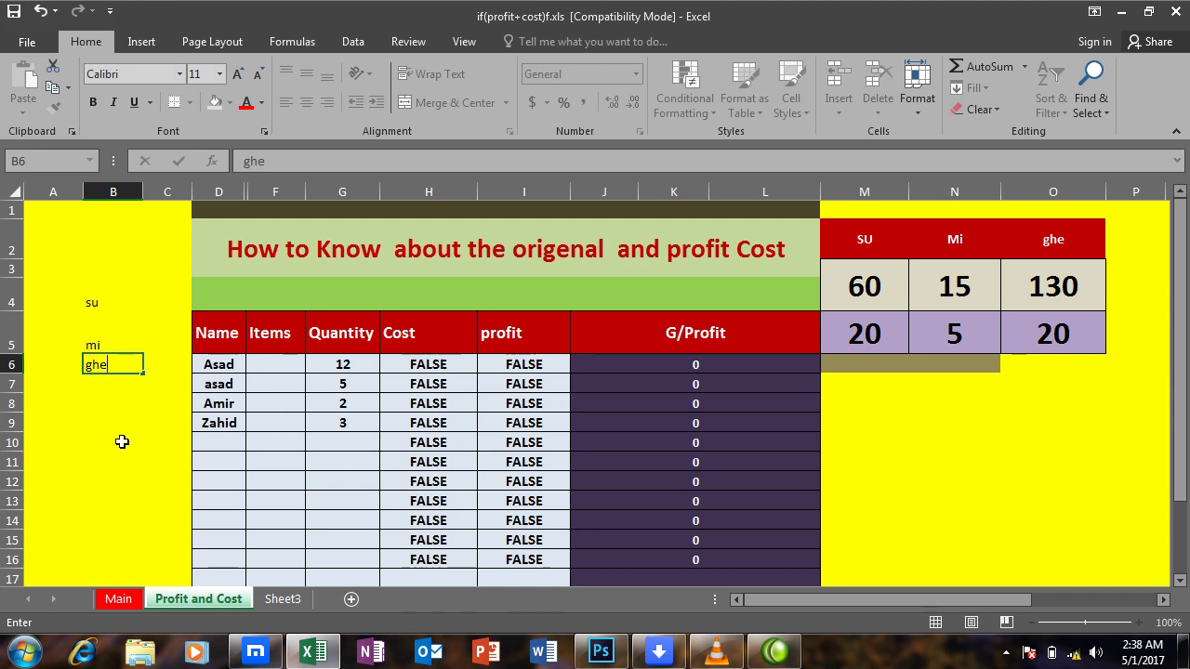
click(89, 406)
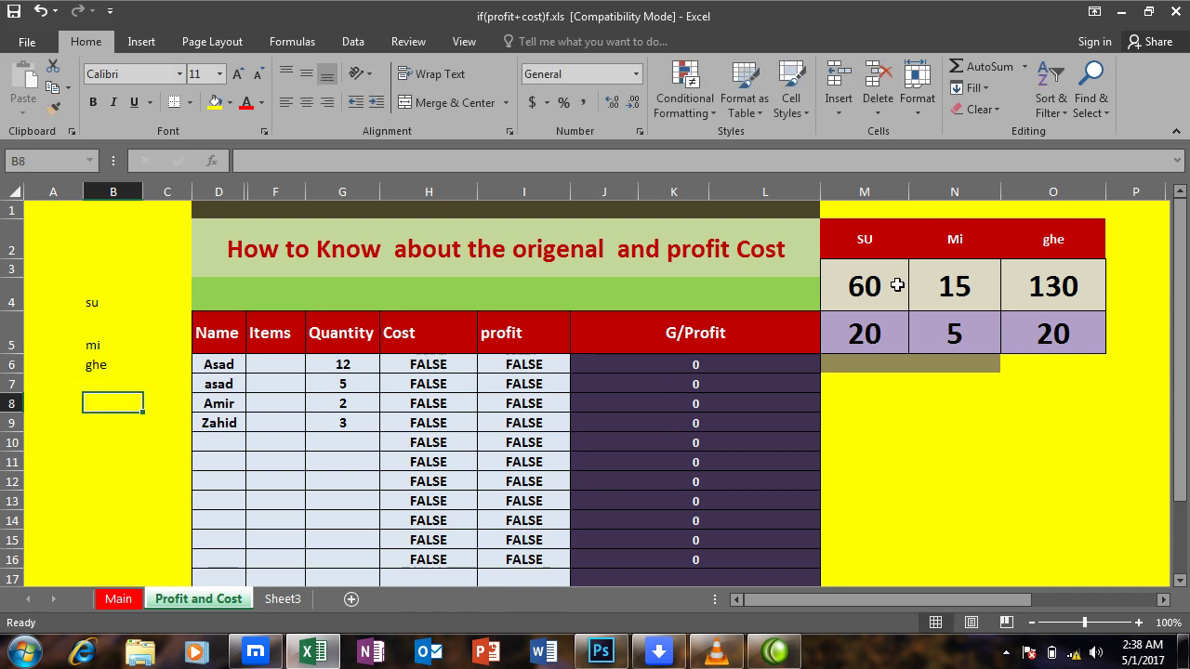
Step: Review the H6 nested IF Cost formula and the B4:B6 item codes, then select F6
click(423, 365)
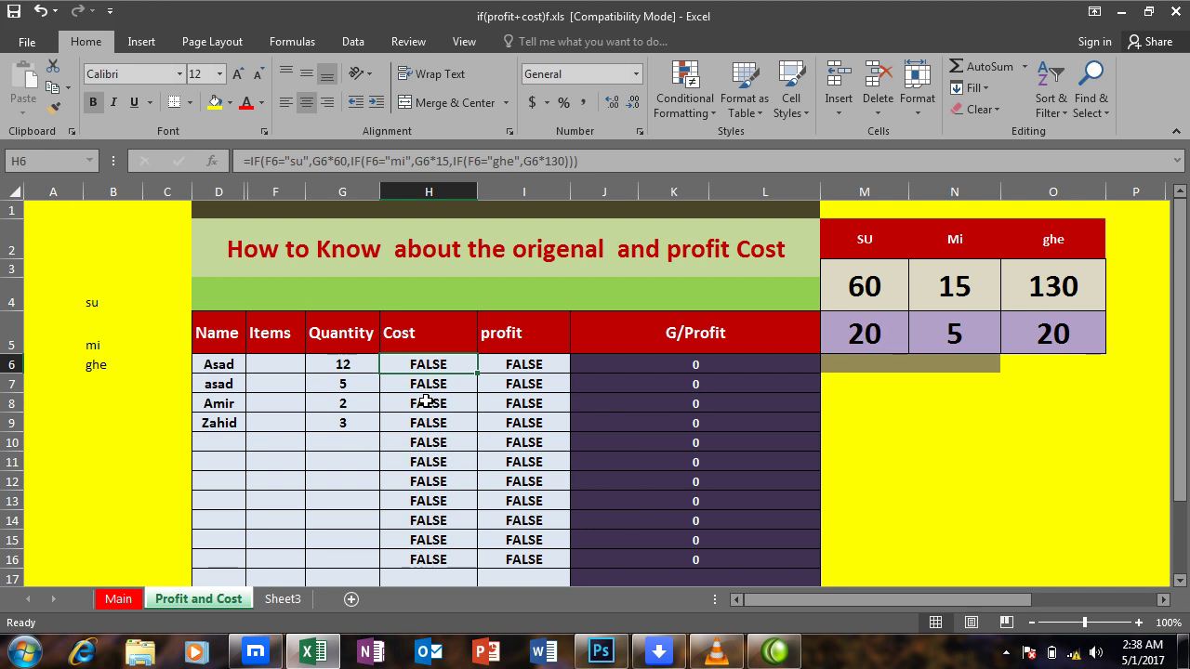
key(F2)
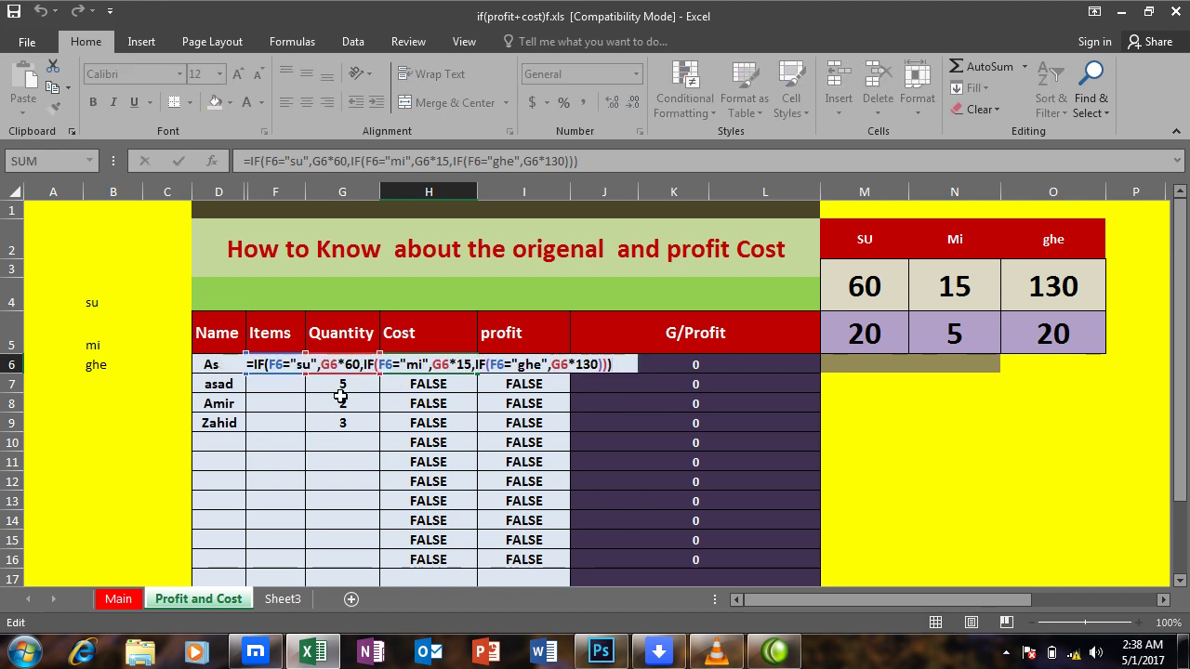
key(Return)
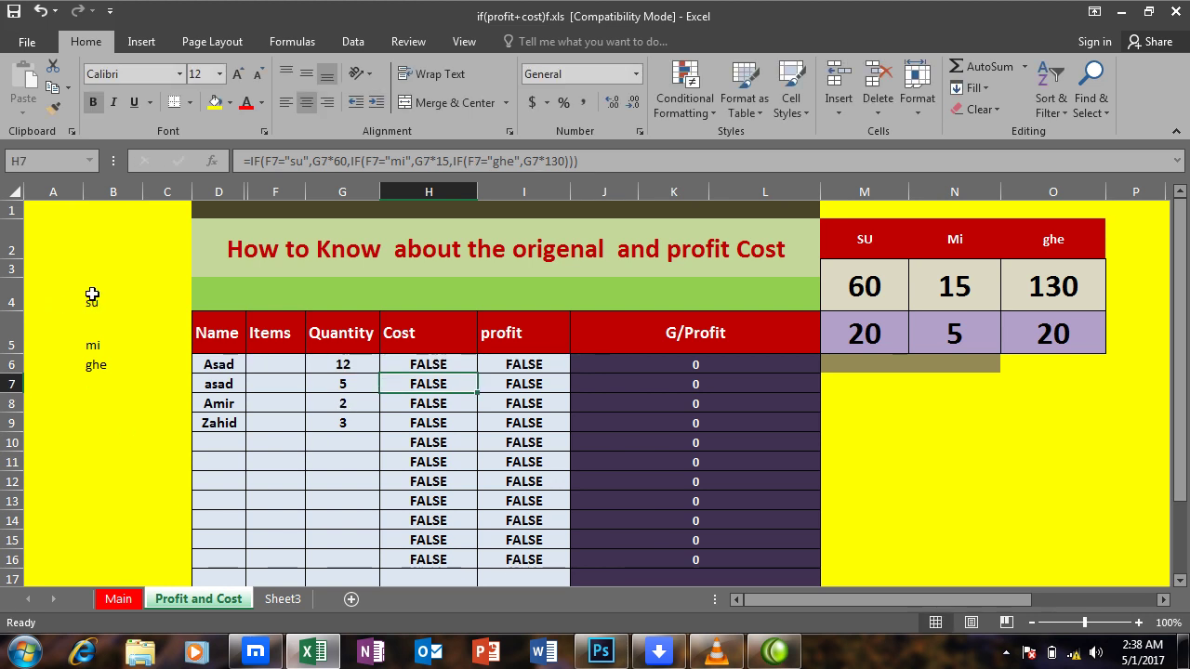
drag(92, 295, 98, 368)
click(93, 437)
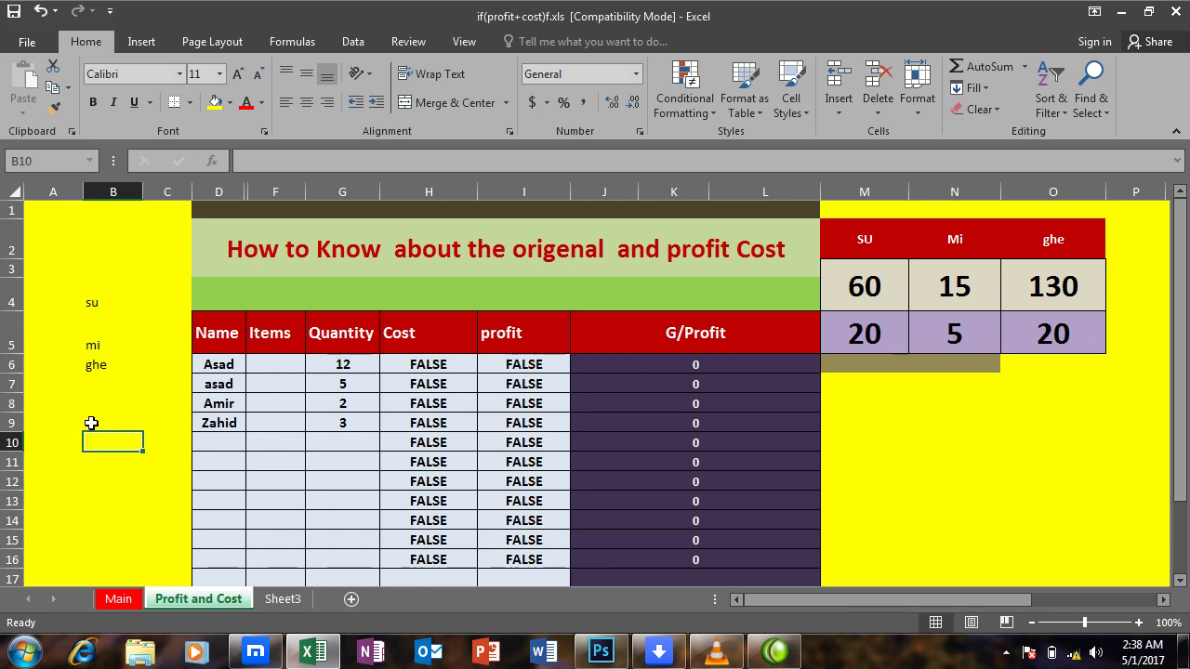
click(284, 368)
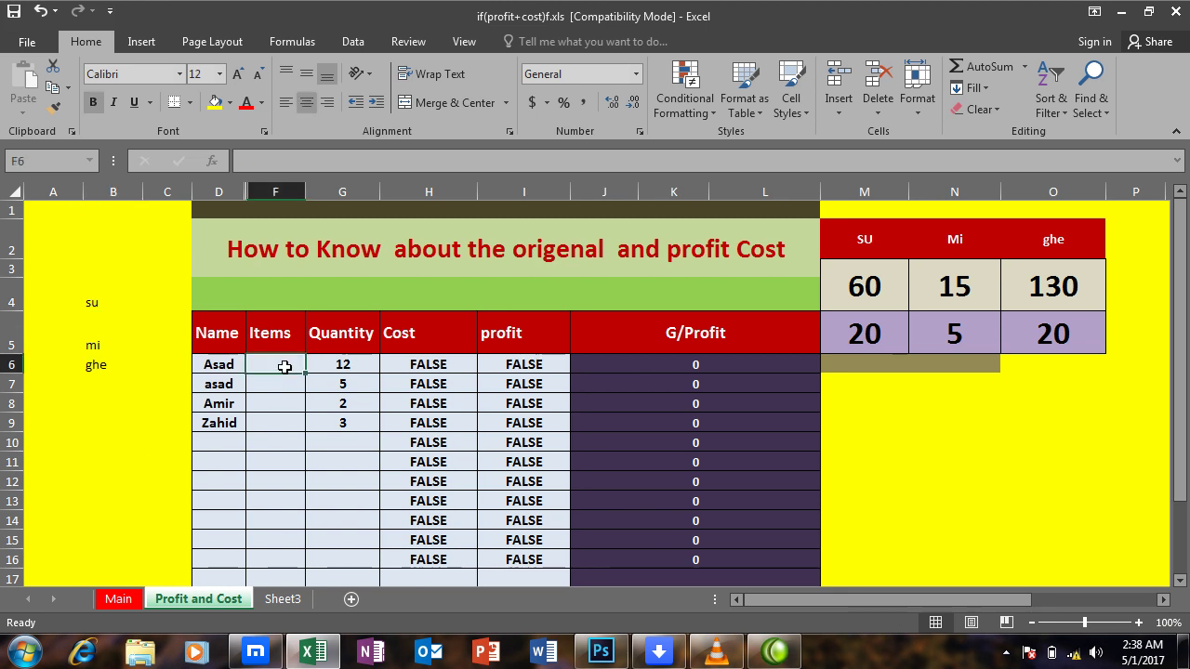
Step: Select the empty Items cells F6:F21 and browse the ribbon tabs, finishing on Data
mouse_move(280, 364)
mouse_down()
mouse_move(290, 587)
mouse_move(284, 548)
mouse_up()
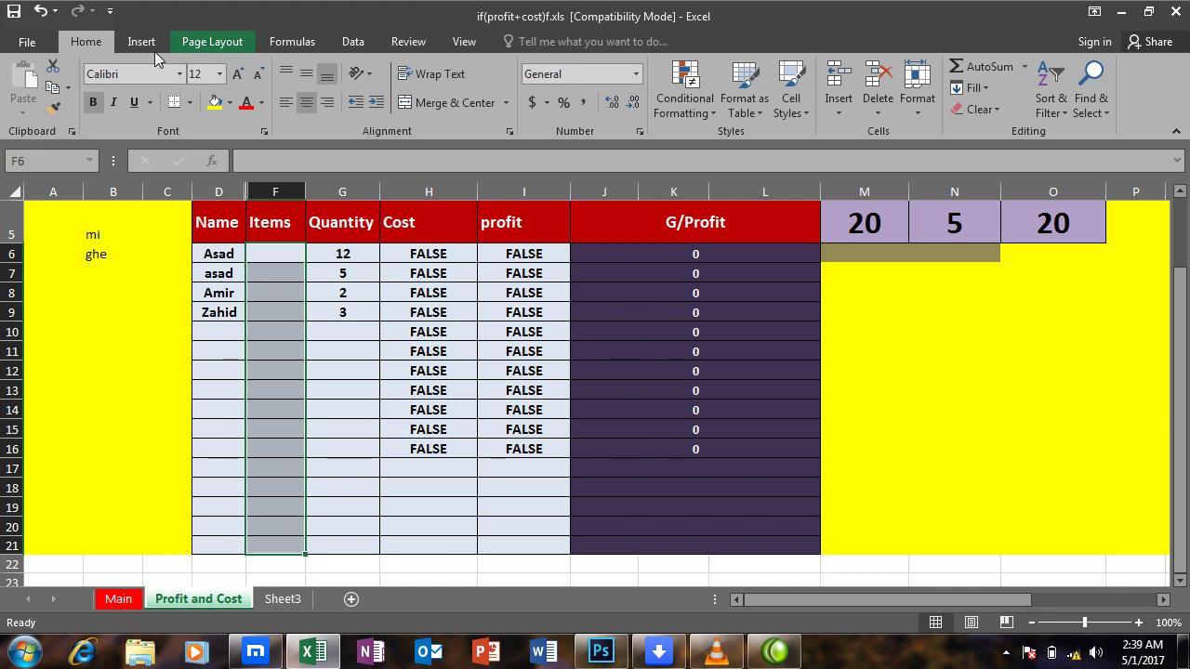
scroll(446, 83, down, 2)
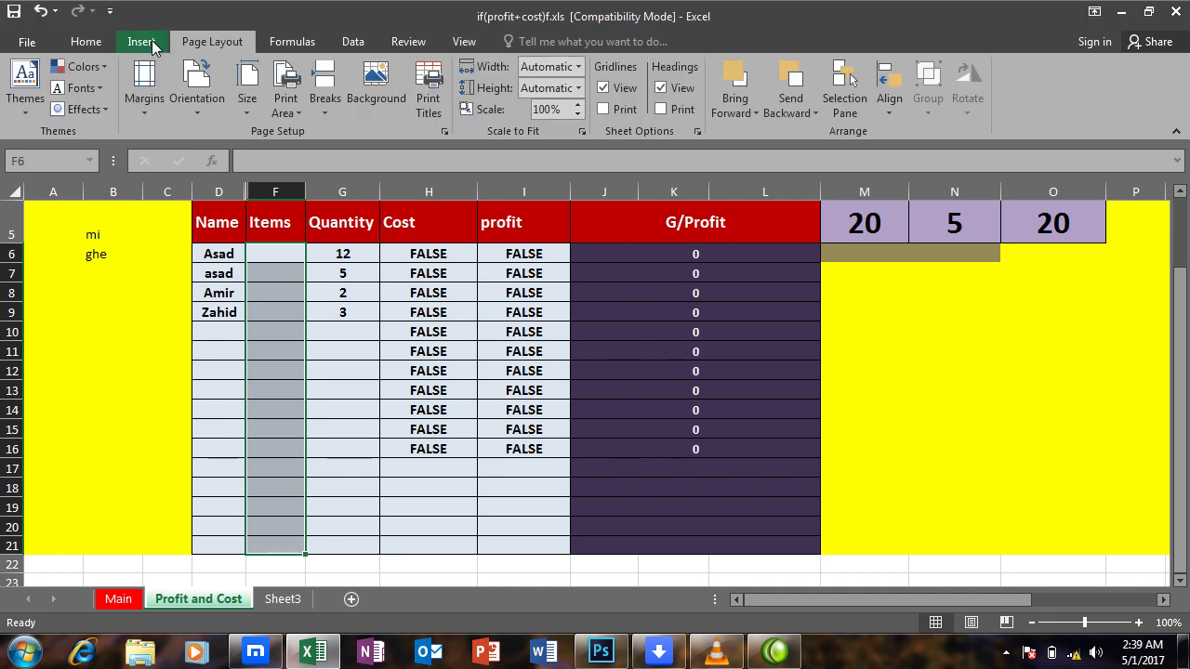
scroll(299, 41, up, 1)
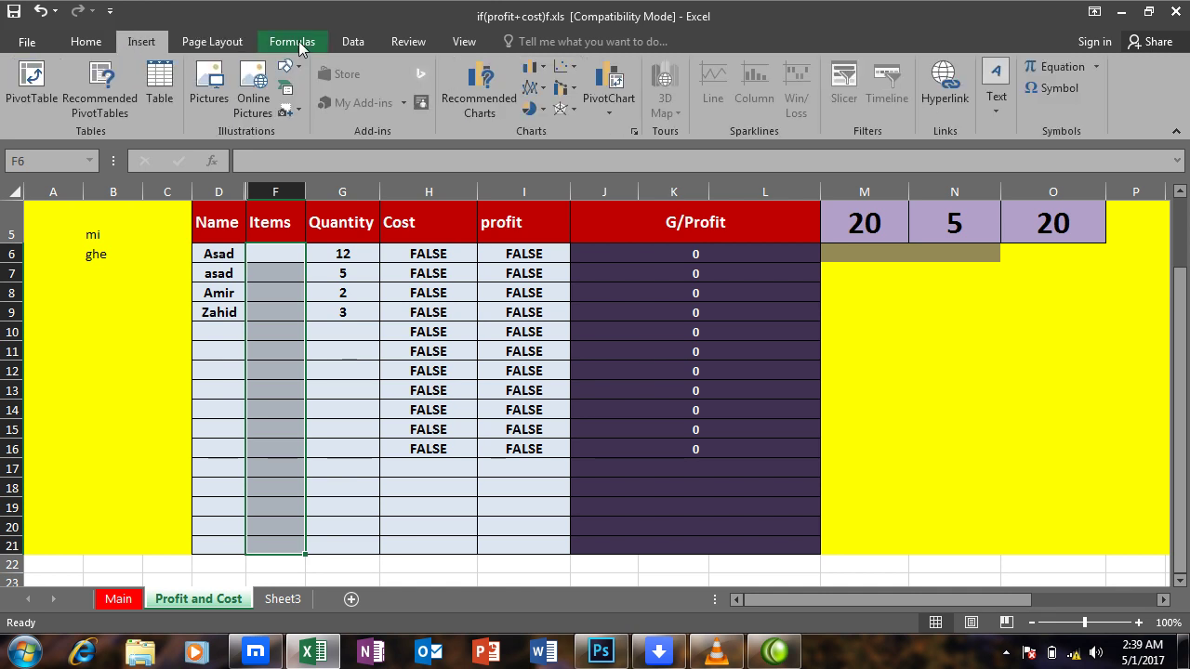
click(298, 41)
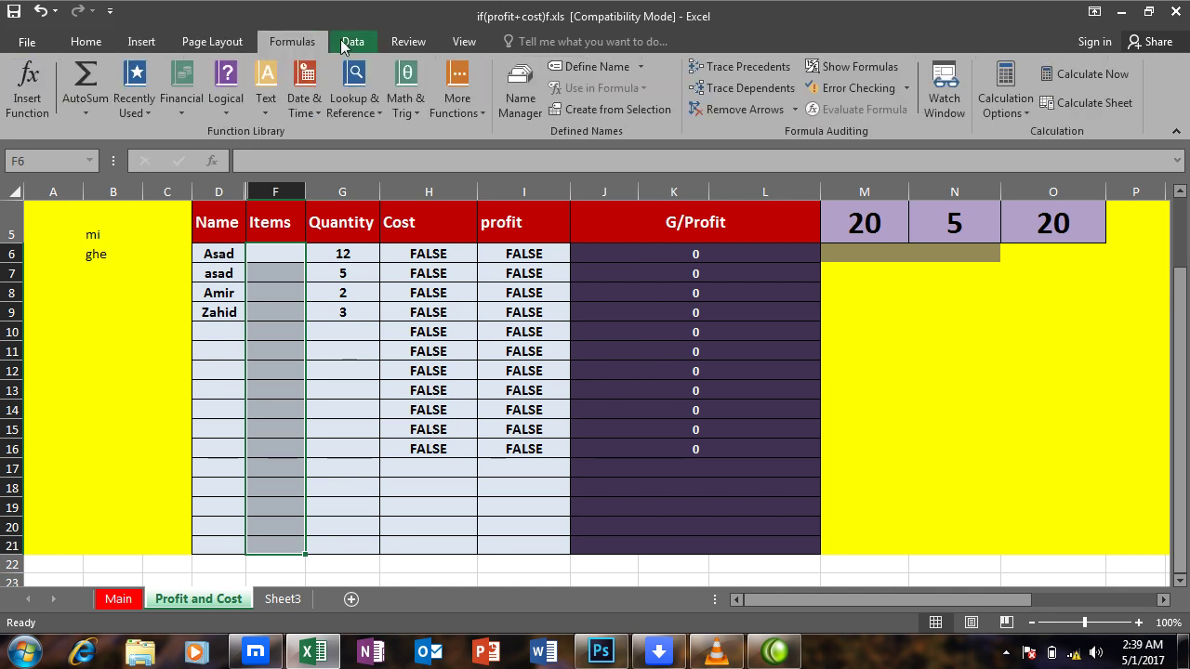
click(364, 39)
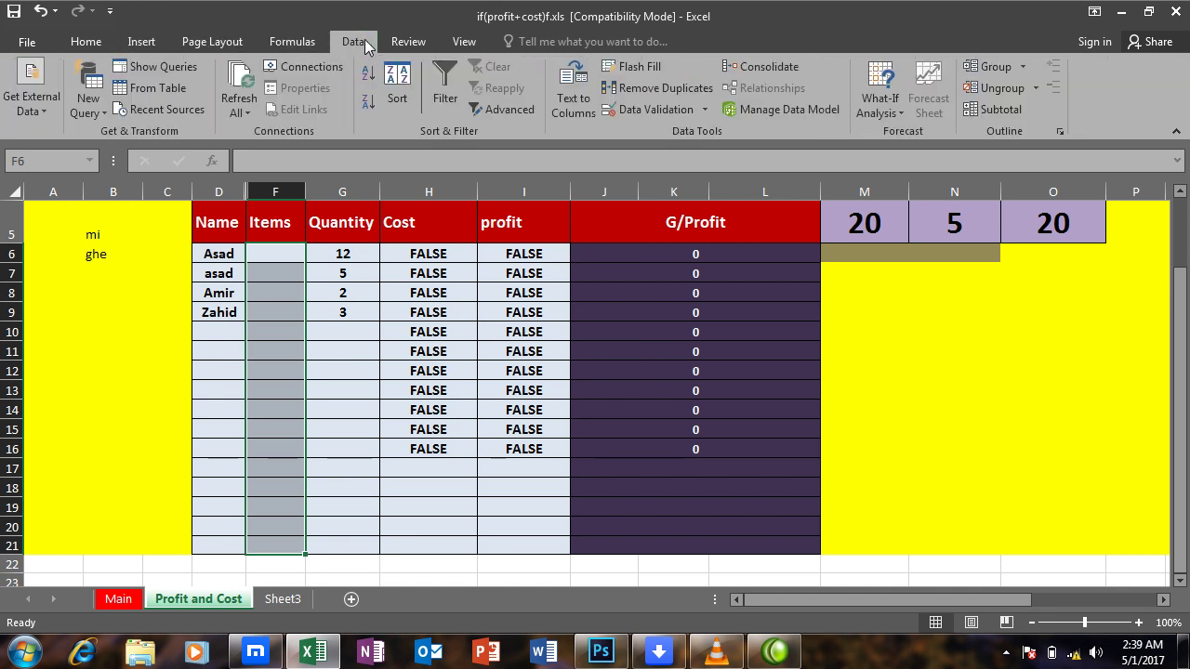
click(290, 40)
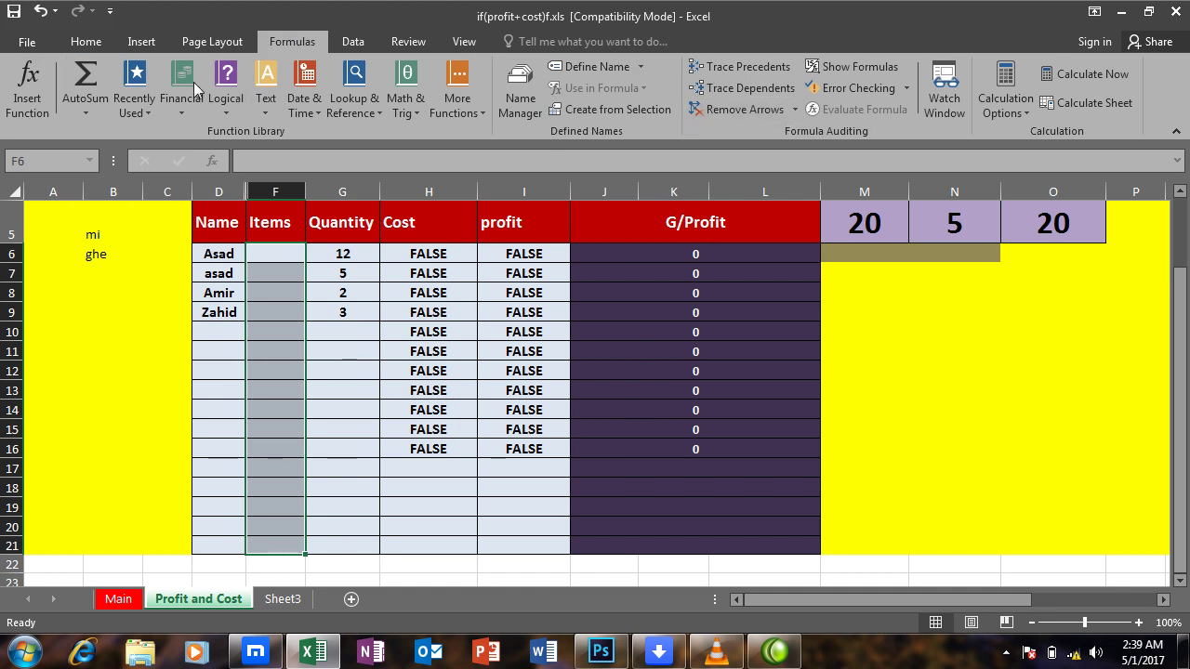
click(212, 41)
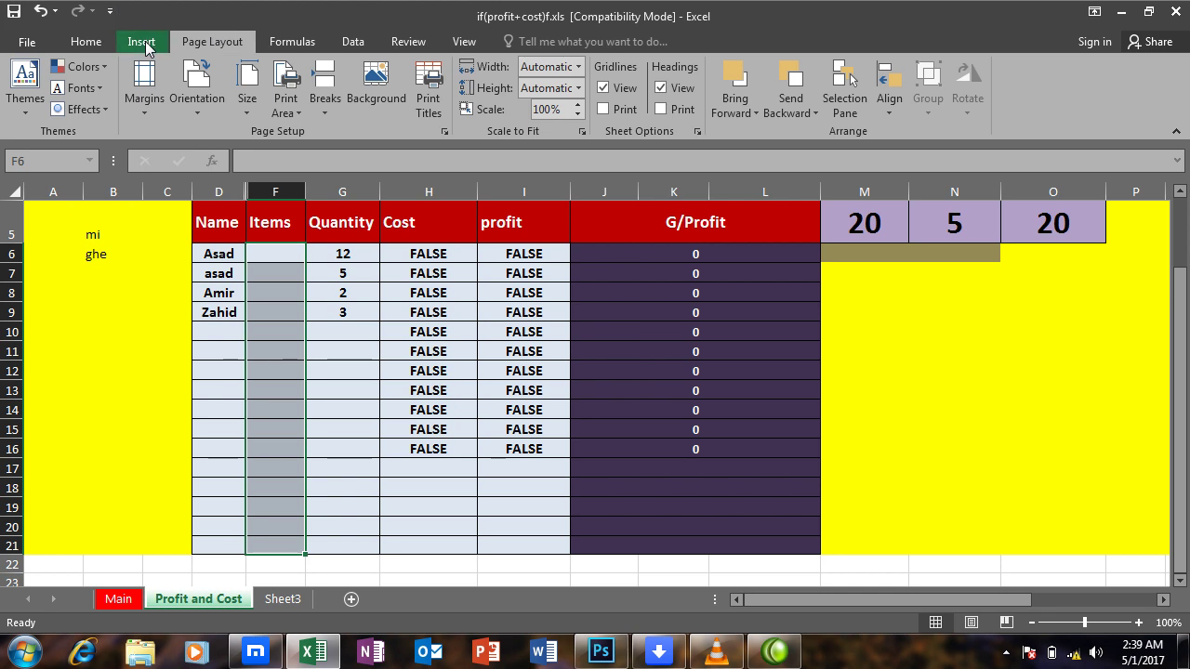
click(147, 44)
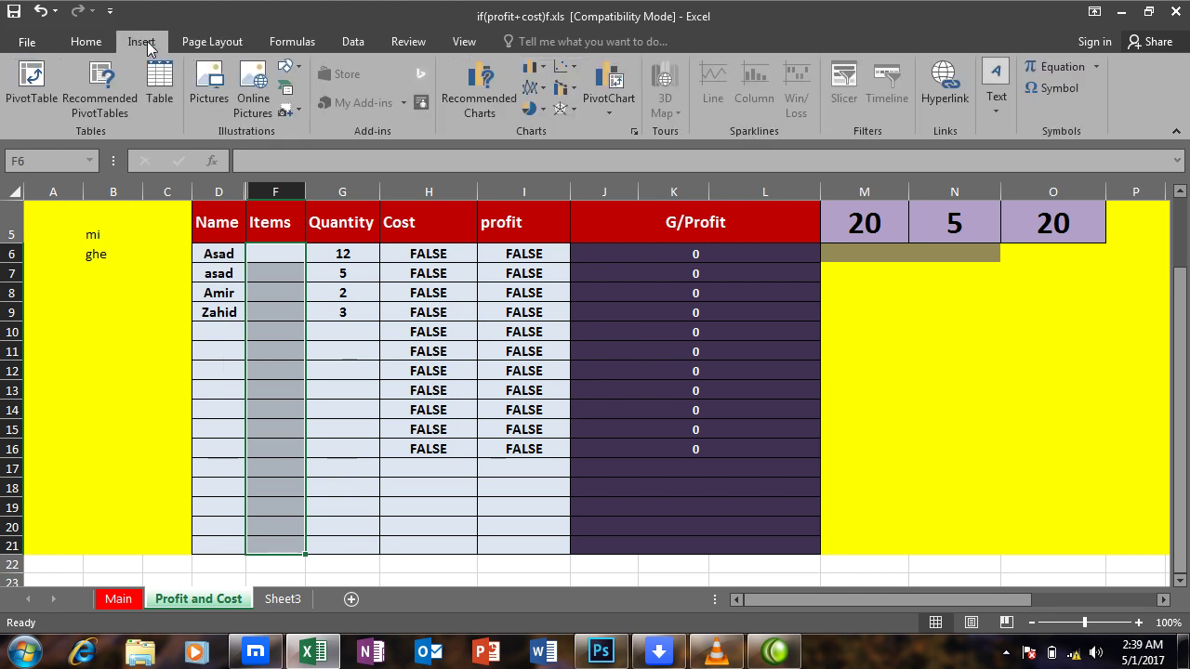
click(214, 45)
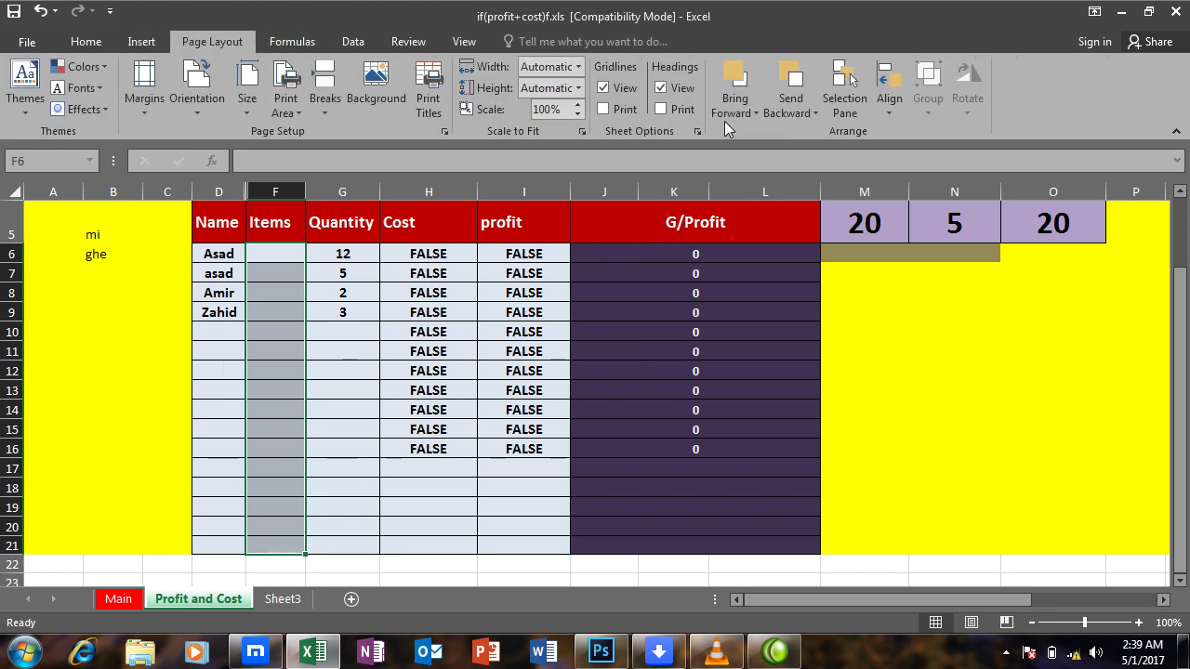
click(362, 46)
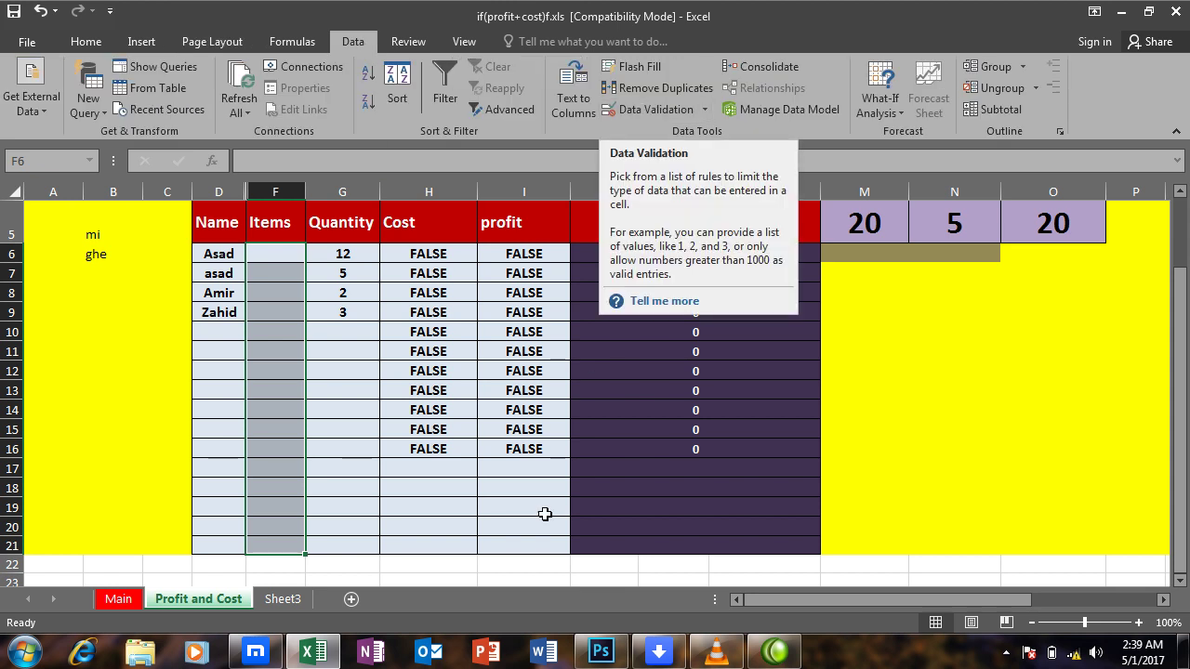
Step: Give F6:F21 List data validation with source =$B$5:$B$8 for an in-cell dropdown
click(655, 109)
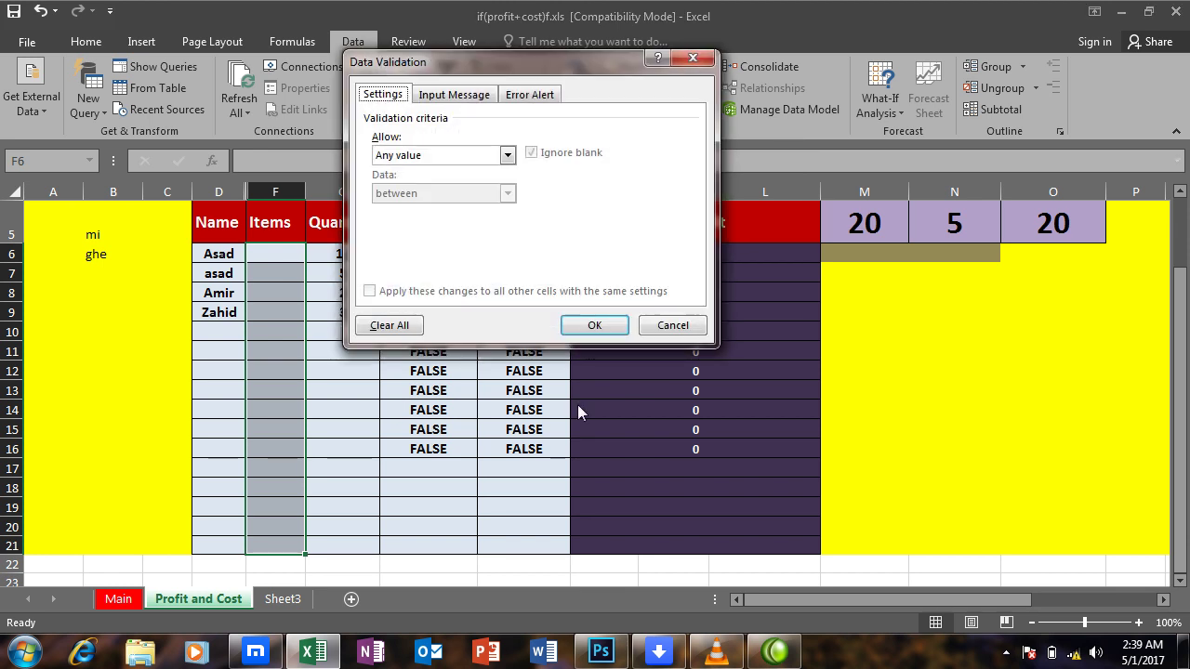
drag(504, 67, 502, 109)
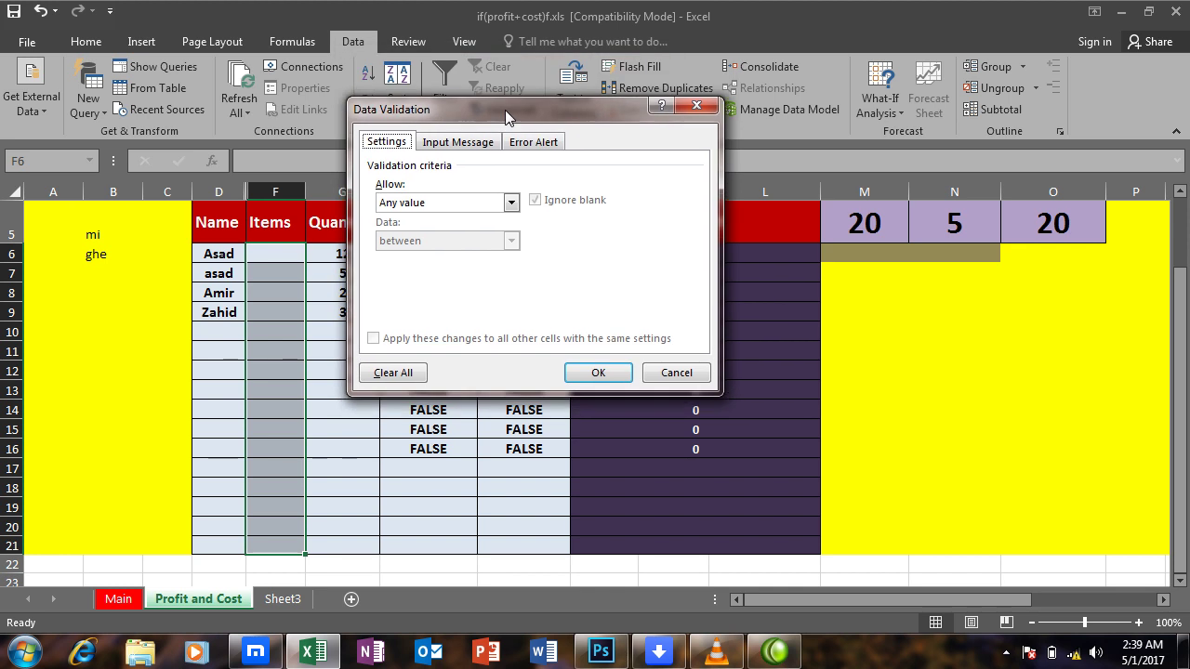
click(505, 197)
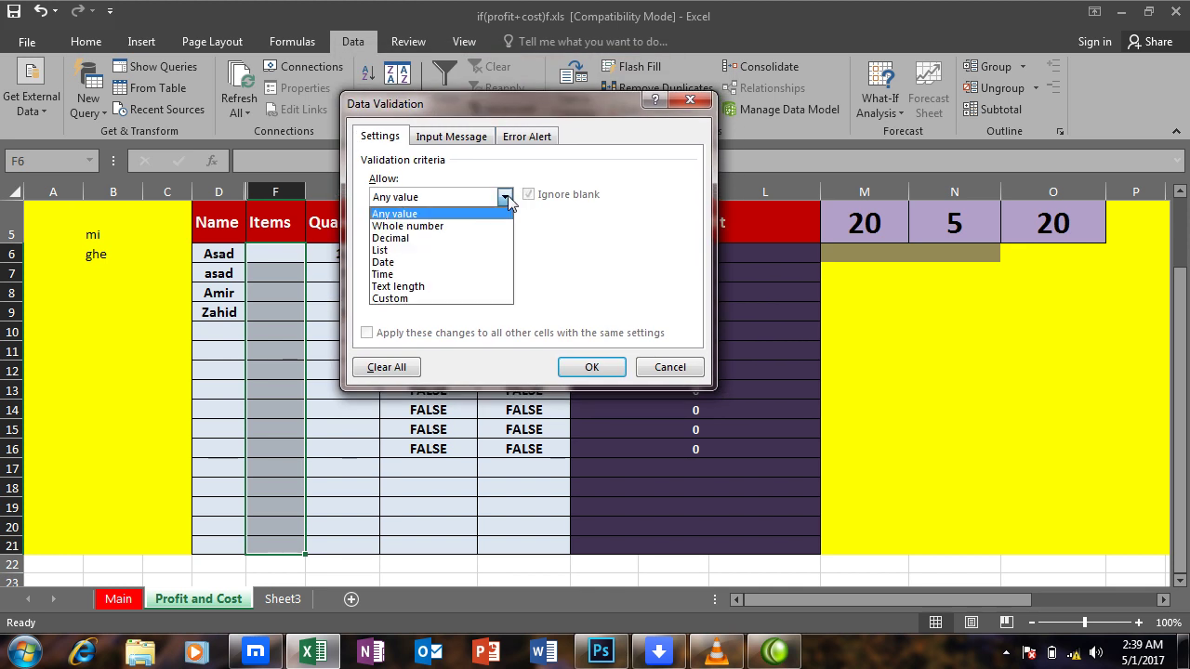
click(456, 250)
click(424, 274)
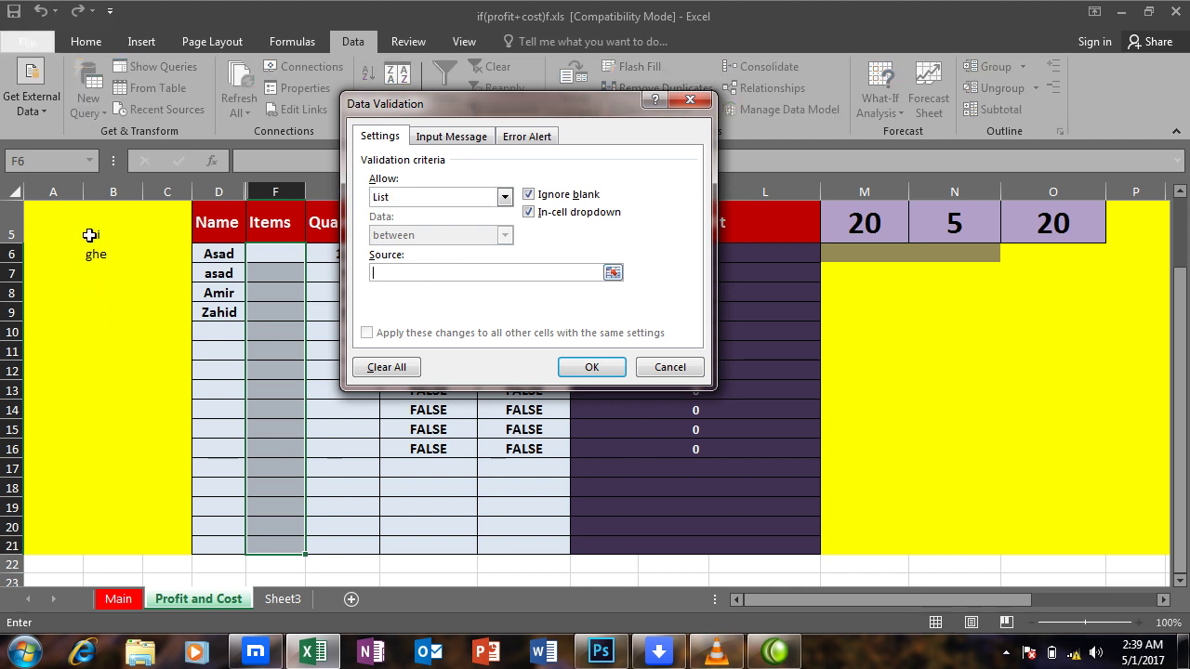
drag(89, 235, 94, 296)
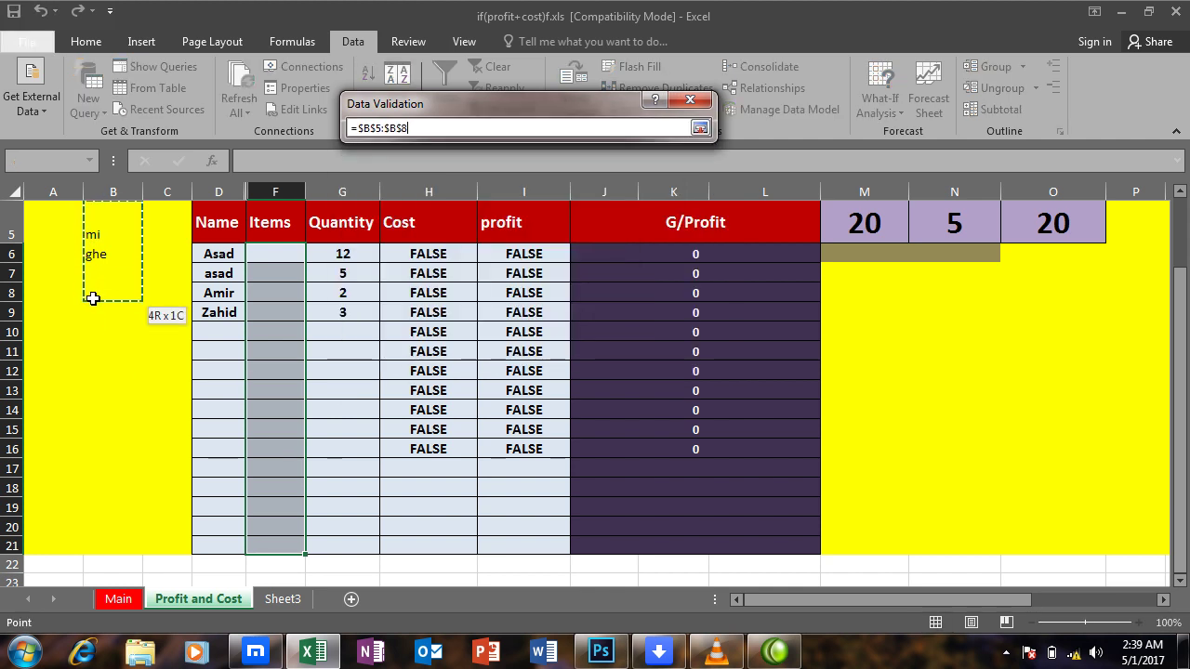
drag(93, 299, 93, 298)
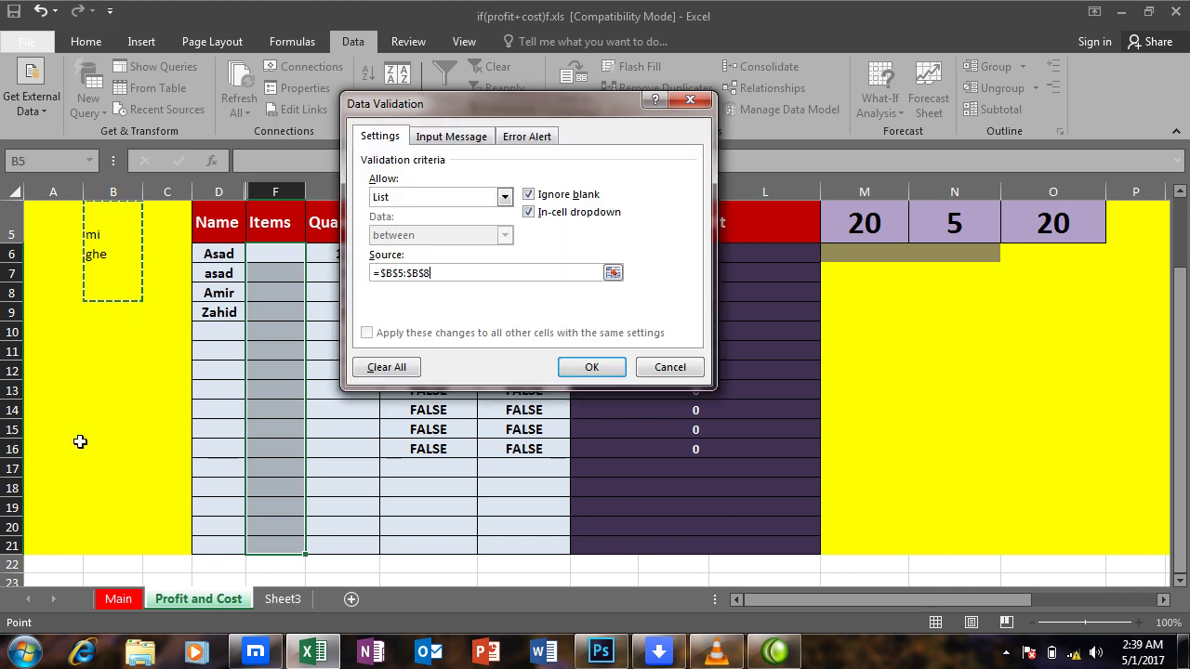
click(580, 370)
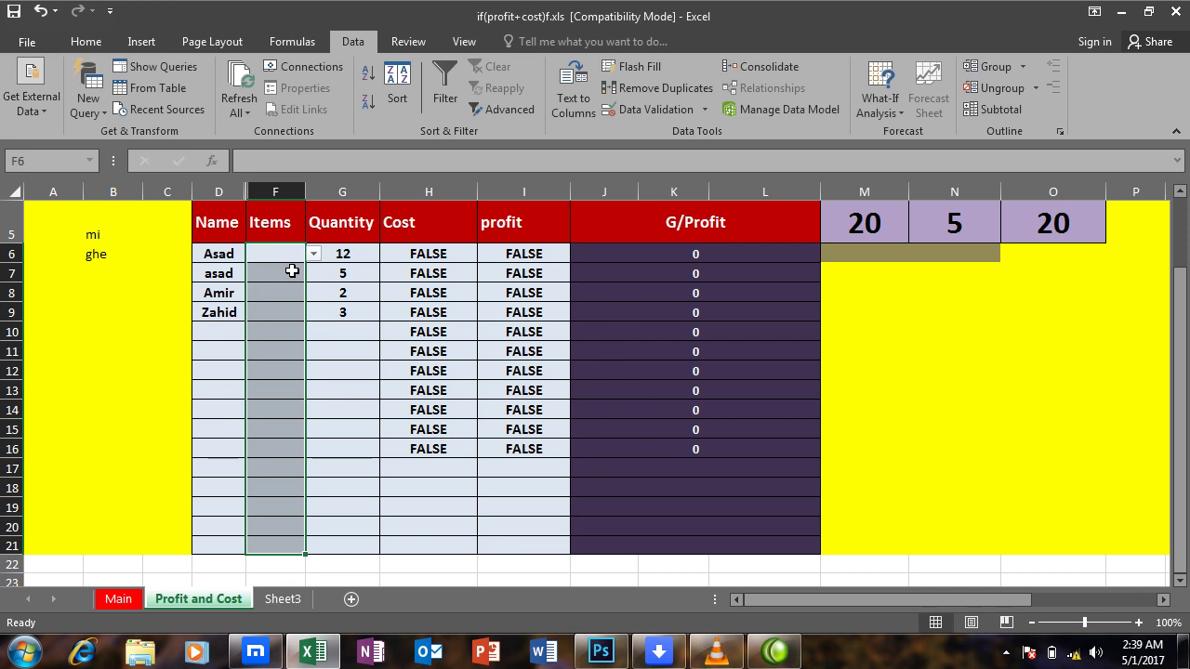
Step: Pick mi, ghe, mi, ghe from the F6:F9 dropdowns, giving G/Profit 240, 750, 40, 450
click(315, 254)
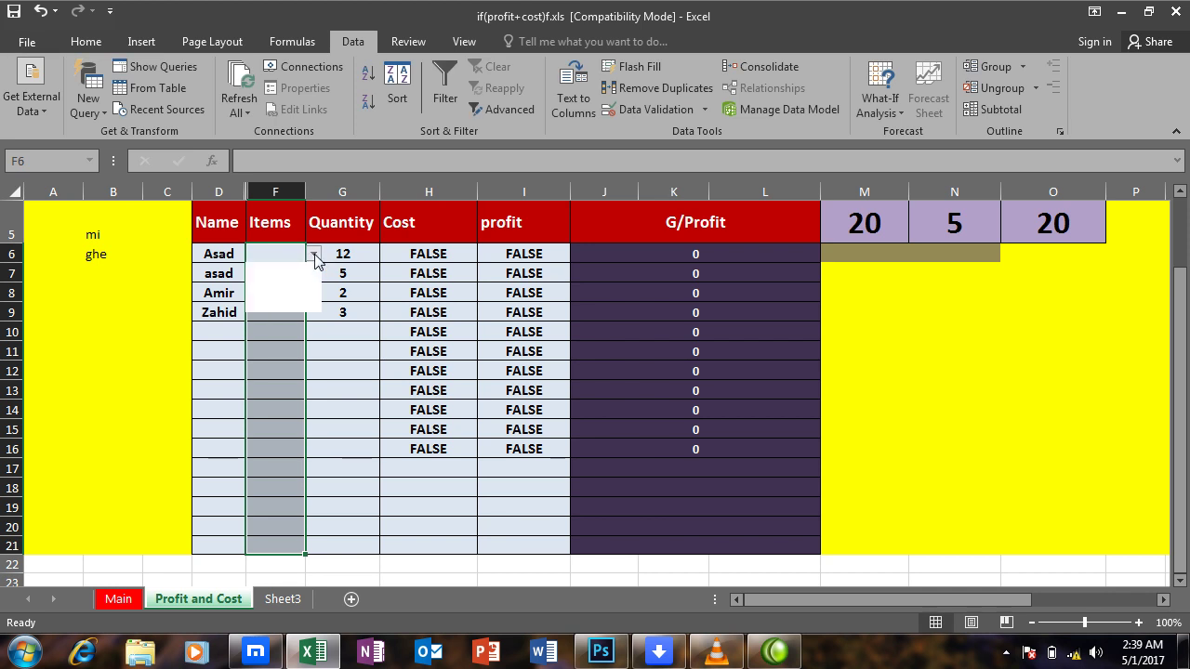
click(307, 270)
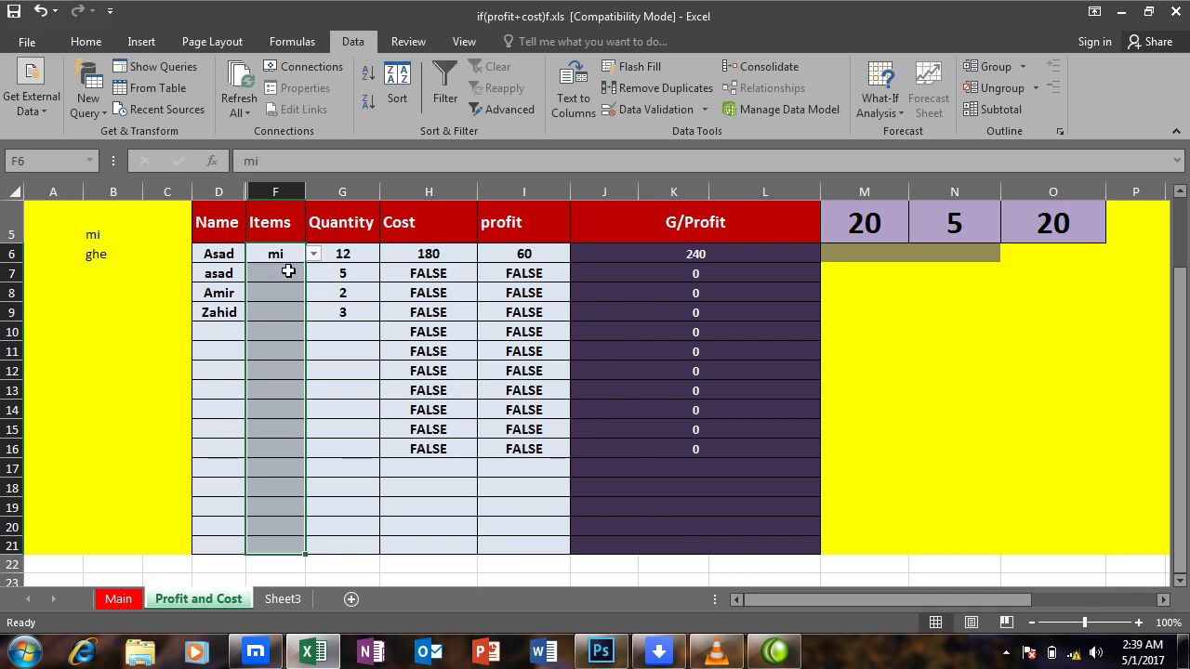
click(290, 273)
click(314, 272)
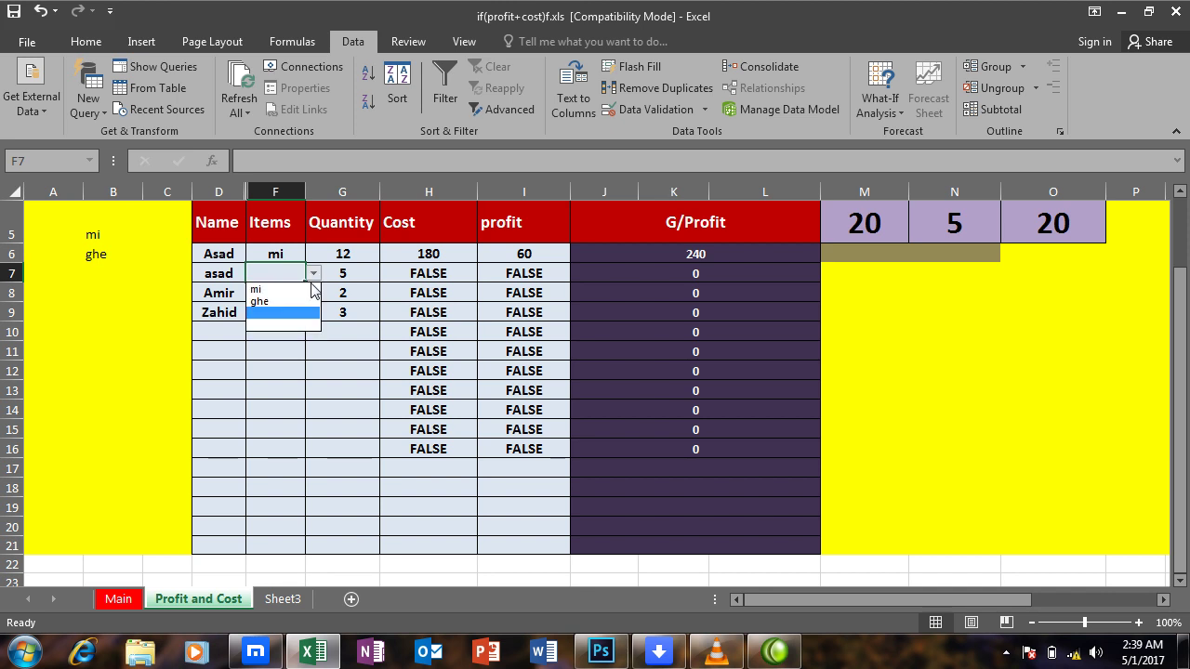
click(307, 301)
click(280, 293)
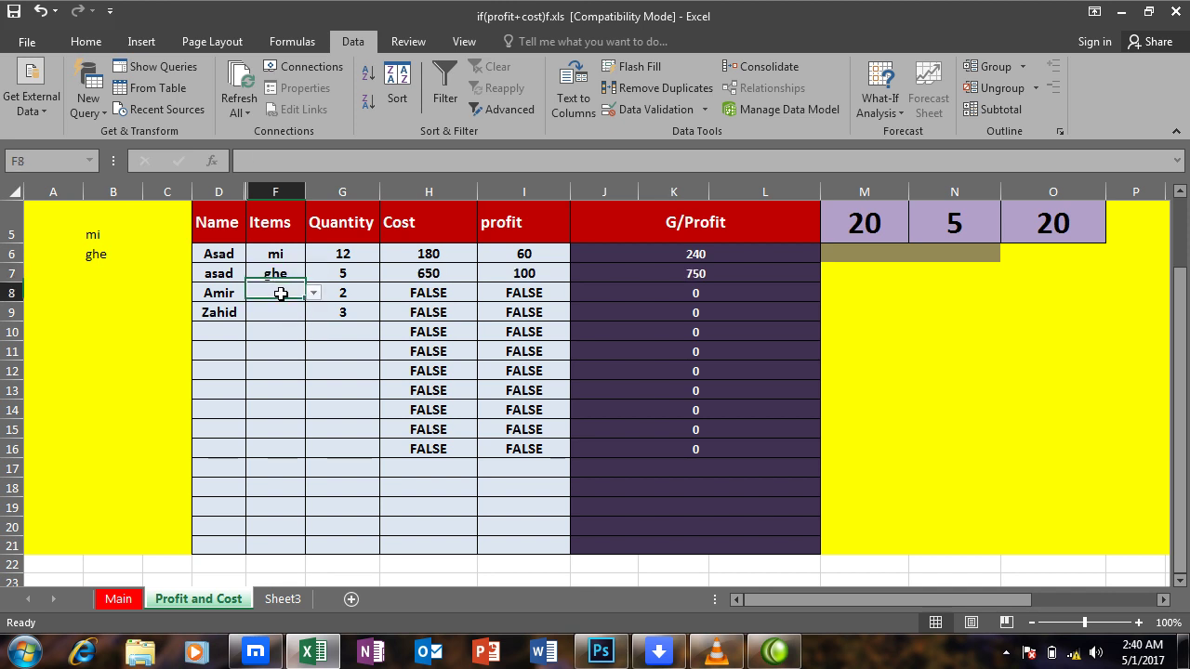
click(314, 293)
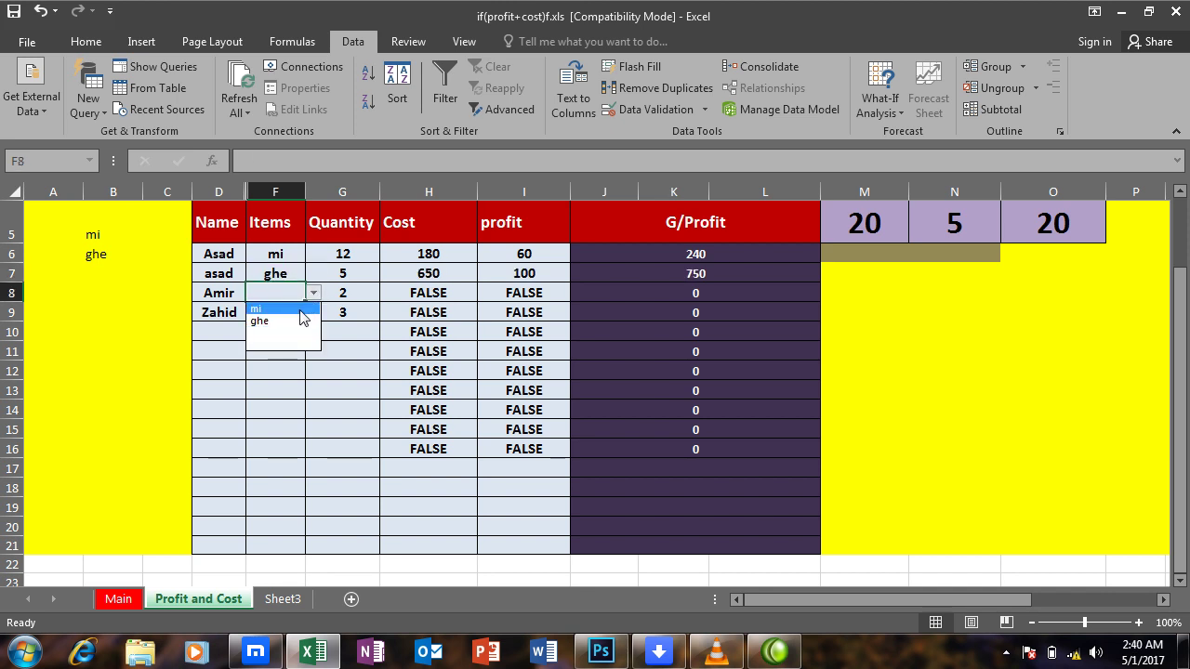
click(301, 311)
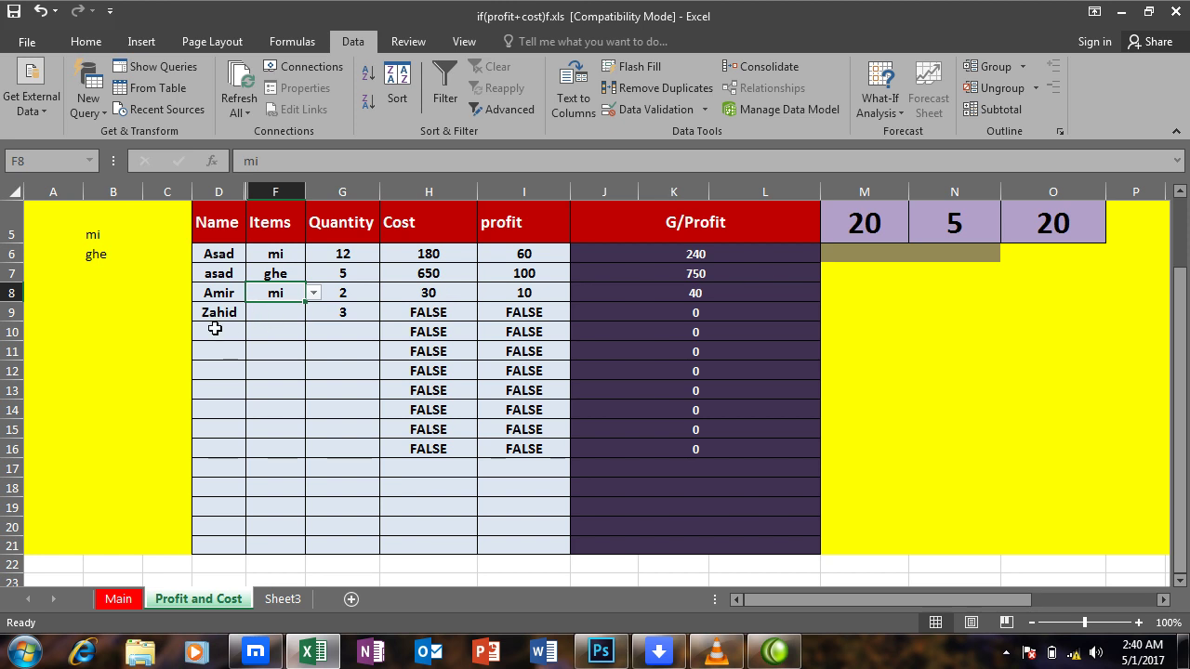
click(275, 311)
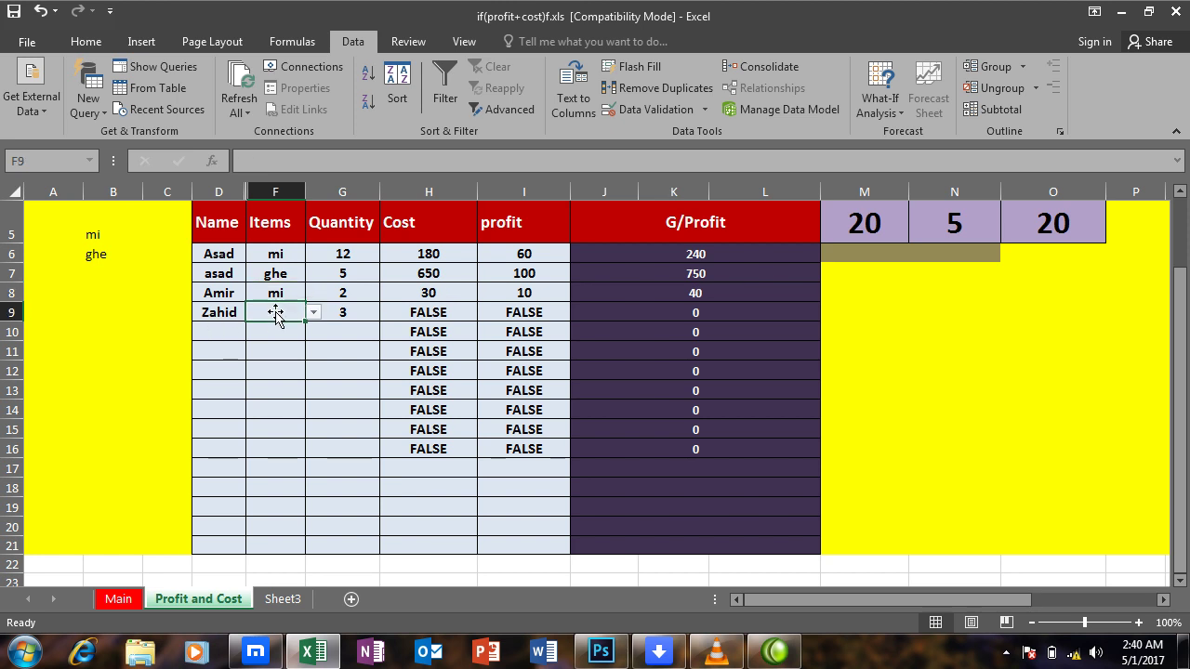
click(316, 314)
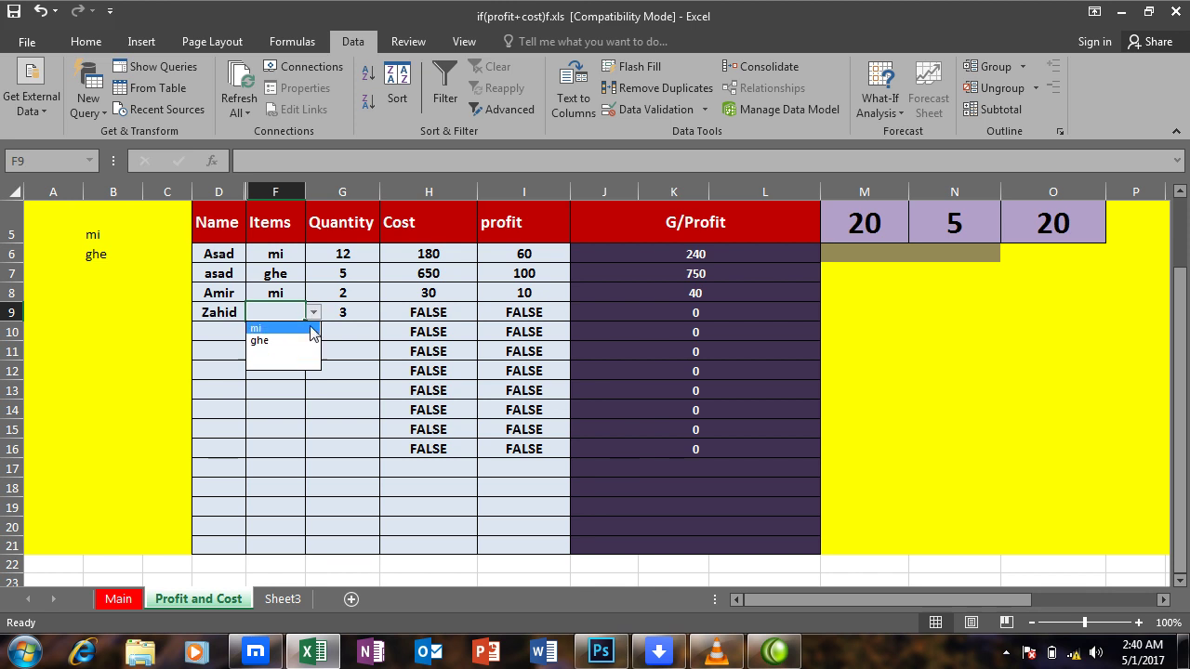
click(308, 340)
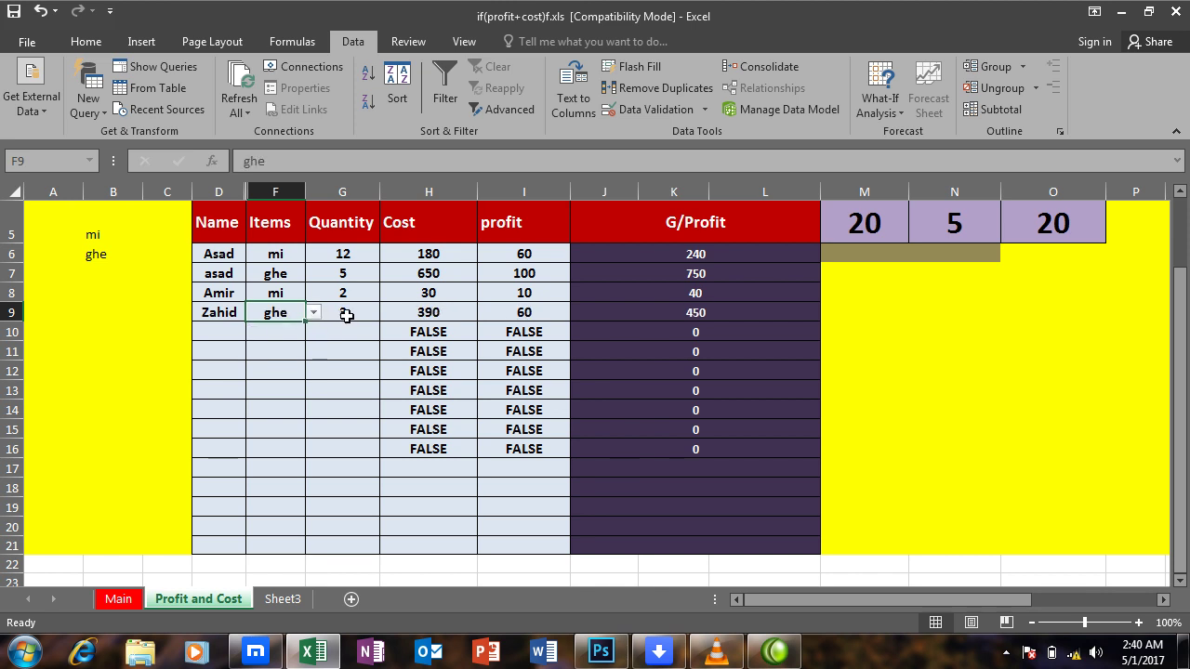
click(217, 335)
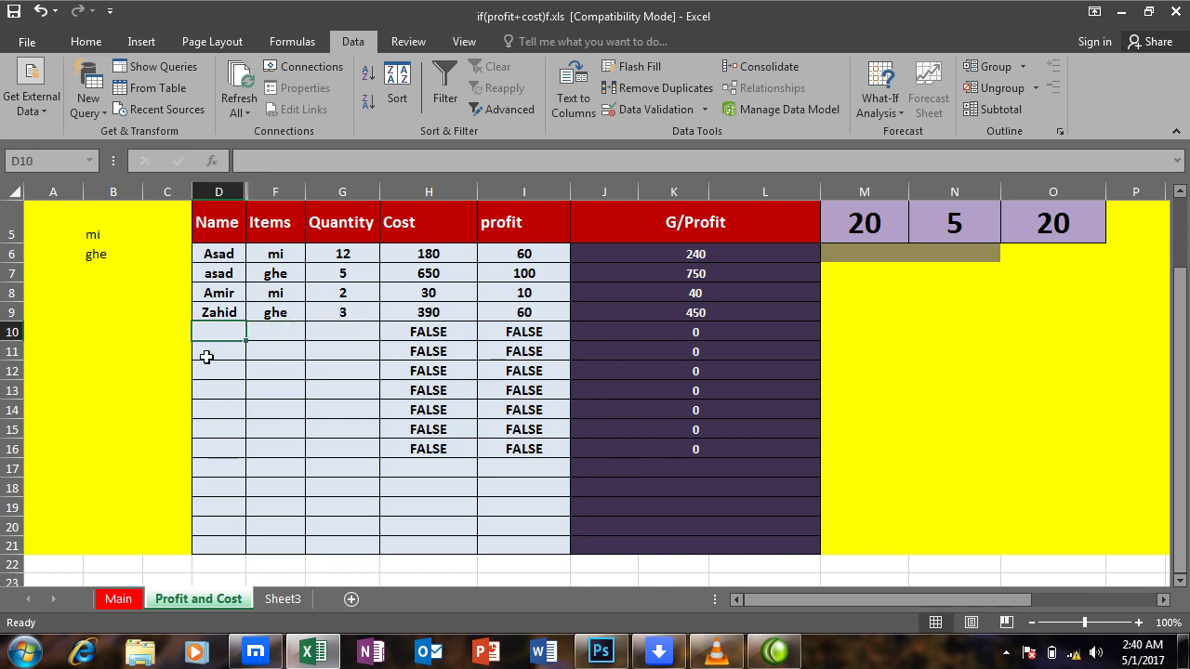
Step: Enter a customer name in D10, item ghe in F10 and quantity 5 in G10
text(Asad)
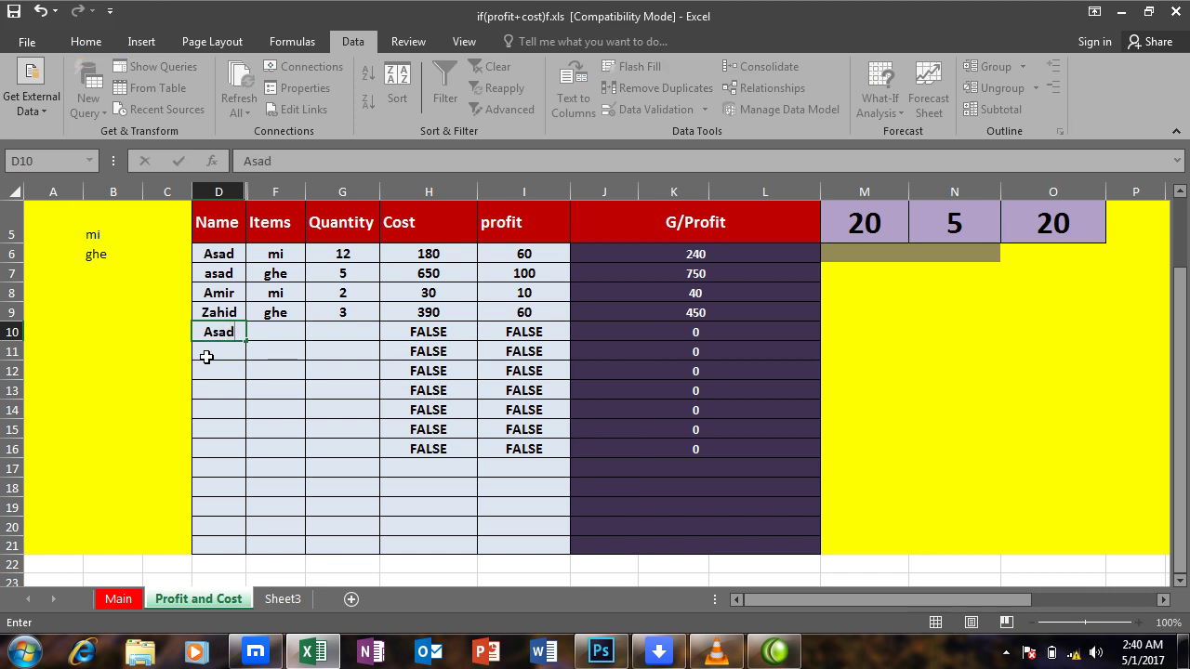
key(Tab)
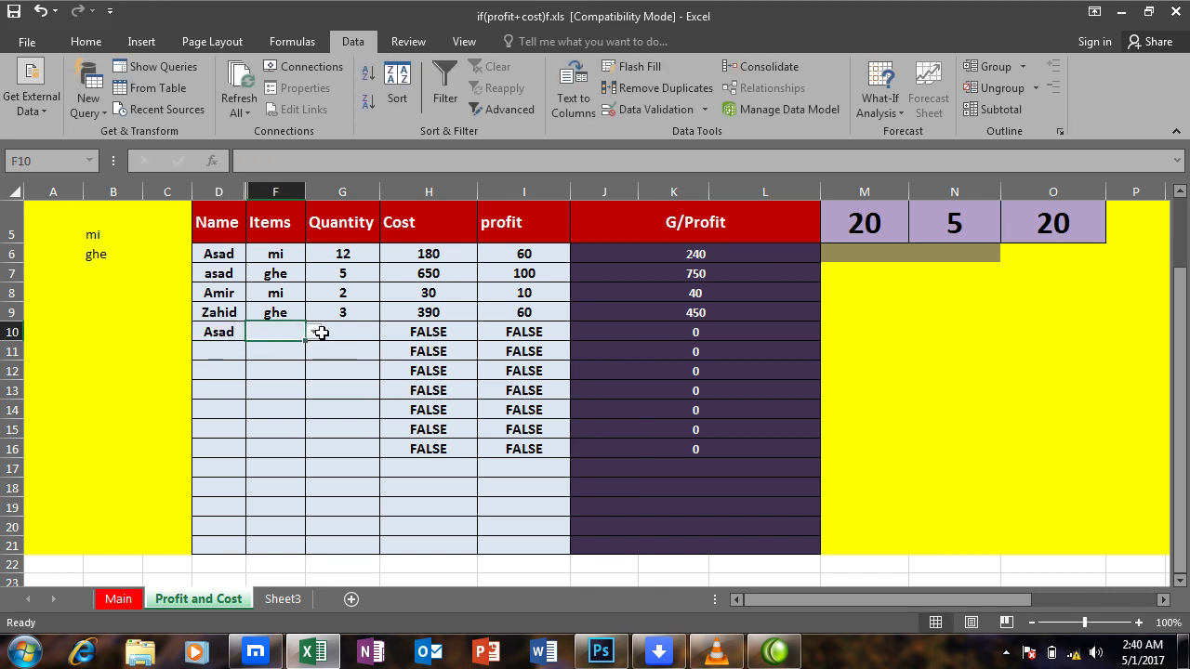
click(315, 333)
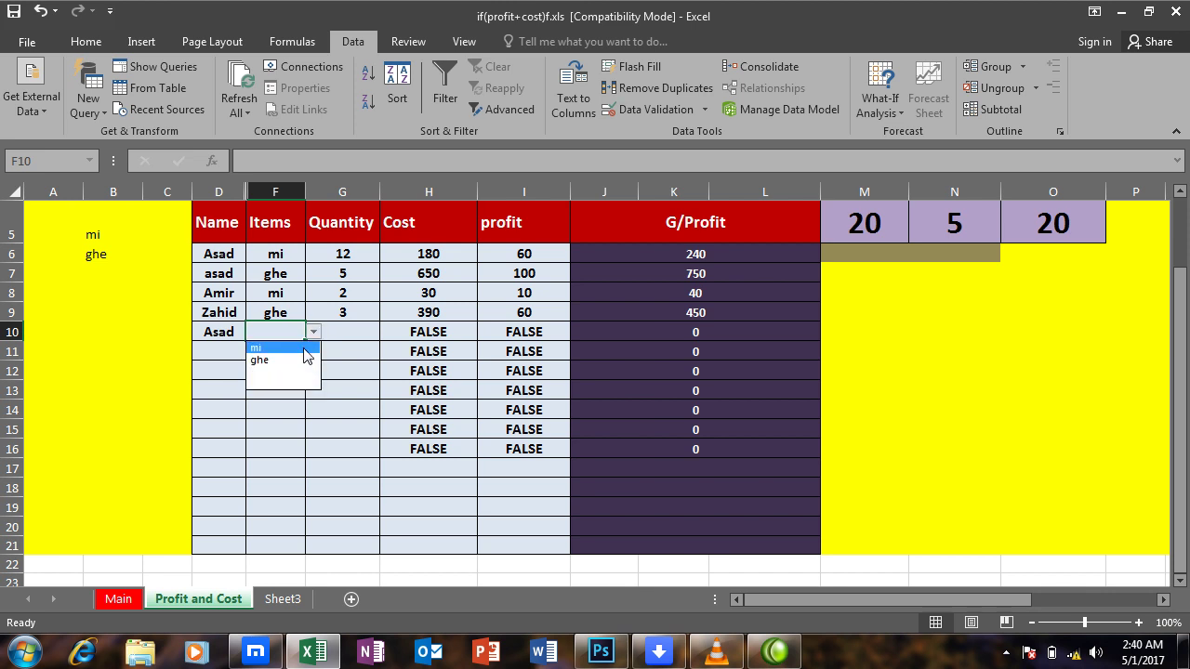
click(307, 360)
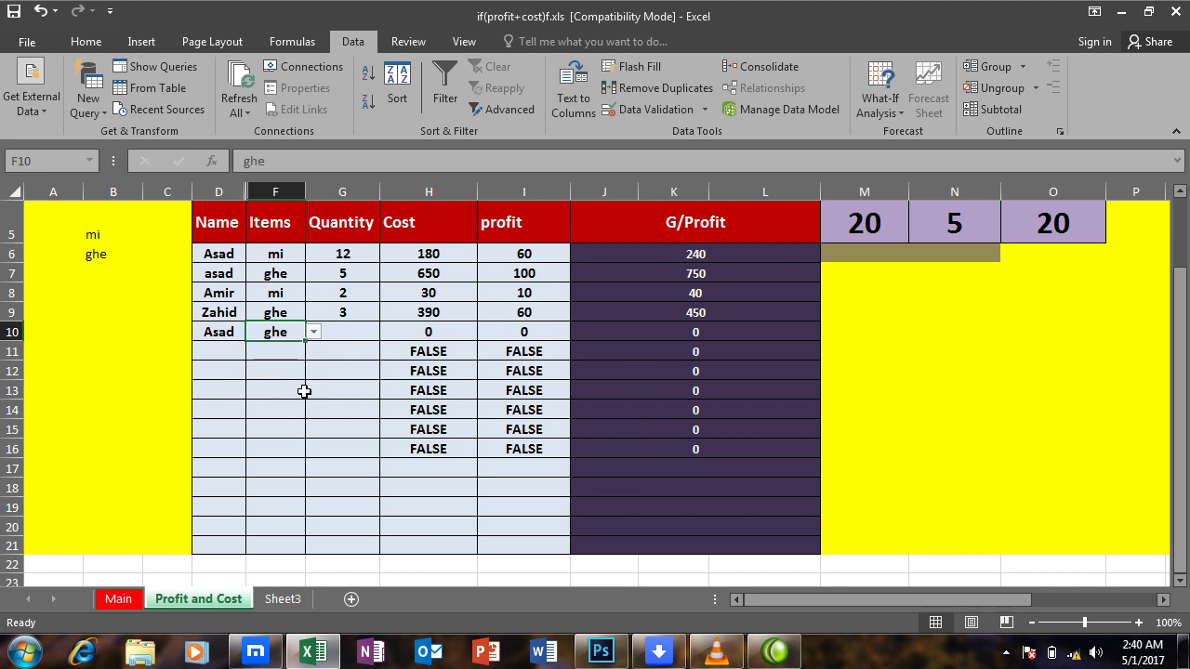
click(345, 339)
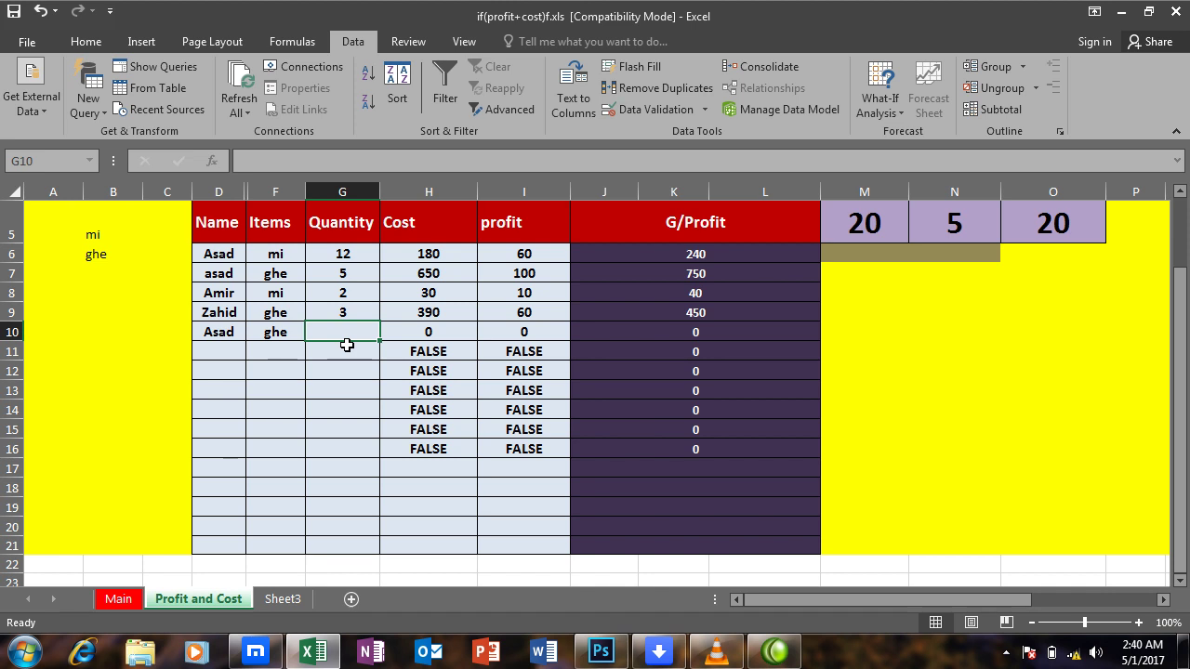
text(5)
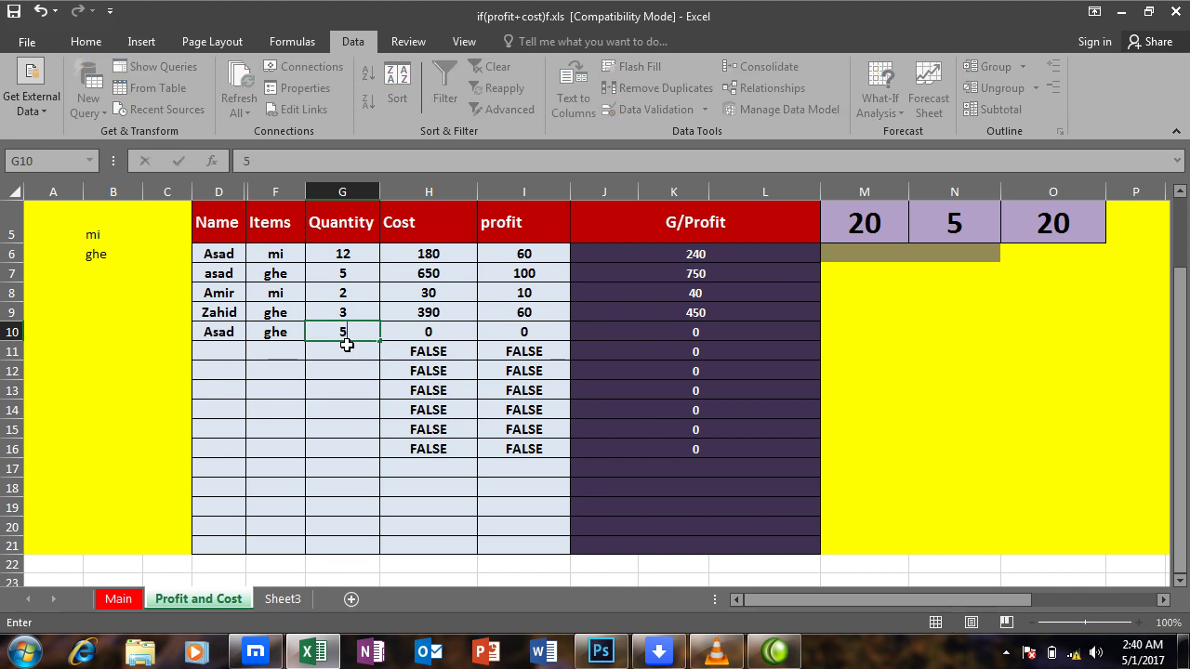
key(Return)
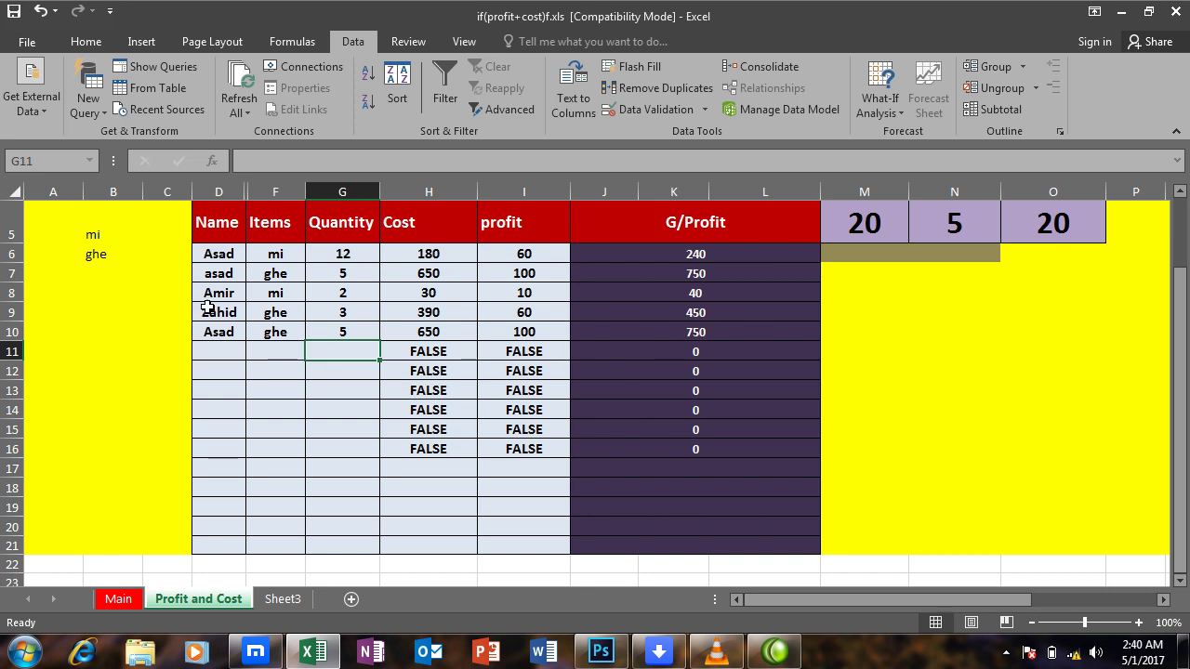
Step: Colour the B4:B7 item codes yellow to hide them, then go to the Main sheet
scroll(86, 221, up, 1)
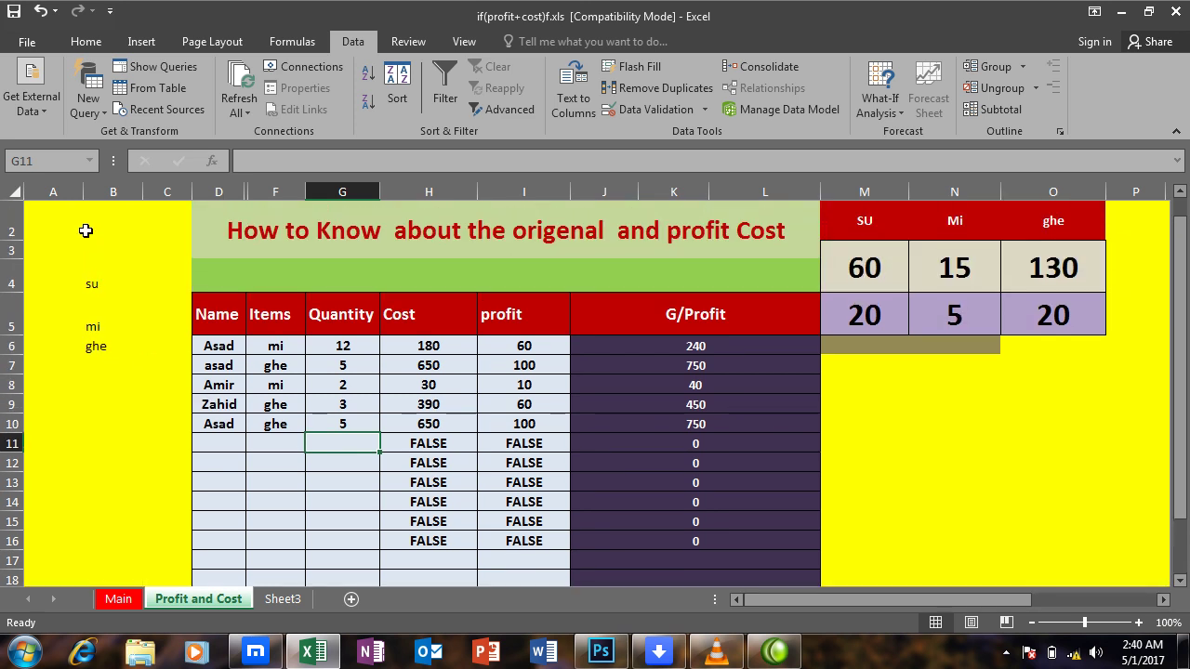
drag(92, 279, 85, 361)
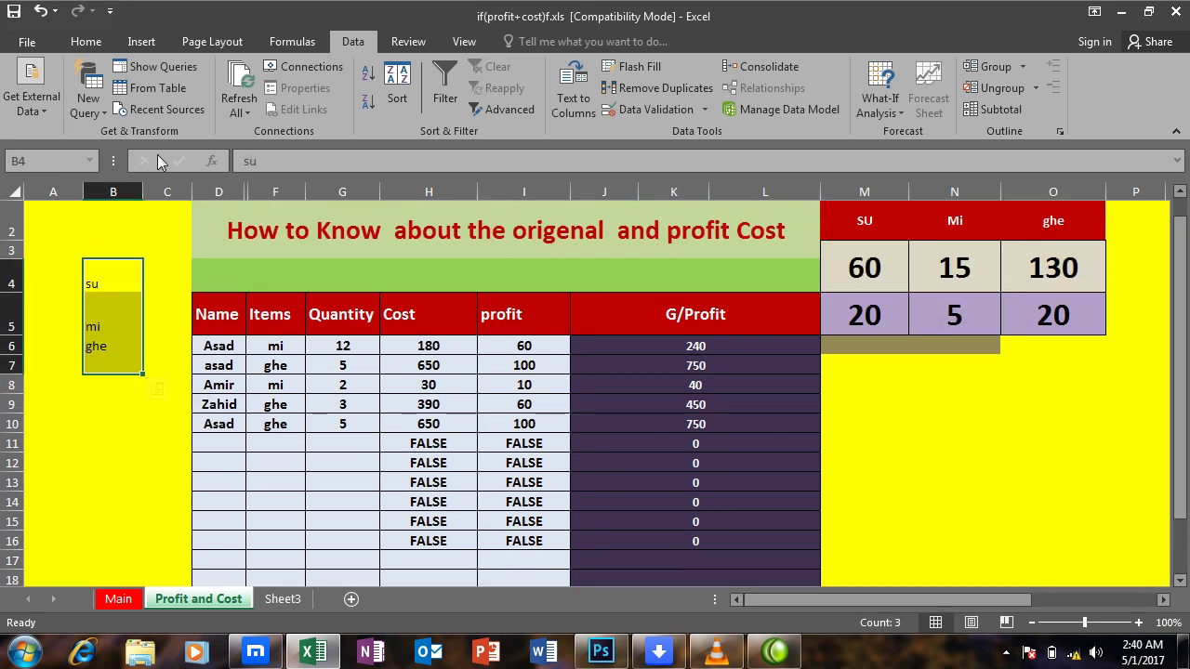
click(85, 42)
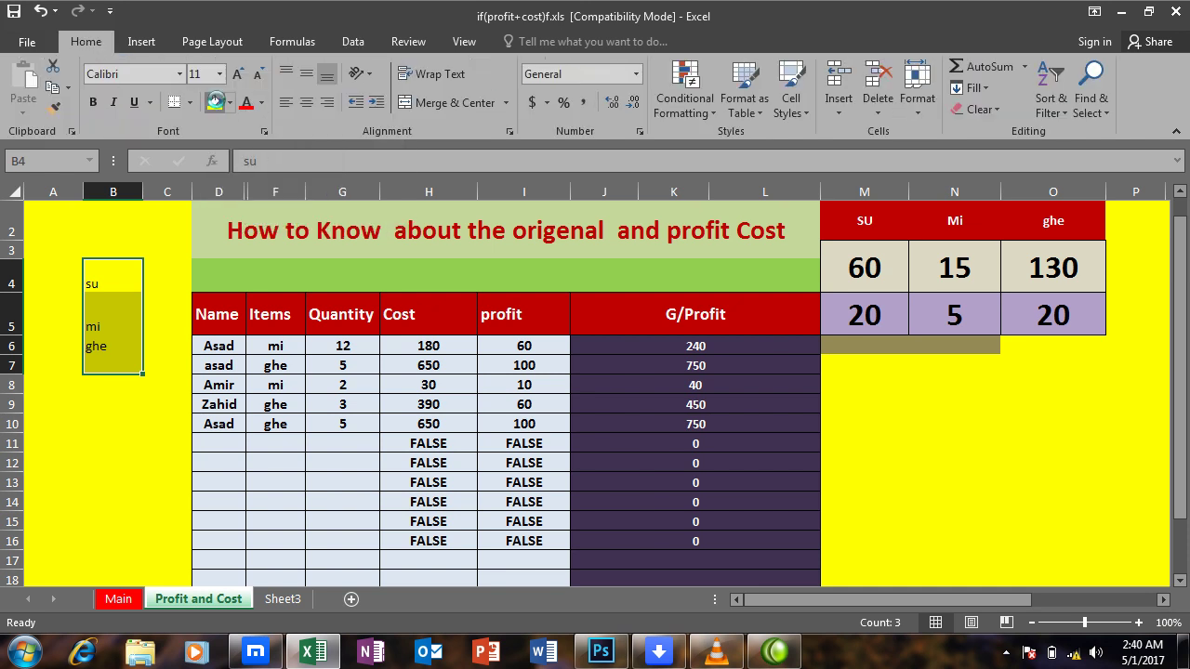
click(264, 103)
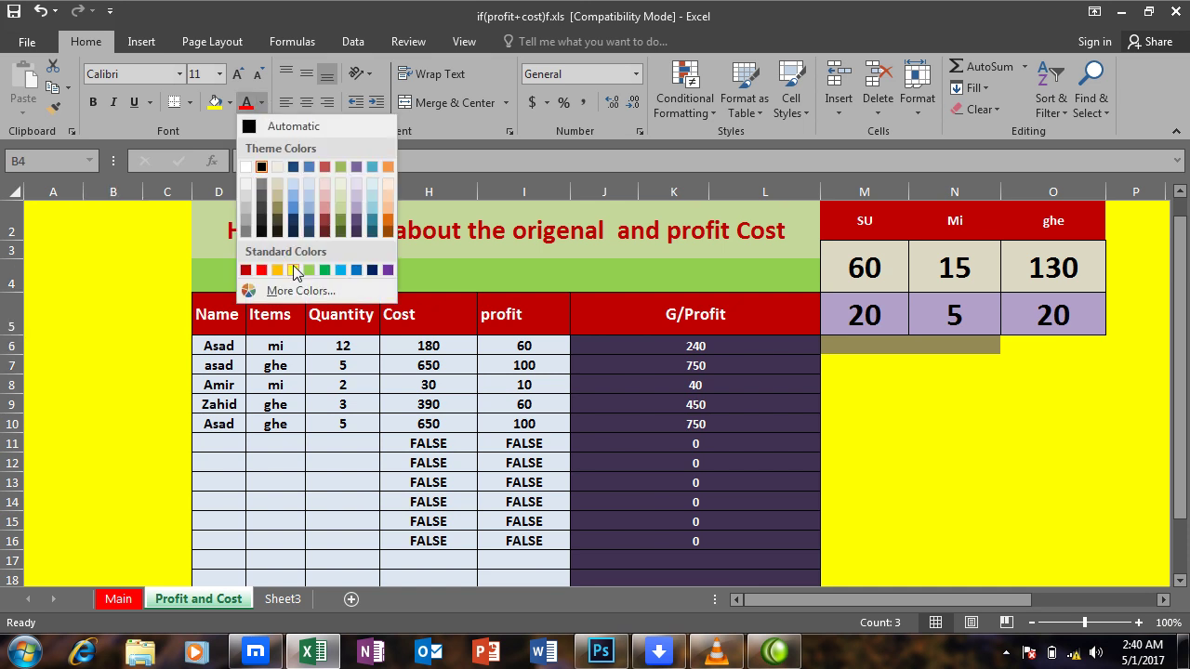
click(294, 269)
click(112, 442)
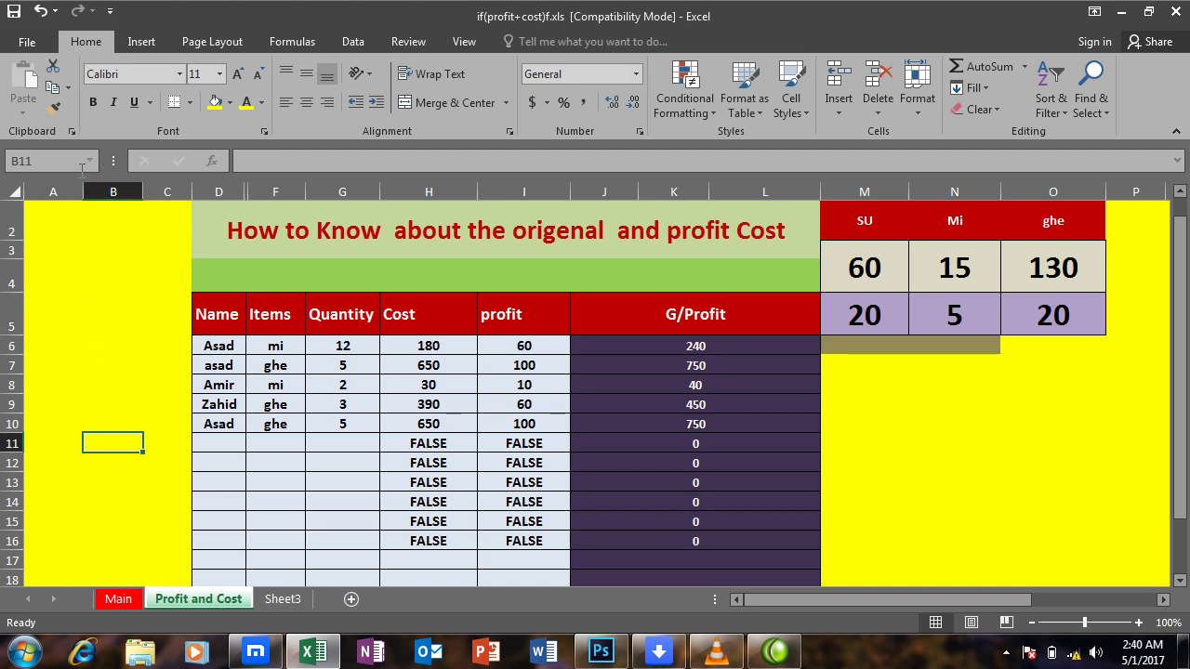
click(122, 313)
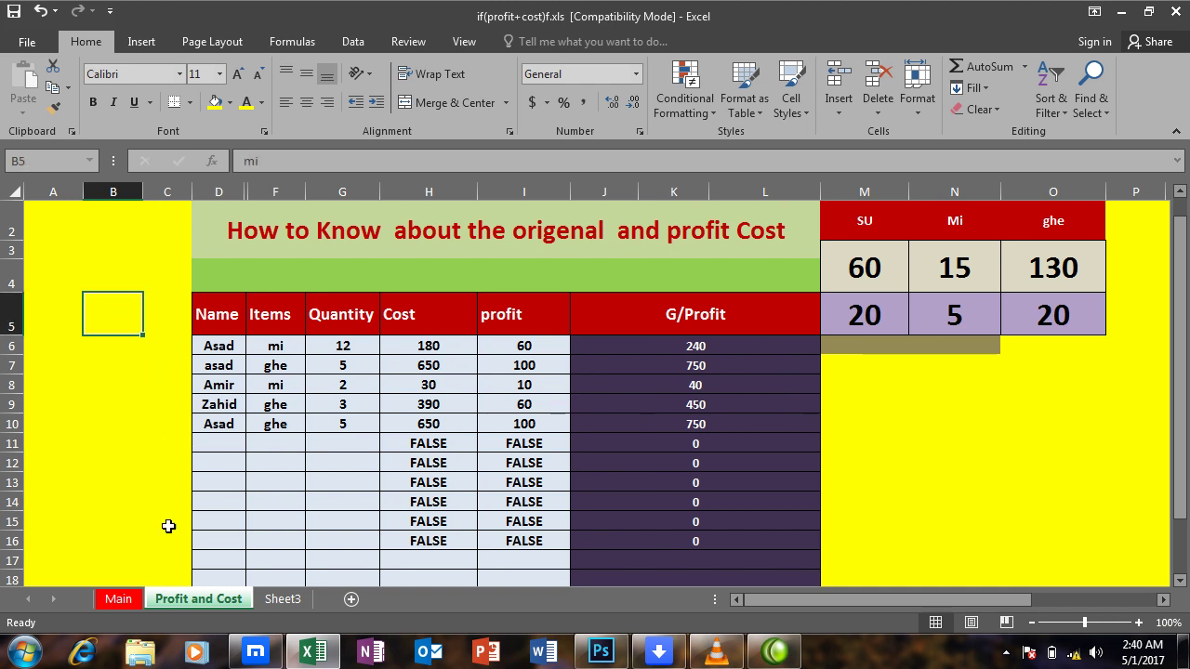
click(119, 599)
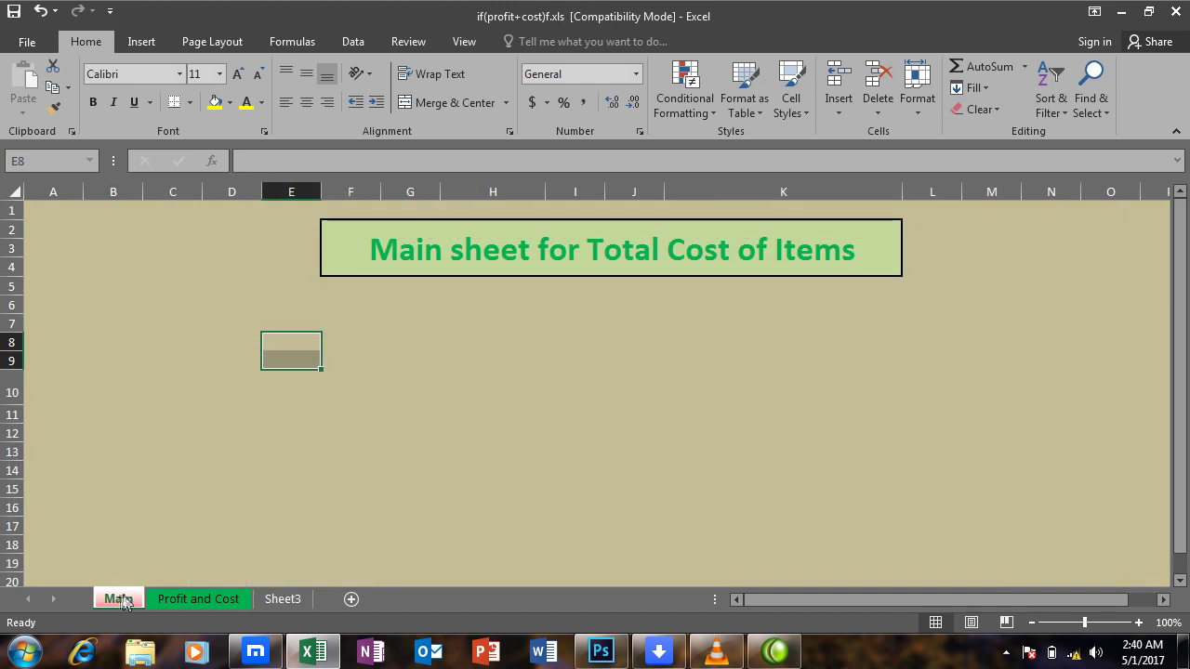
Step: Draw a blue Bevel shape from Basic Shapes below the title, around D5:F7
click(292, 415)
click(138, 42)
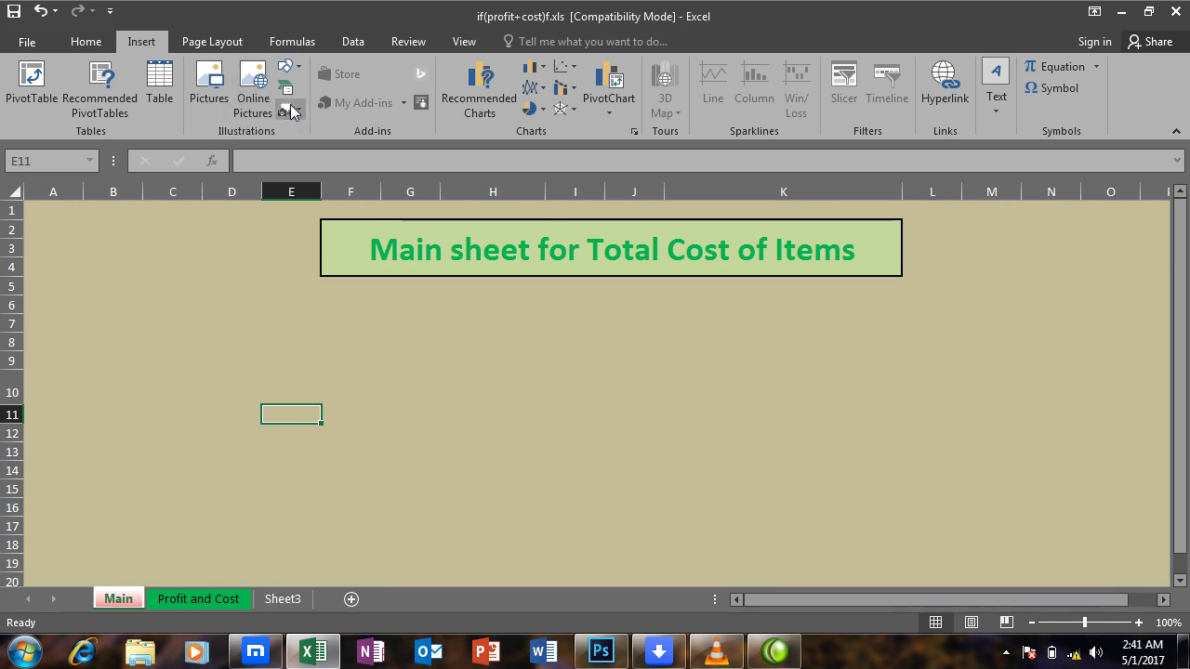
click(302, 74)
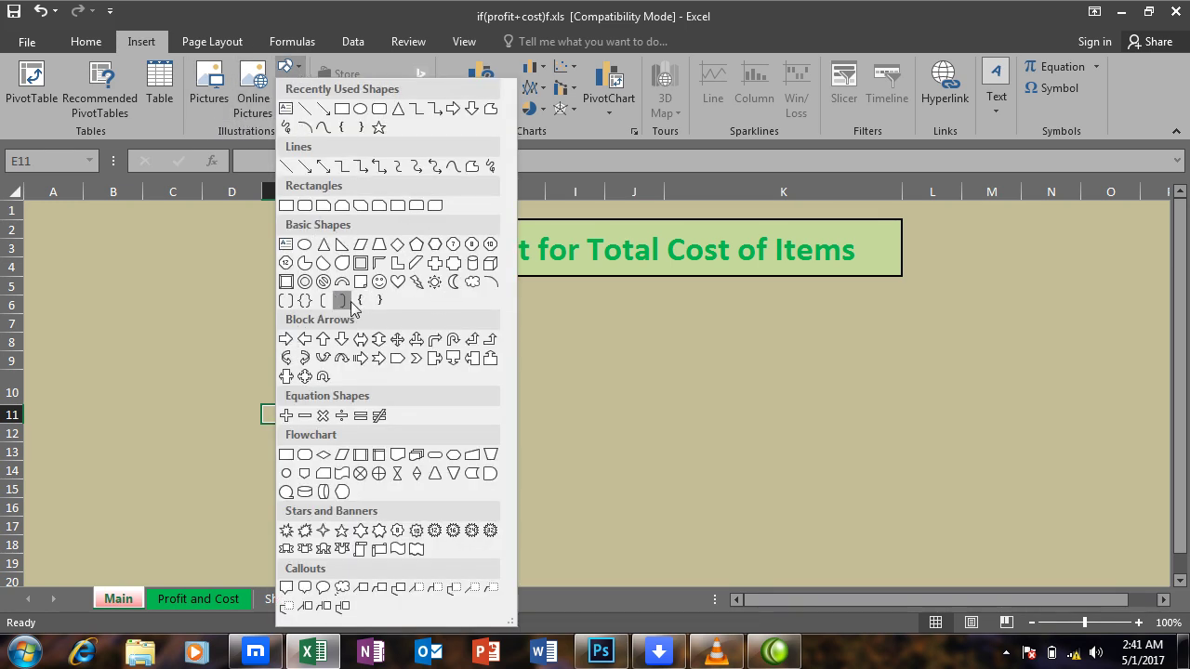
click(288, 284)
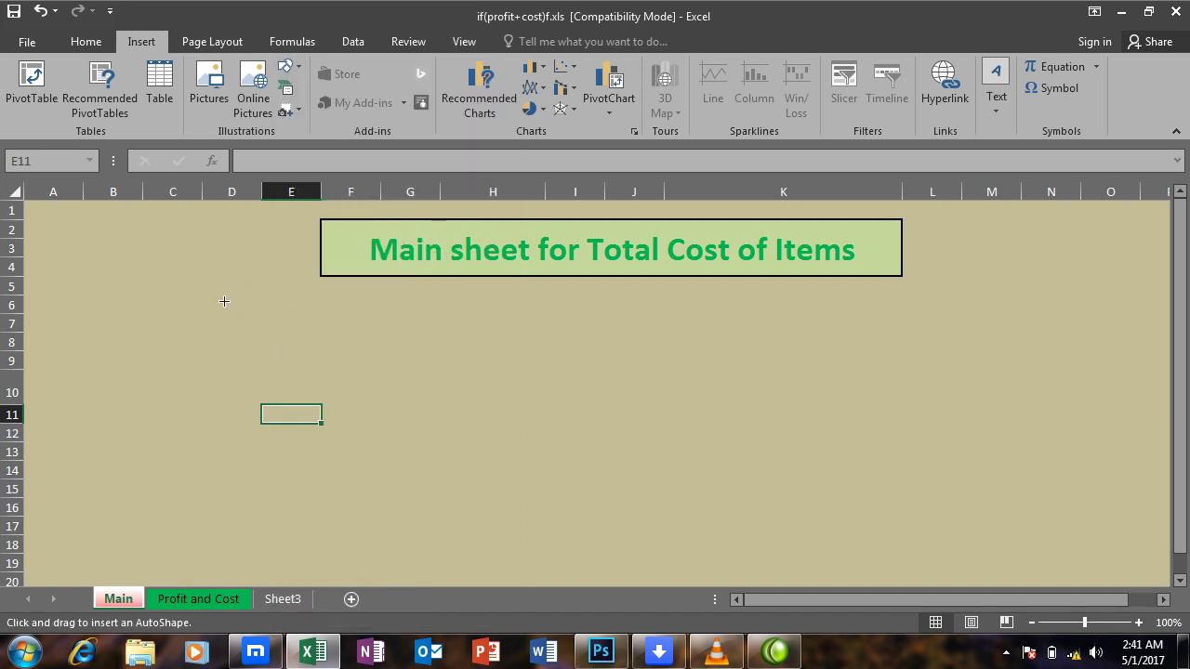
drag(209, 289, 327, 323)
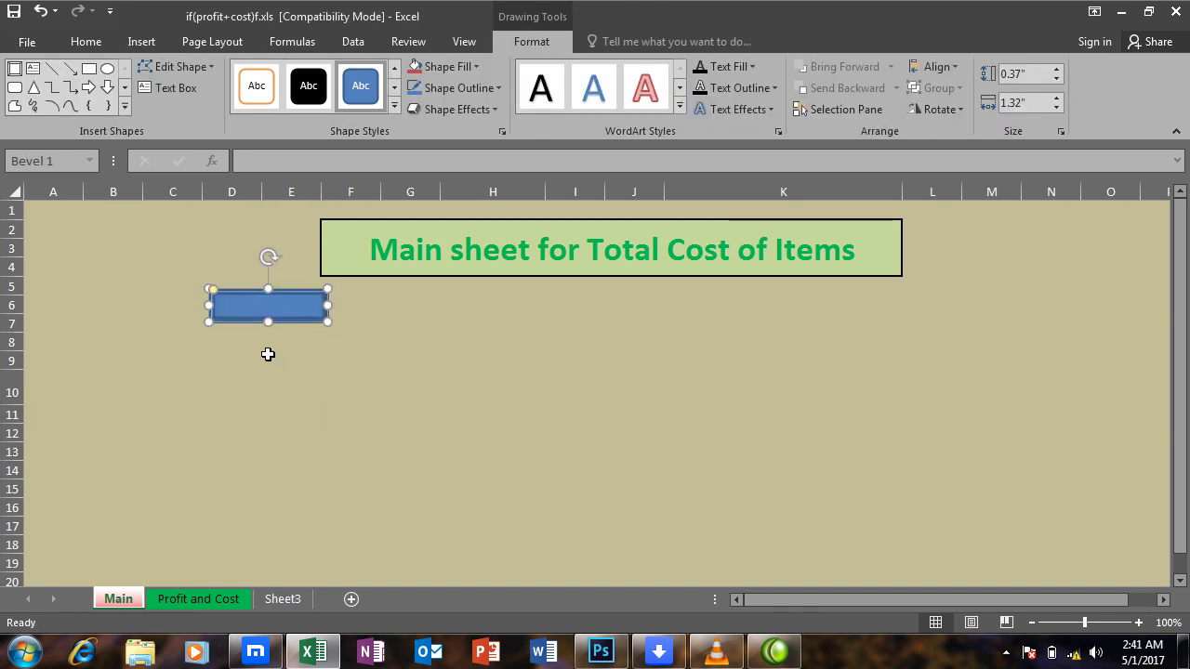
Step: Move the shape right of the title into columns L–N and apply the orange shape style
mouse_move(259, 307)
mouse_down()
mouse_move(898, 289)
mouse_move(1007, 236)
mouse_up()
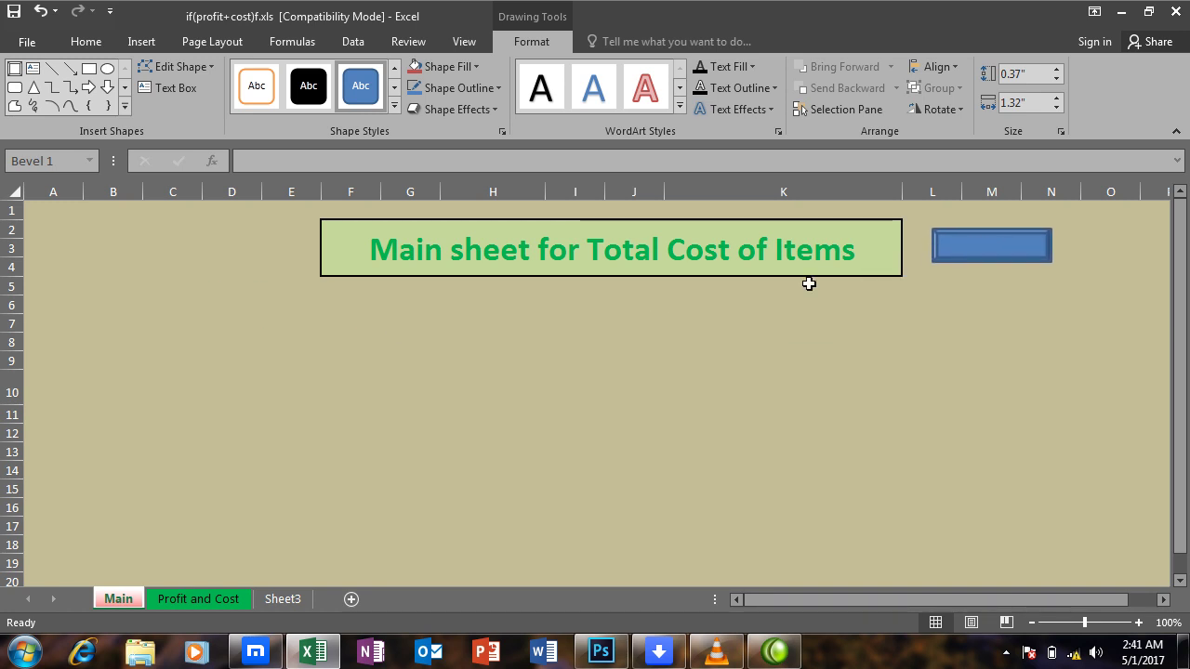
click(394, 110)
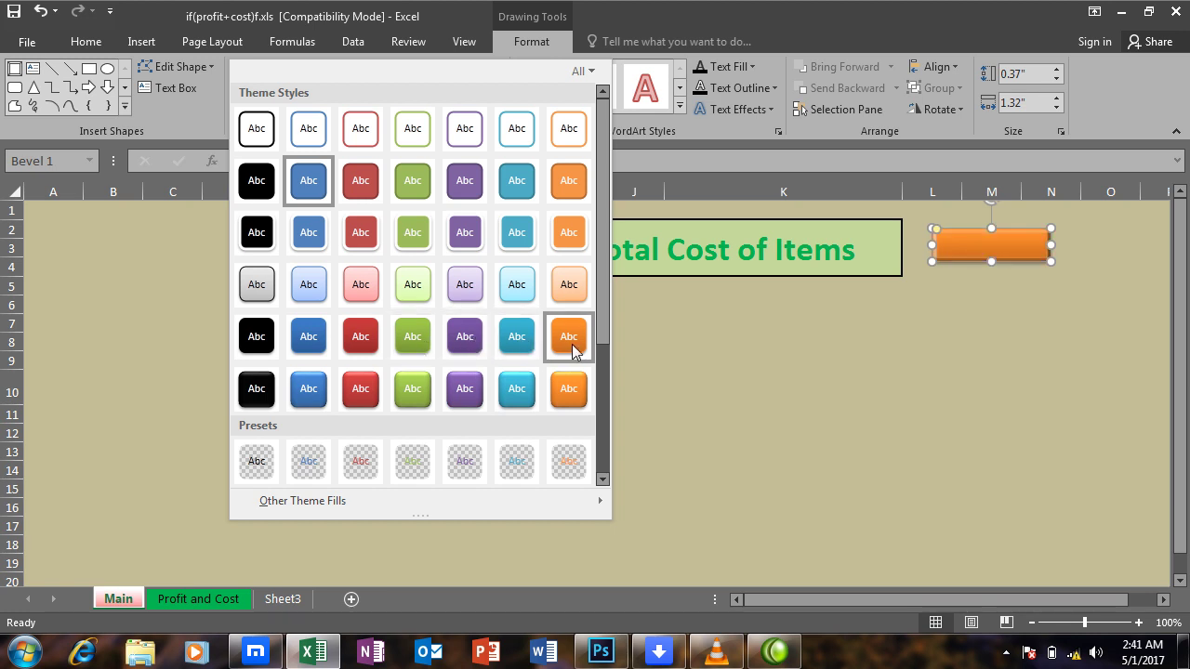
click(572, 388)
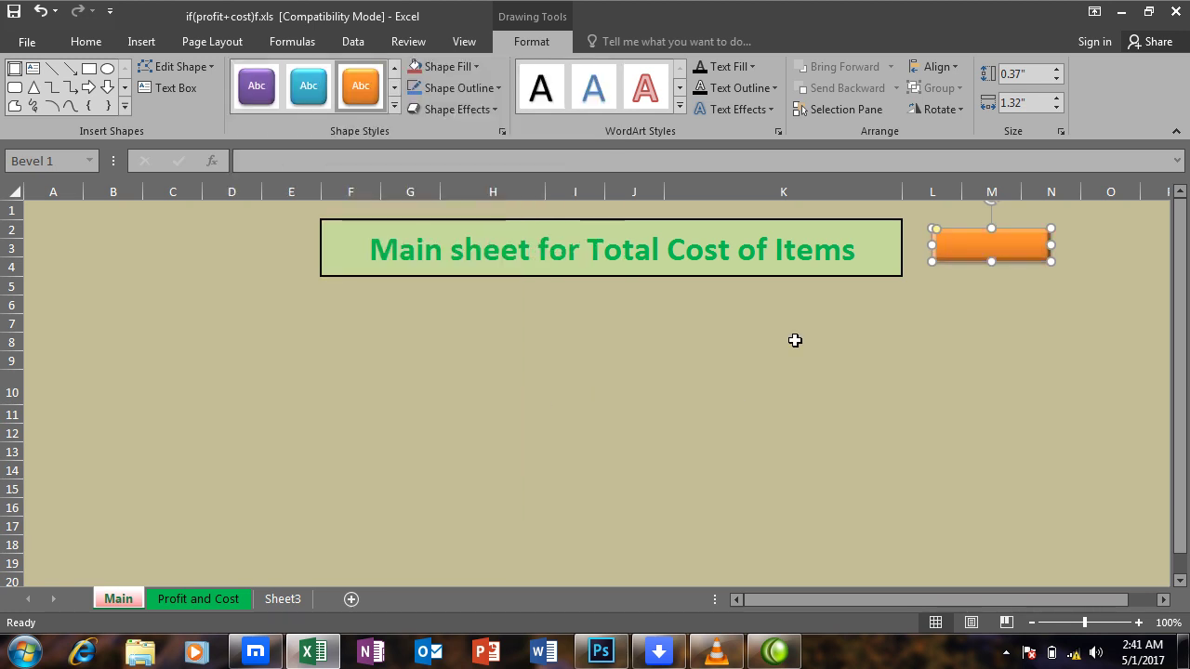
Step: Make the shape 0.42 inches tall and give it a From Center orange gradient fill
drag(995, 261, 994, 266)
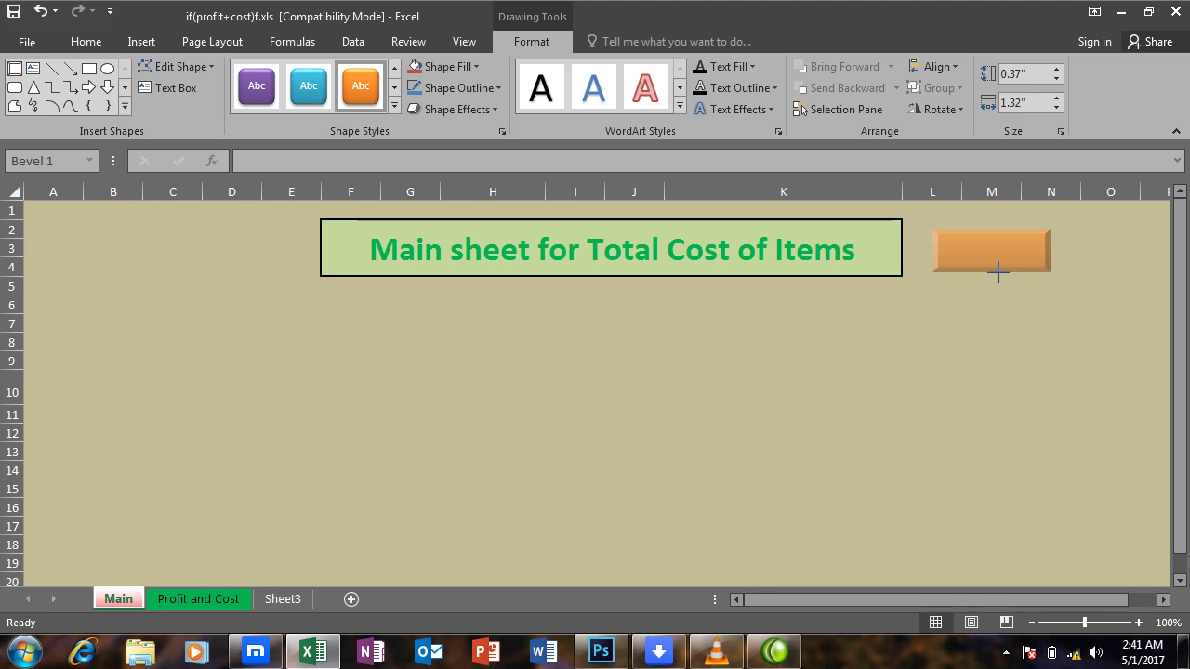
click(477, 65)
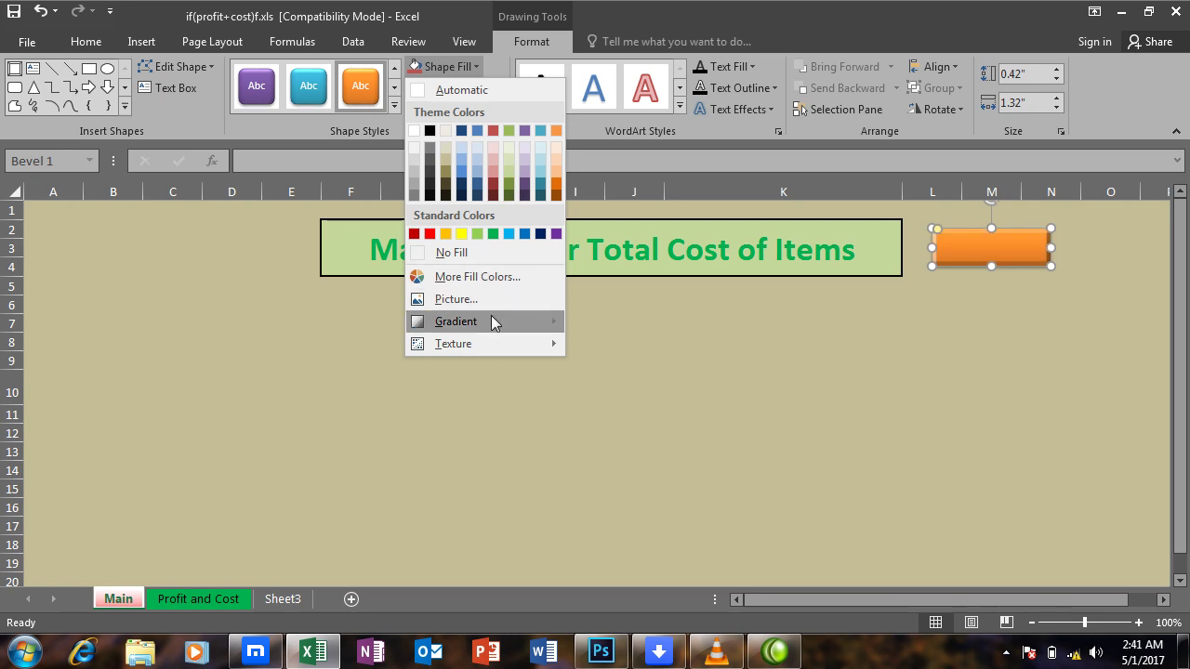
mouse_move(492, 322)
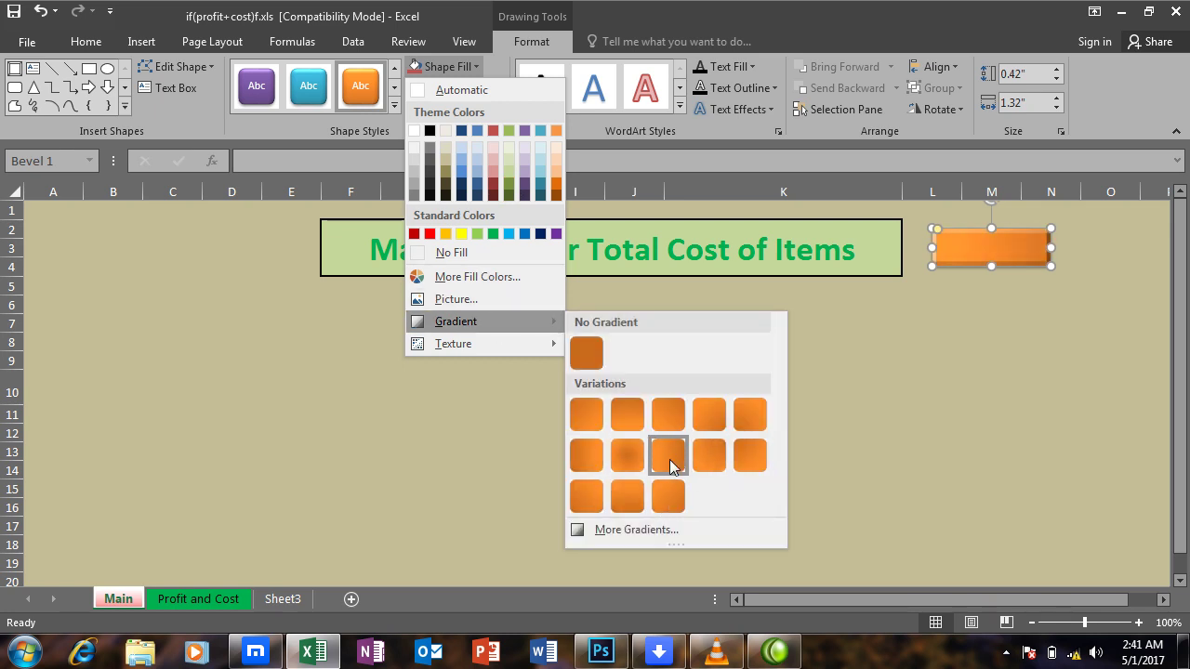
click(634, 455)
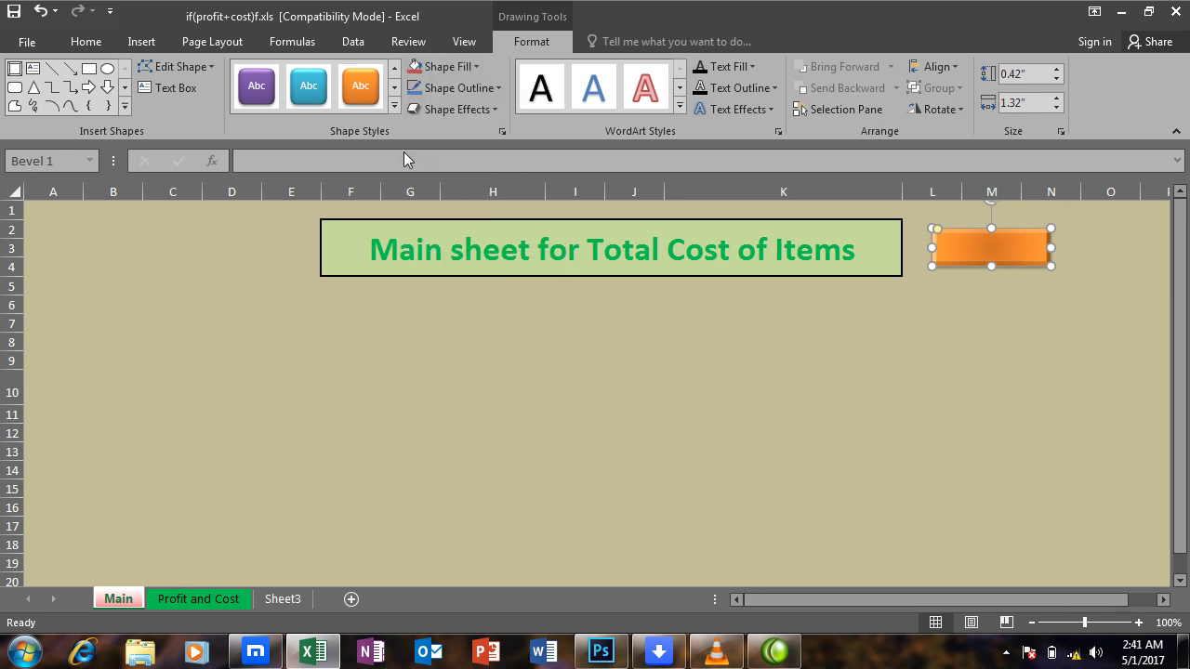
click(462, 67)
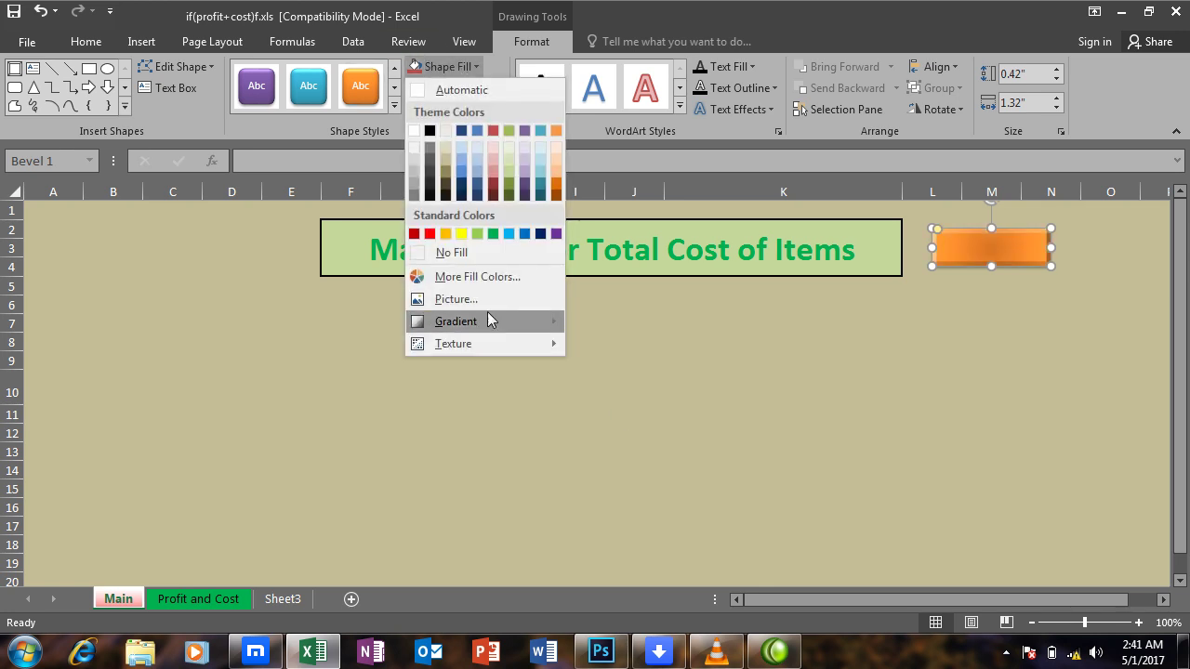
Step: Fill the shape with the Cork texture and give it a 4½ pt outline
mouse_move(492, 326)
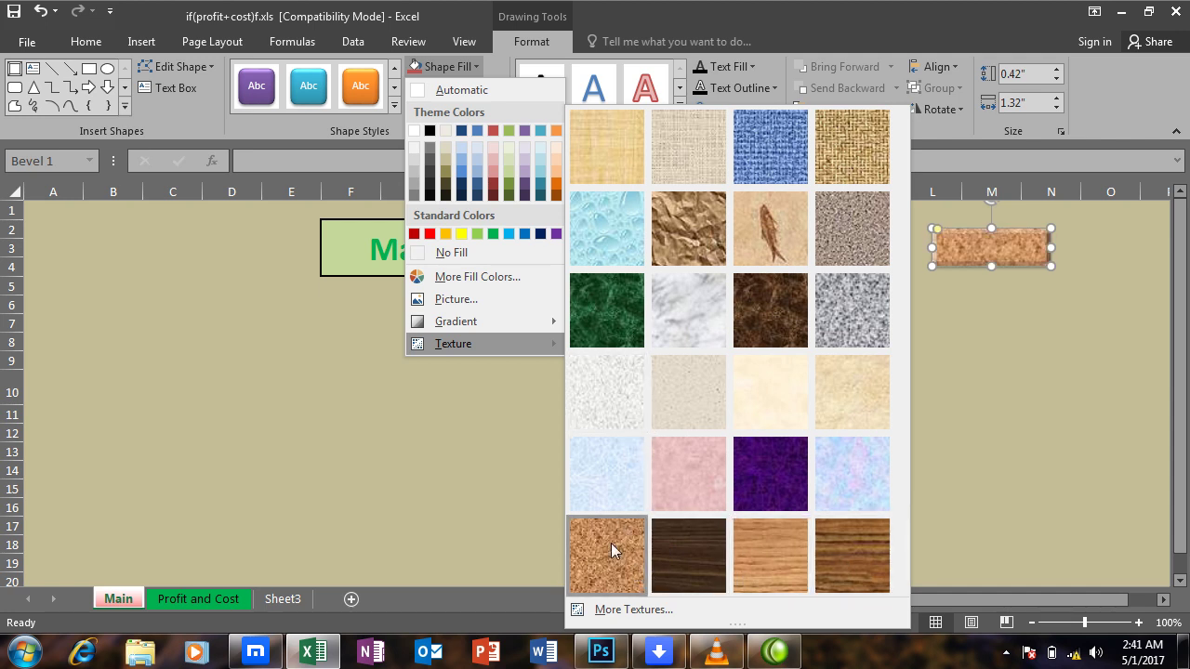
click(611, 543)
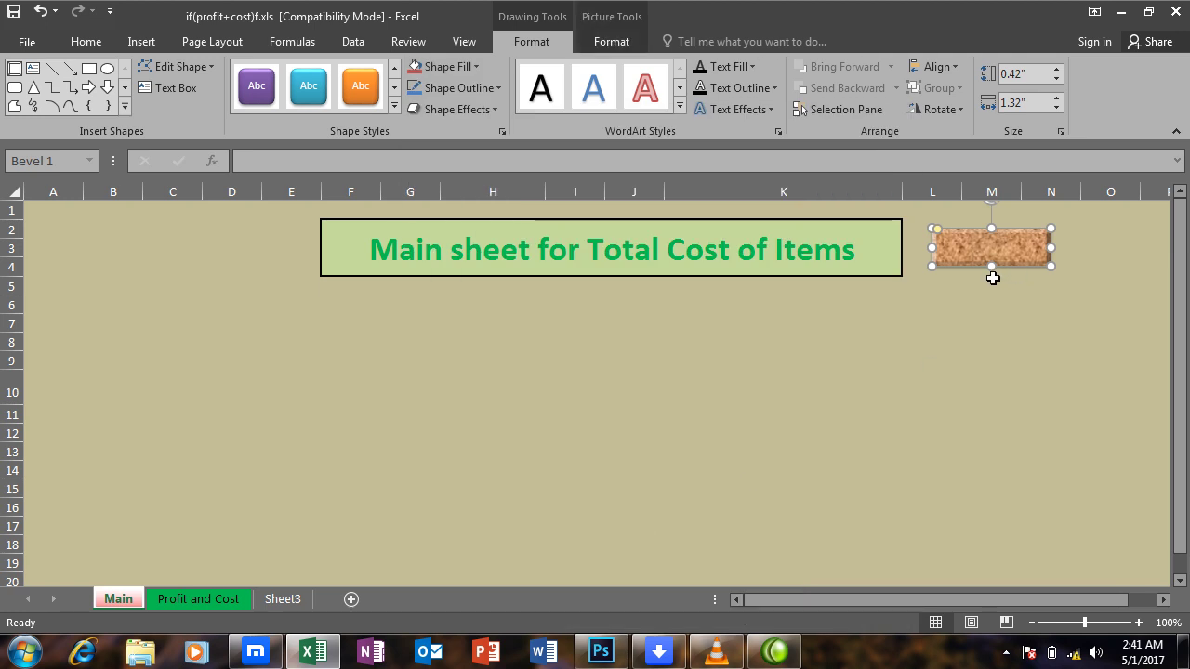
click(501, 87)
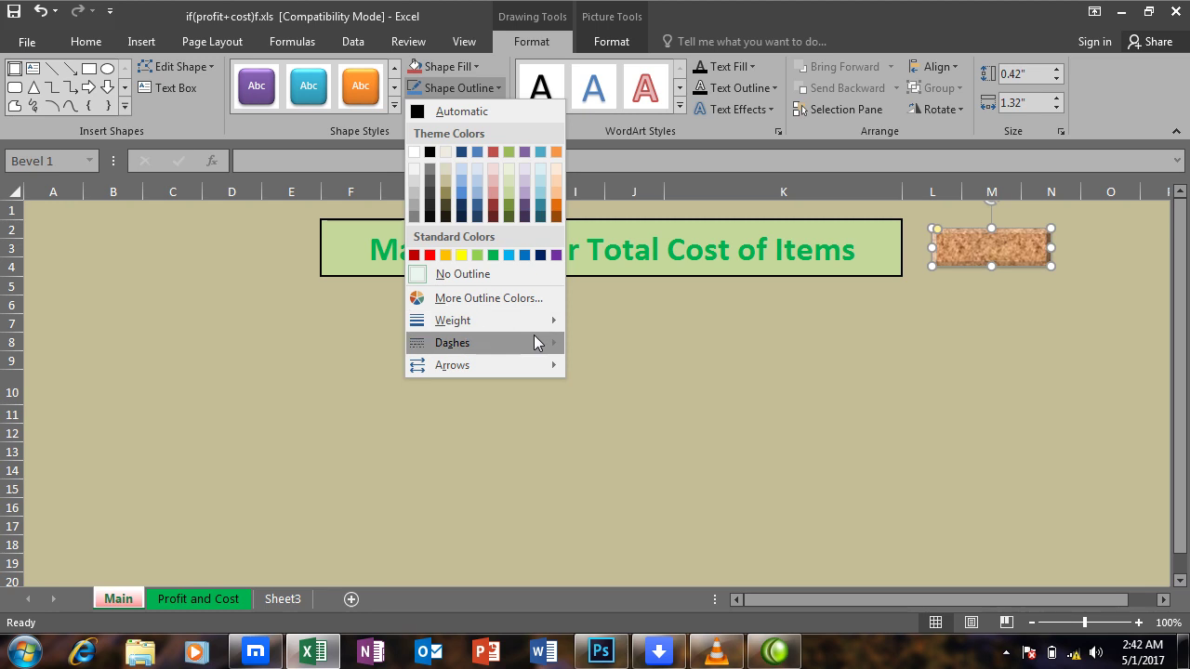
mouse_move(534, 322)
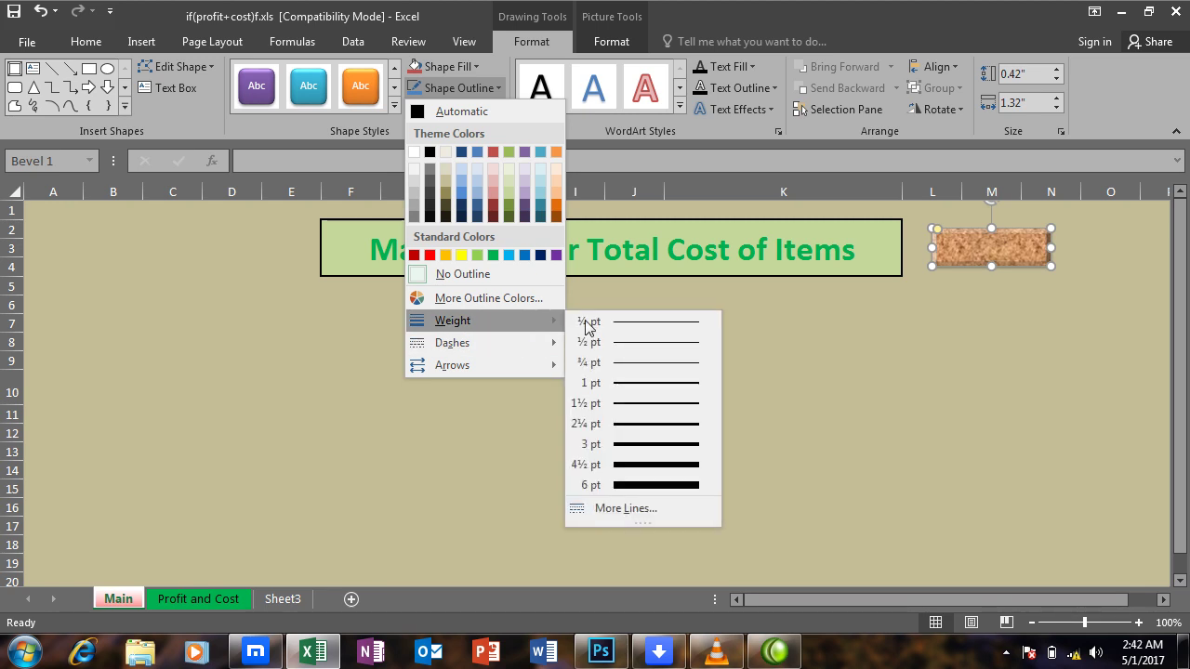
click(650, 467)
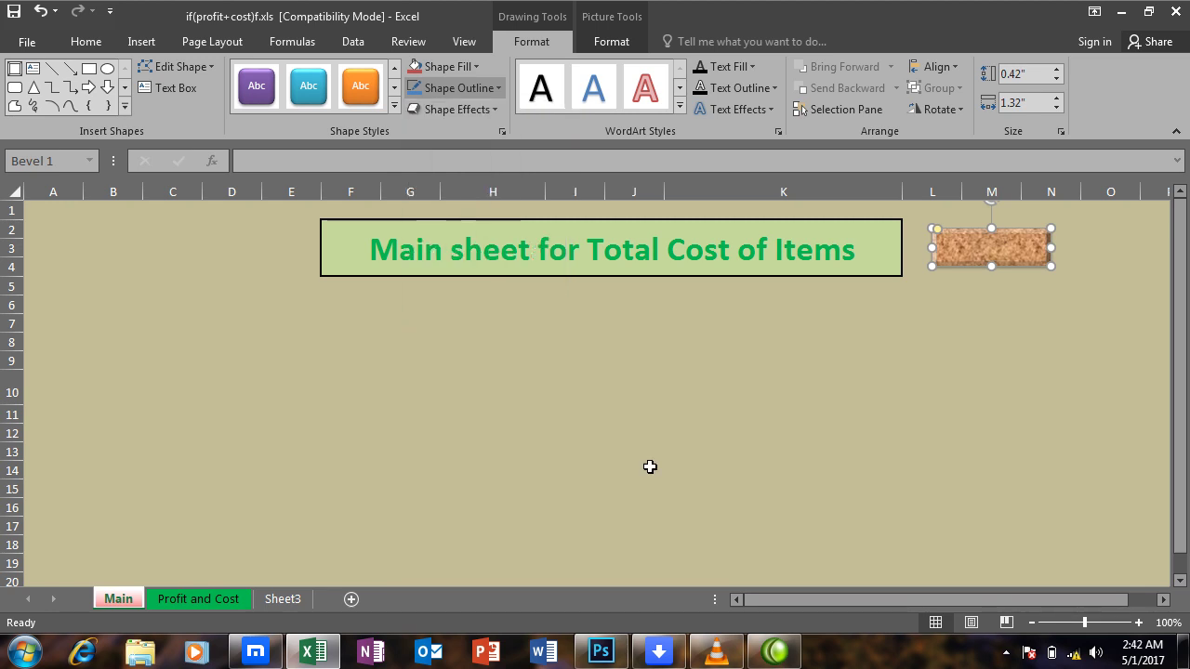
click(470, 111)
mouse_move(518, 307)
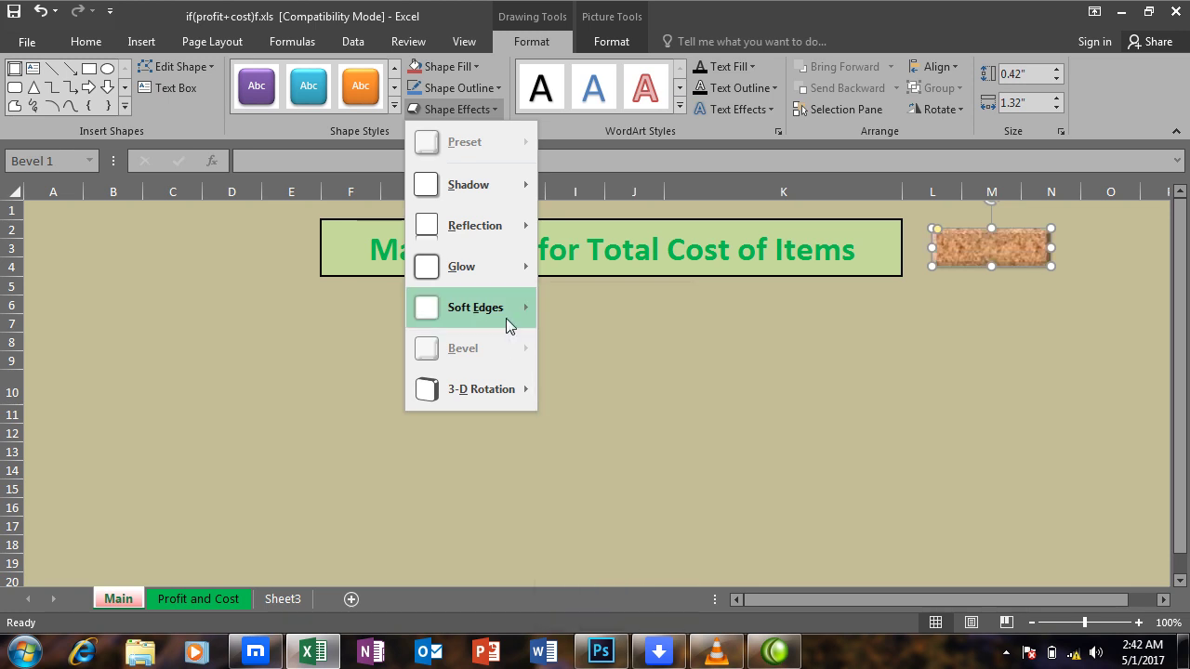
Step: Add a red glow to the shape, leaving its cork fill unchanged
mouse_move(501, 267)
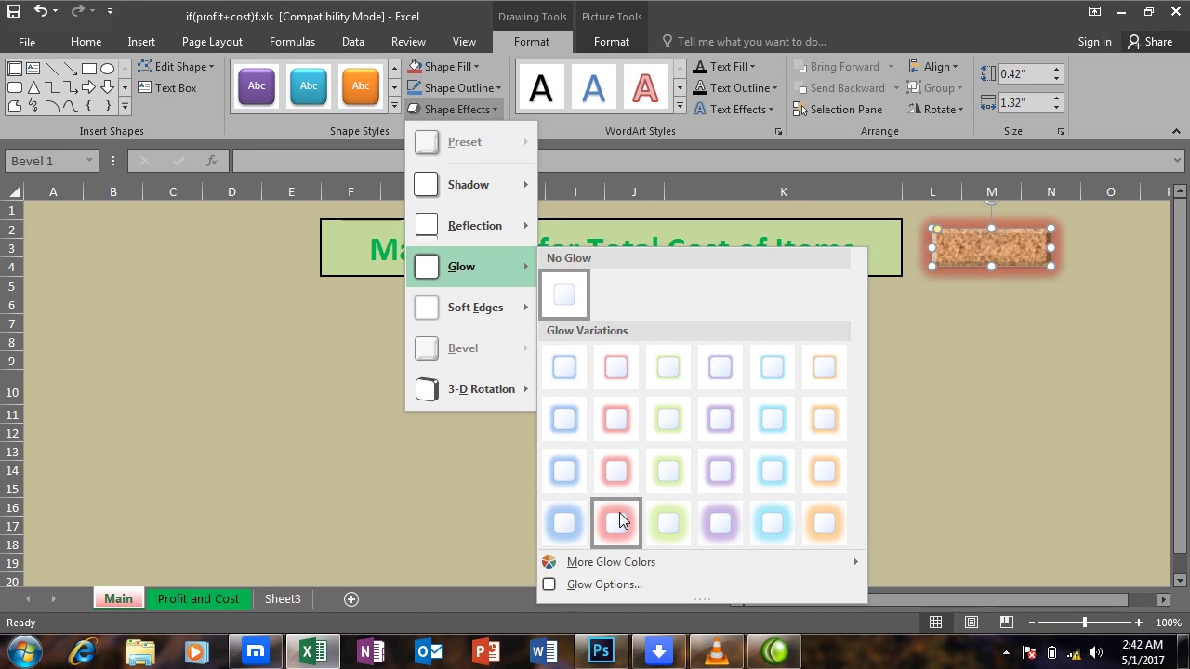
click(616, 471)
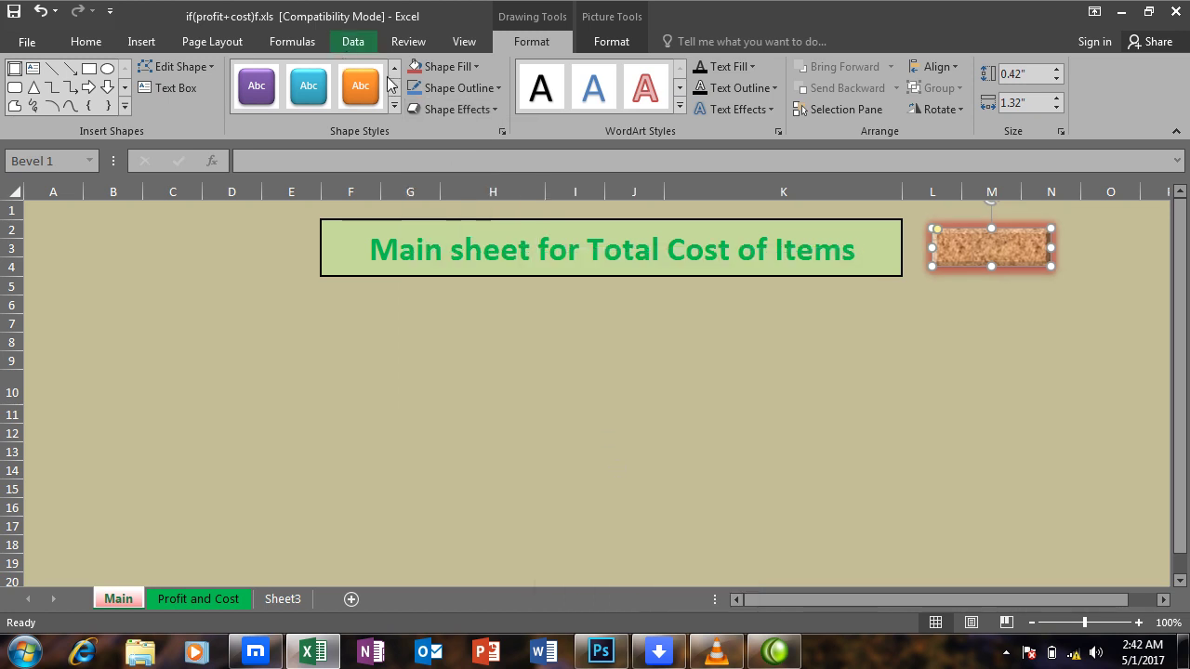
click(470, 67)
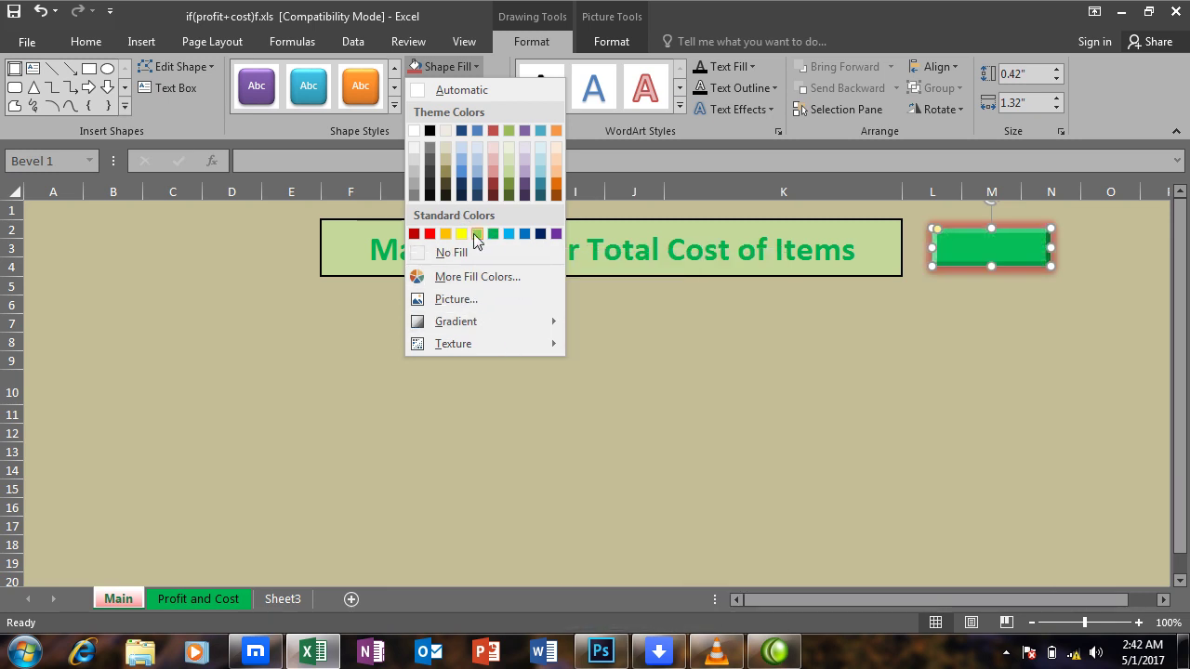
click(436, 67)
Step: Give the shape a red outline and enlarge it to 0.57" by 1.82"
click(446, 87)
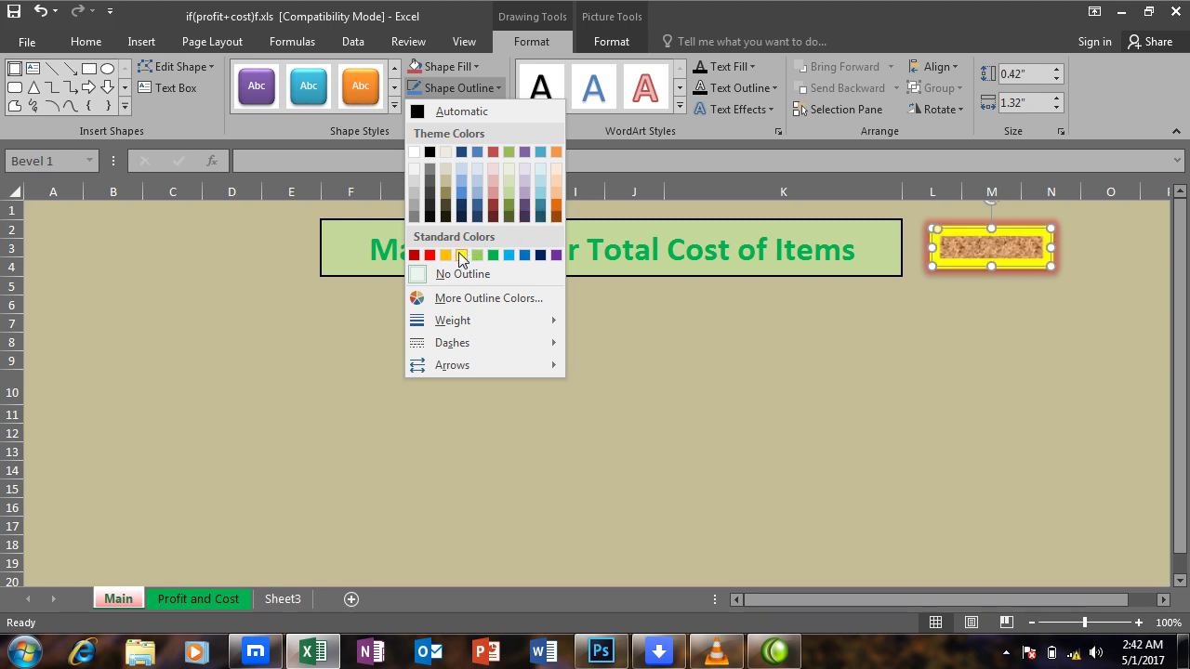
click(430, 255)
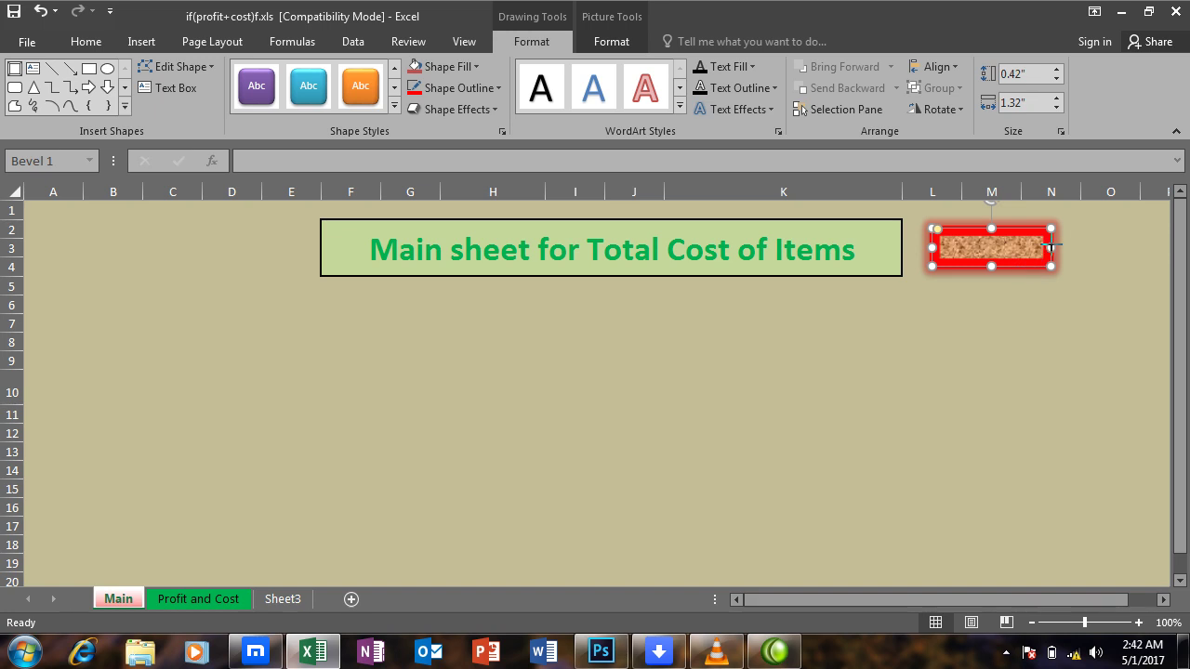
drag(1052, 248, 1096, 248)
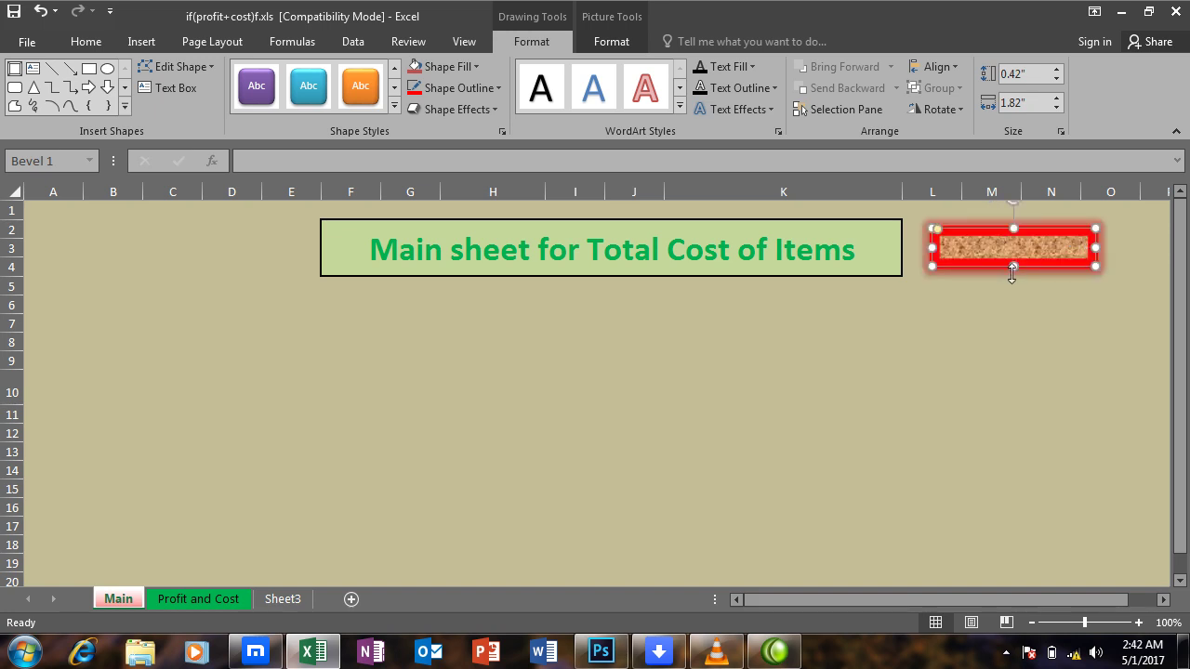
drag(1014, 266, 1014, 280)
click(743, 342)
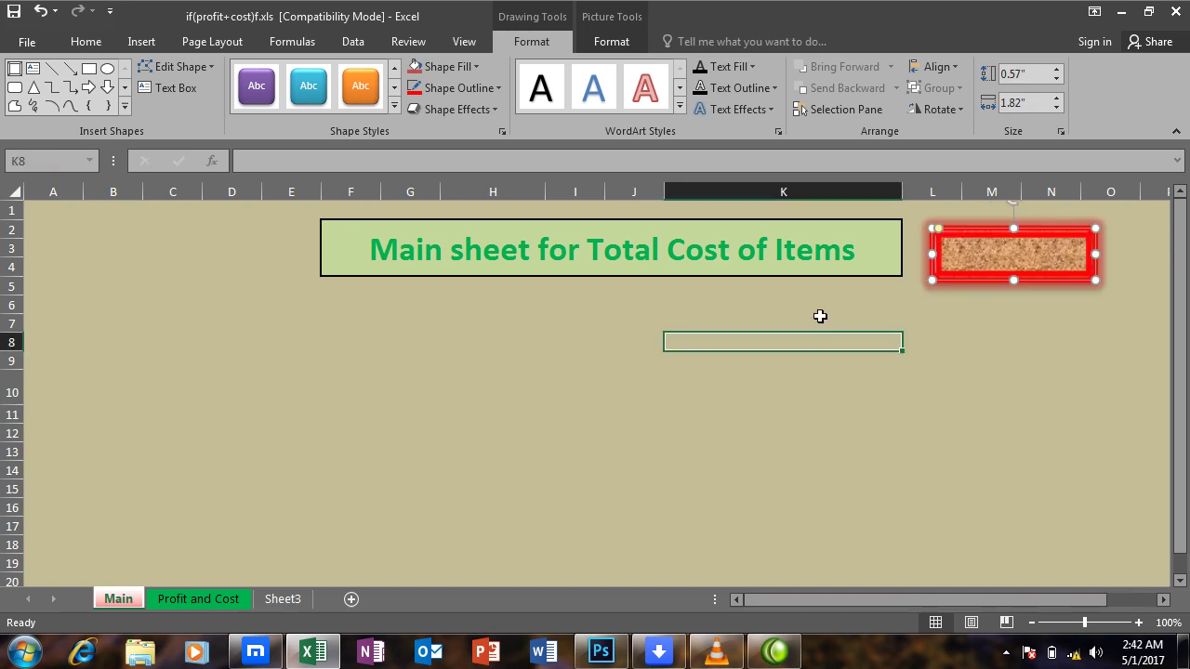
Step: Label the shape 'Go to work sheet' in bold 18-point text
right_click(979, 252)
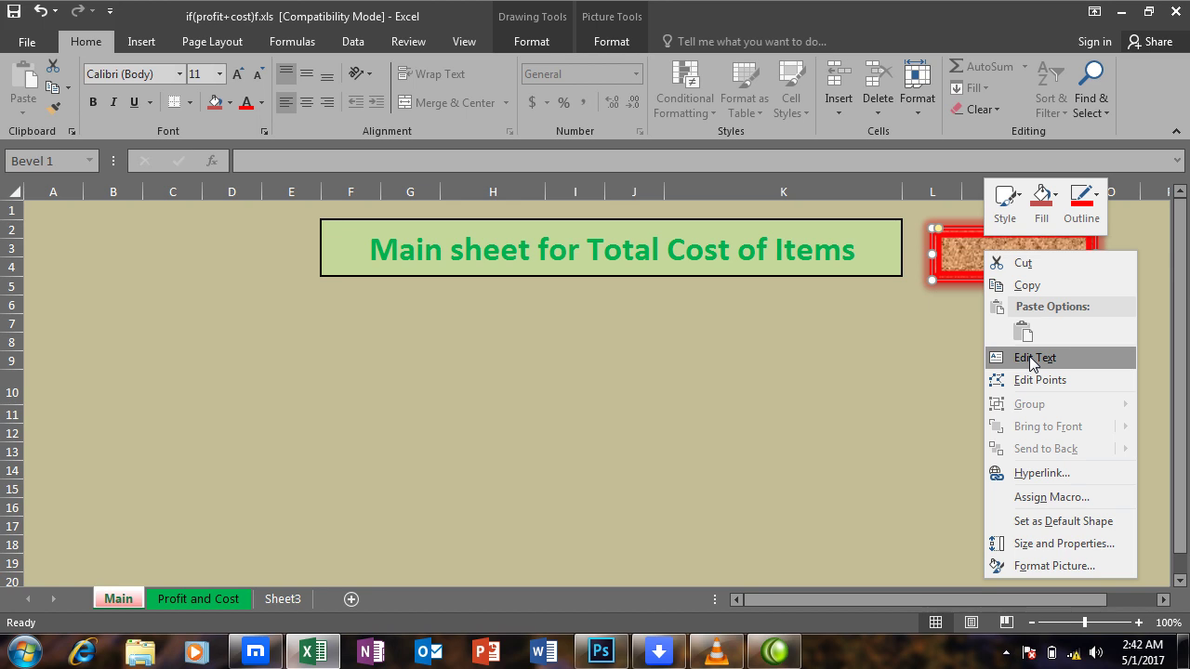
click(1031, 360)
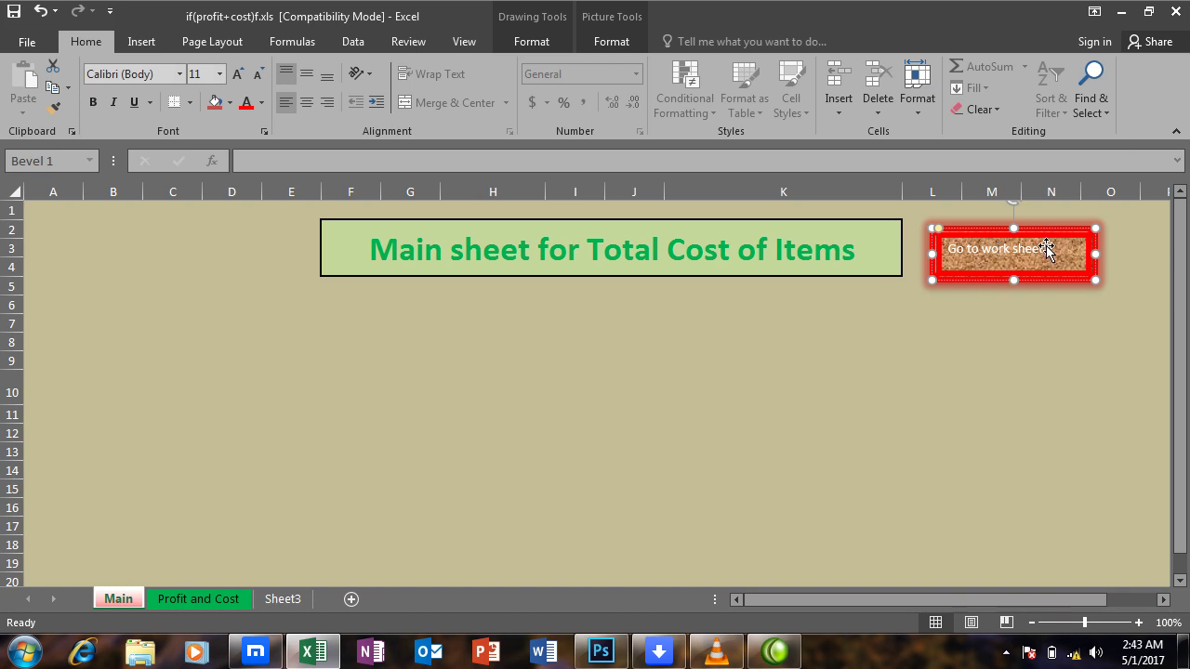
drag(1042, 249, 944, 248)
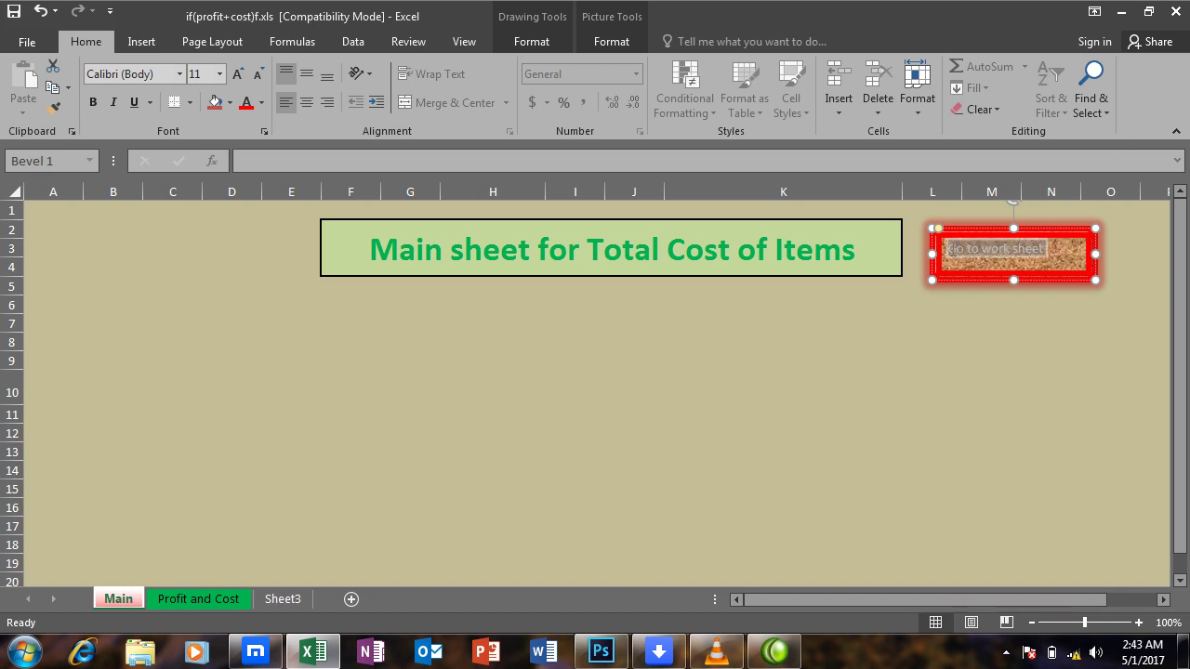
click(93, 102)
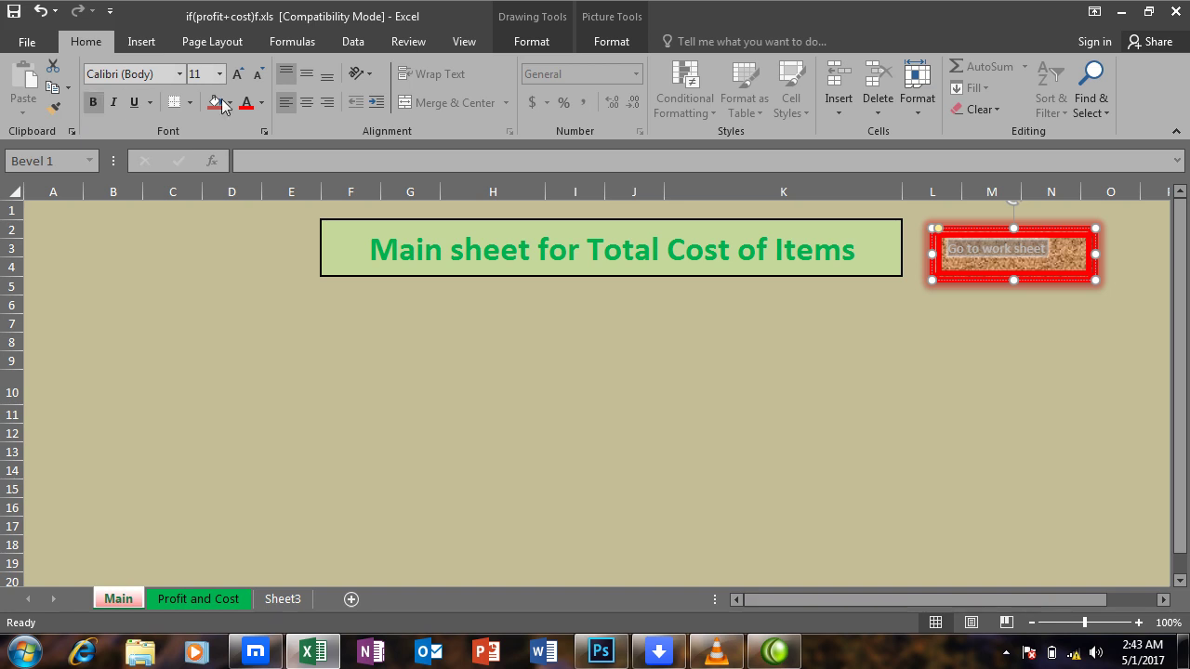
click(238, 77)
click(238, 76)
click(238, 76)
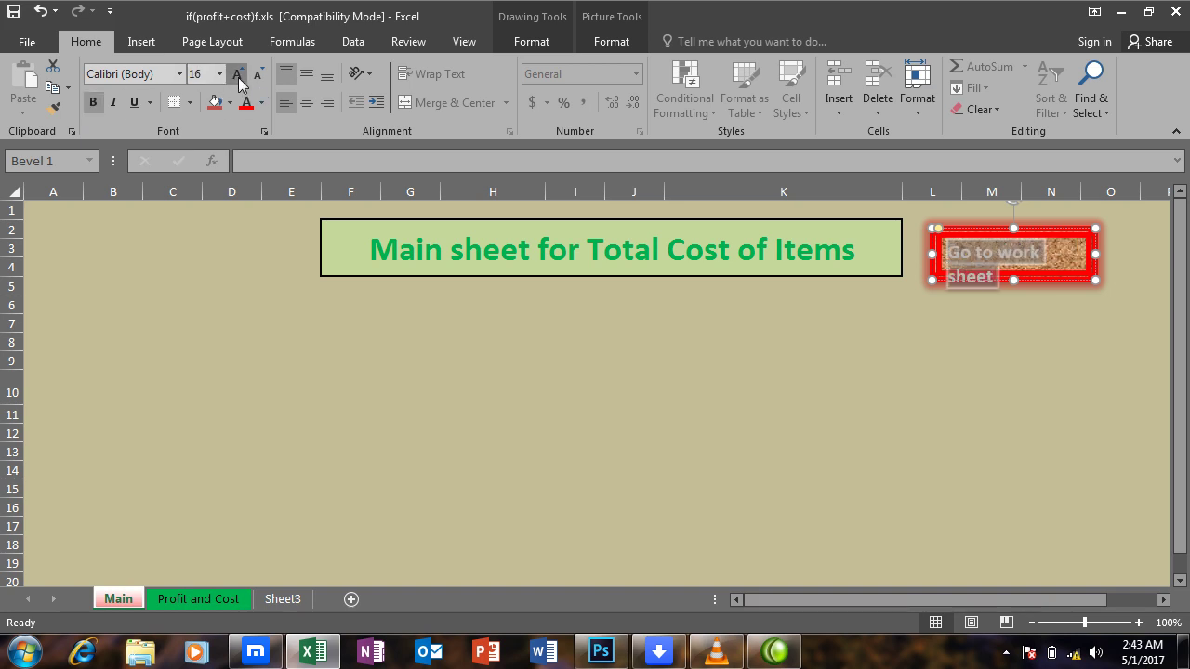
click(238, 76)
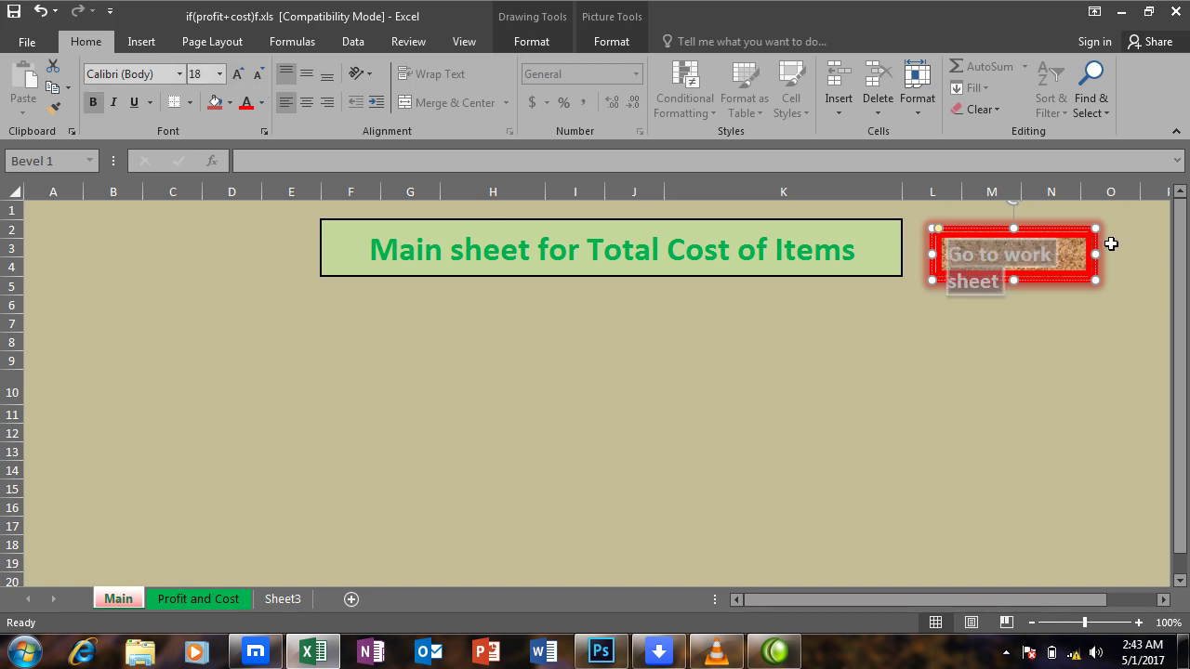
Step: Widen the button to fit the label on one line, make the text black, and move it to rows 6–8
drag(1097, 253, 1143, 255)
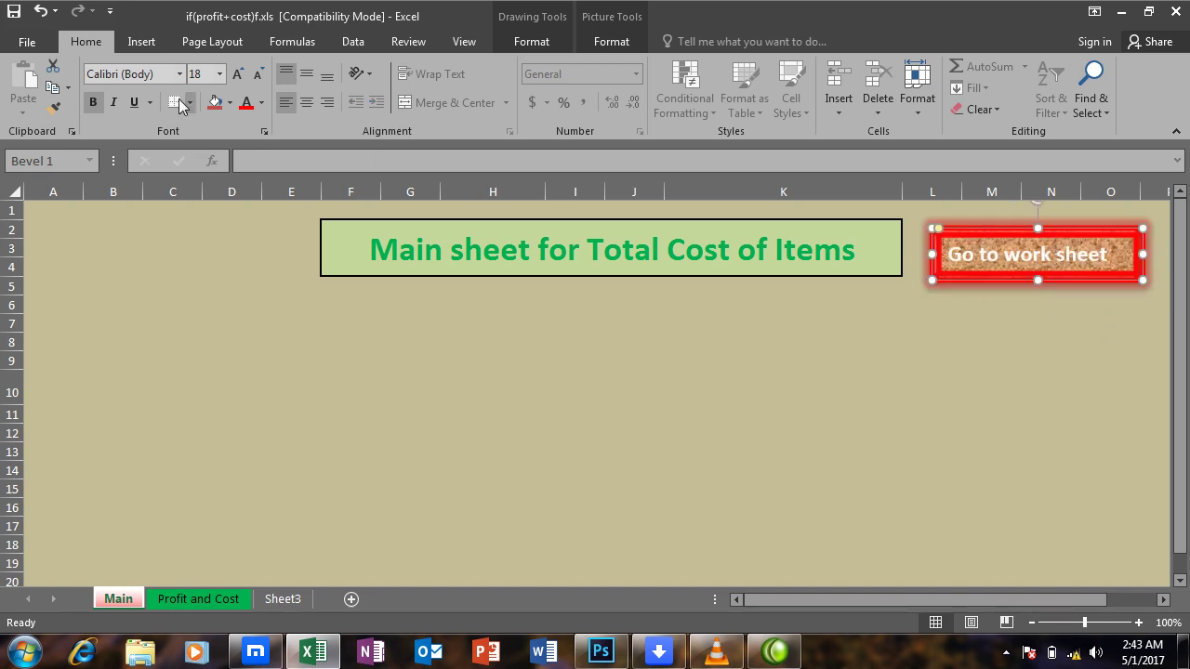
click(260, 104)
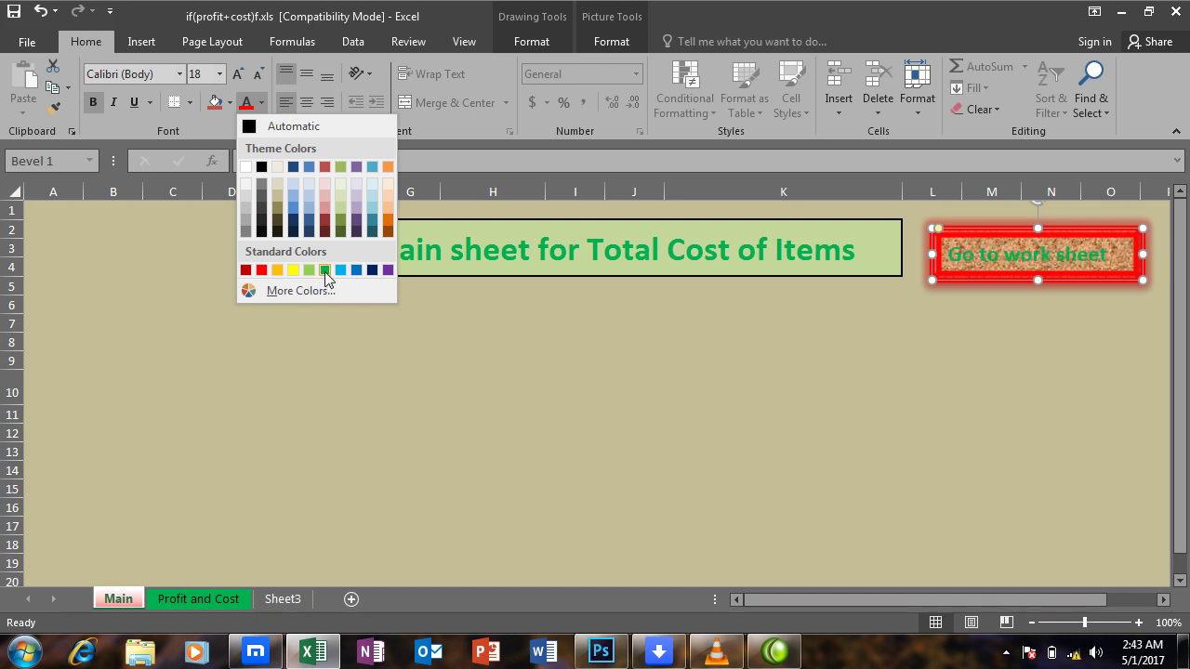
click(262, 170)
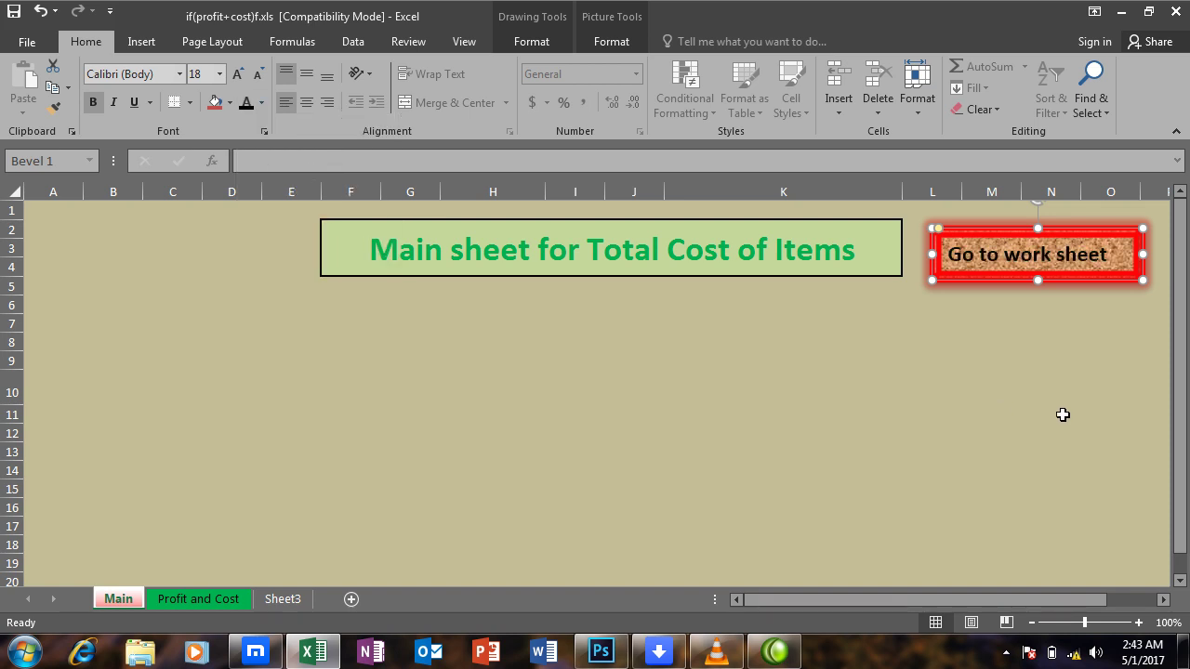
drag(977, 227, 931, 294)
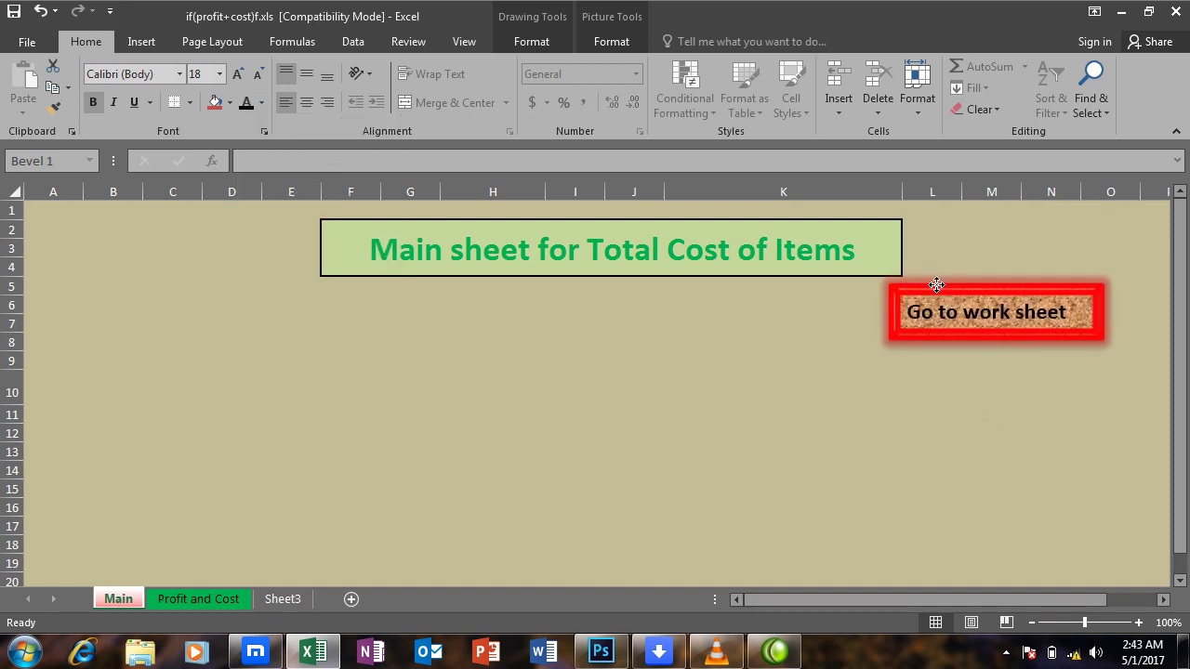
Step: Look at the Profit and Cost sheet, then return to the Main sheet
click(716, 374)
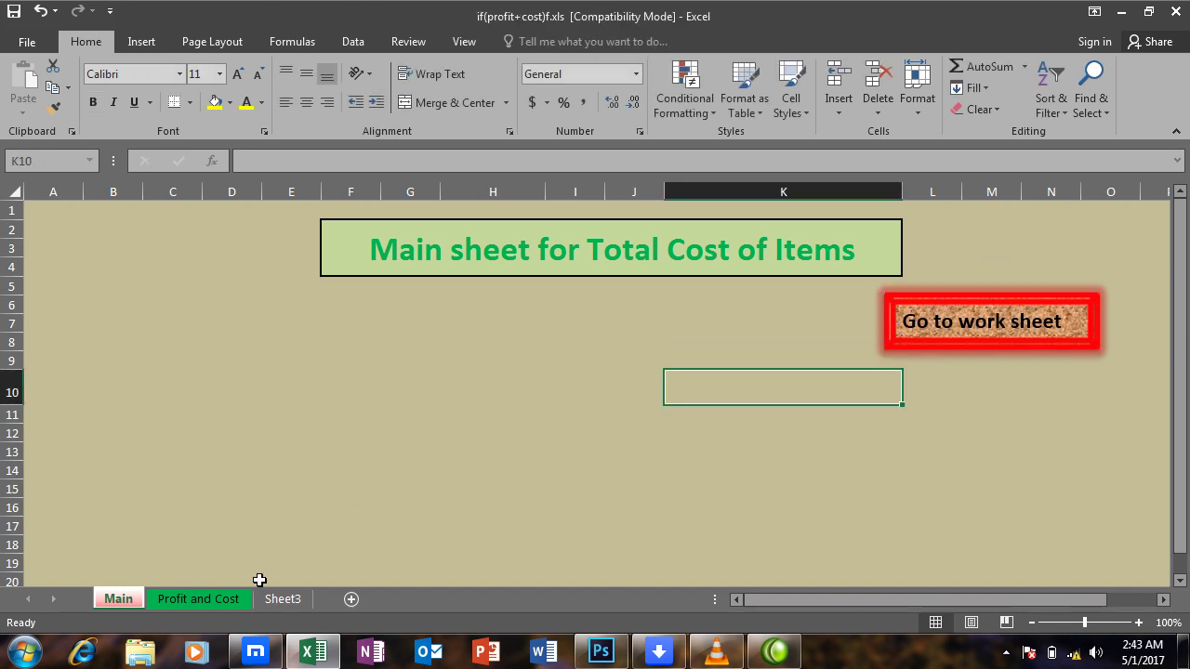
click(213, 599)
click(116, 599)
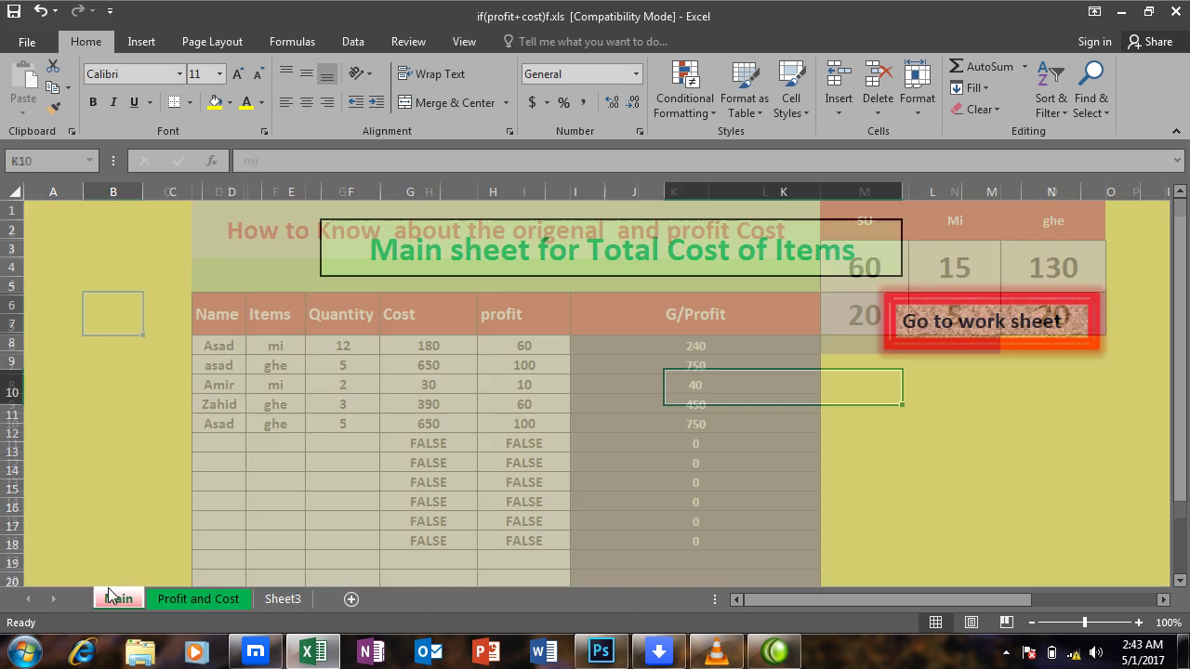
Step: Hyperlink the Go to work sheet button to 'Profit and Cost'!A1 and test the jump
click(979, 300)
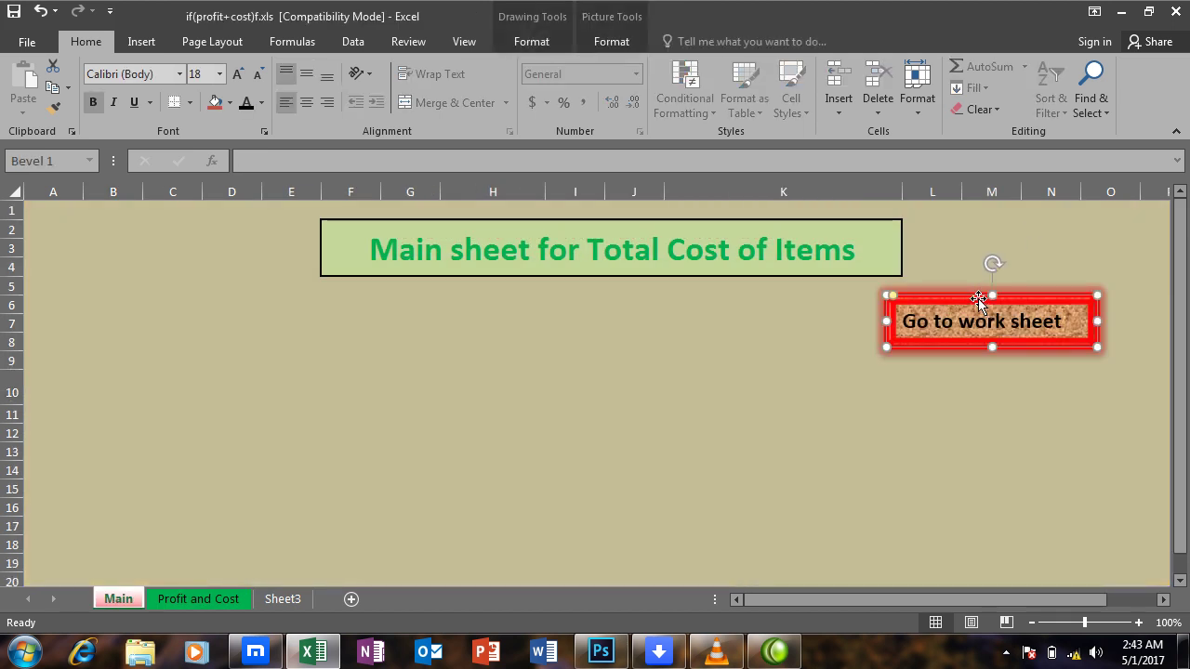
click(140, 47)
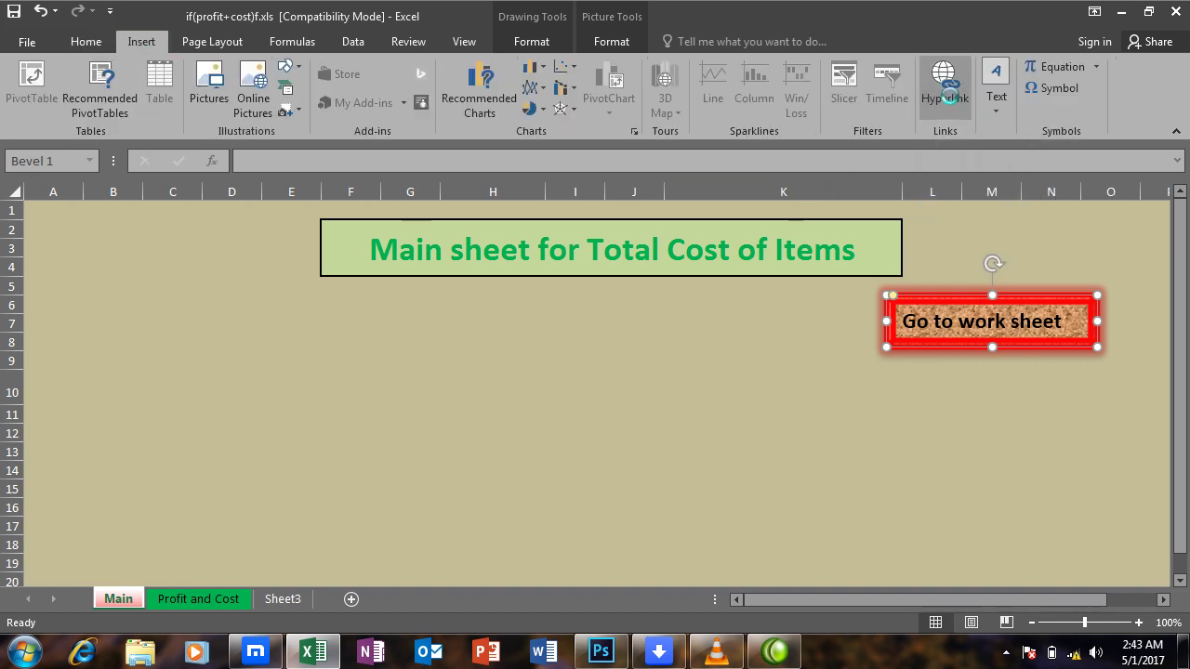
key(ctrl+k)
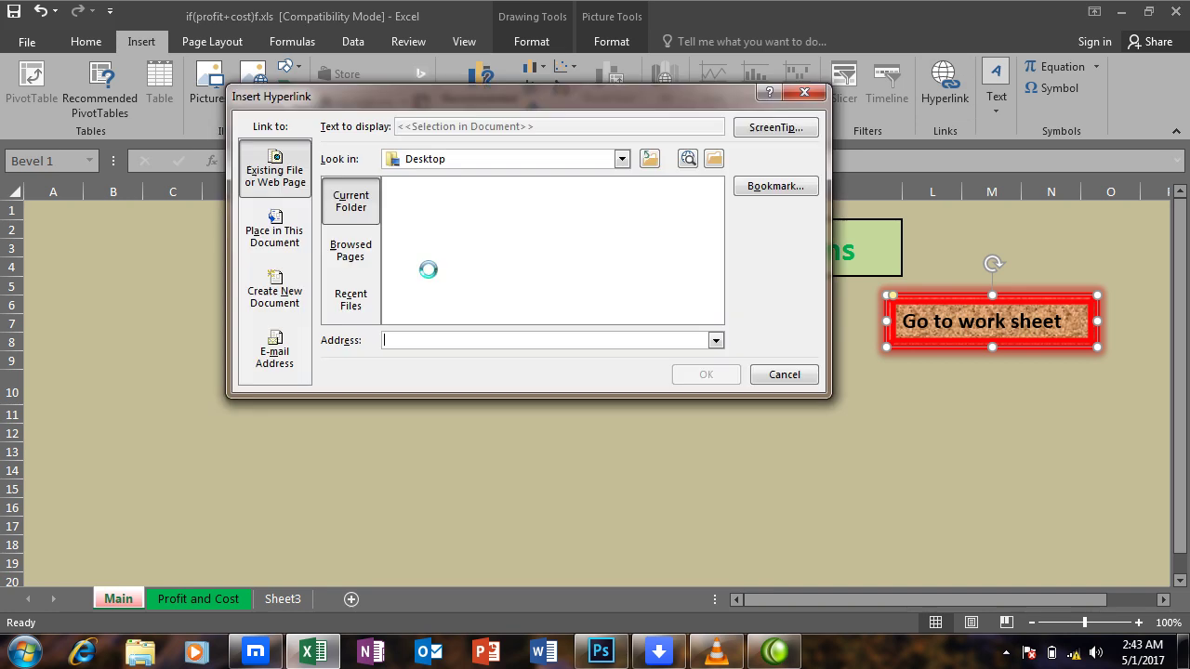
click(760, 190)
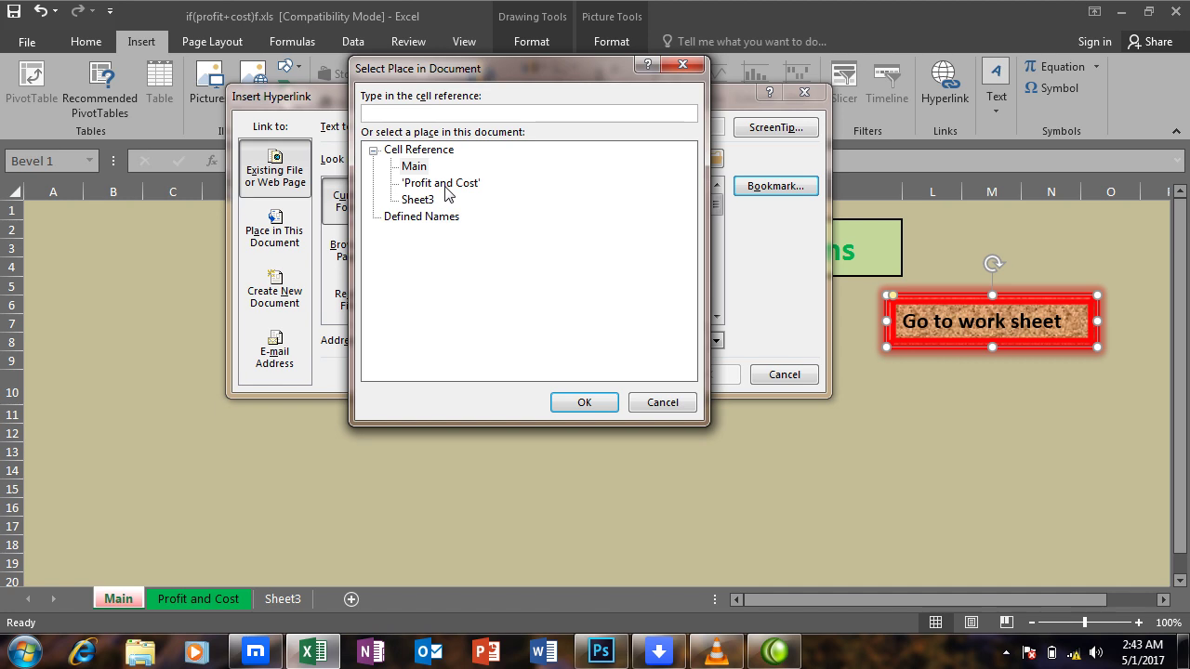
click(445, 184)
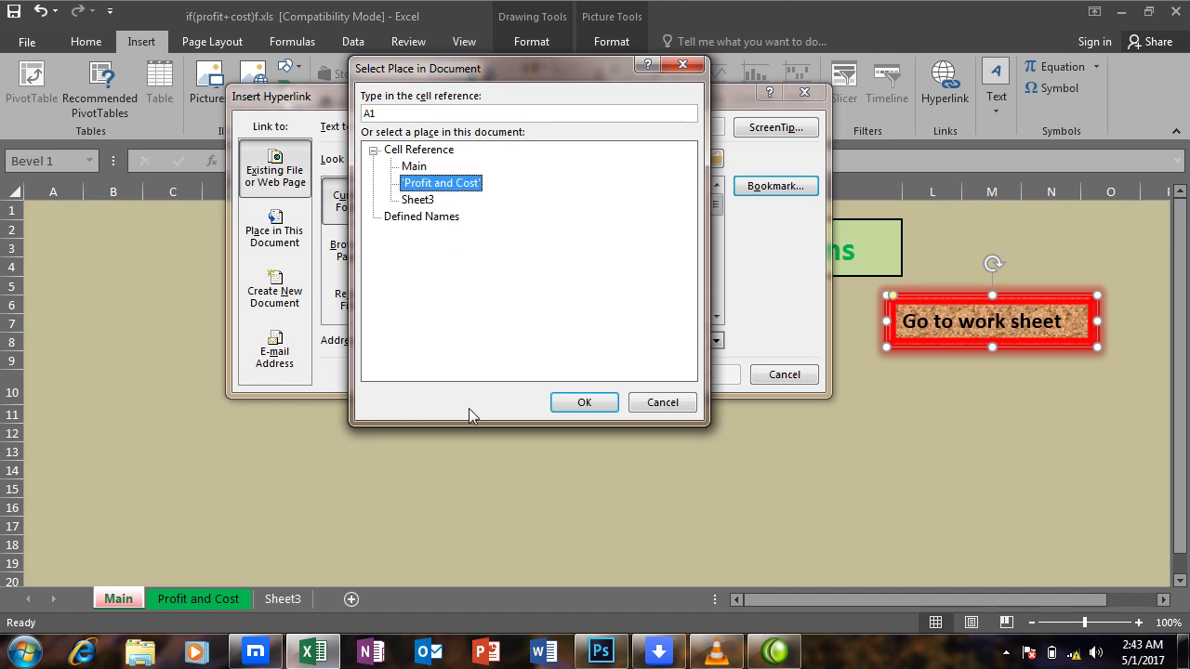
click(582, 405)
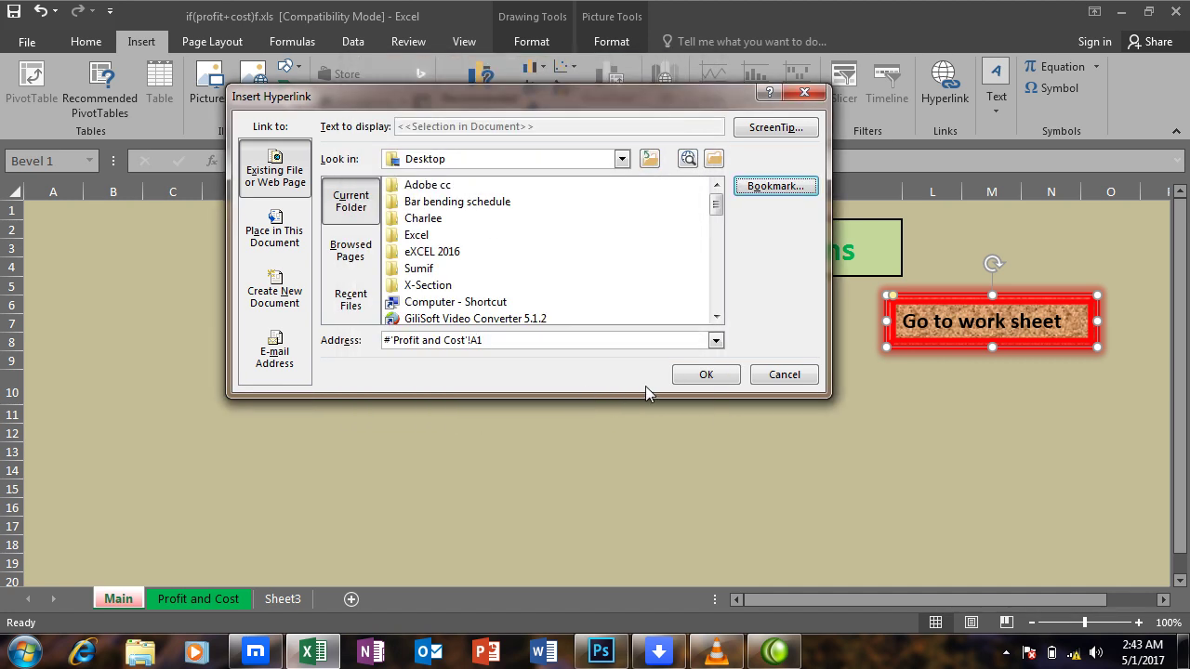
click(706, 374)
click(909, 394)
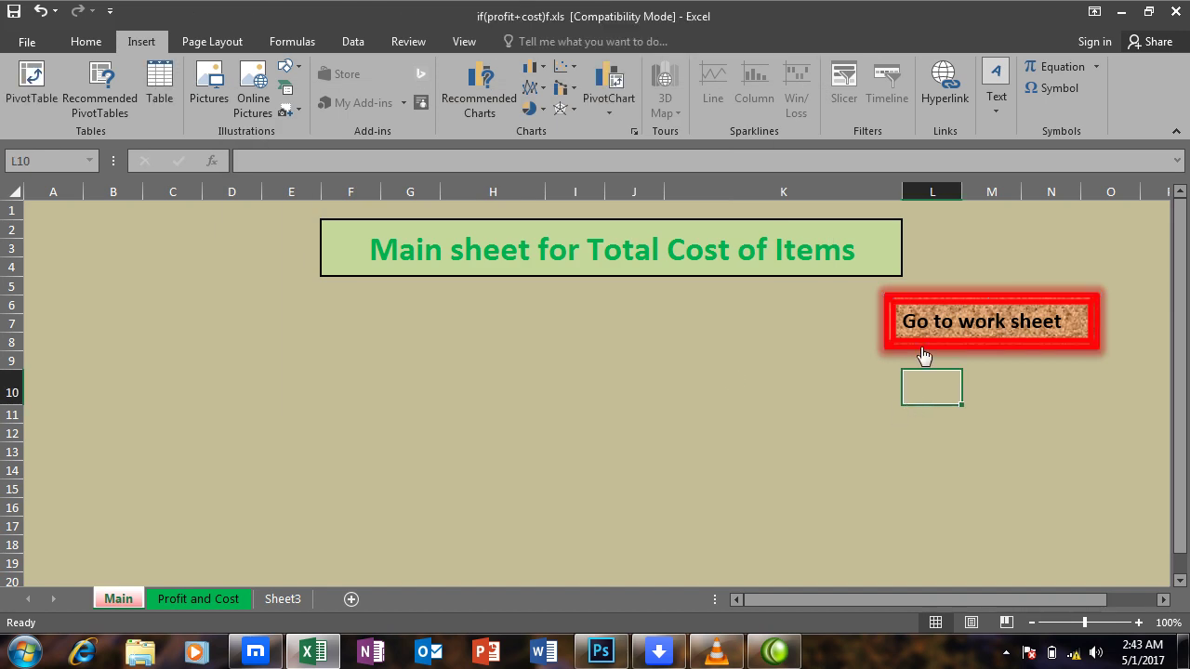
click(941, 323)
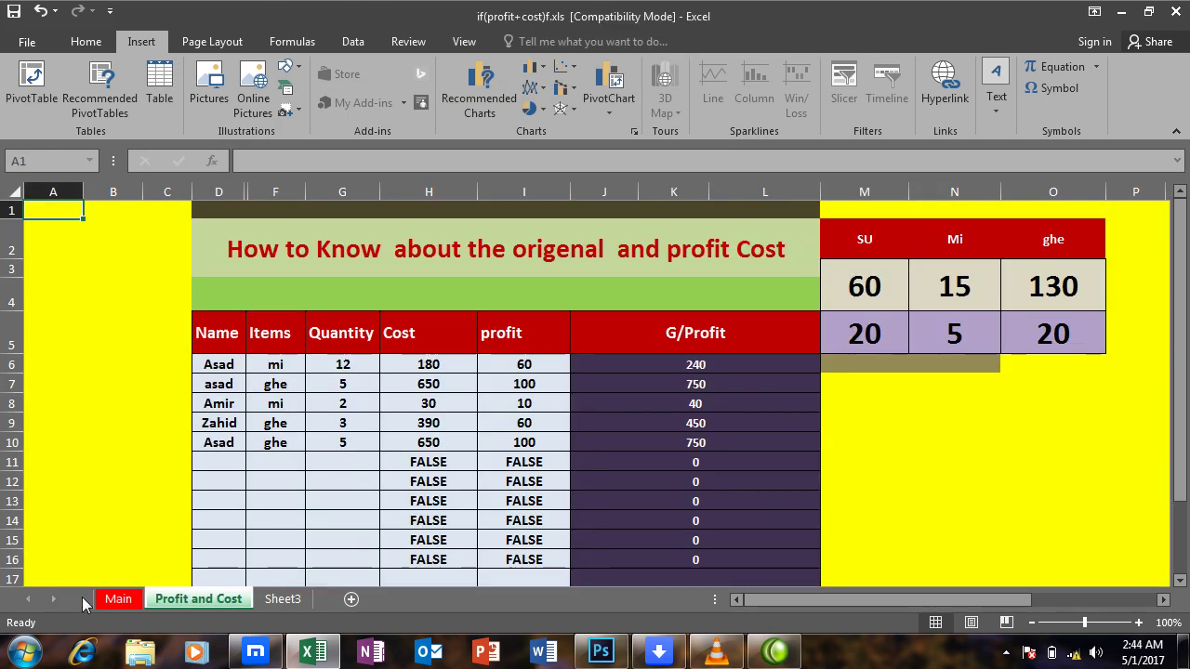
click(118, 599)
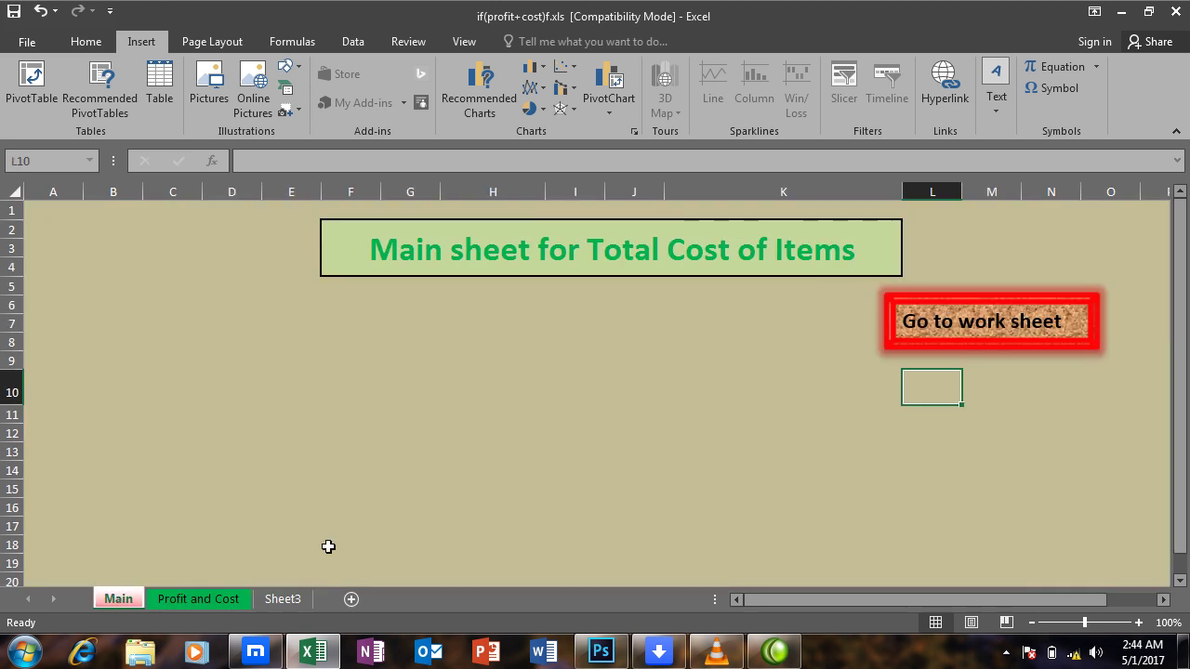
click(983, 330)
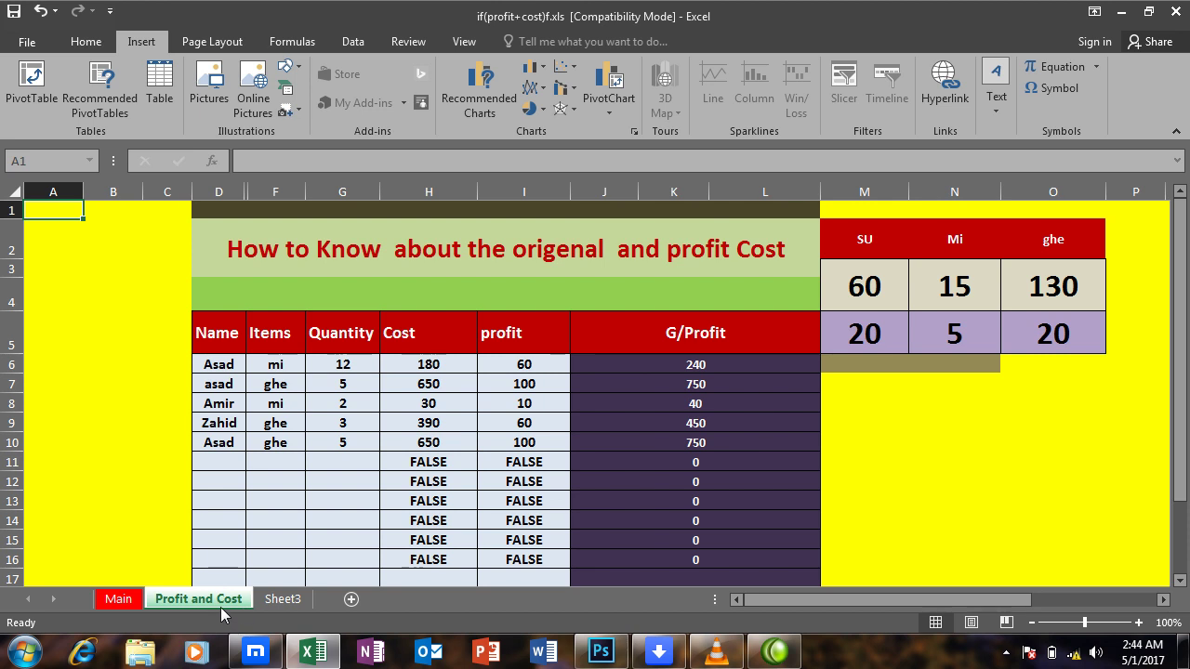
click(119, 600)
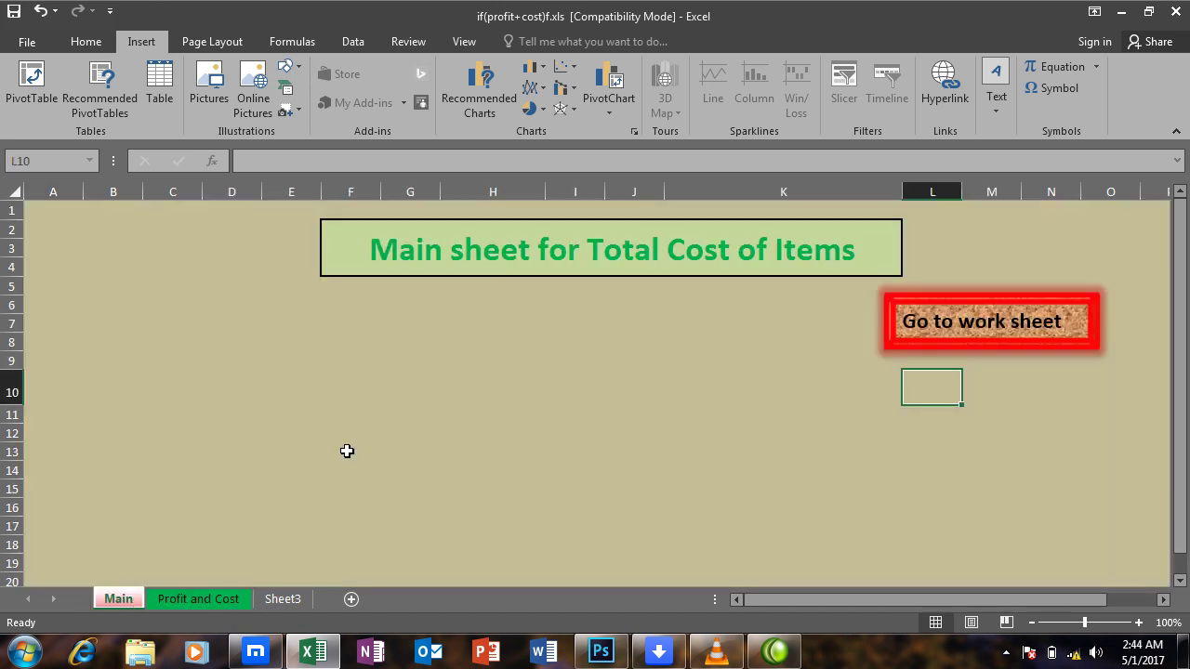
click(198, 602)
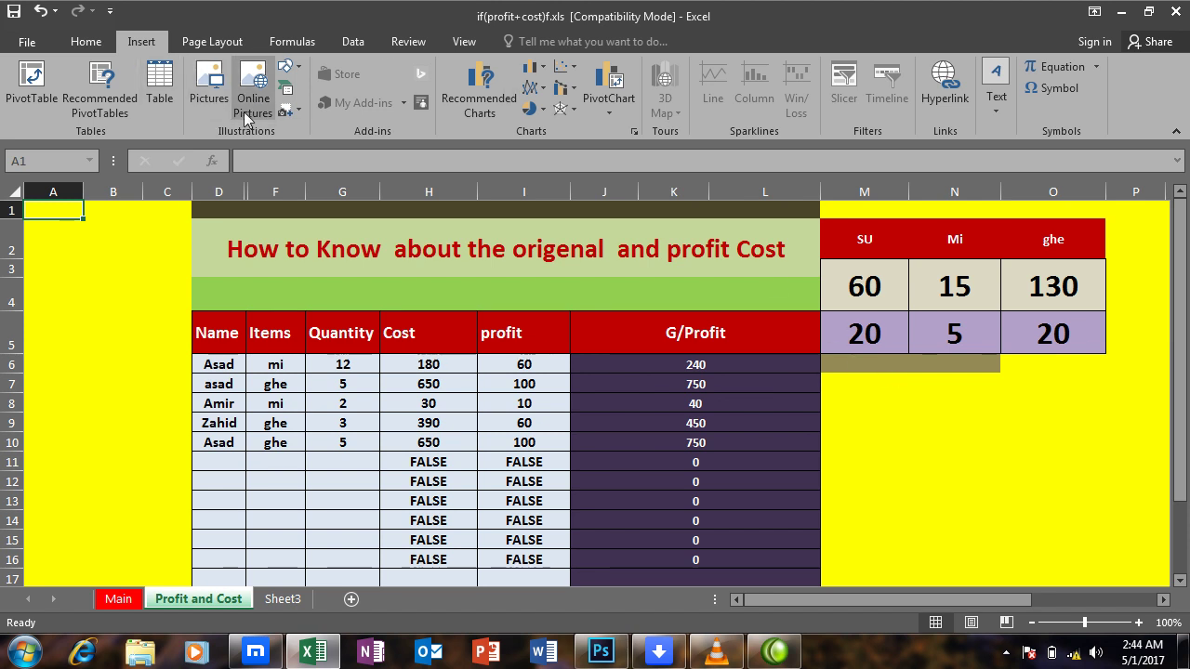
Step: Draw a block right arrow below the SU/Mi/ghe figures and rotate it to point left
click(298, 69)
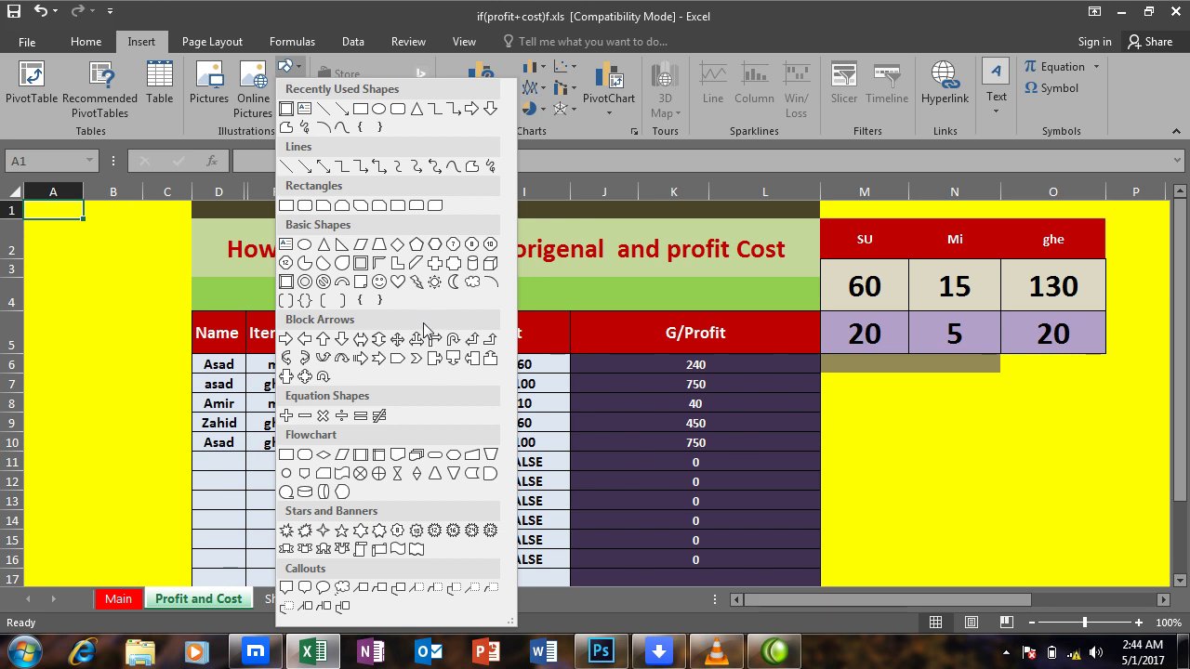
click(287, 339)
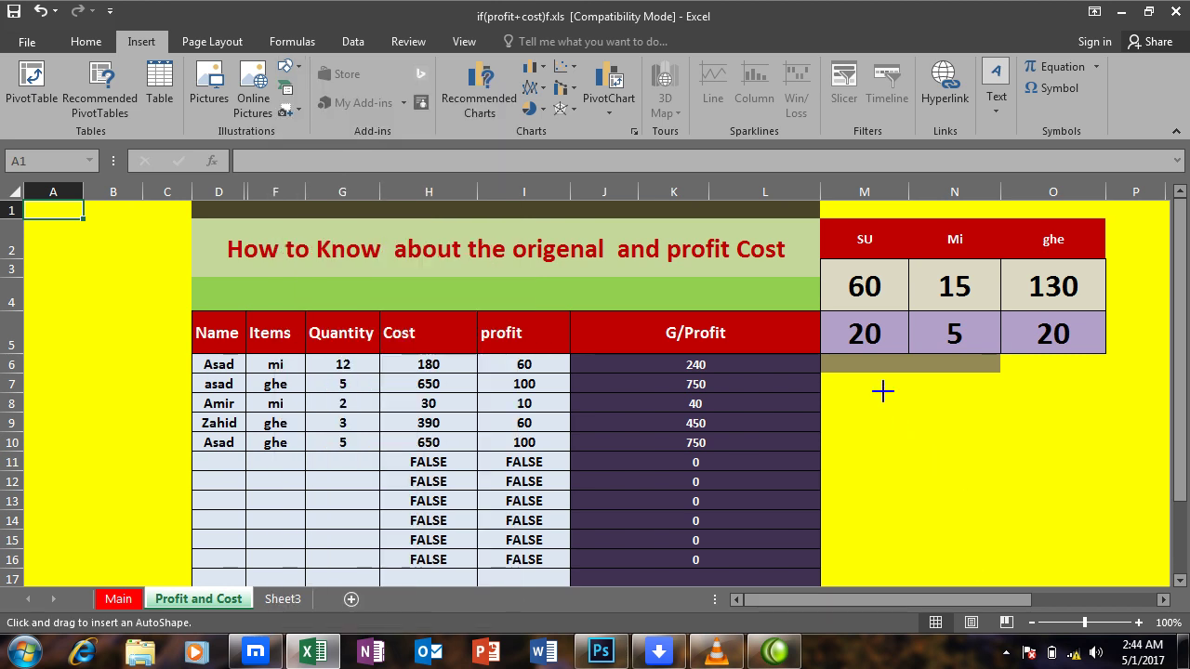
drag(882, 391, 1044, 455)
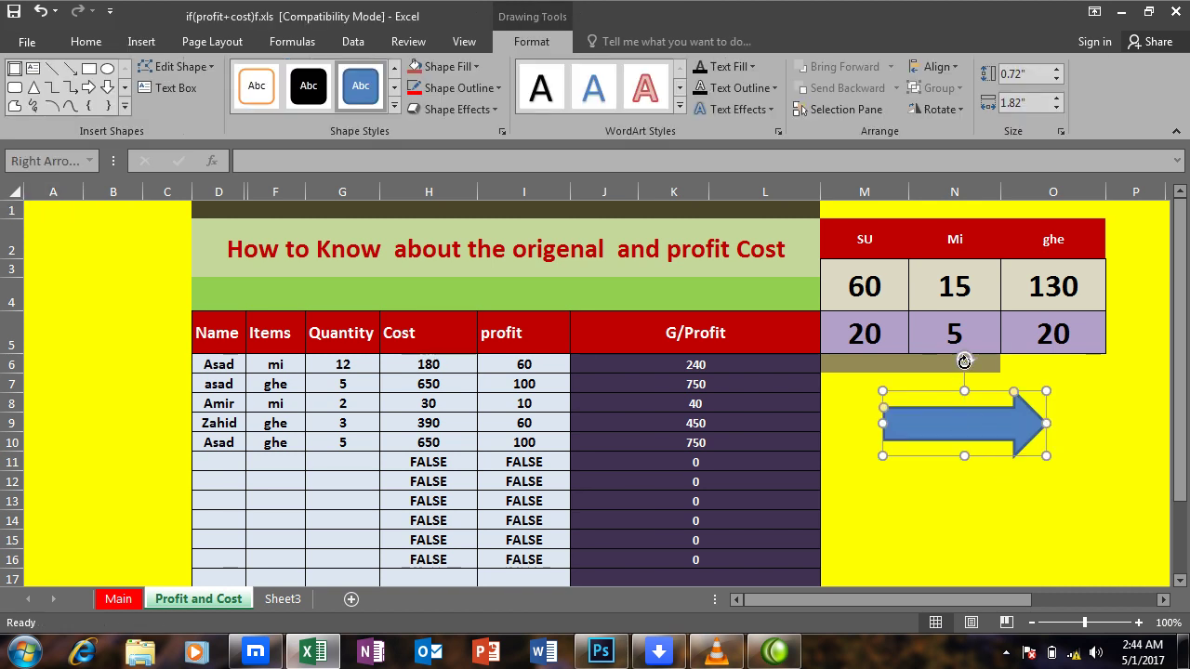
mouse_move(964, 359)
mouse_down()
mouse_move(903, 577)
mouse_move(844, 576)
mouse_up()
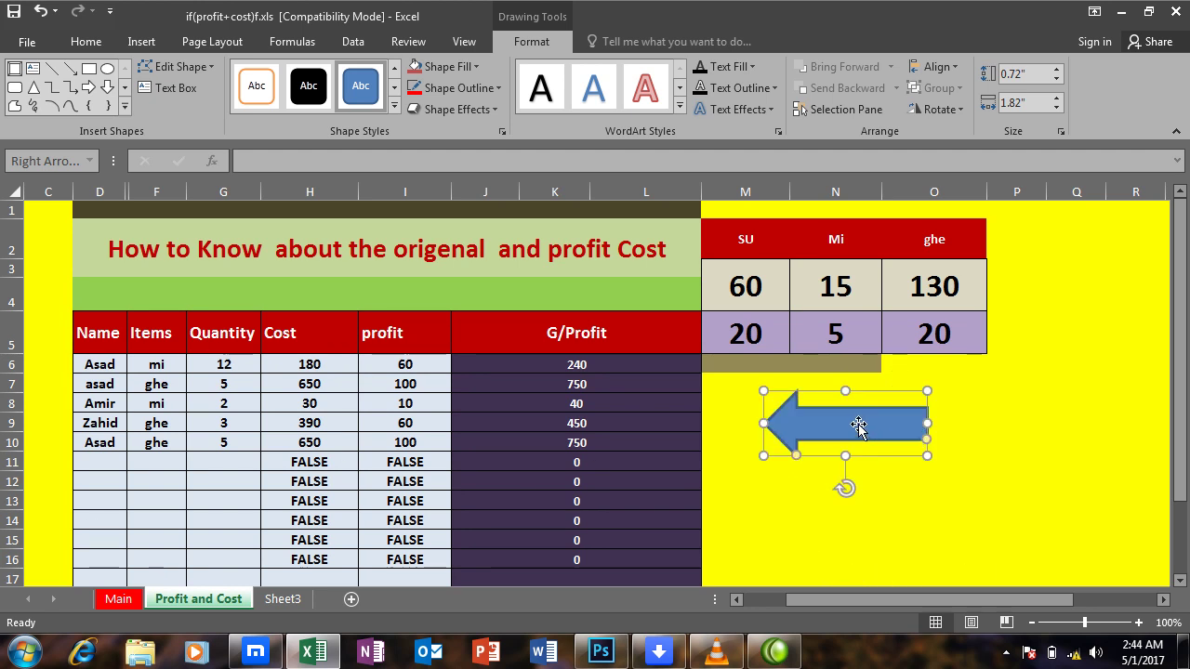
Step: Apply the light red shape style to the arrow and give it a pink gradient fill
click(395, 104)
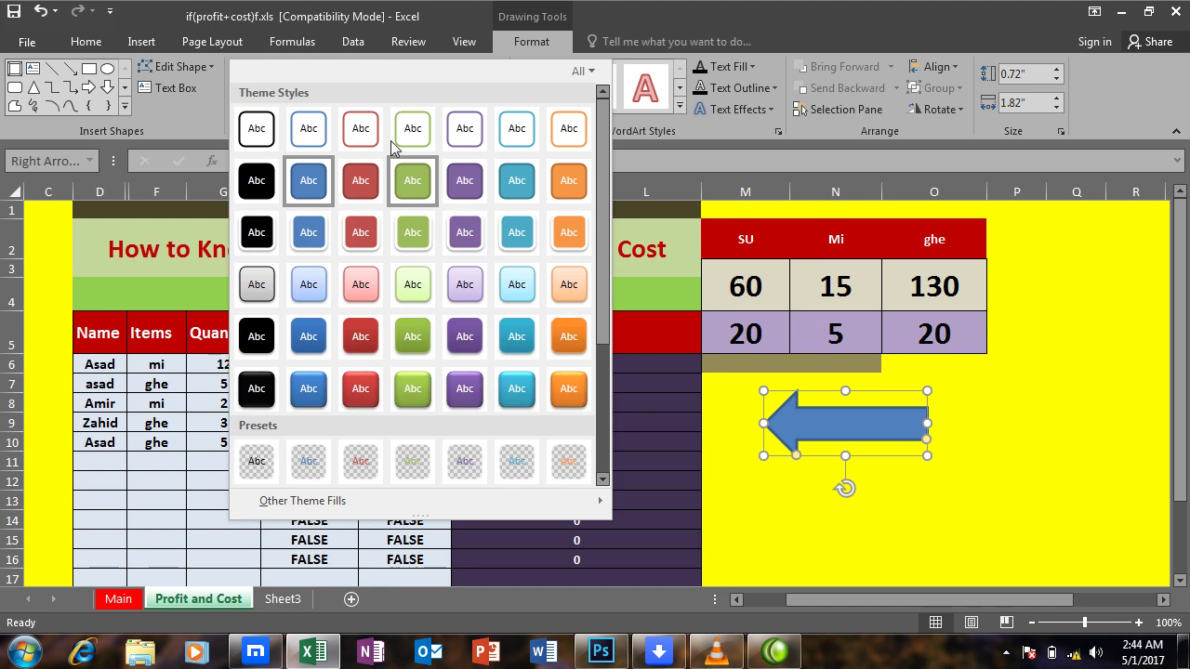
click(374, 292)
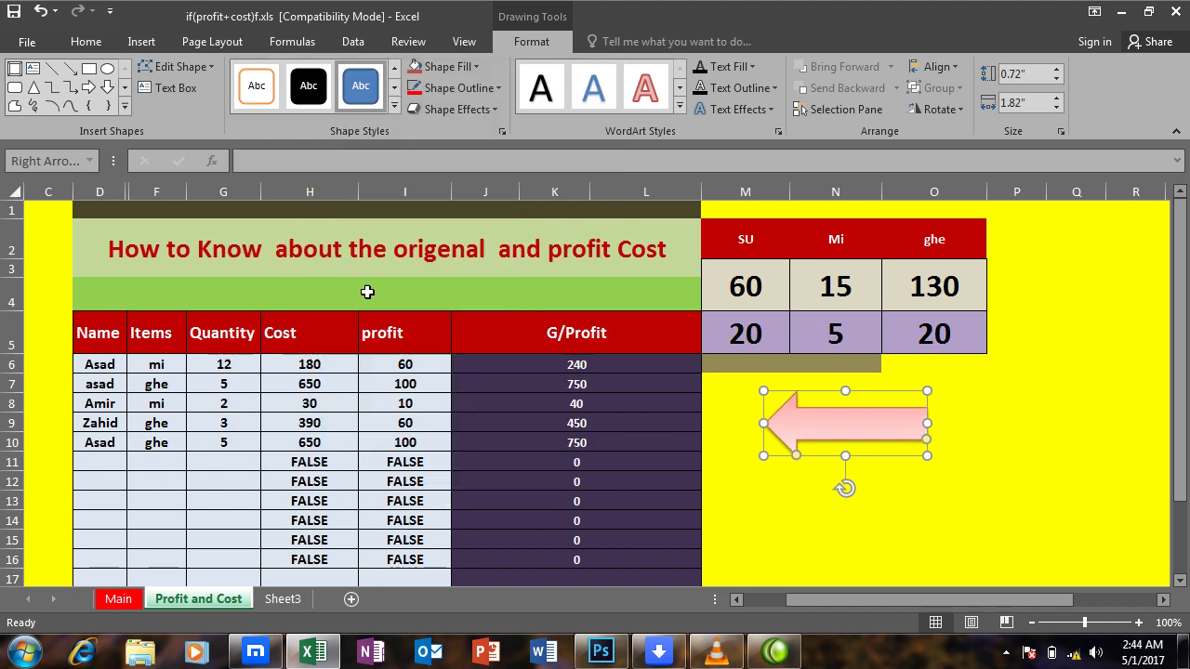
click(446, 67)
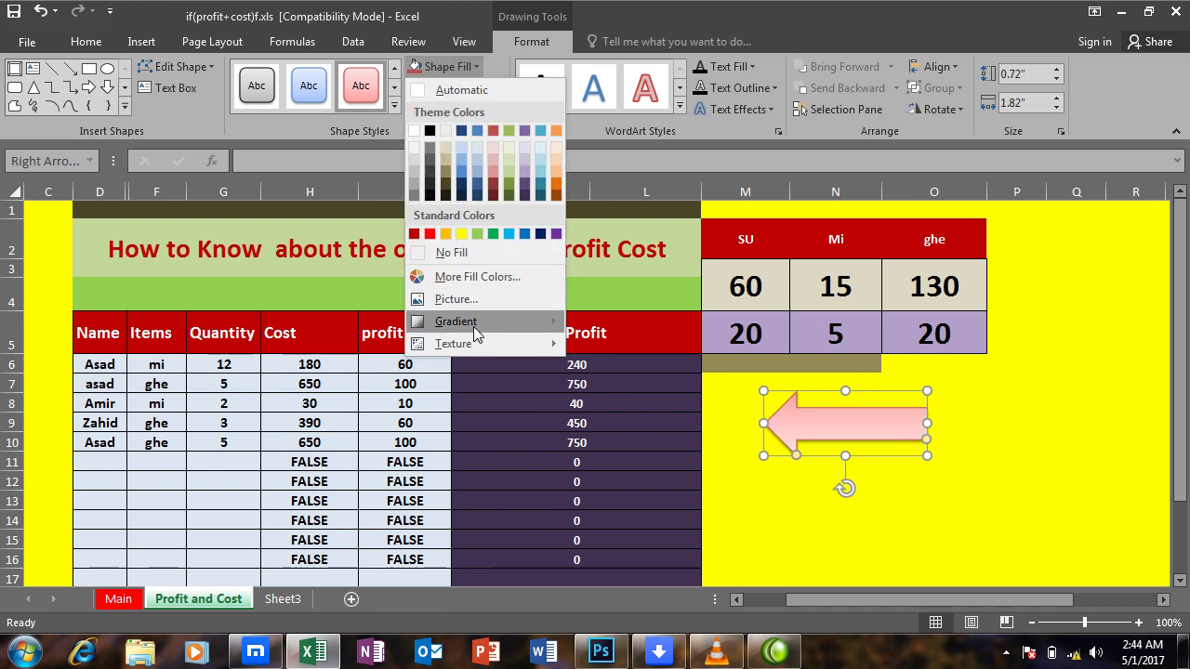
mouse_move(480, 321)
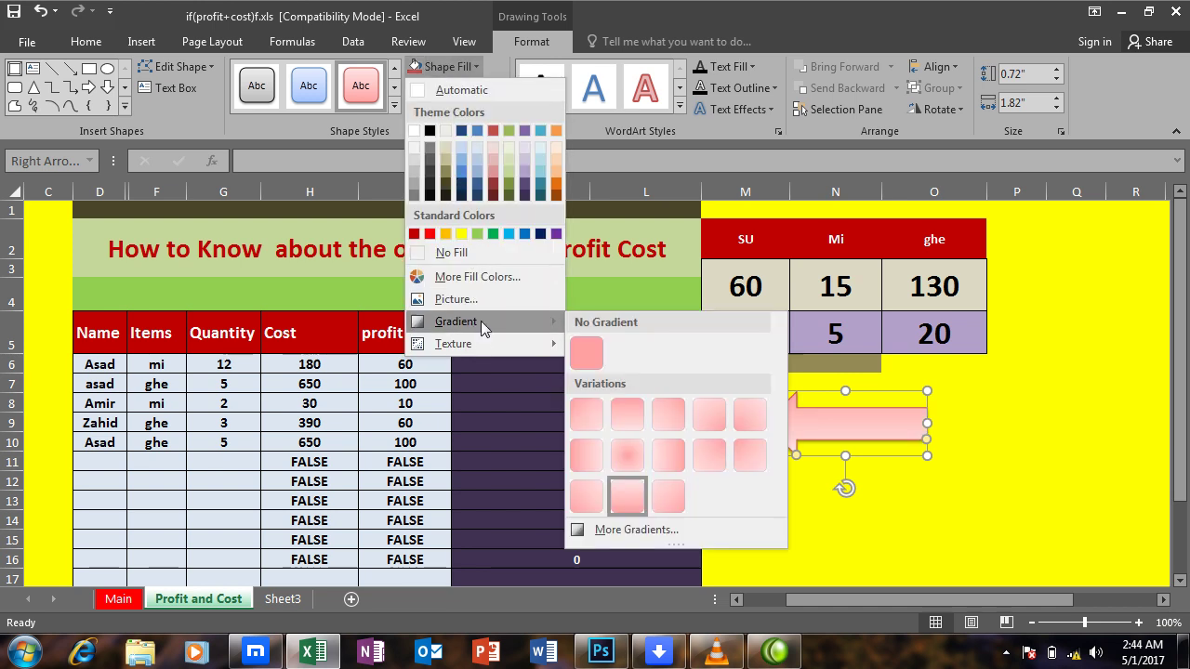
click(625, 453)
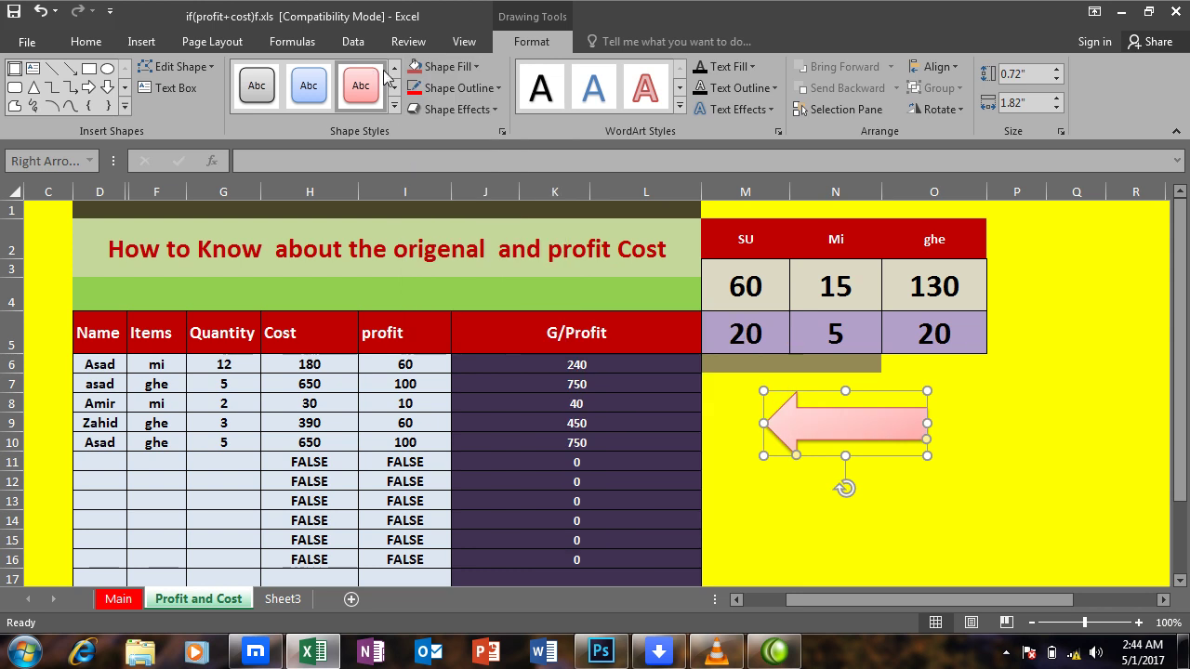
Step: Give the arrow a green 3 pt outline
click(446, 88)
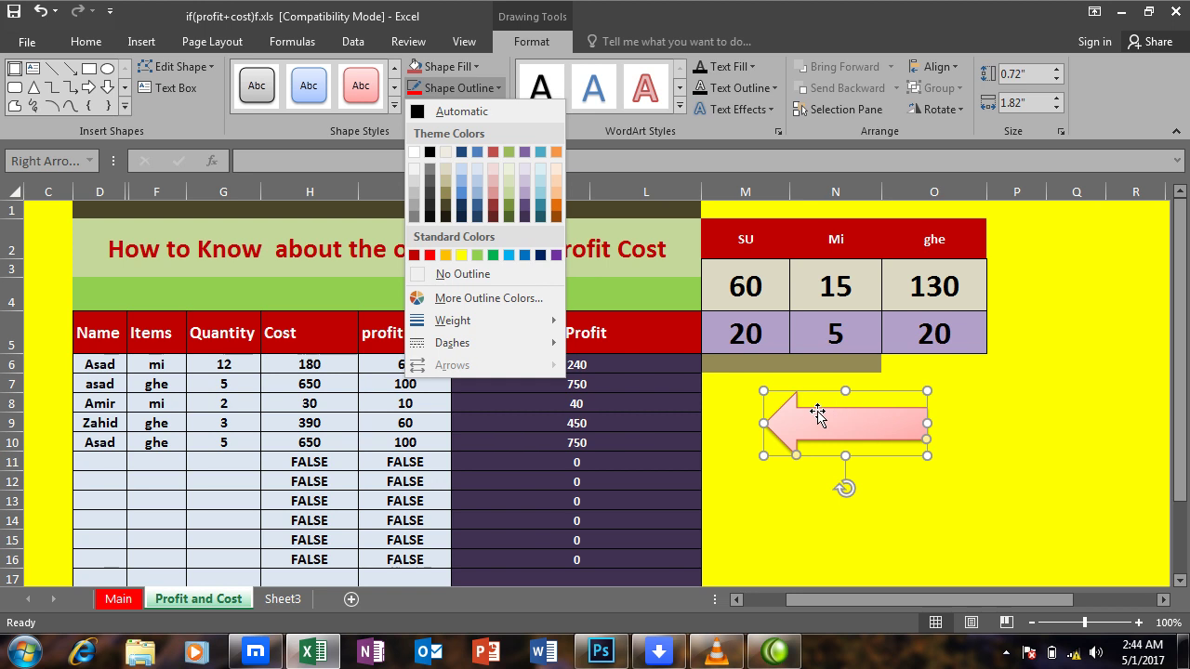
click(493, 256)
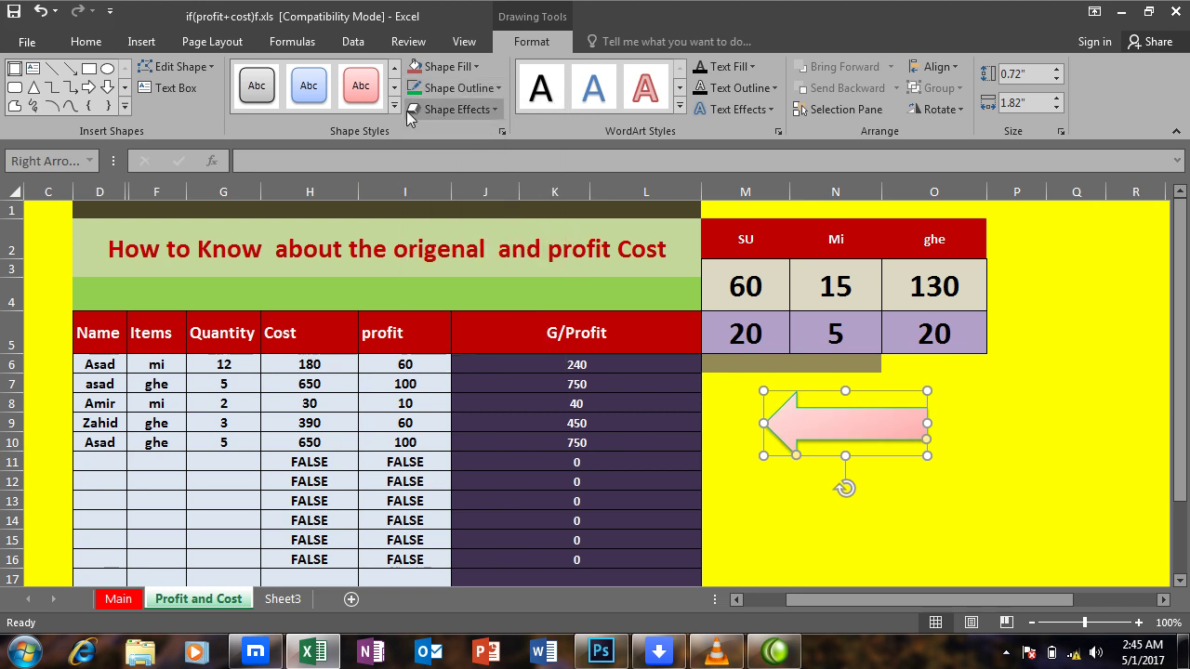
click(449, 93)
mouse_move(502, 326)
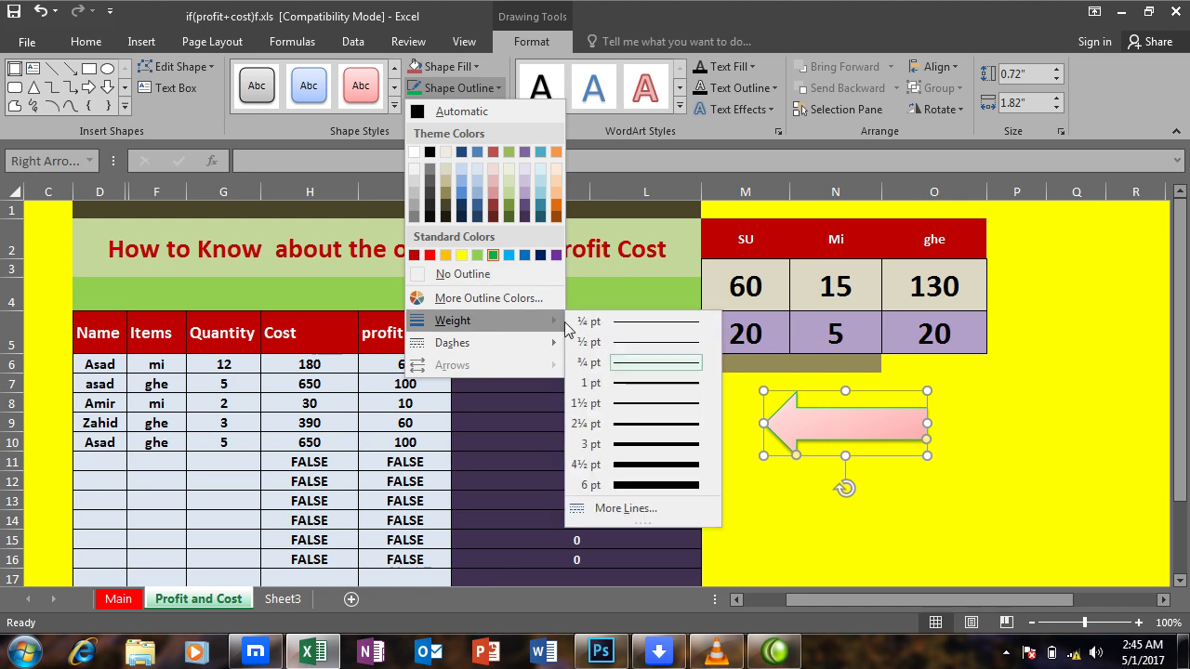
click(629, 453)
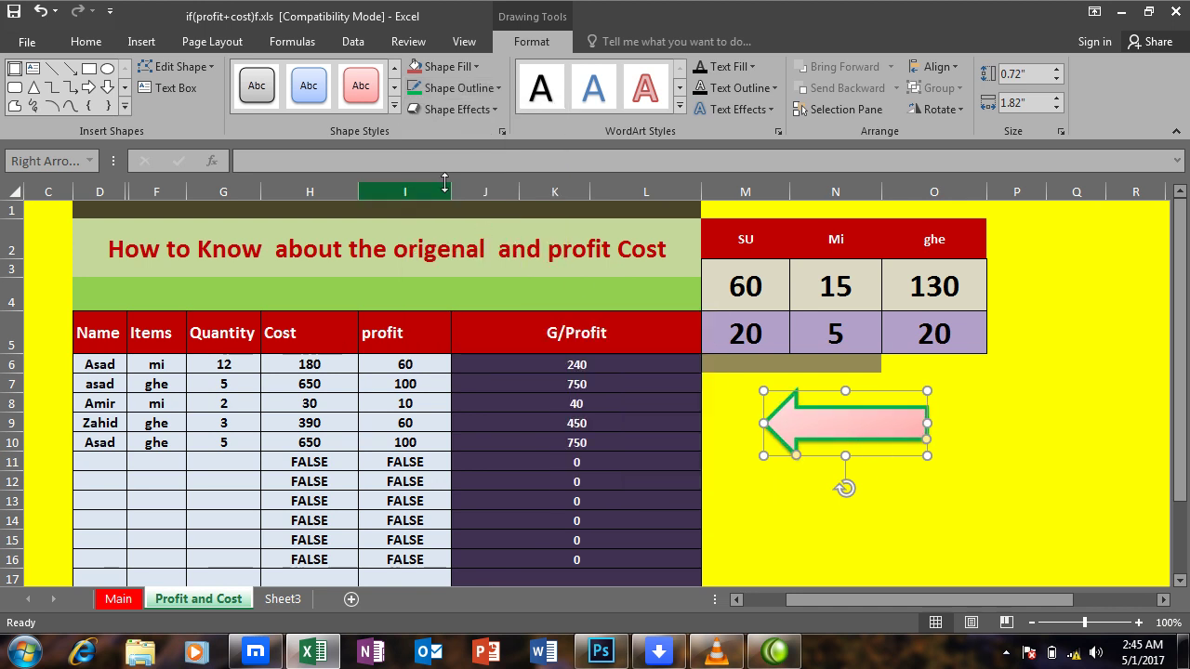
Step: Add a green glow around the arrow and bring up its detailed 3-D rotation settings
click(479, 110)
mouse_move(489, 308)
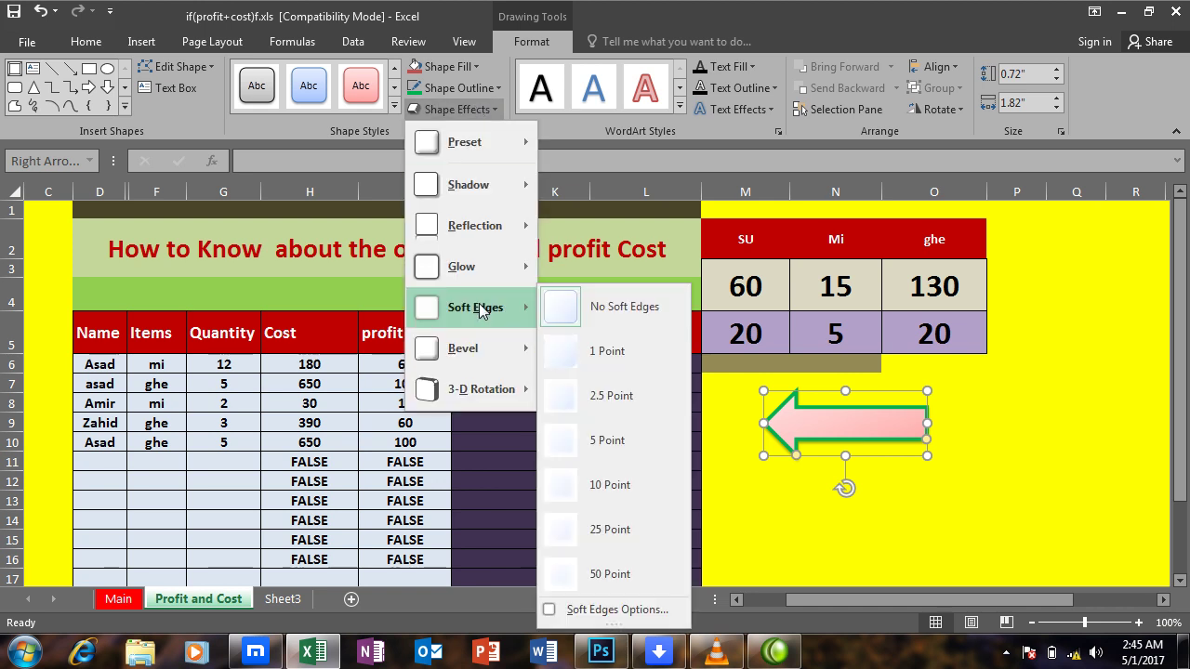
mouse_move(482, 266)
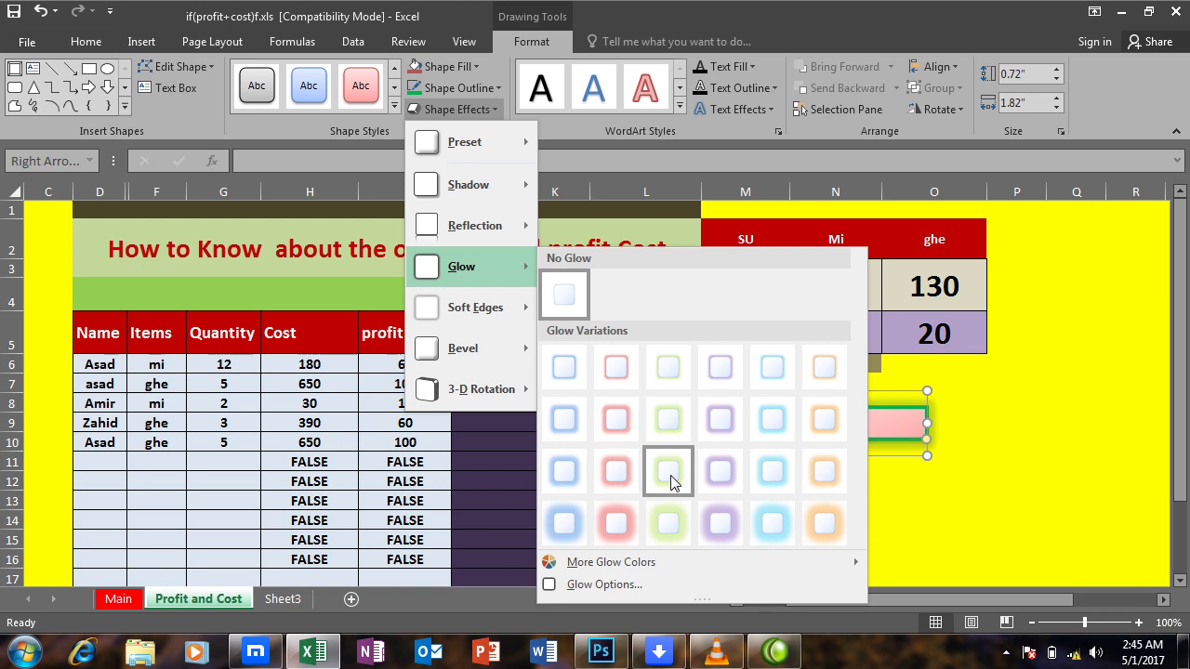
click(793, 528)
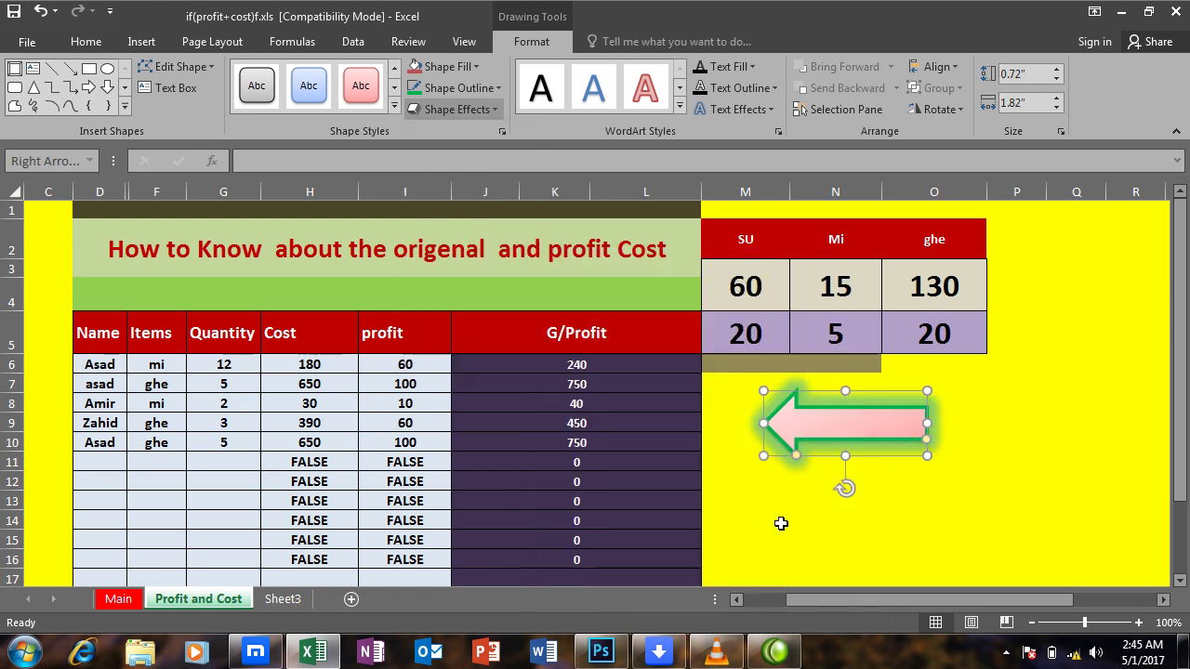
click(462, 68)
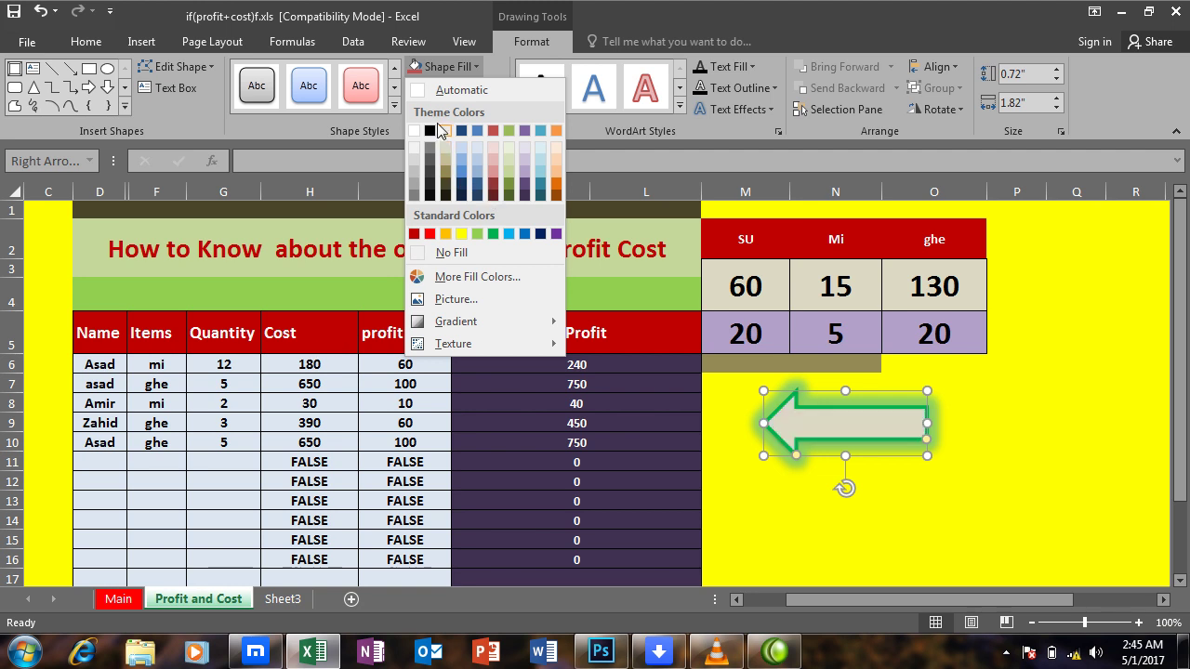
click(289, 113)
click(452, 110)
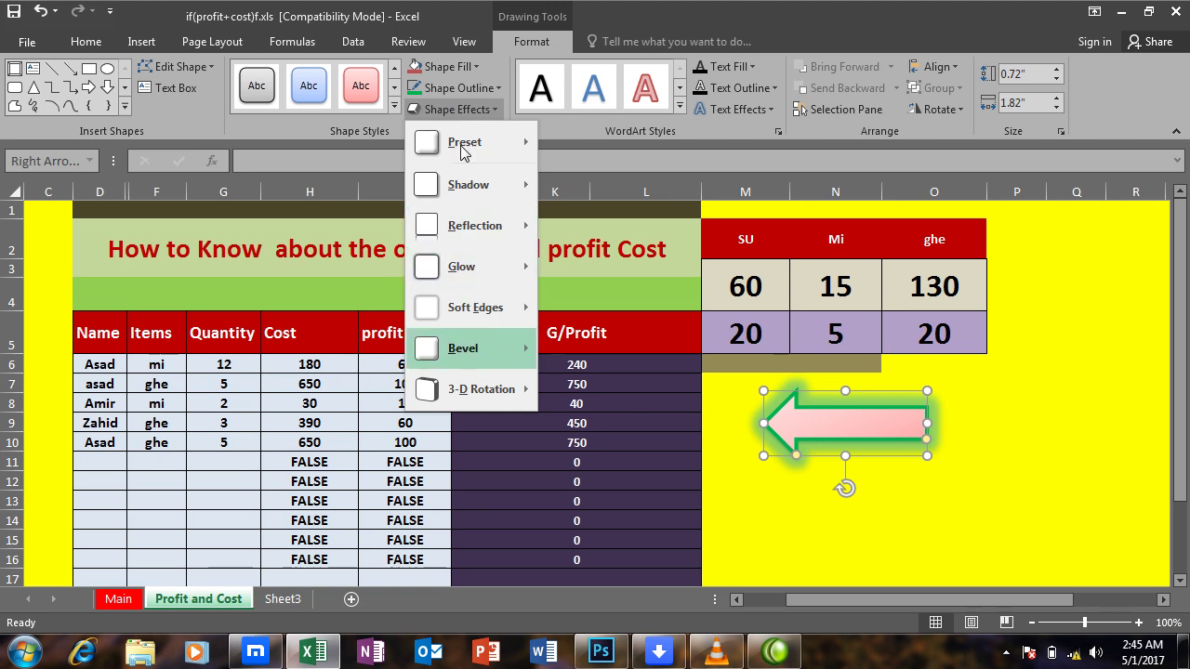
mouse_move(475, 393)
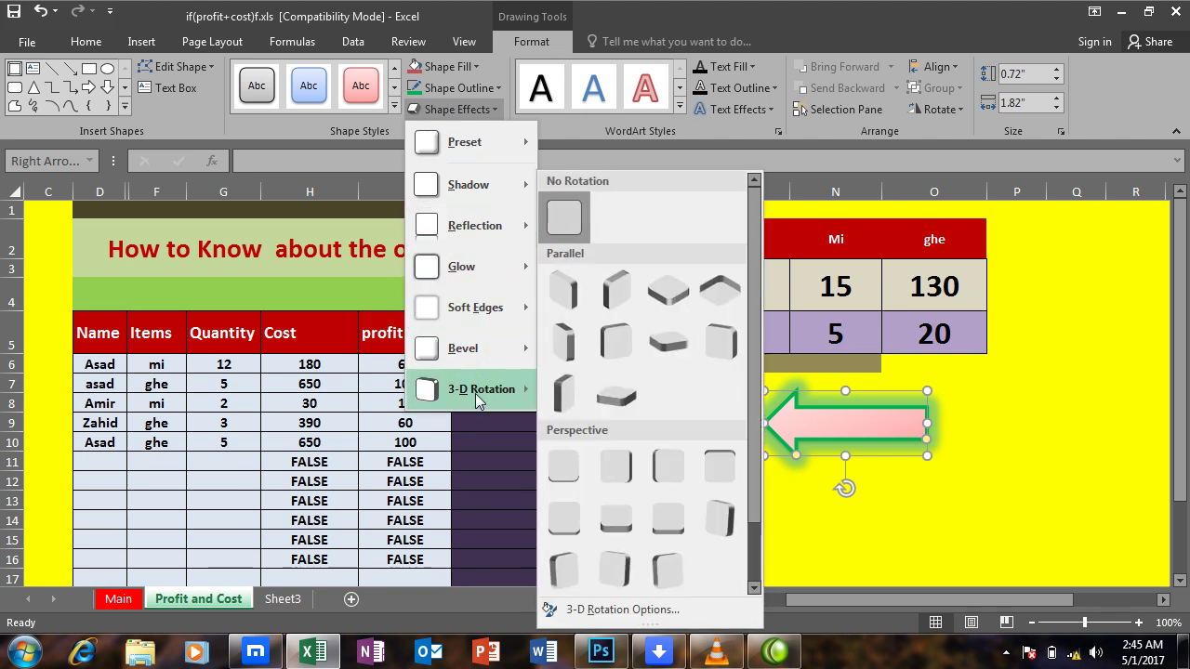
click(602, 610)
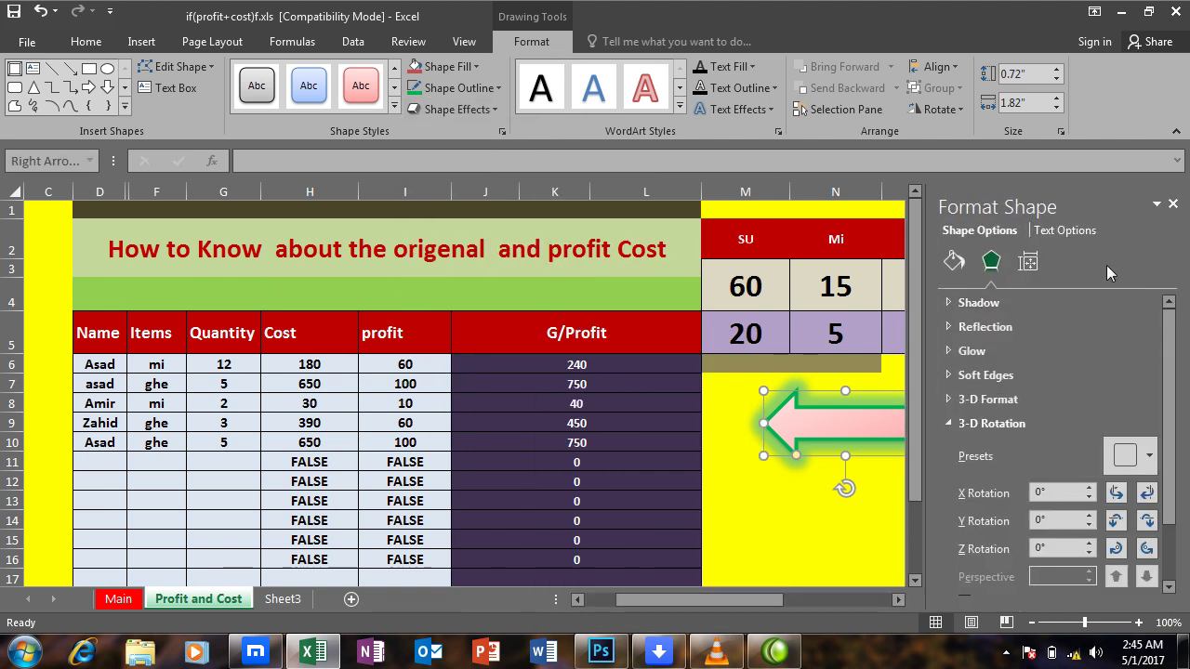
Step: Reposition the arrow beside the G/Profit column, try adding text, then delete the arrow
click(1172, 204)
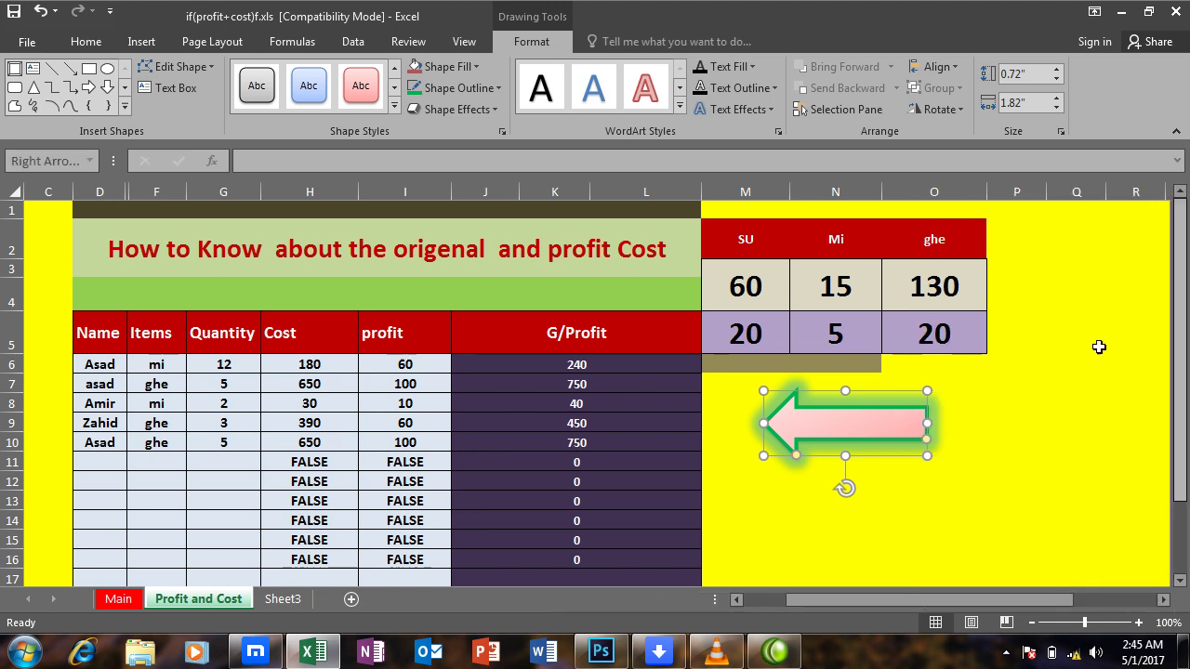
drag(850, 420, 823, 411)
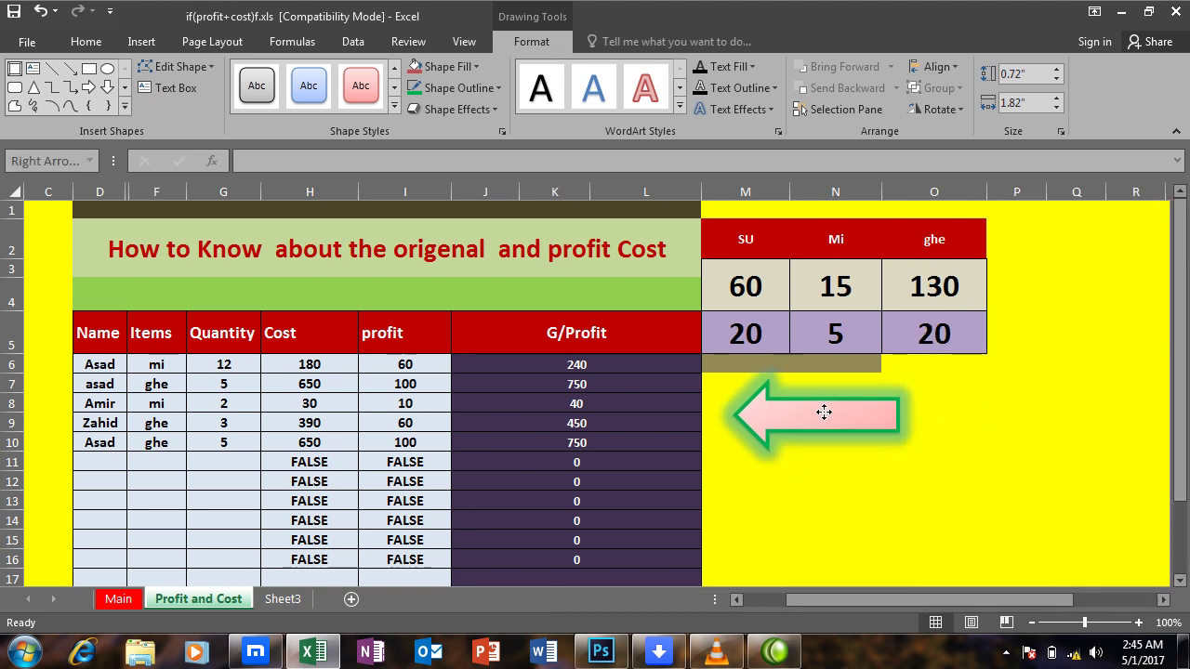
right_click(824, 412)
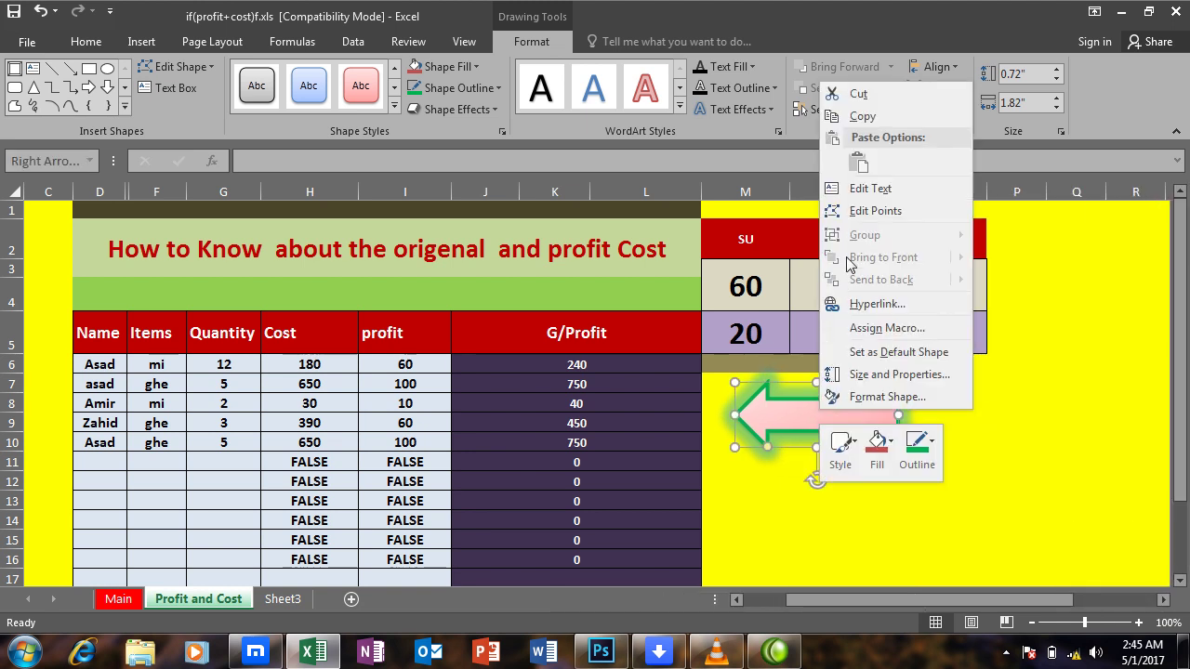
click(864, 188)
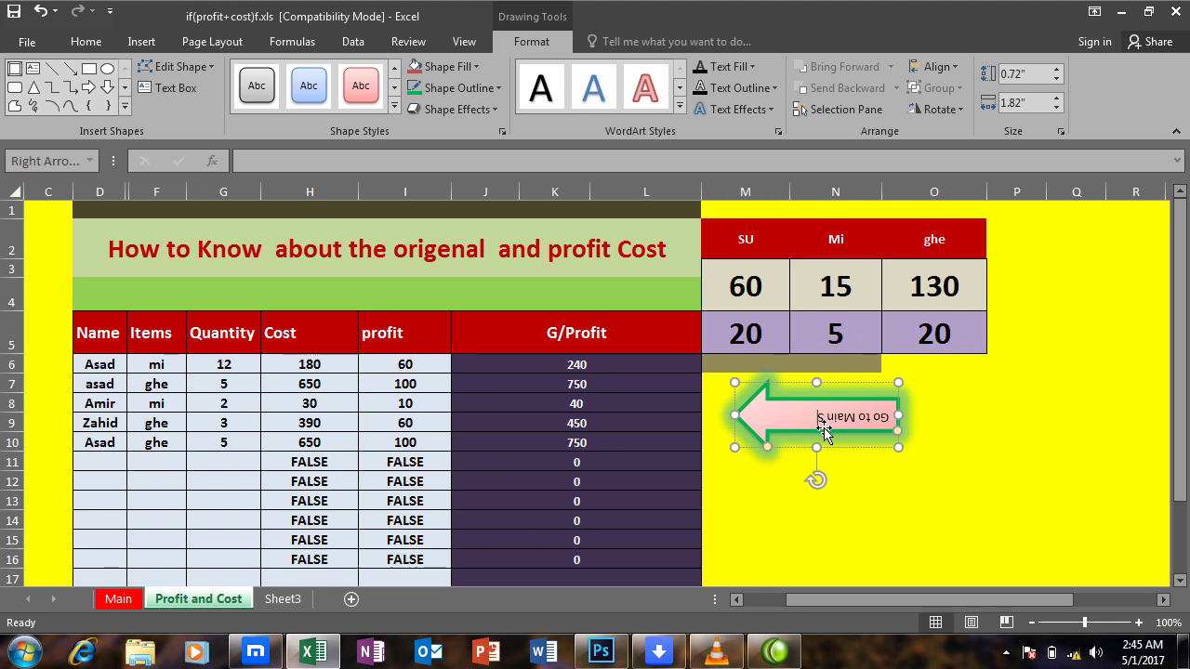
drag(824, 430, 824, 427)
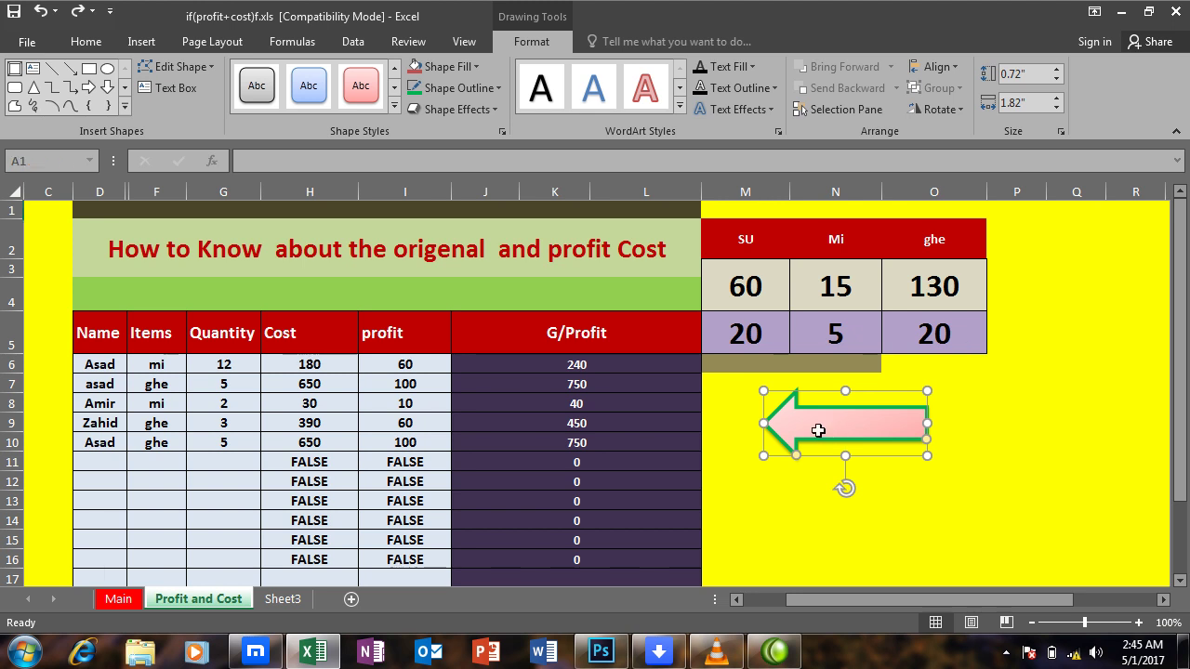
key(Delete)
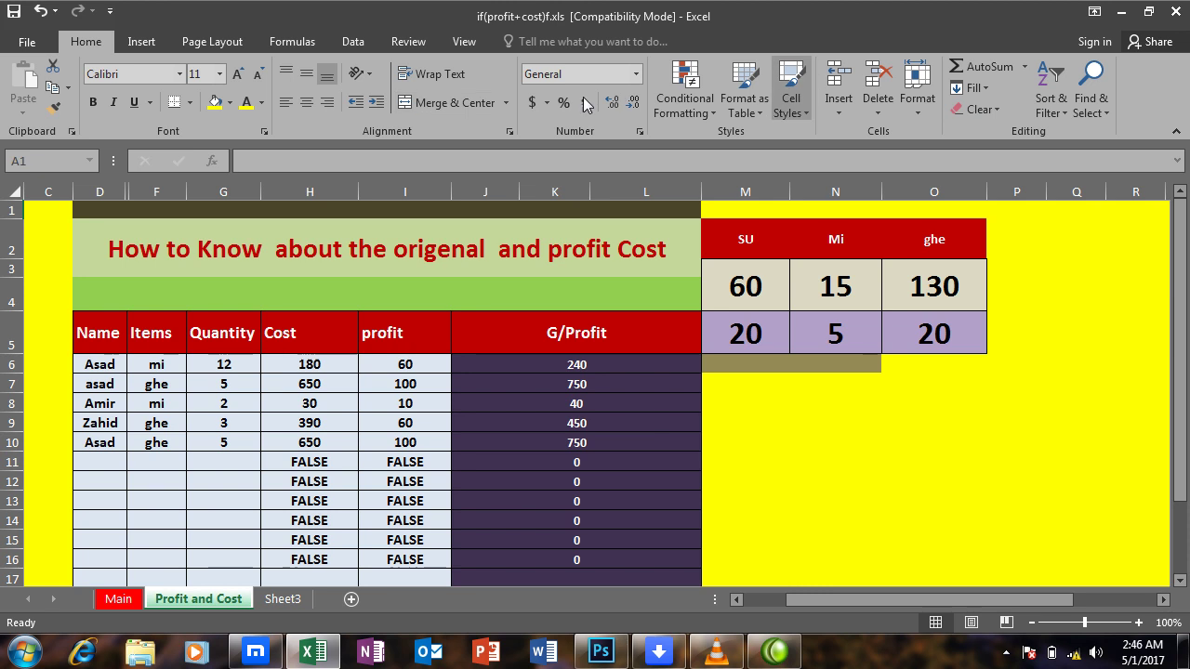
Step: Draw a left arrow below the SU/Mi/ghe figures and give it the red shape style
click(141, 42)
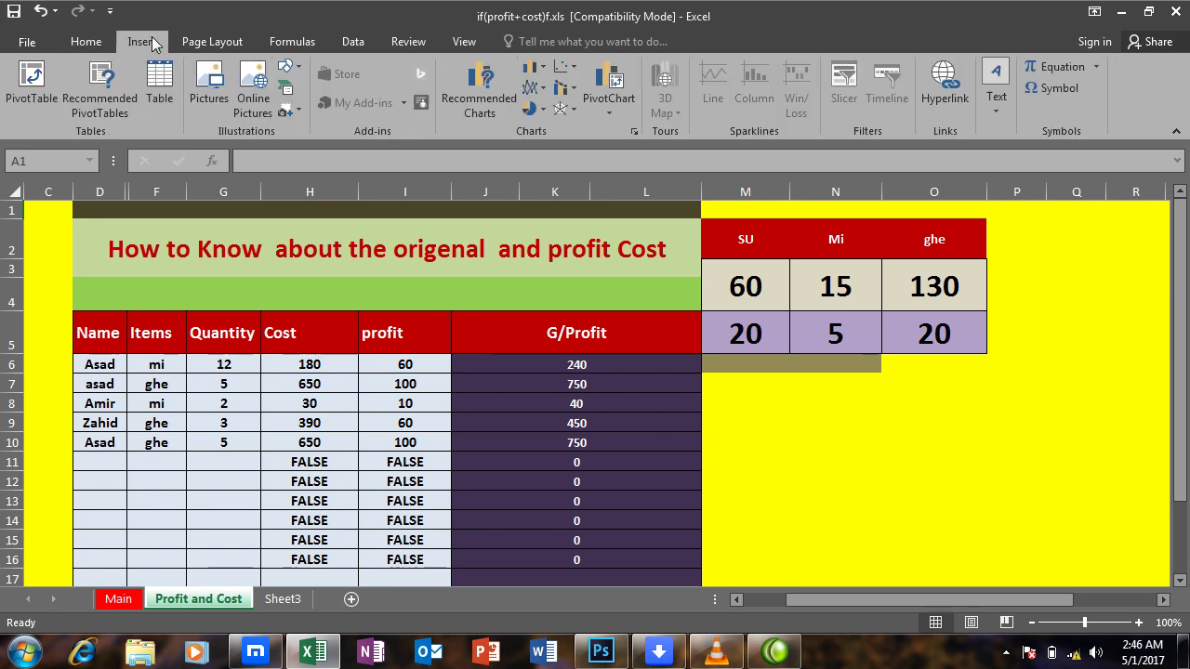
click(287, 67)
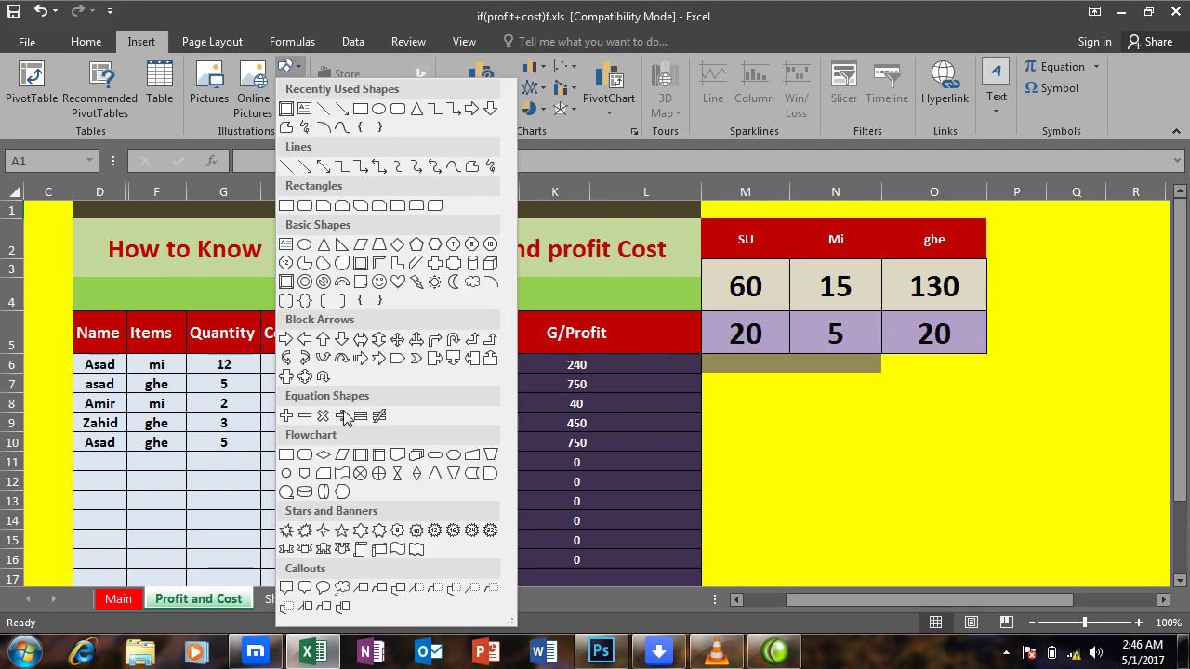
click(295, 357)
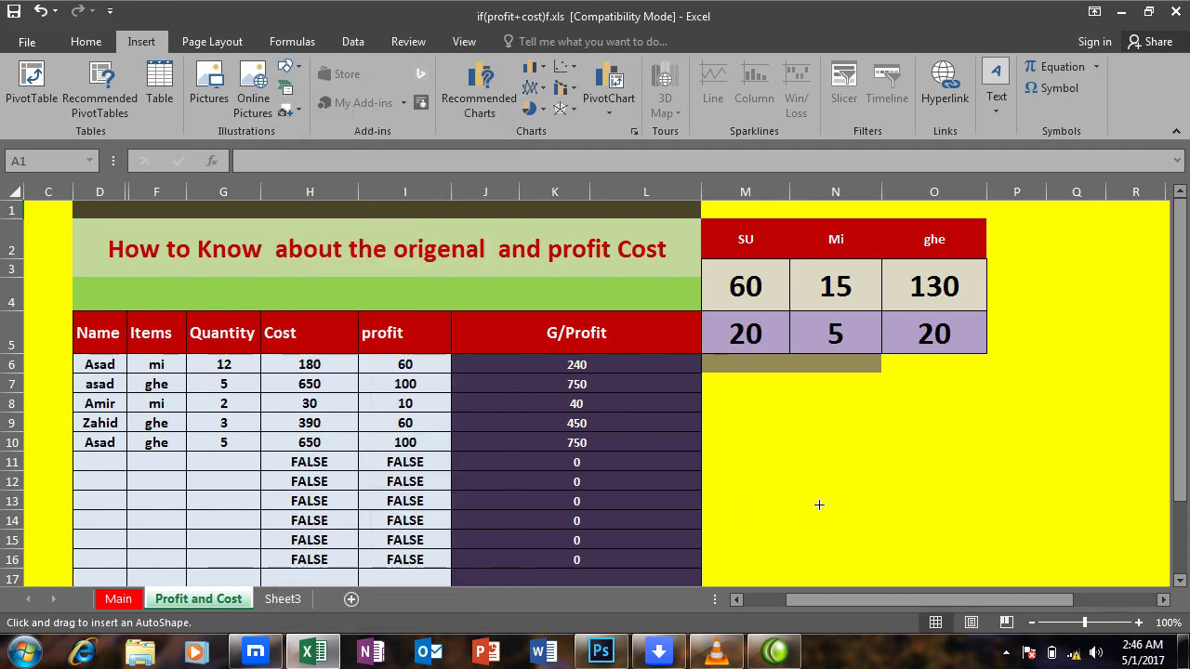
drag(766, 381, 1009, 457)
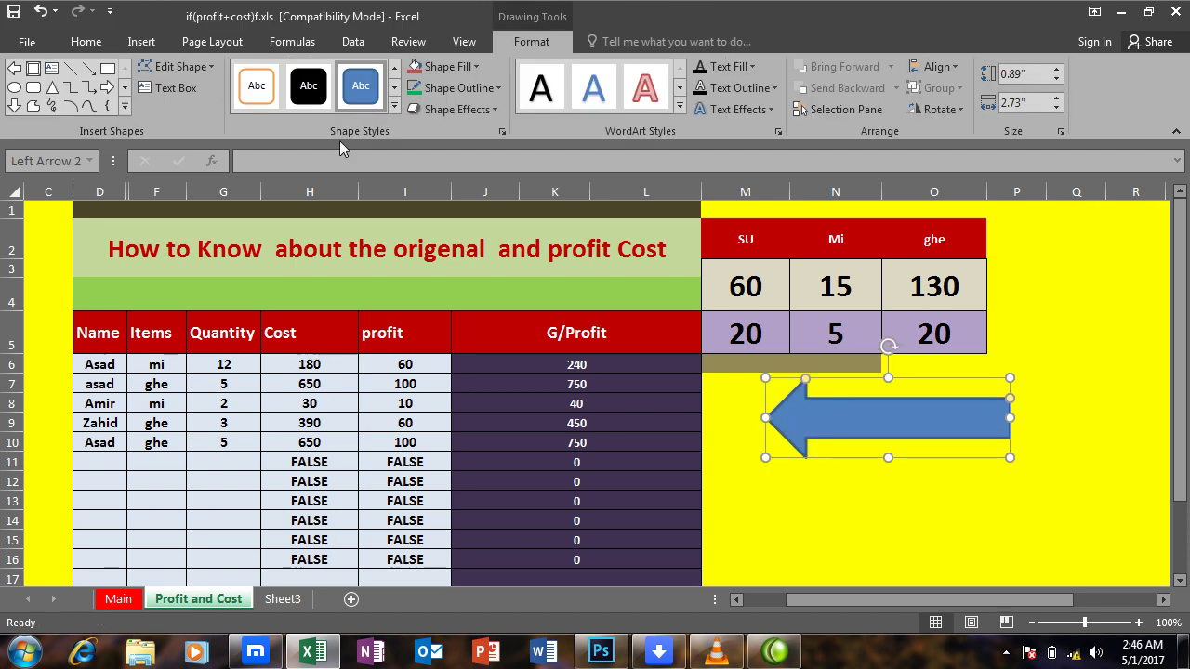
click(395, 109)
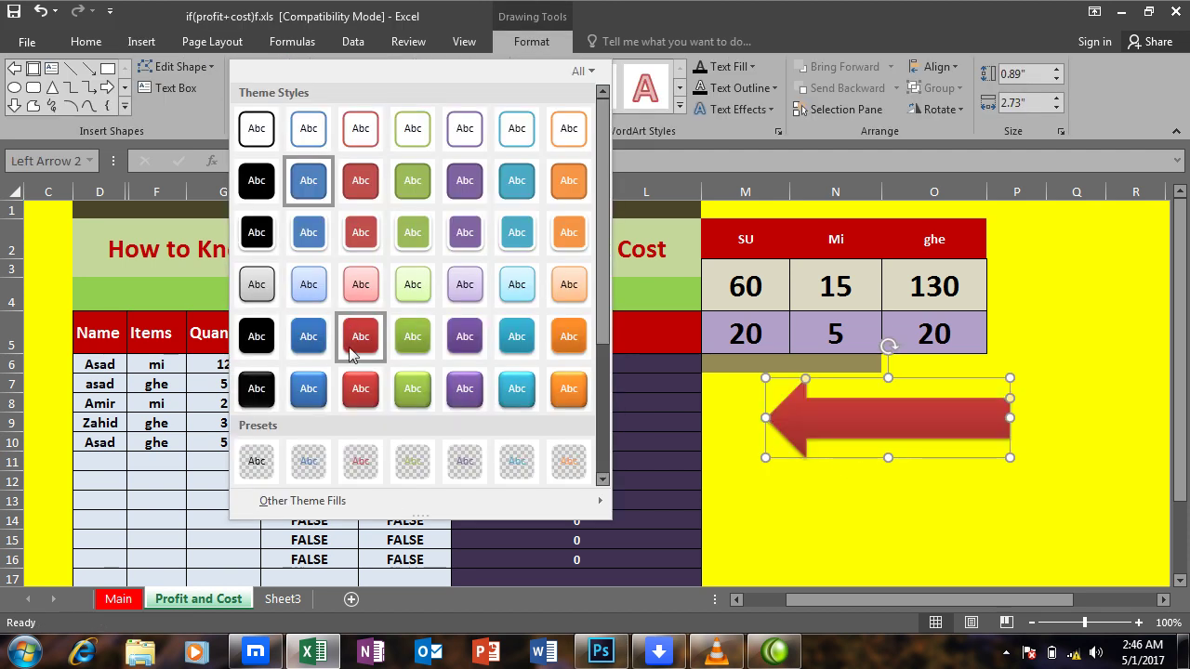
click(362, 385)
Step: Type the label 'Go to main sheet' inside the red arrow
right_click(842, 424)
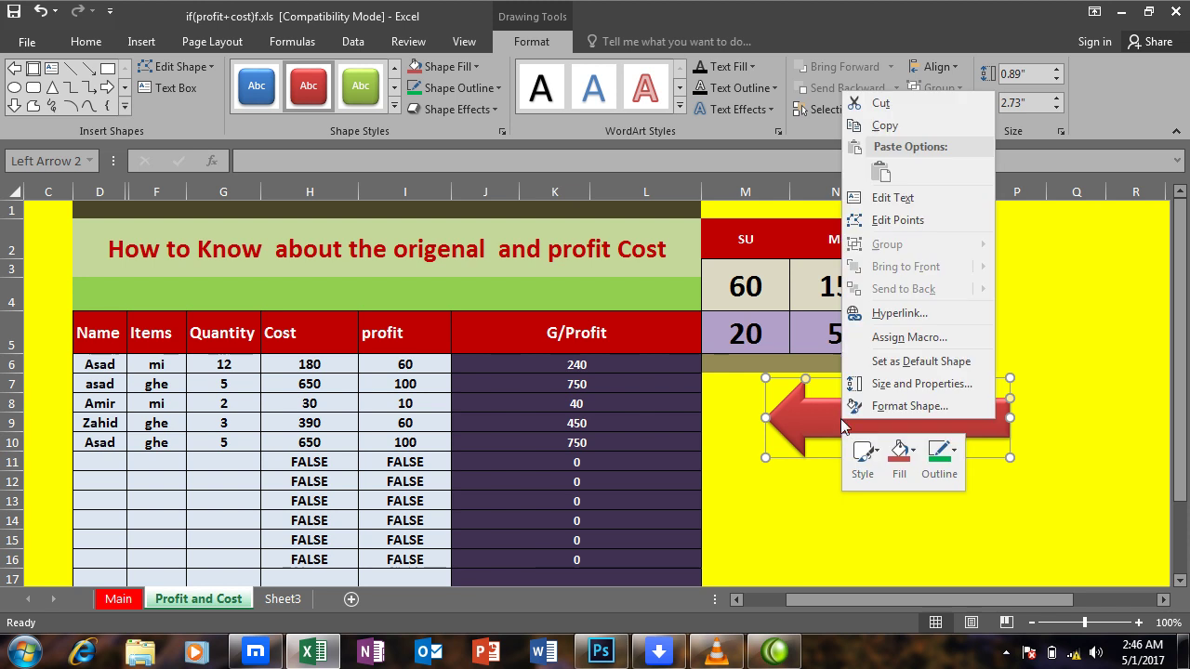
click(883, 198)
text(Go to main sheet)
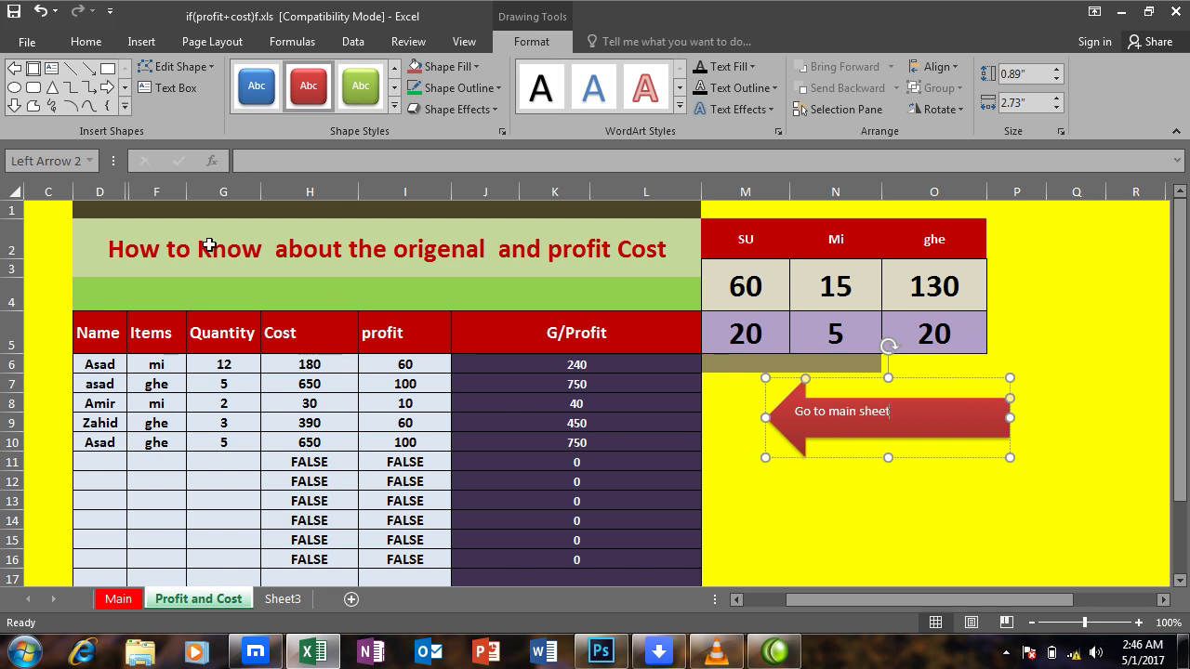
click(86, 43)
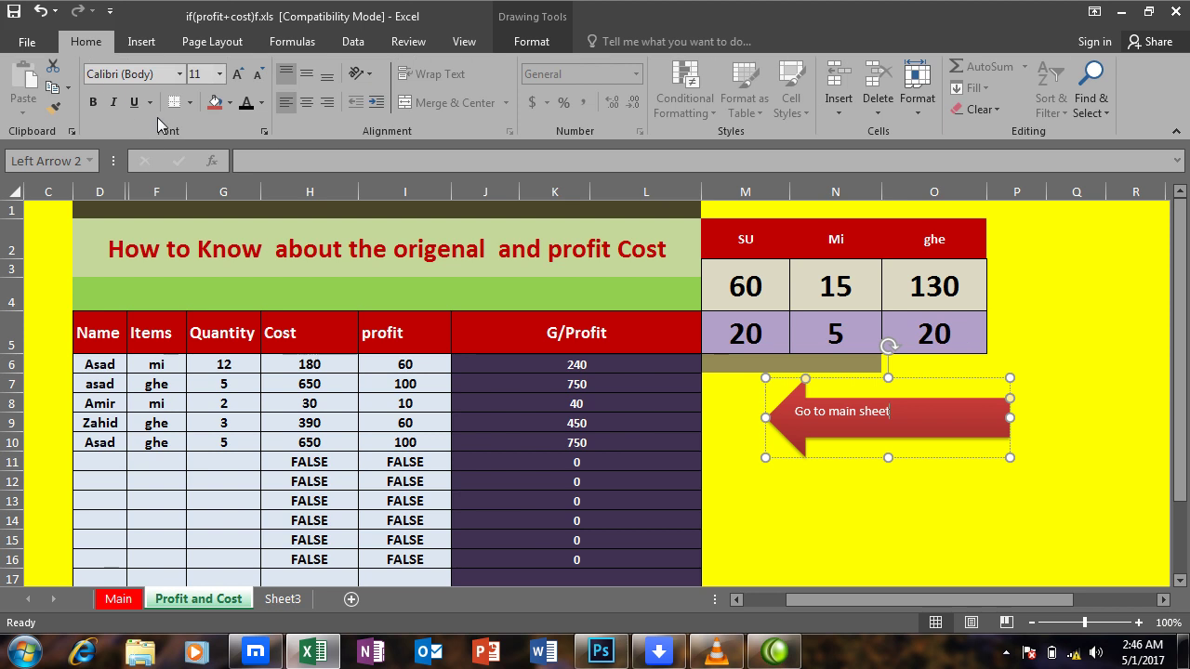
click(98, 103)
drag(889, 419, 793, 420)
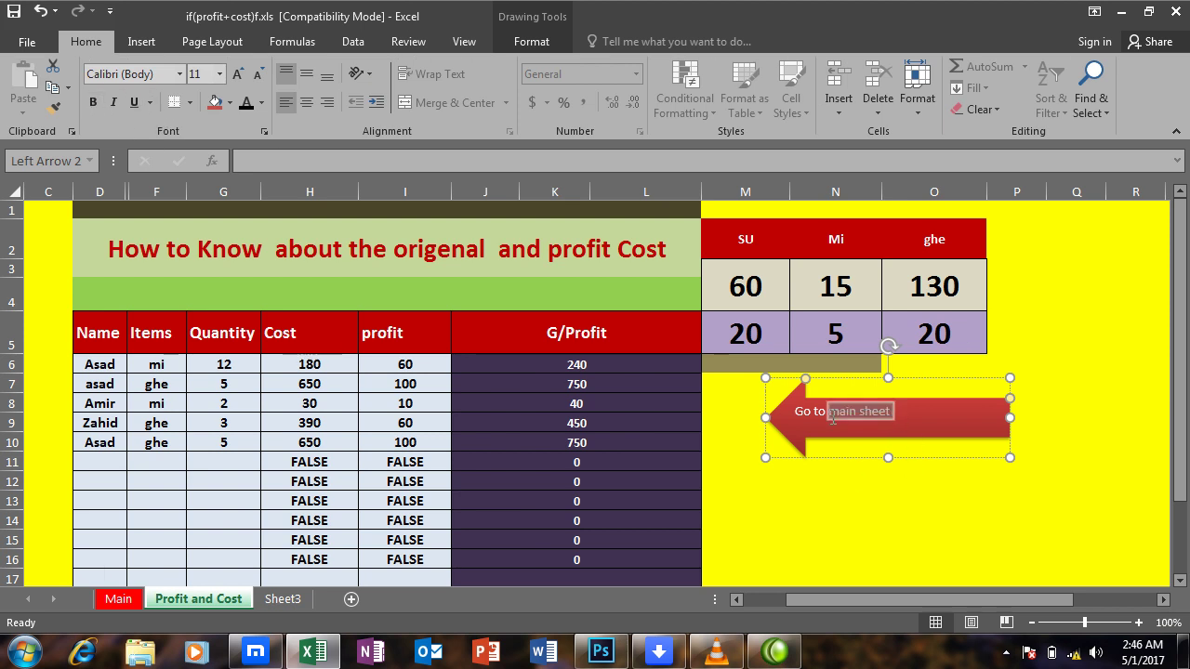
Step: Make the arrow label bold, 20-point, and a darker font colour
click(93, 103)
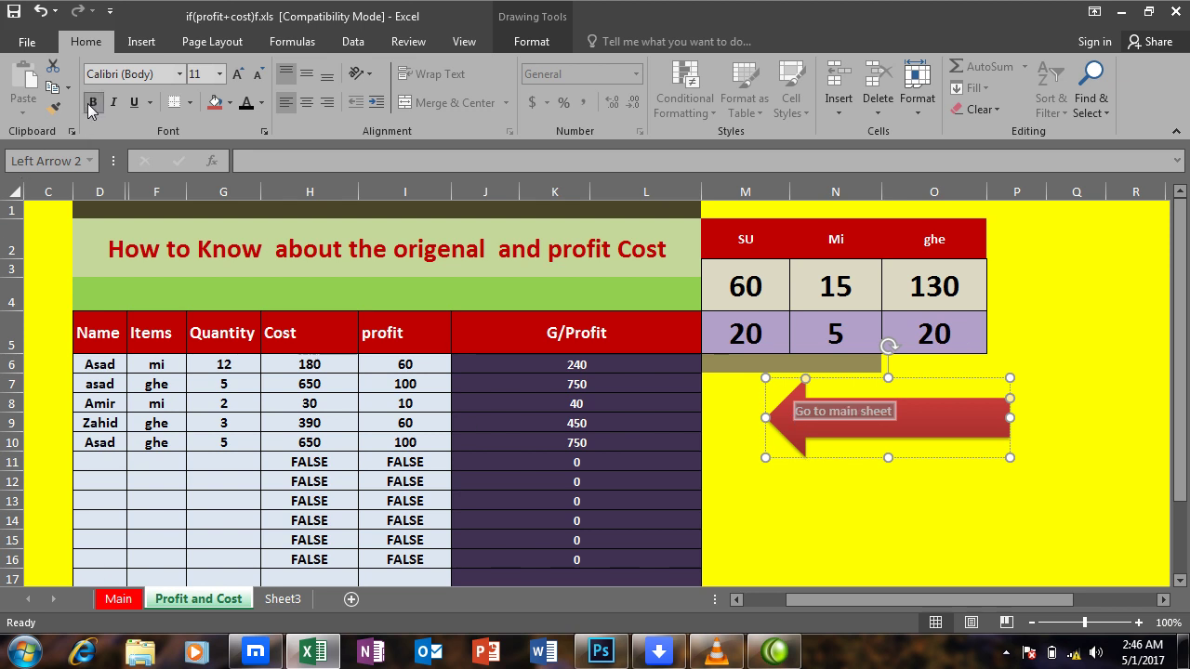
click(238, 87)
click(238, 86)
click(238, 86)
click(238, 87)
click(238, 86)
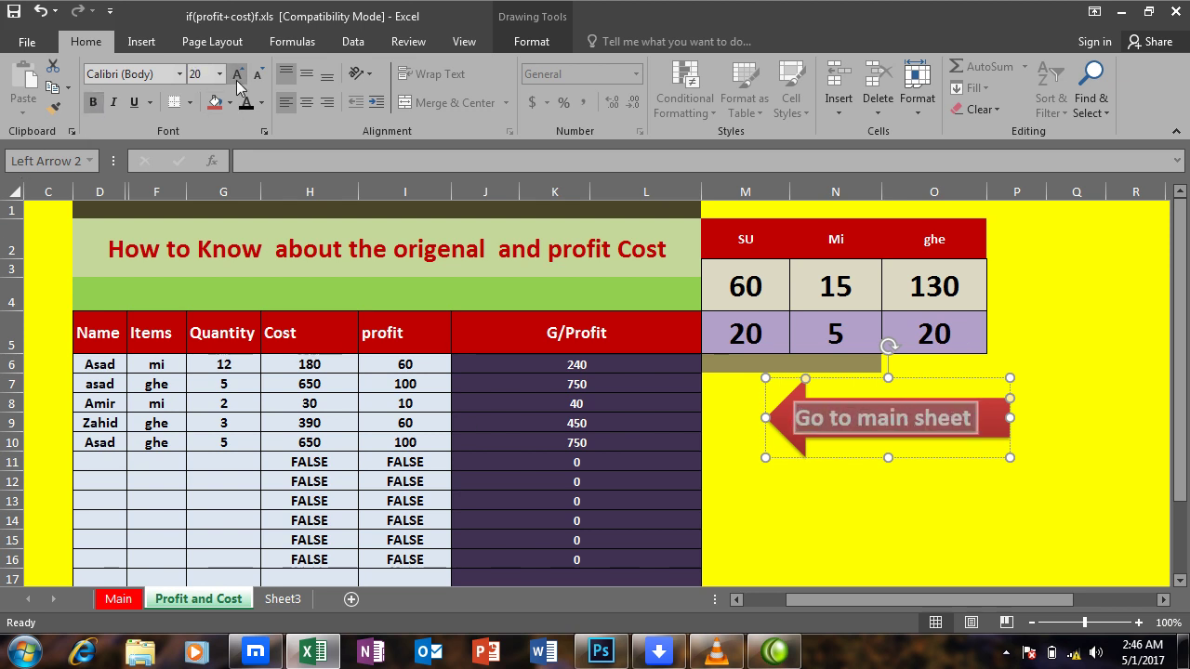
click(247, 102)
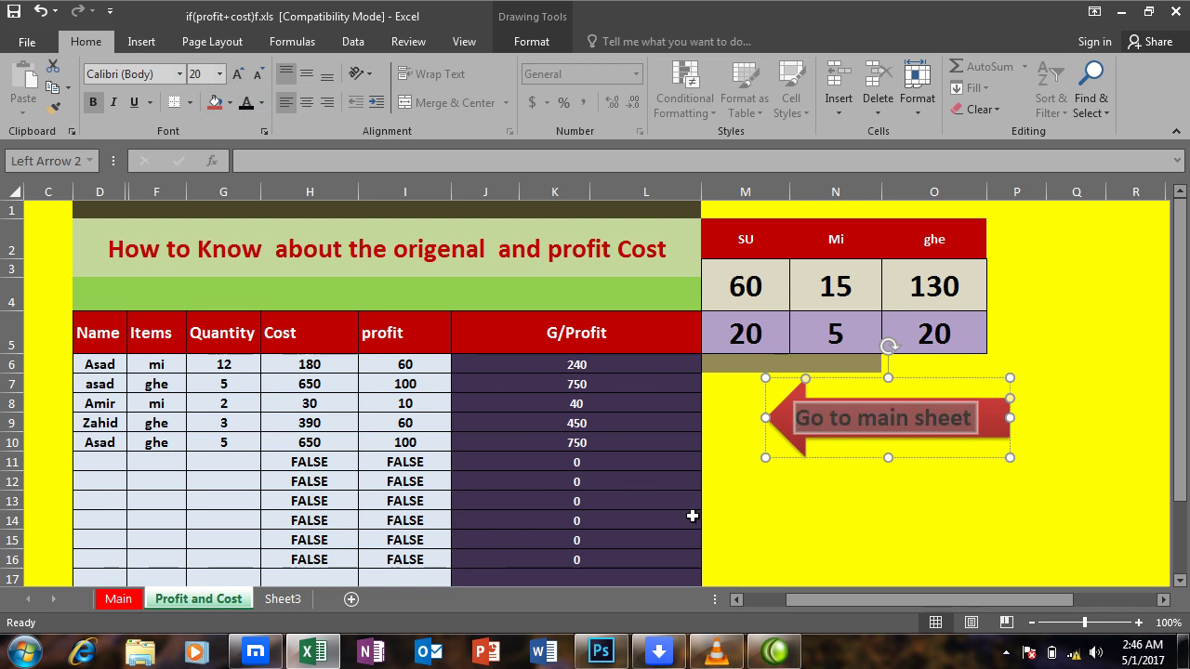
click(804, 514)
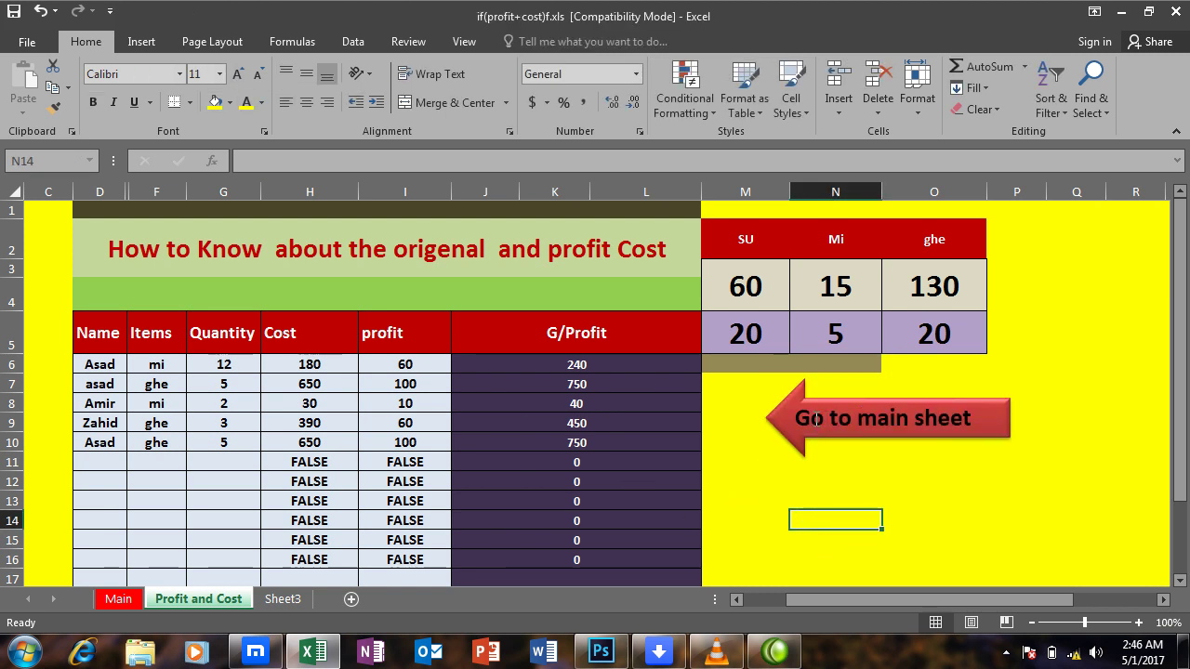
Step: Shift the arrow slightly left and make it taller and wider
drag(787, 414, 755, 412)
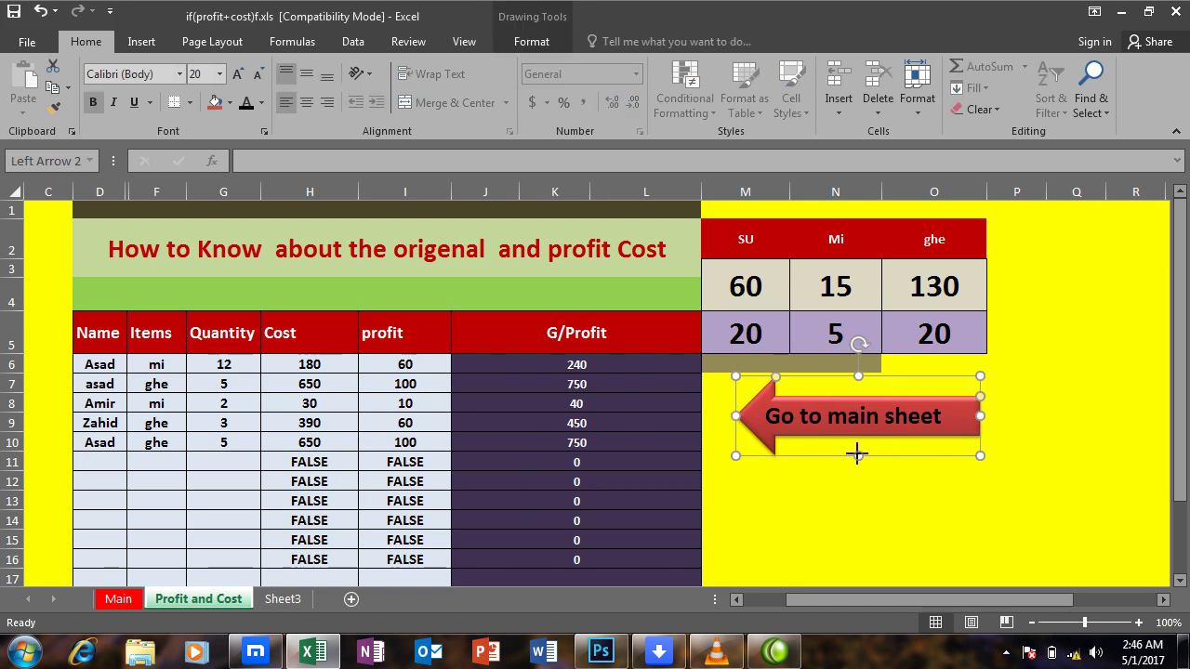
drag(857, 454, 858, 496)
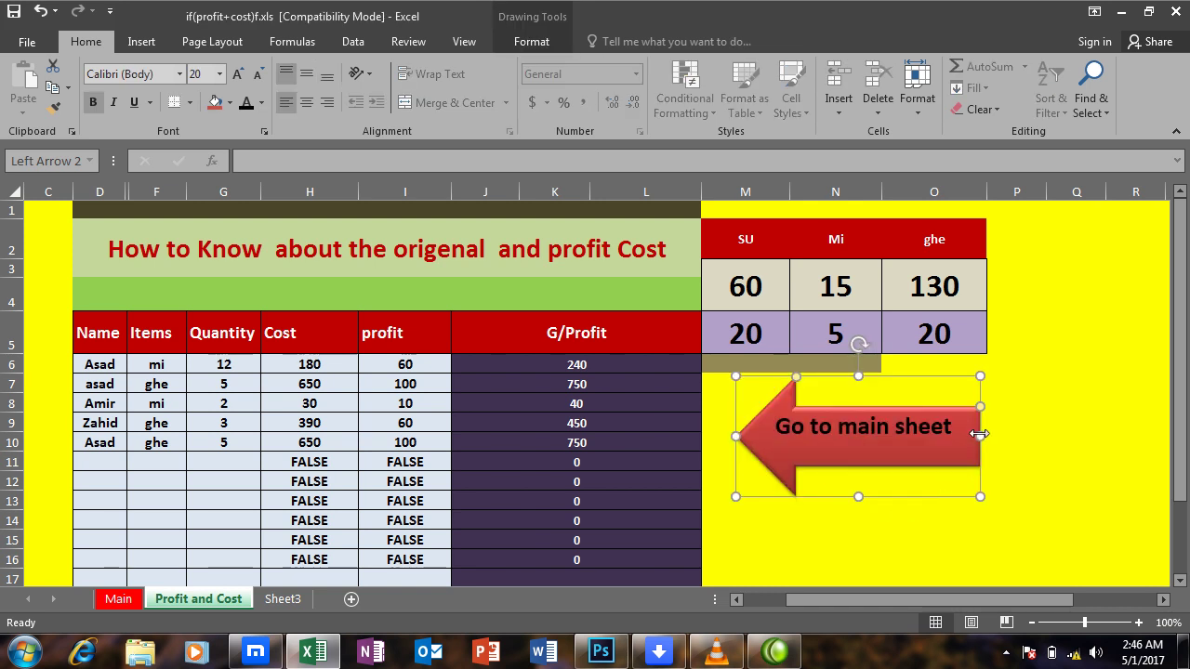
drag(980, 434, 1026, 436)
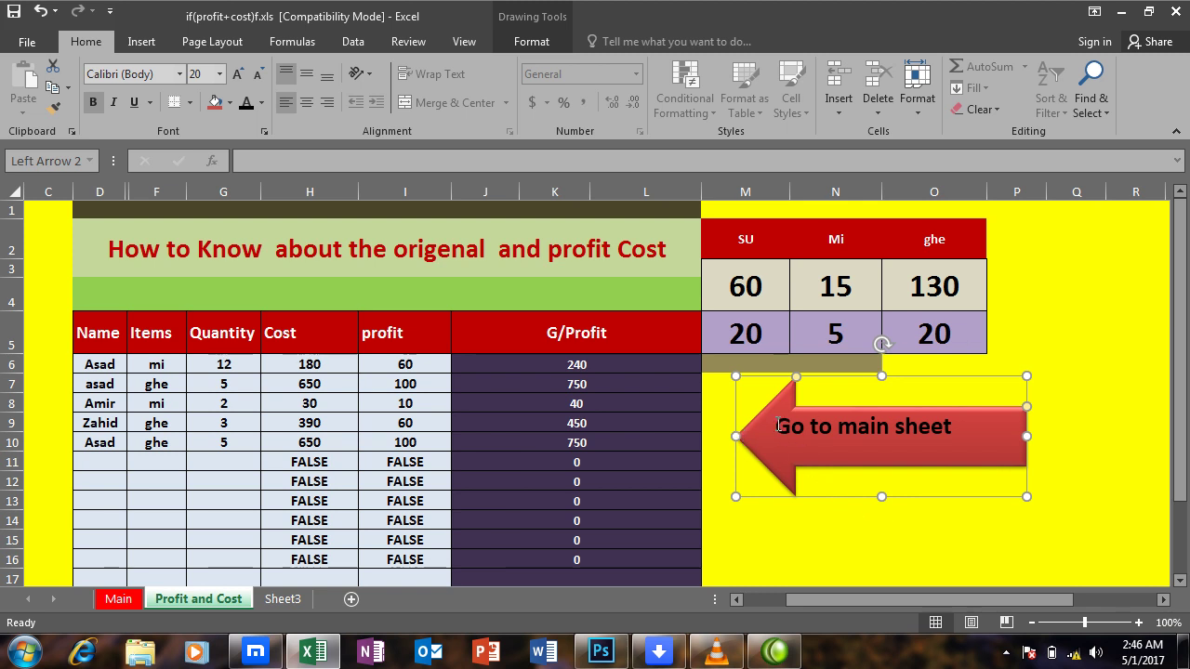
Step: Apply a white WordArt style to the arrow's 'Go to main sheet' text
click(778, 426)
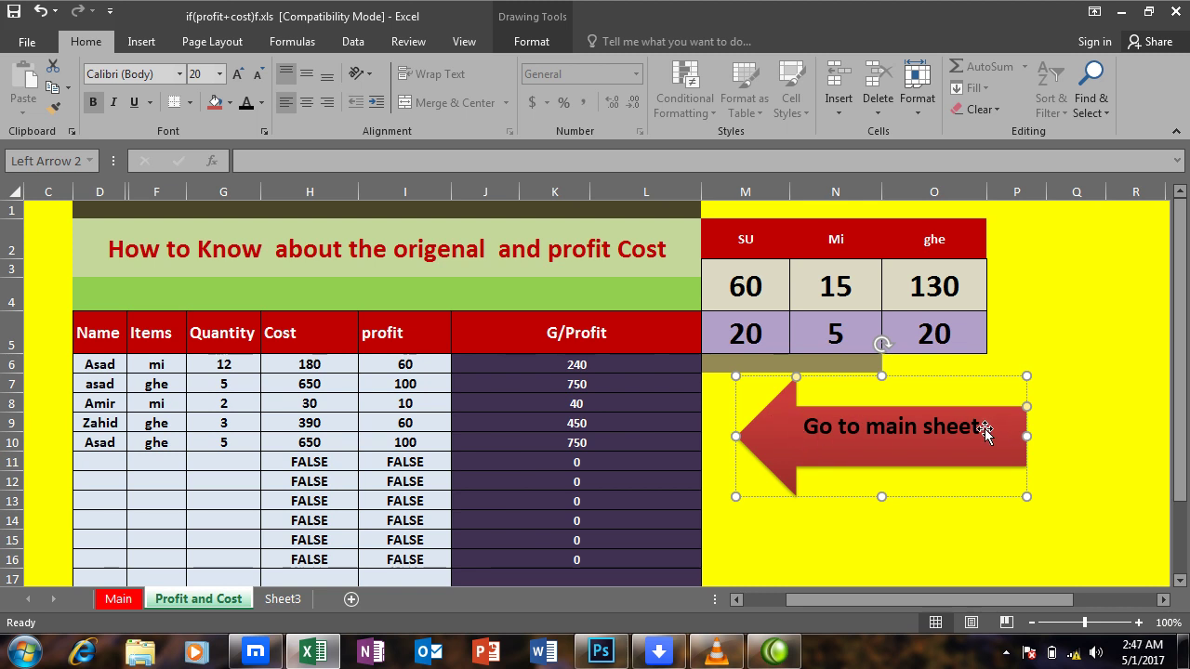
drag(972, 426, 803, 425)
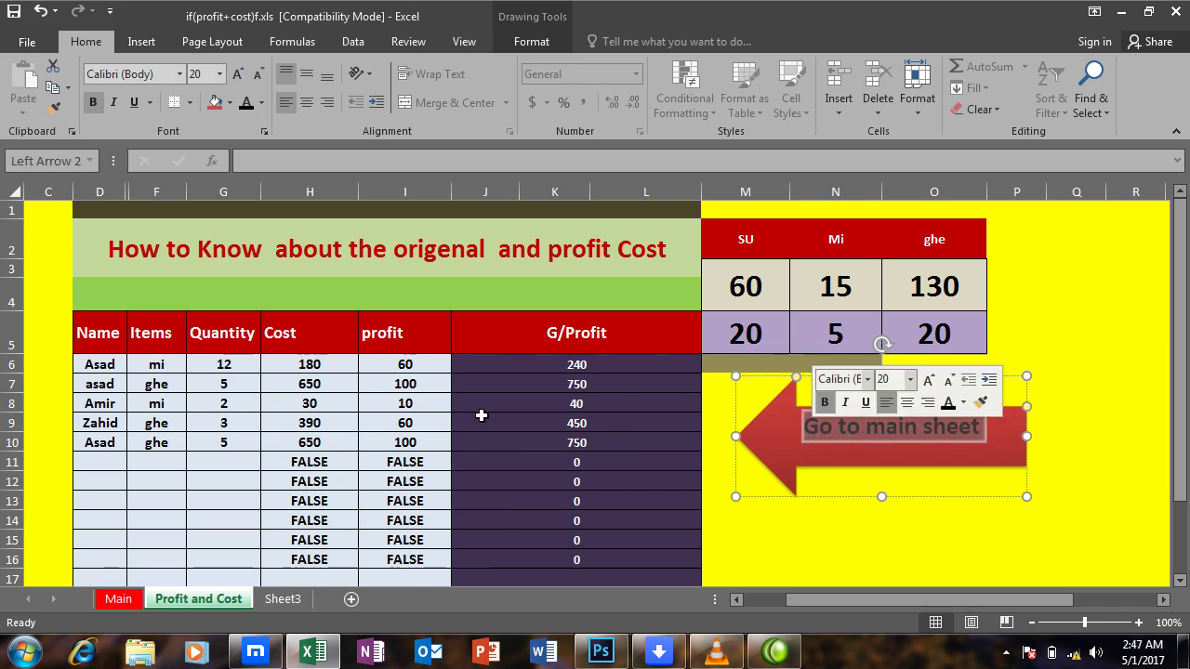
click(130, 45)
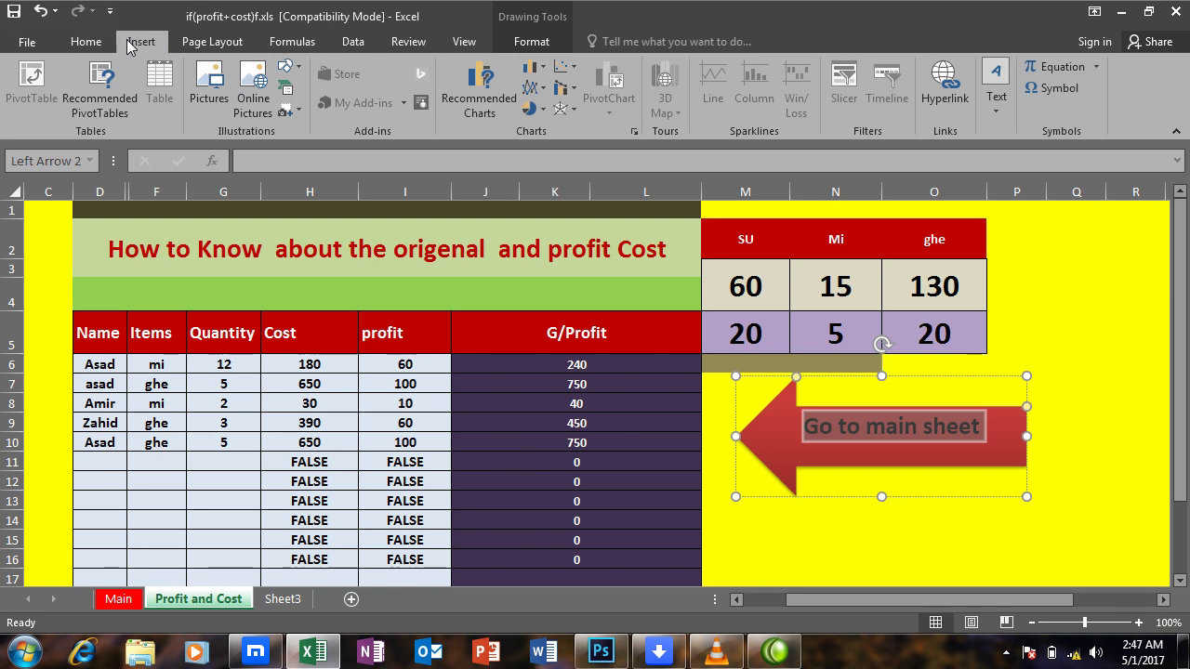
click(781, 411)
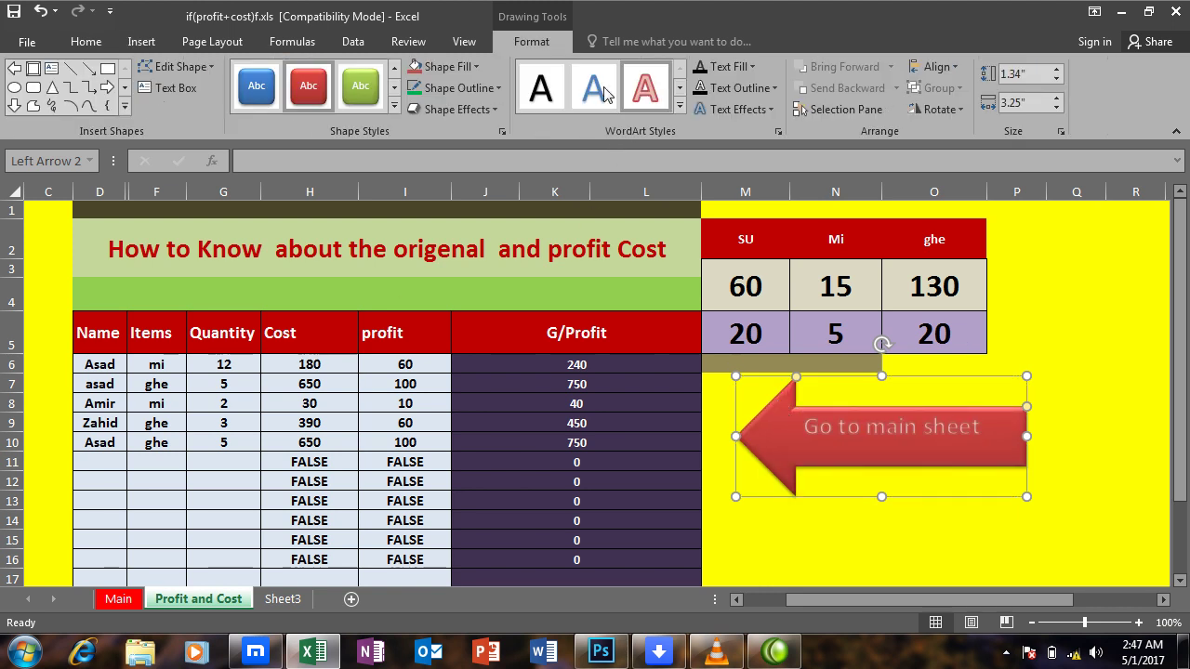
click(535, 103)
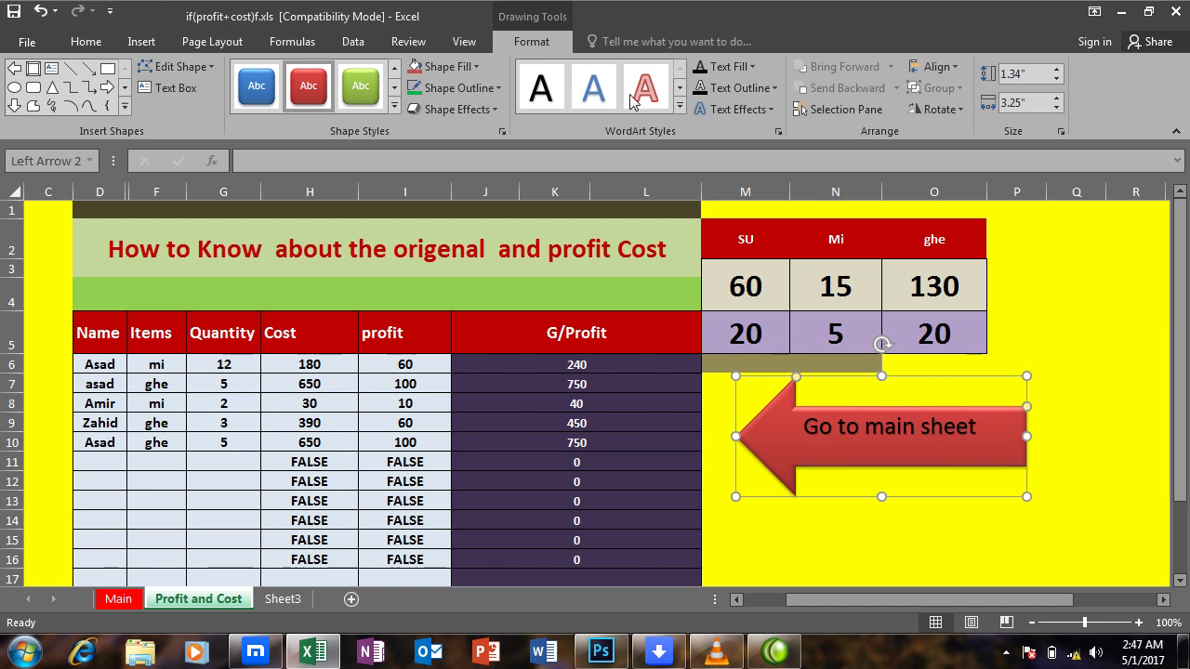
click(679, 103)
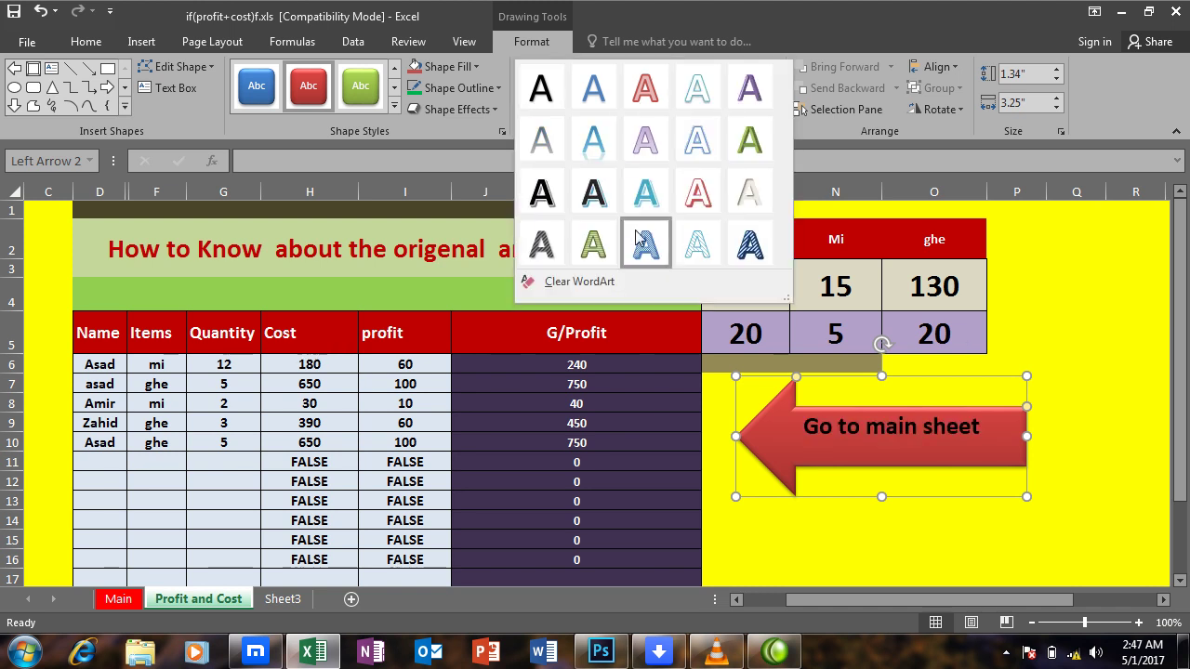
click(745, 198)
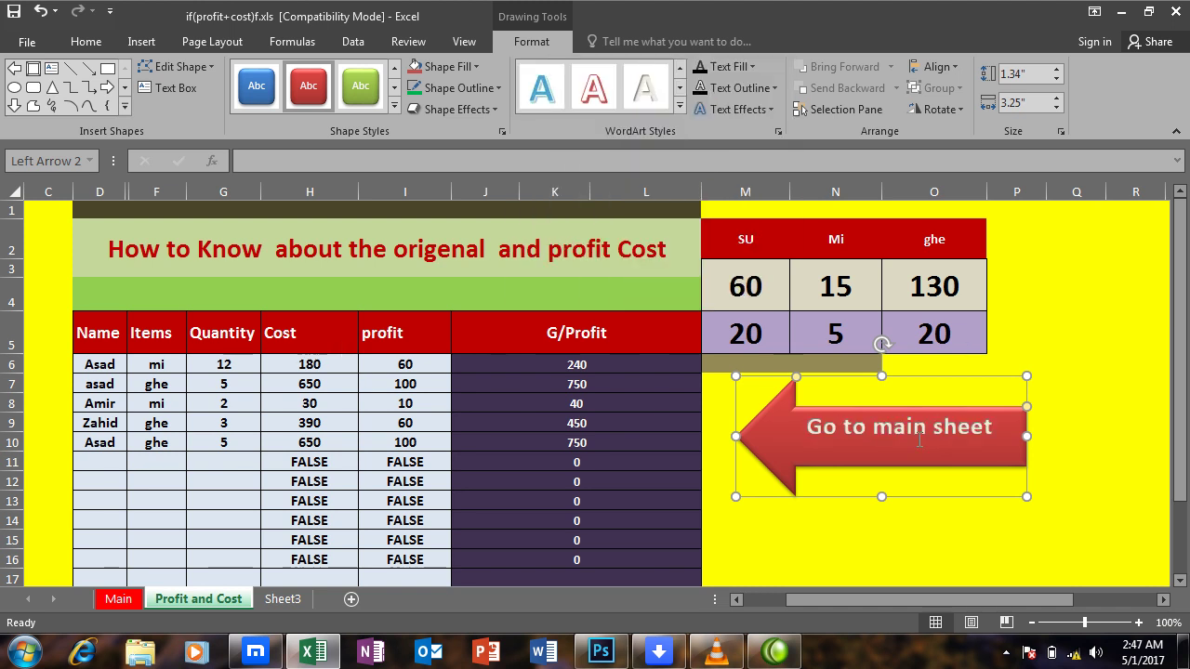
click(803, 425)
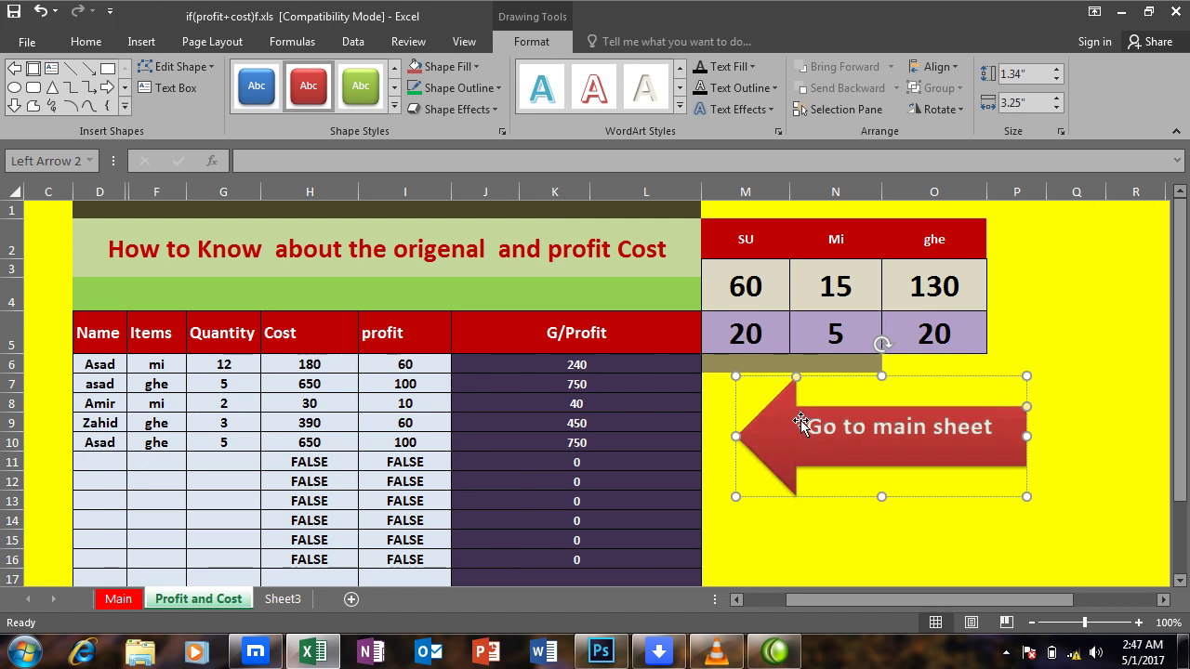
click(848, 518)
click(837, 453)
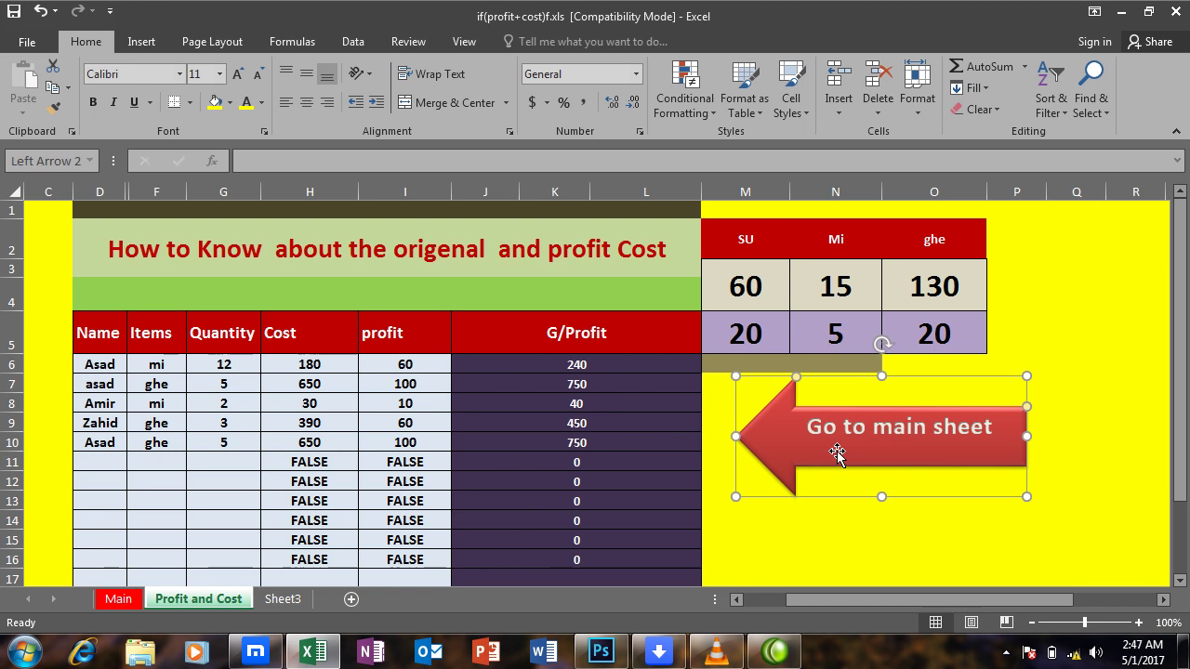
click(85, 41)
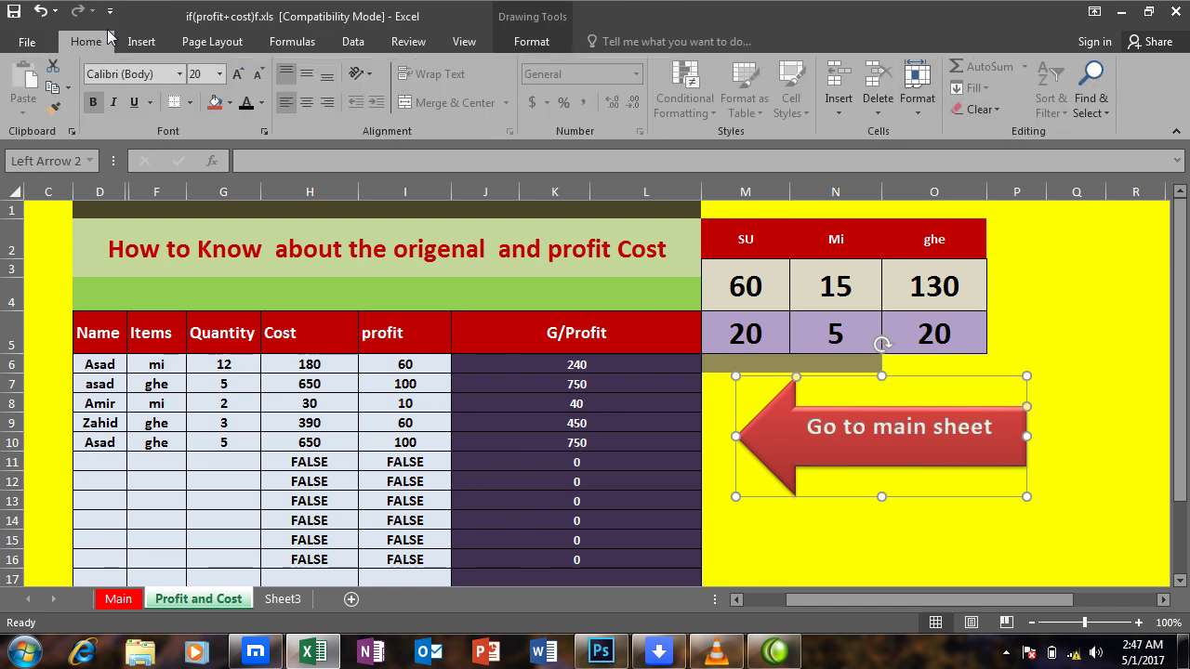
Step: Hyperlink the arrow to cell A1 of the Main sheet and test the jump
click(141, 40)
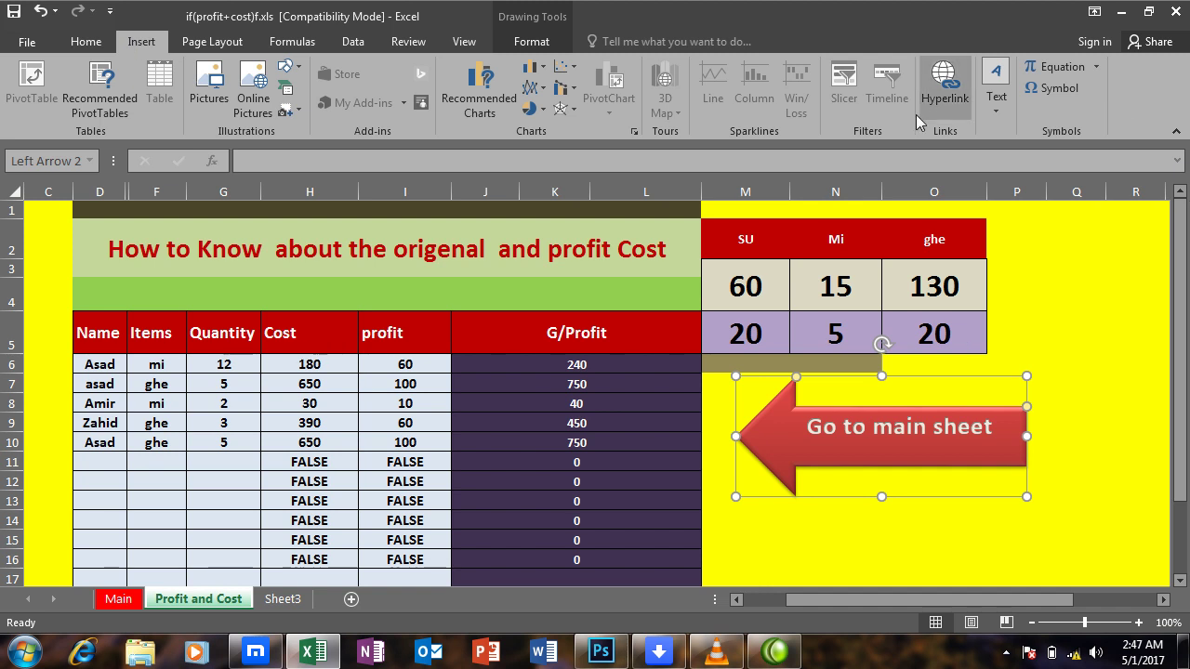
click(941, 101)
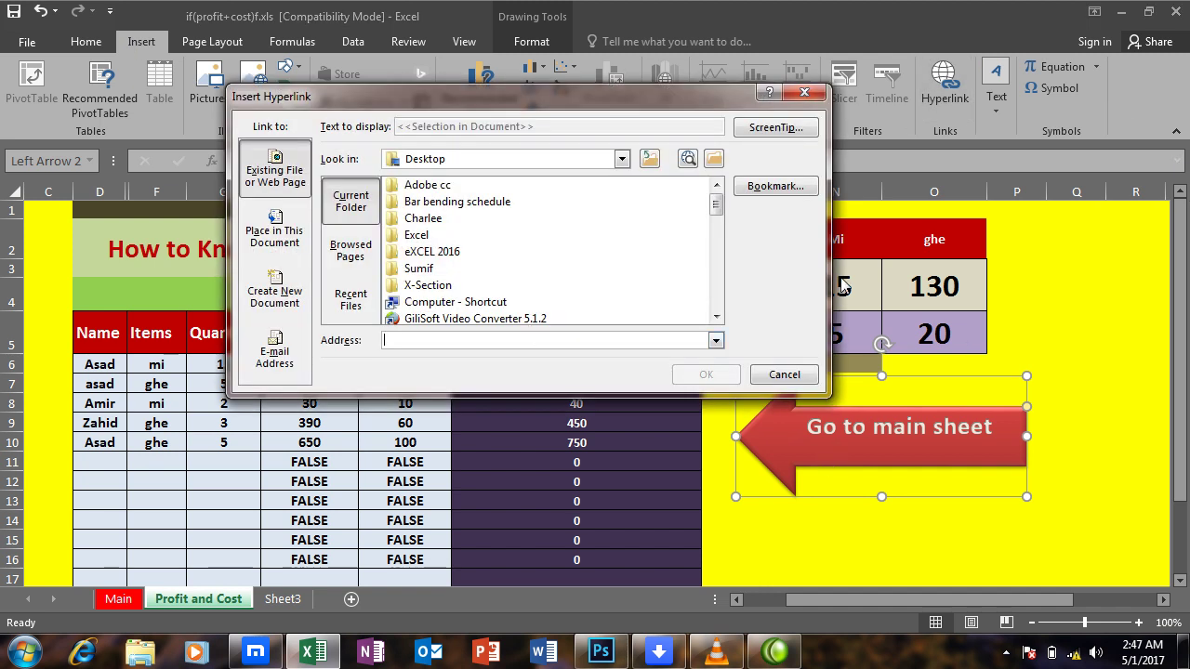
click(787, 189)
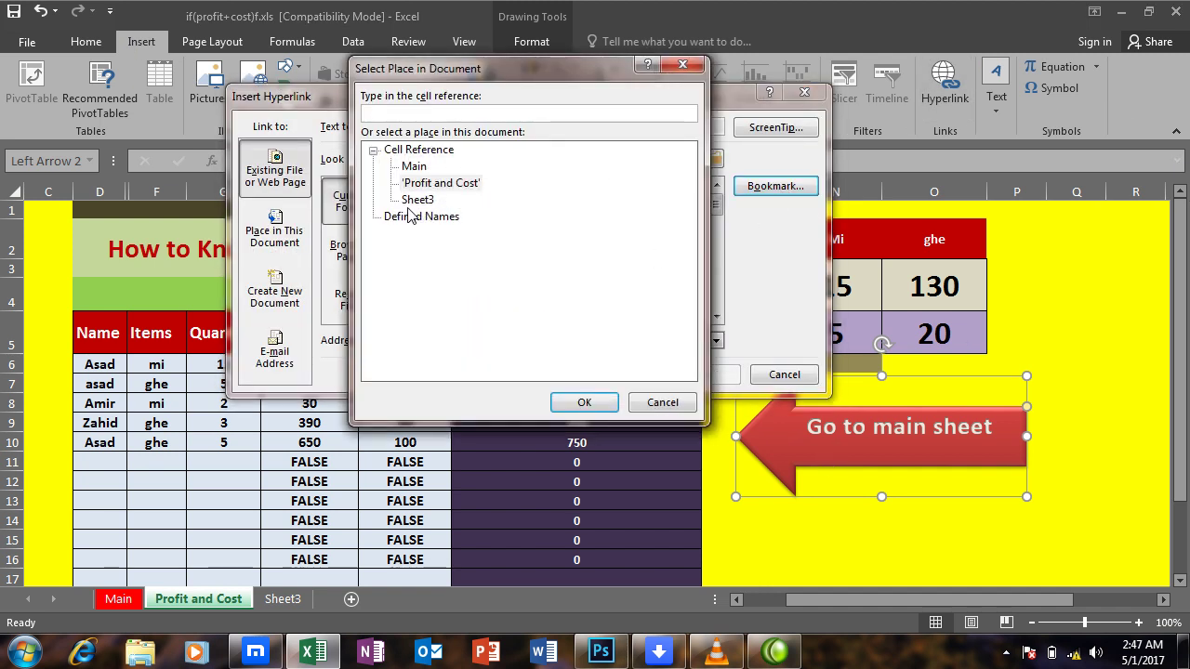
click(413, 166)
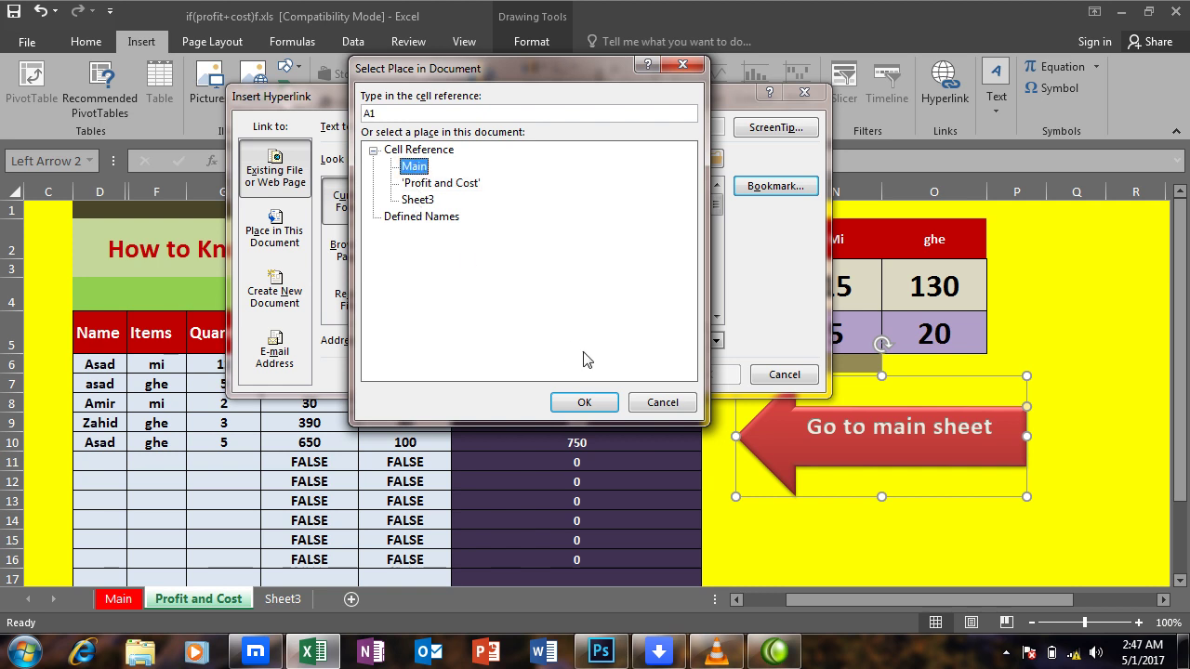
click(591, 400)
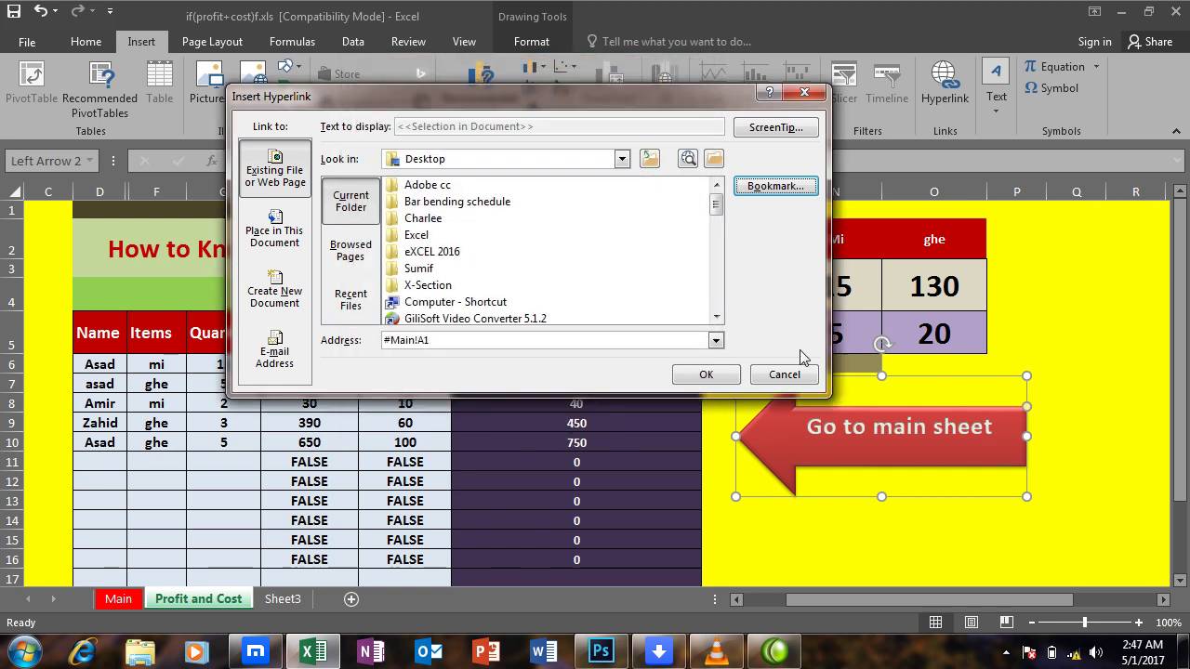
click(693, 376)
click(767, 541)
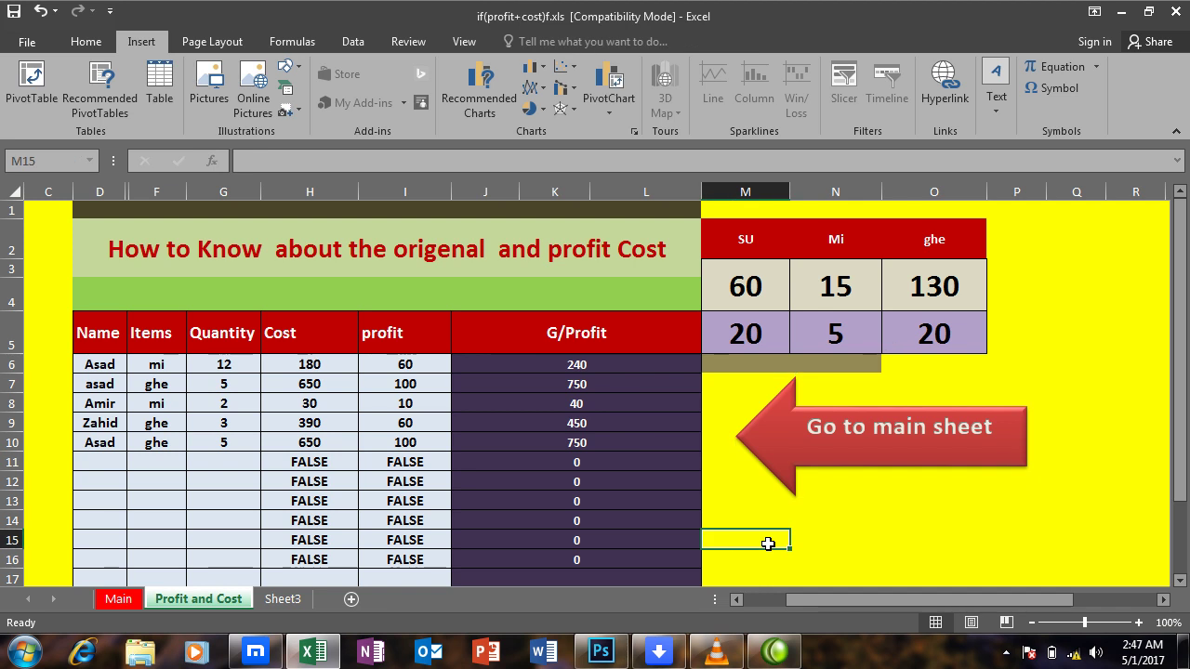
click(807, 442)
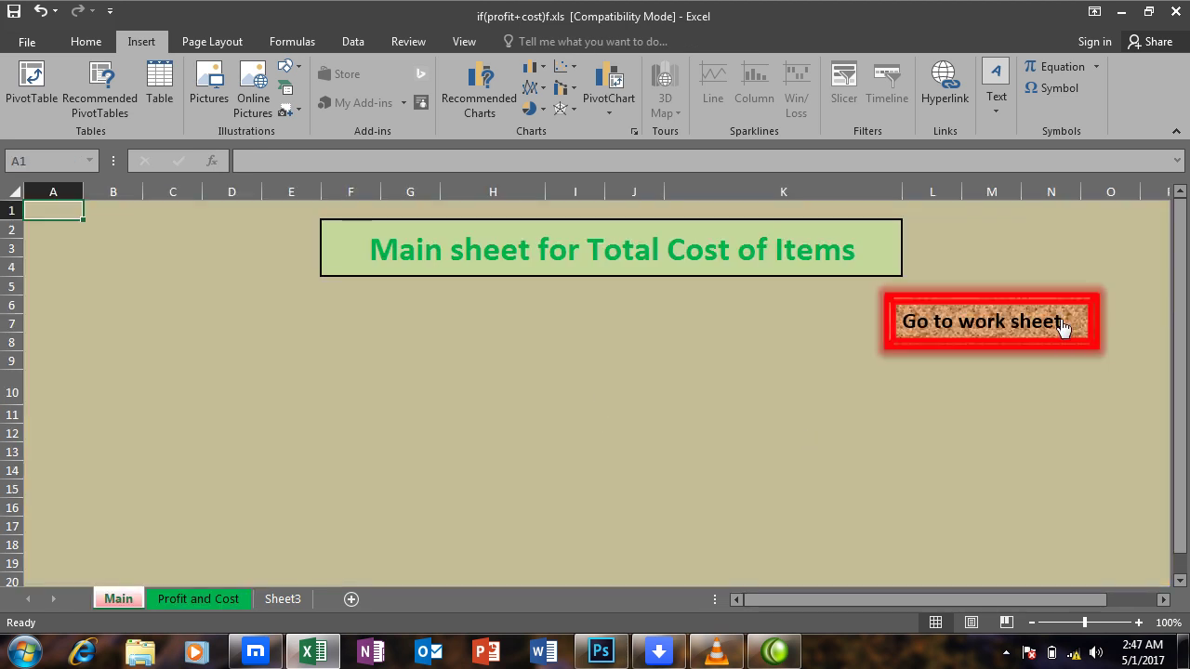
Step: Test the 'Go to work sheet' and 'Go to main sheet' links in several round trips
click(1020, 320)
click(1052, 427)
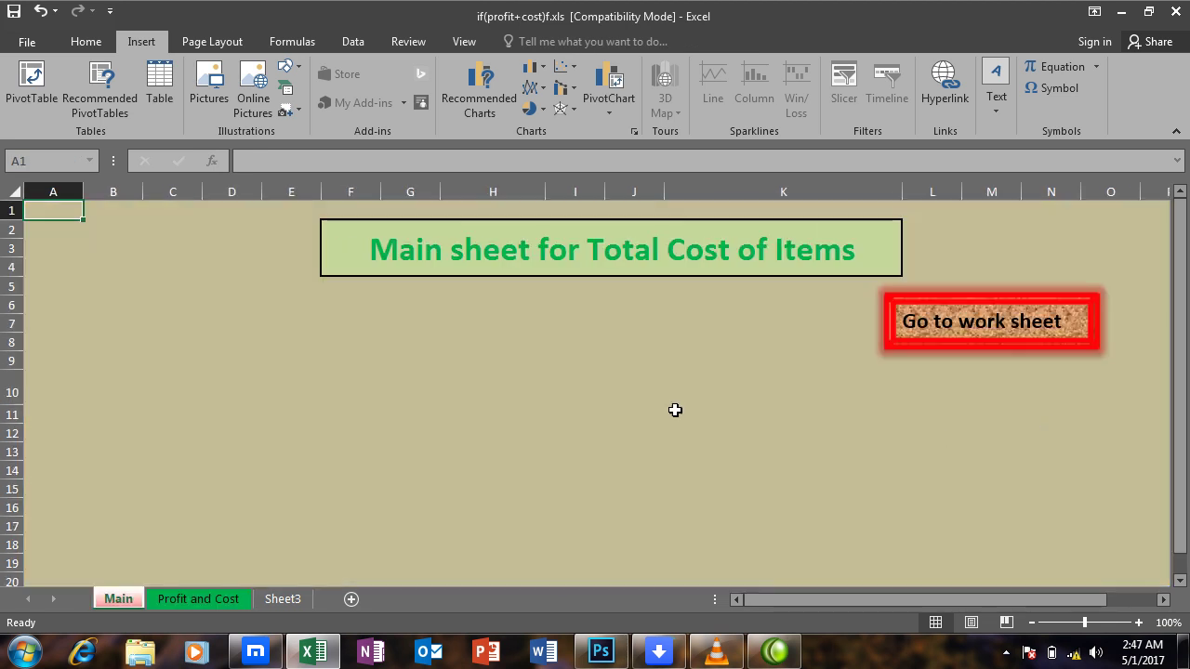
click(916, 325)
click(971, 449)
click(932, 329)
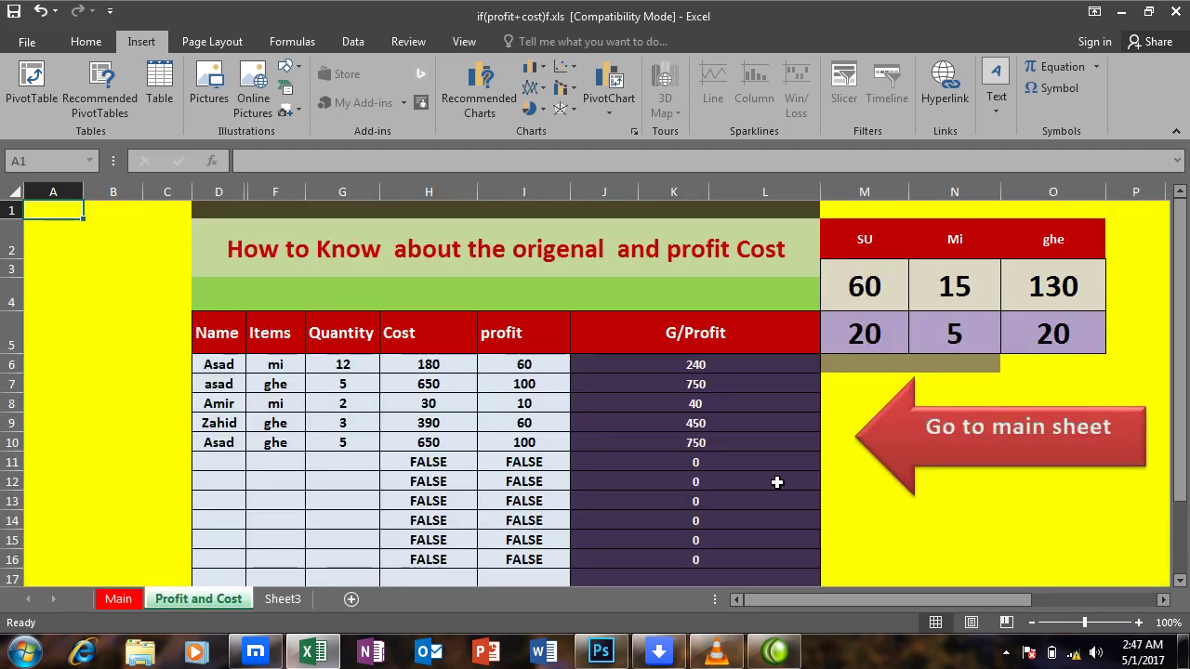
click(954, 461)
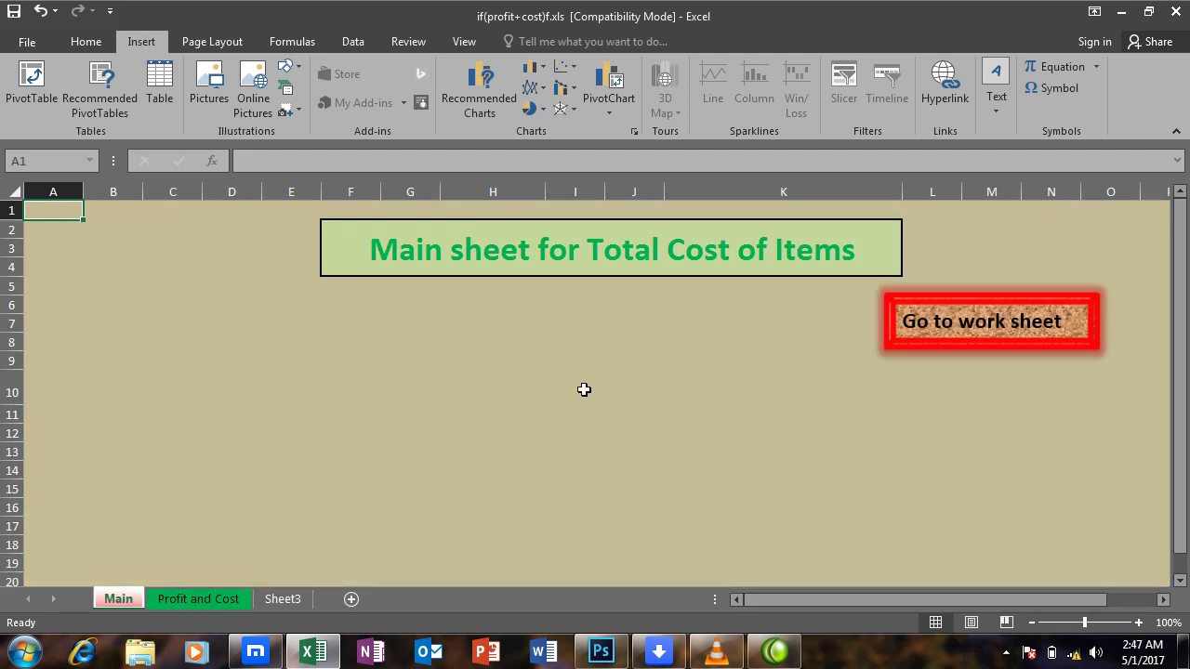
click(228, 602)
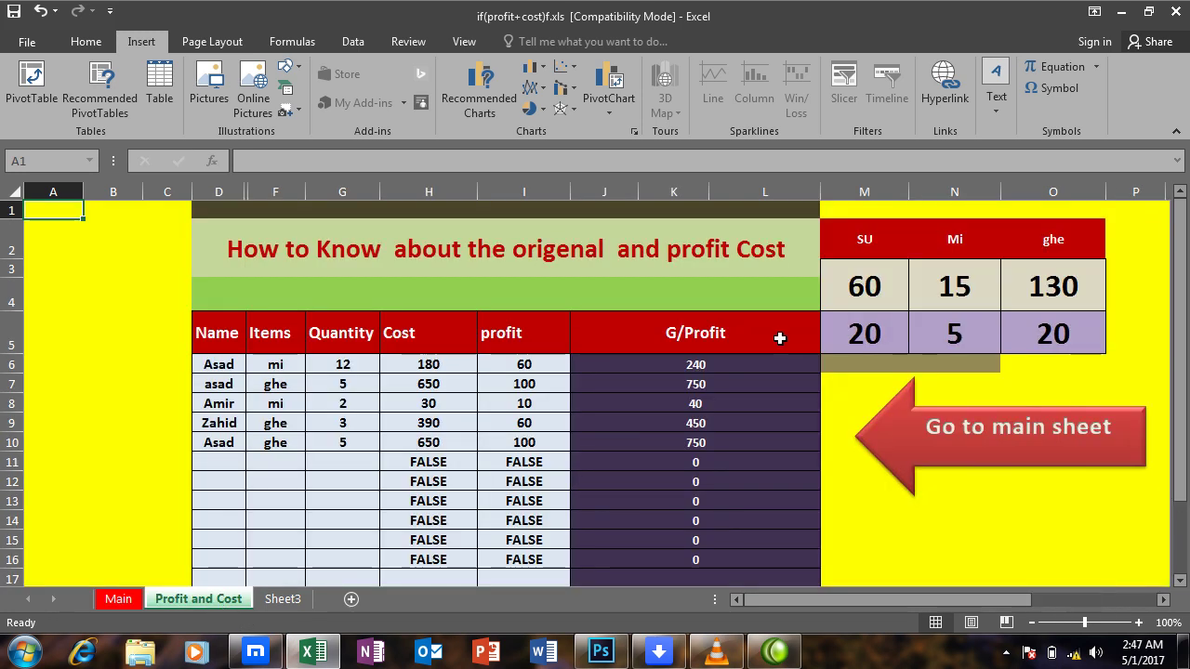
Step: Check the Cost, profit and G/Profit formulas, then copy the G/Profit totals J6:L17
drag(674, 369, 673, 476)
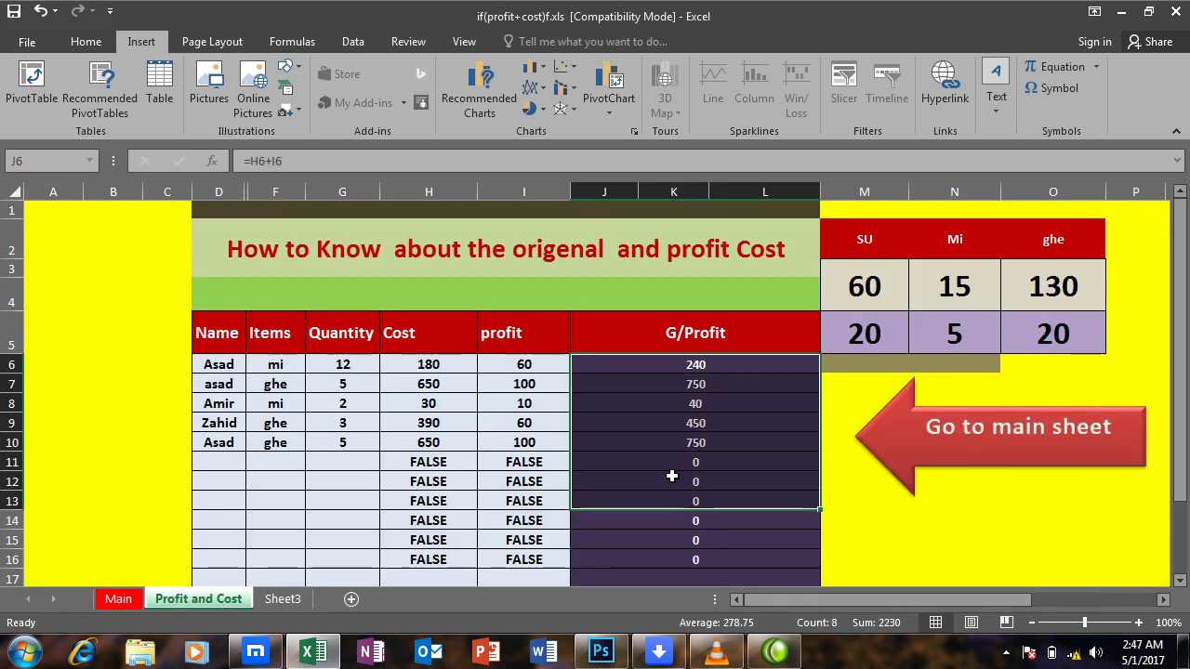
click(691, 404)
click(420, 364)
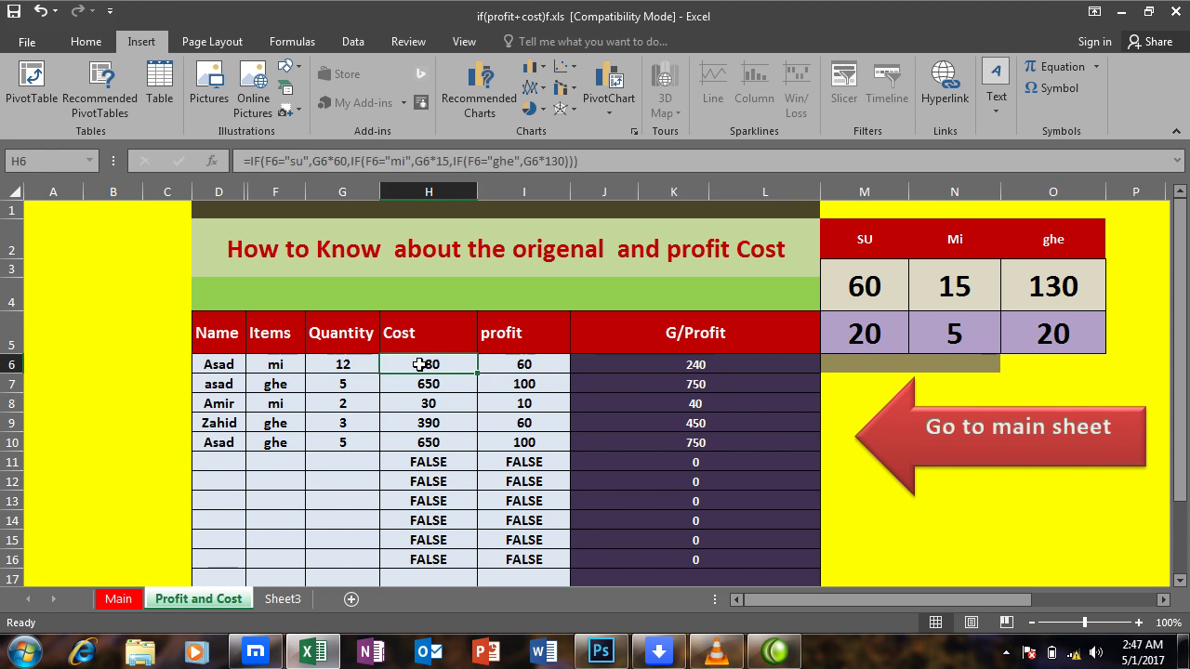
click(521, 365)
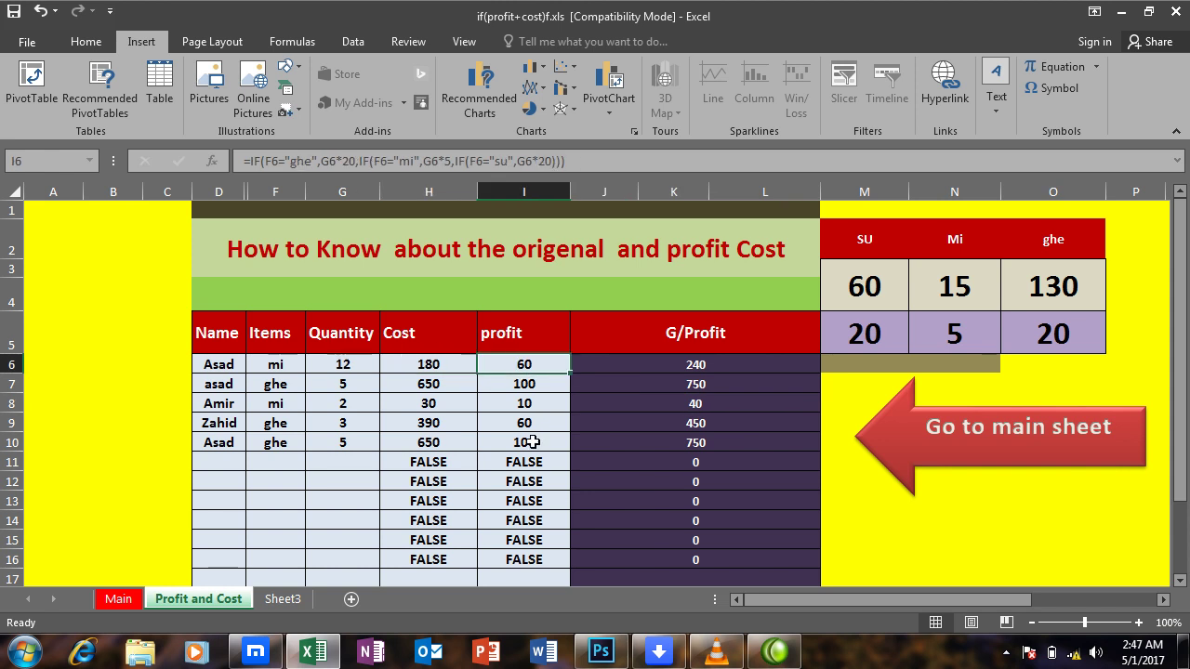
click(583, 405)
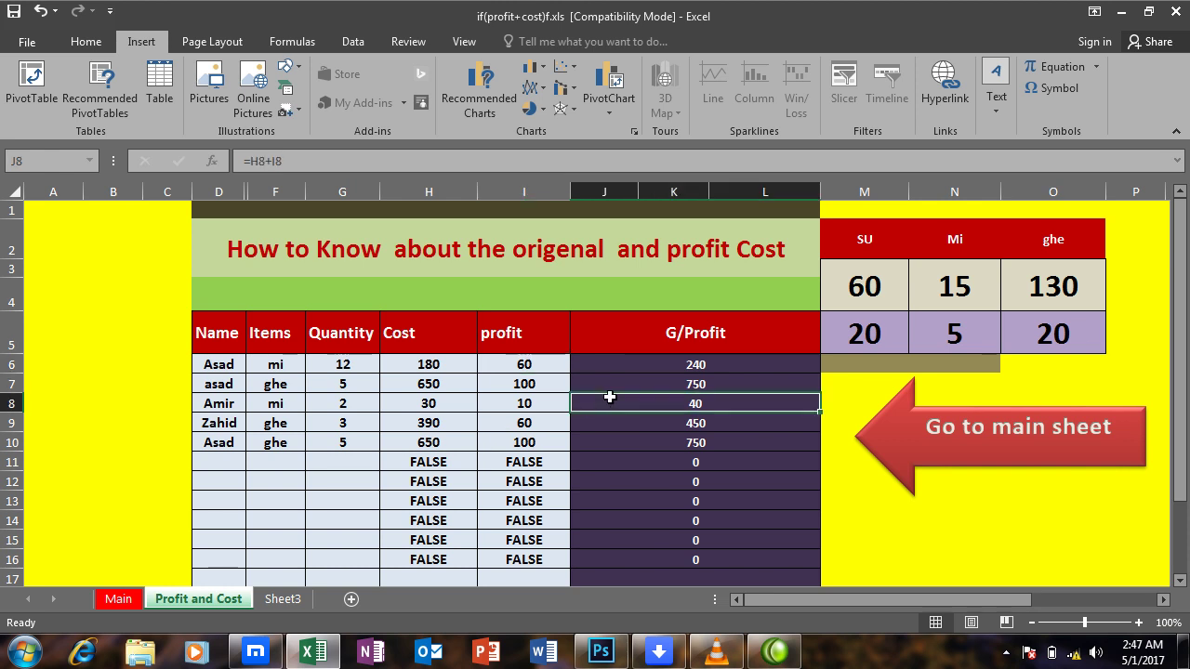
drag(630, 357, 648, 571)
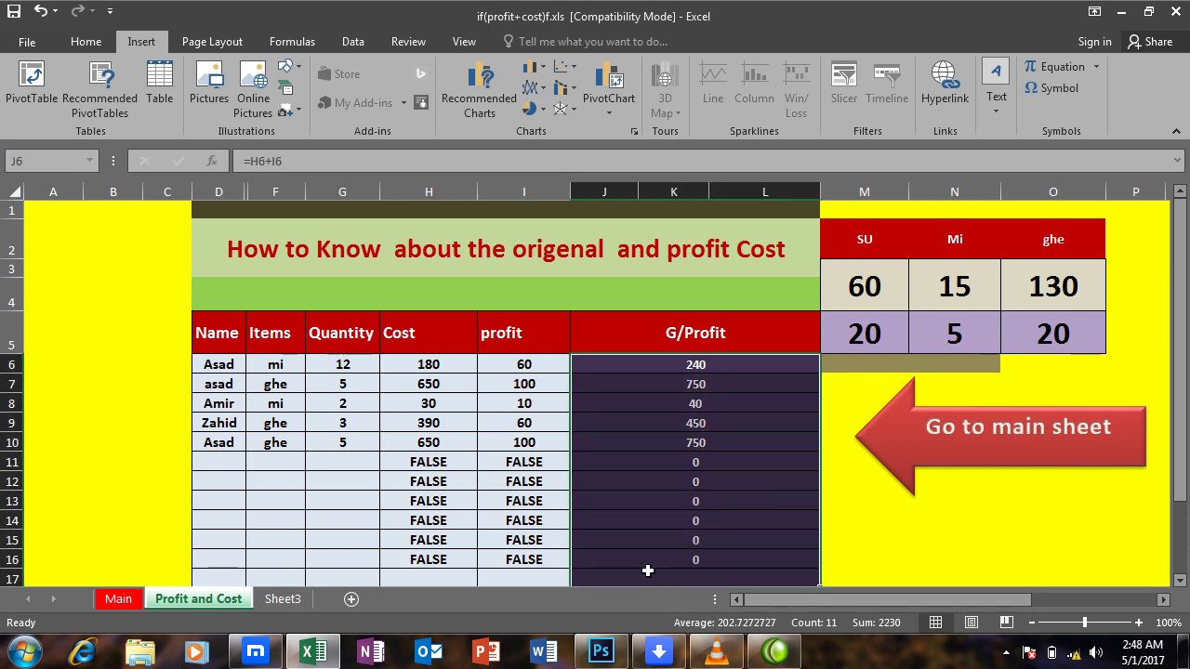
key(ctrl+c)
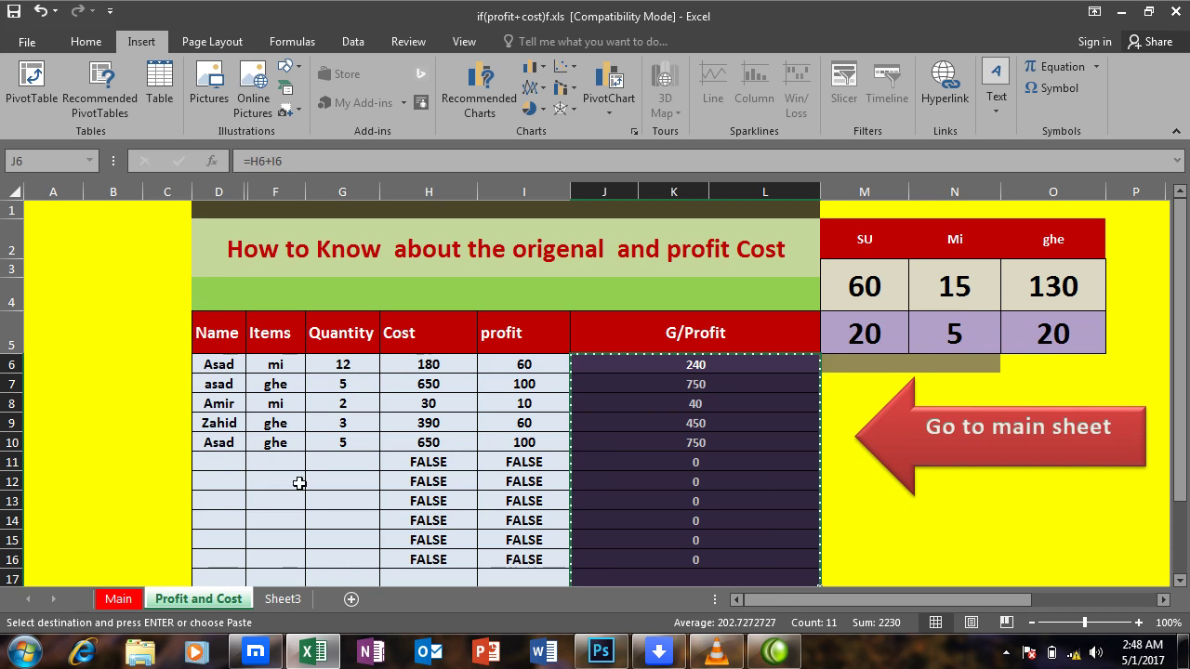
Step: Select H6:H17 on the Main sheet and bring up the paste options
click(117, 600)
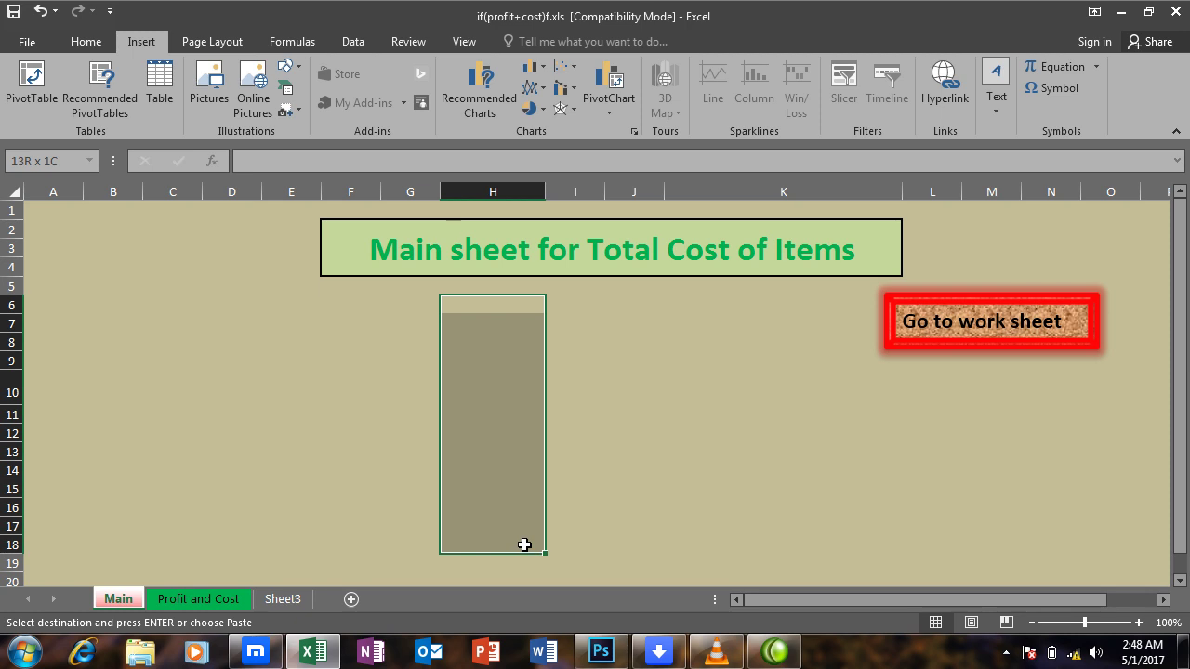
drag(529, 296, 523, 530)
right_click(461, 314)
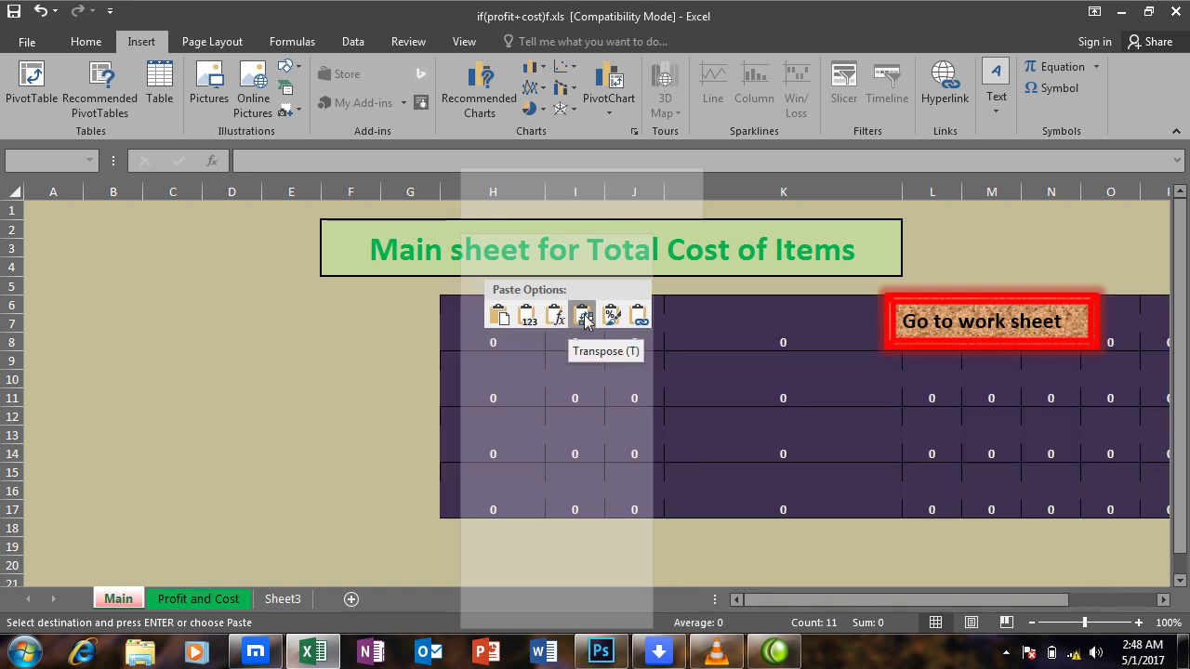
Step: Paste the G/Profit totals as links and clear the extra 750 from H10
click(636, 316)
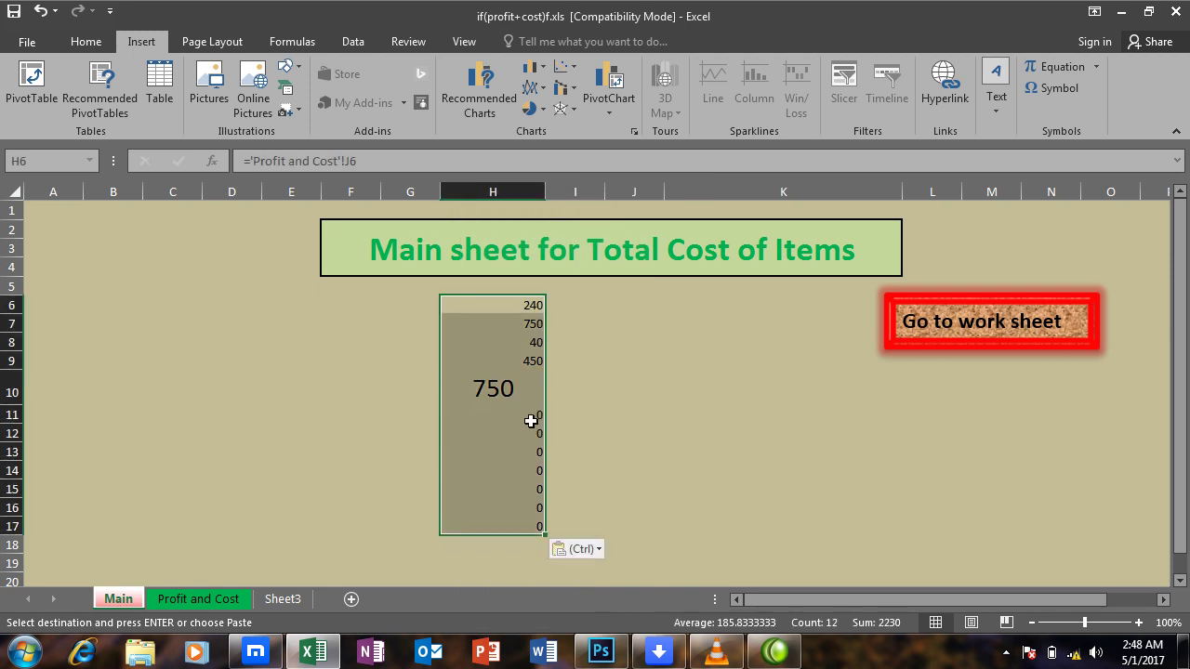
click(483, 428)
click(494, 389)
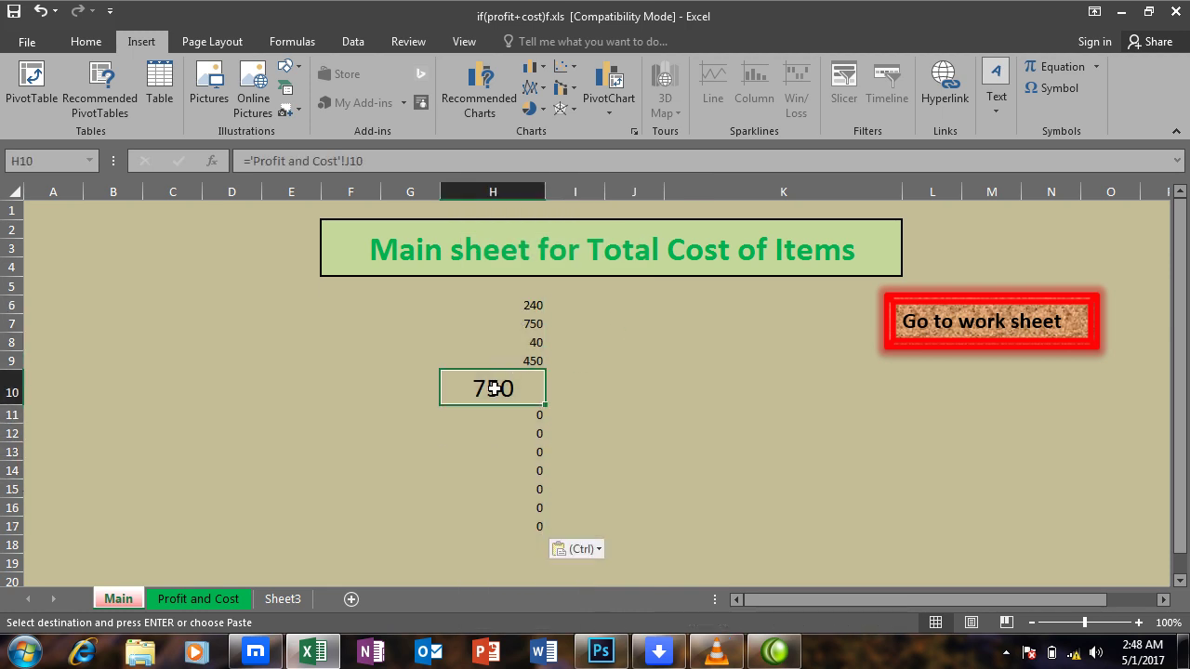
key(Delete)
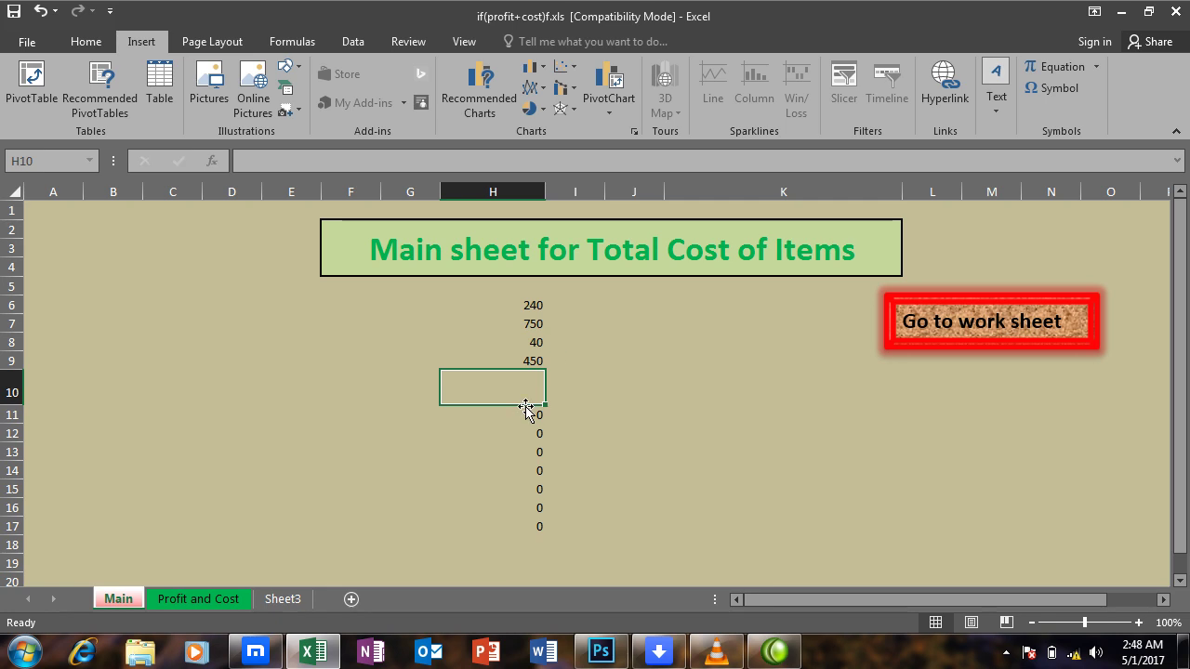
drag(528, 408, 526, 462)
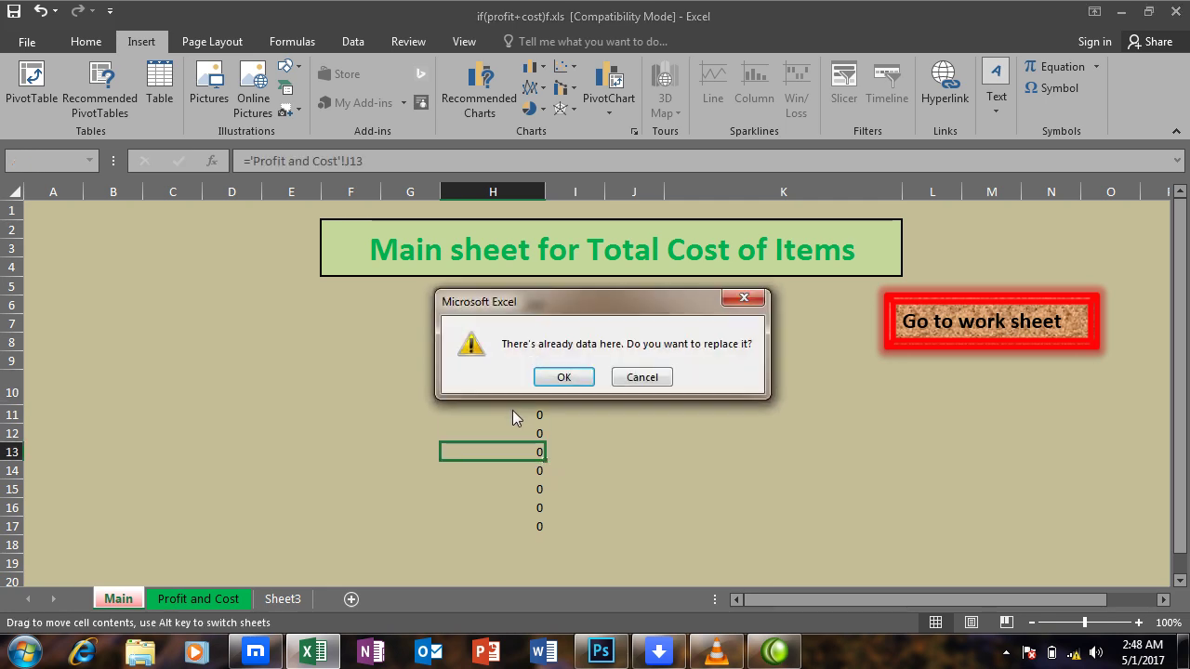
click(635, 378)
Step: Delete the zeros in H11:H17, leaving 240, 750, 40 and 450 in H6:H9
drag(528, 414, 525, 523)
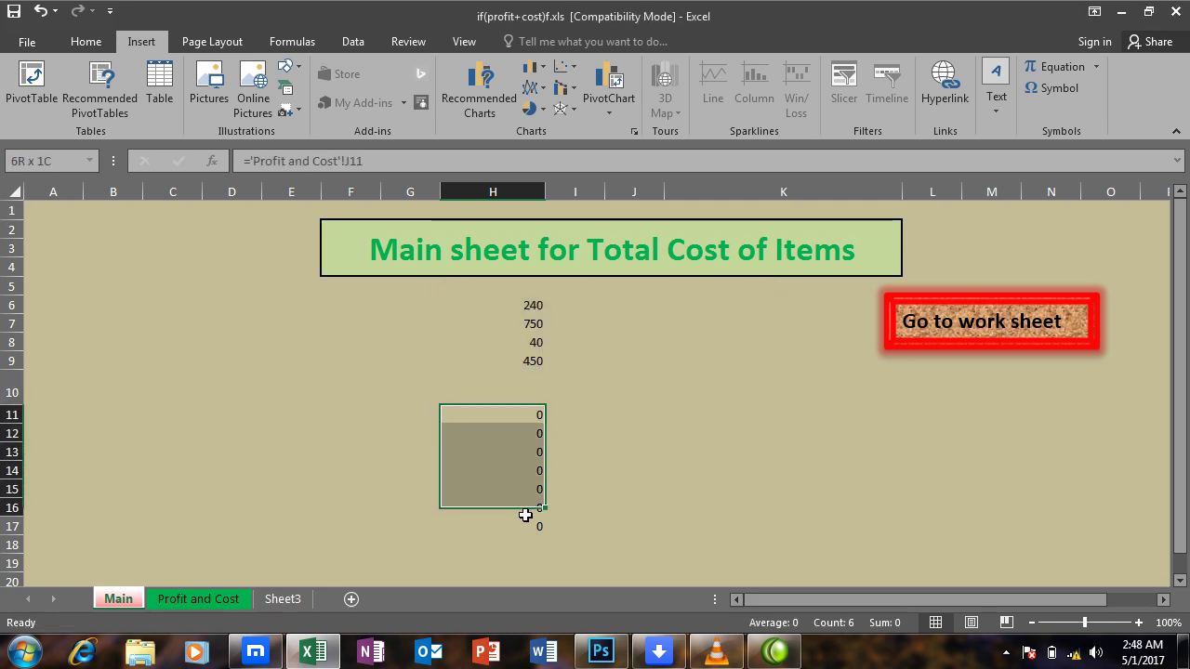
key(Delete)
drag(511, 303, 528, 362)
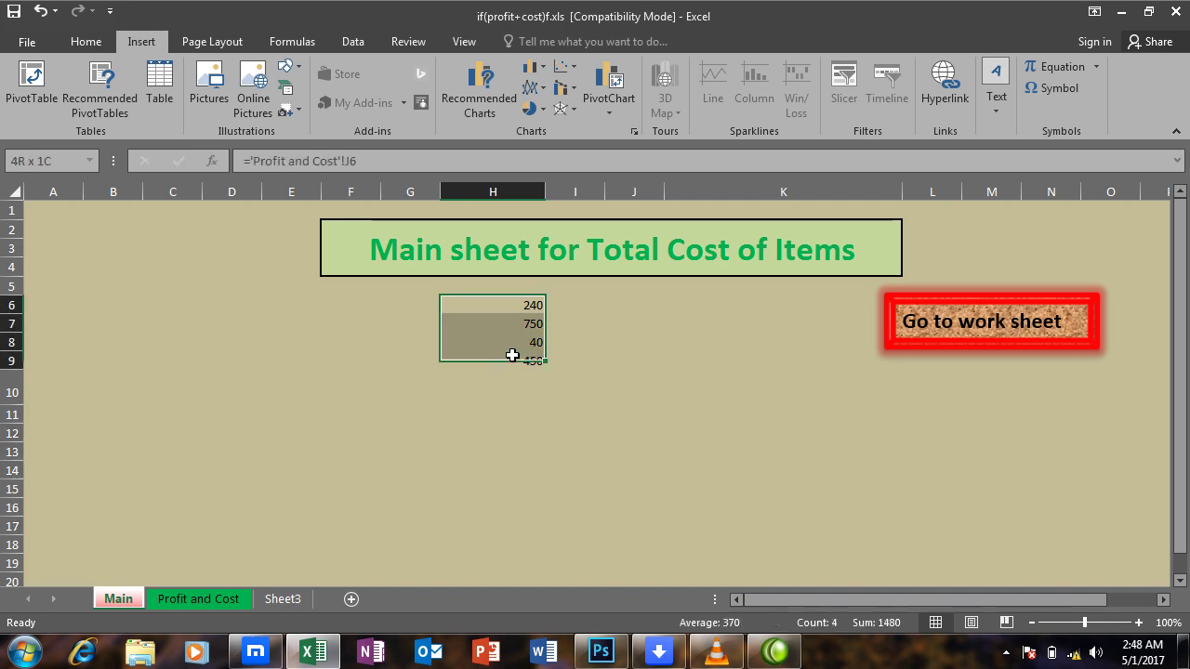
click(80, 44)
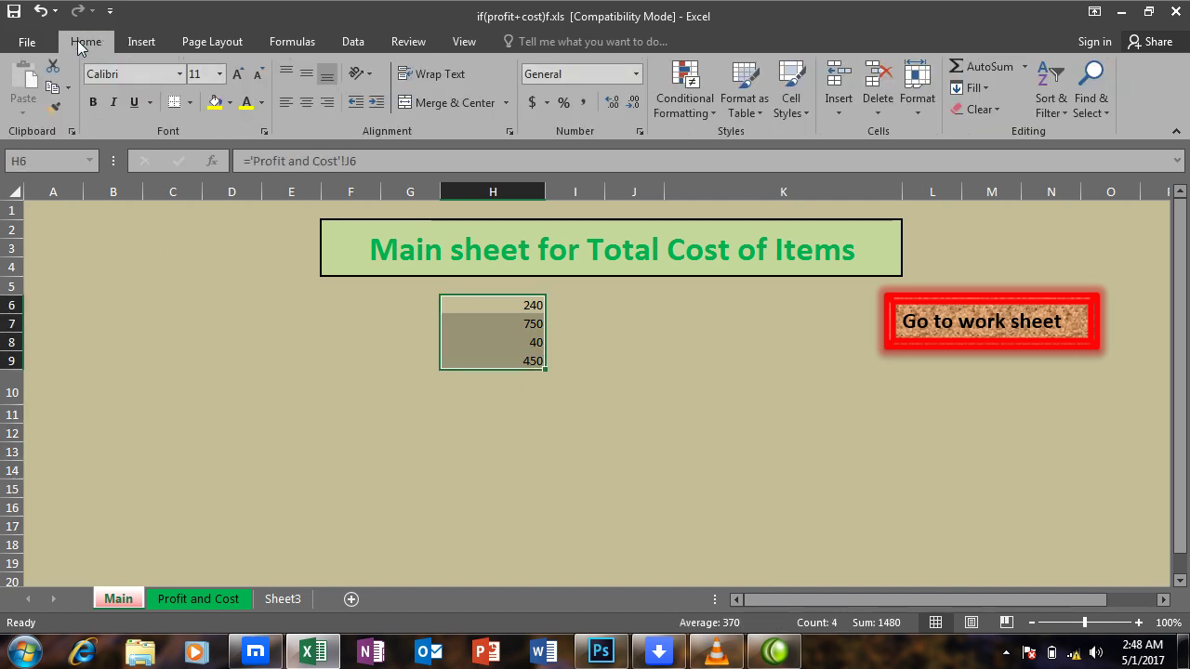
Step: Give H6:H9 all borders, centred alignment, bold text and 18-point font
click(190, 102)
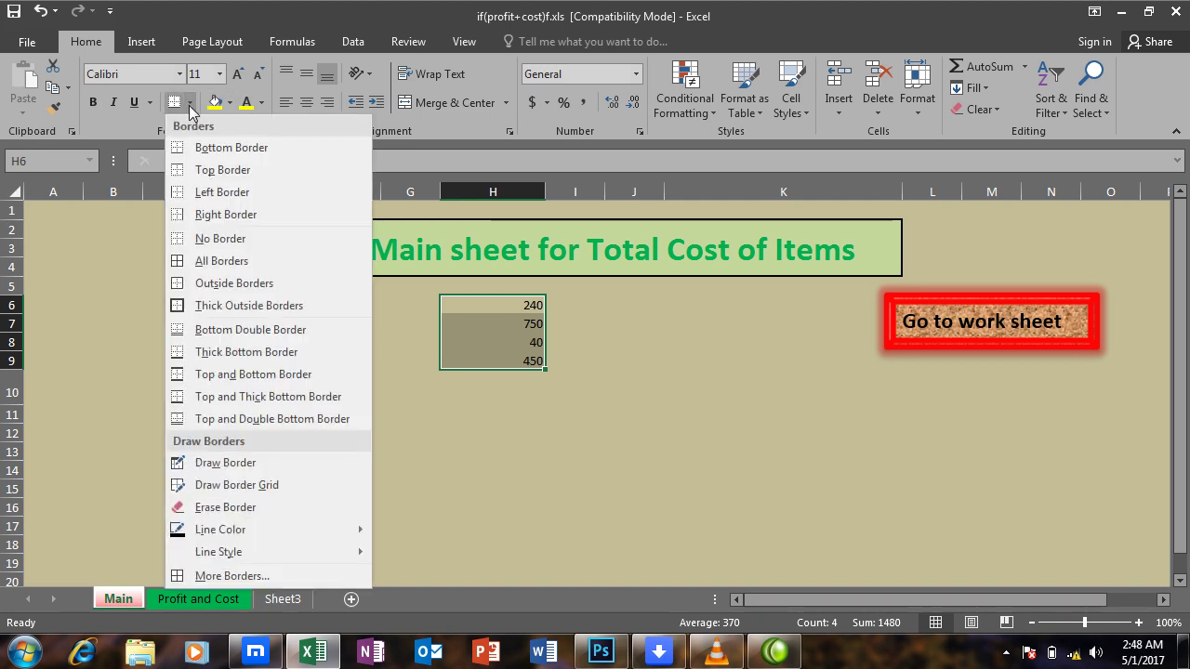
click(201, 261)
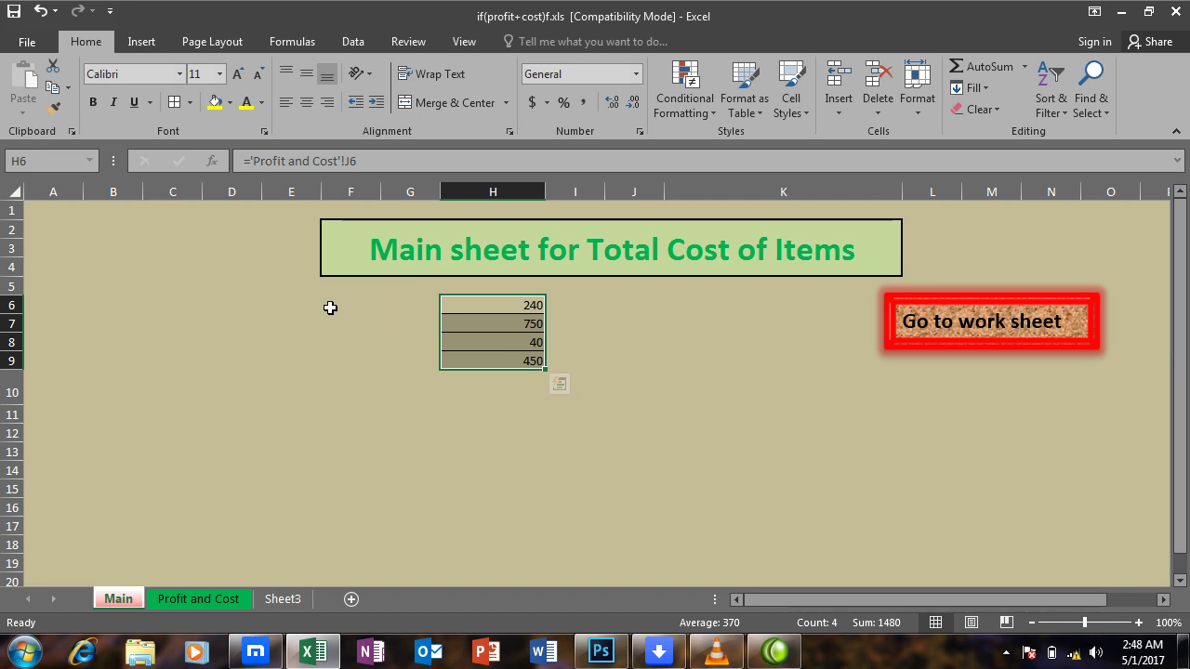
click(302, 103)
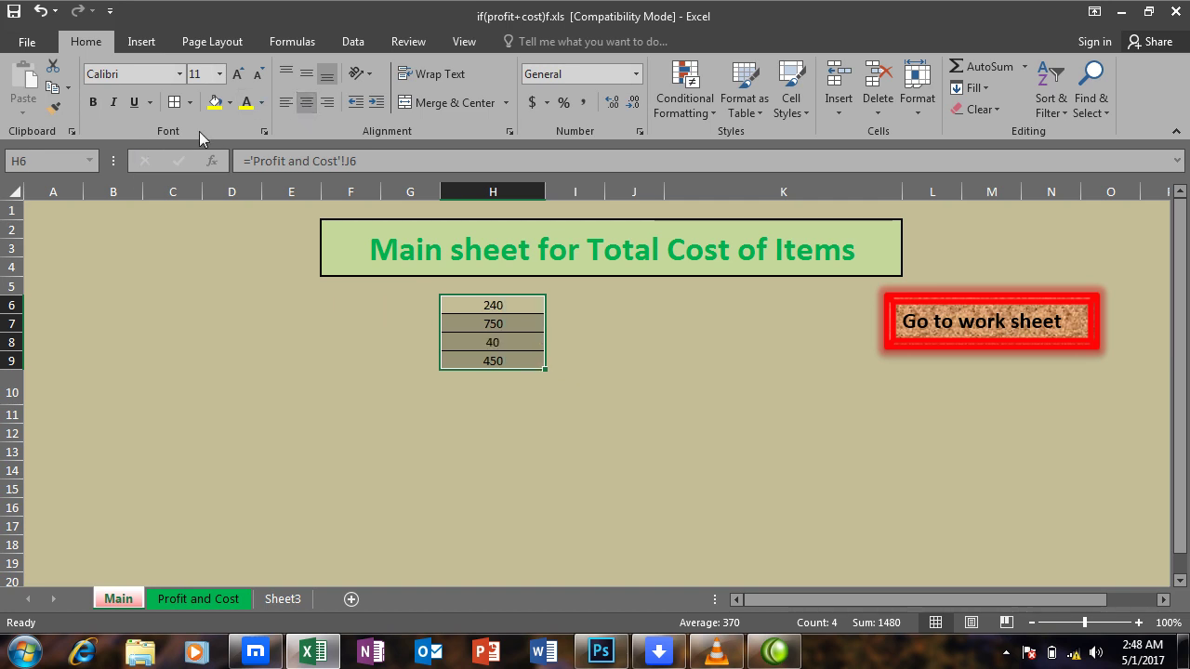
click(93, 105)
click(93, 104)
click(95, 104)
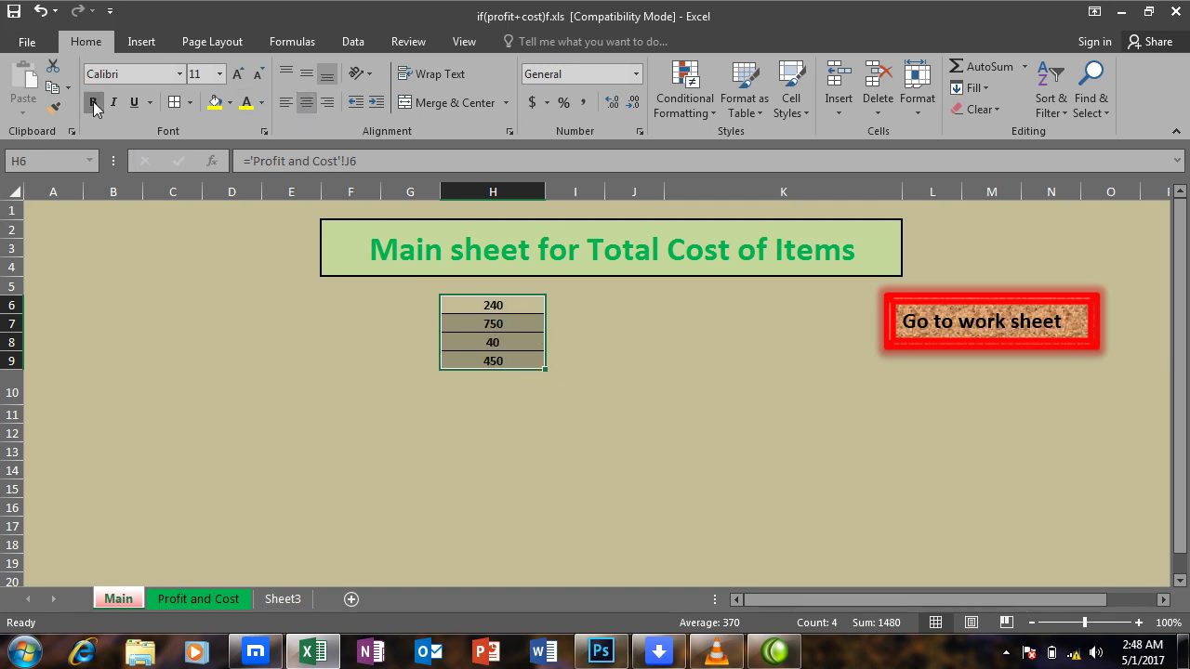
click(96, 104)
click(95, 104)
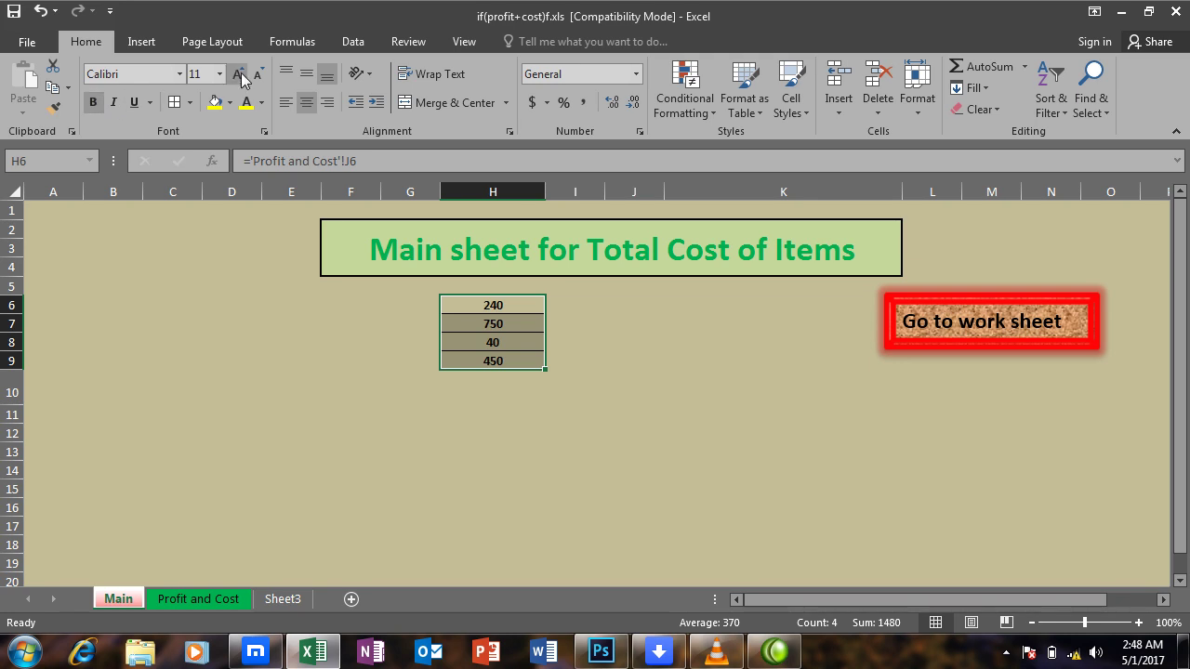
click(240, 74)
click(240, 74)
click(240, 75)
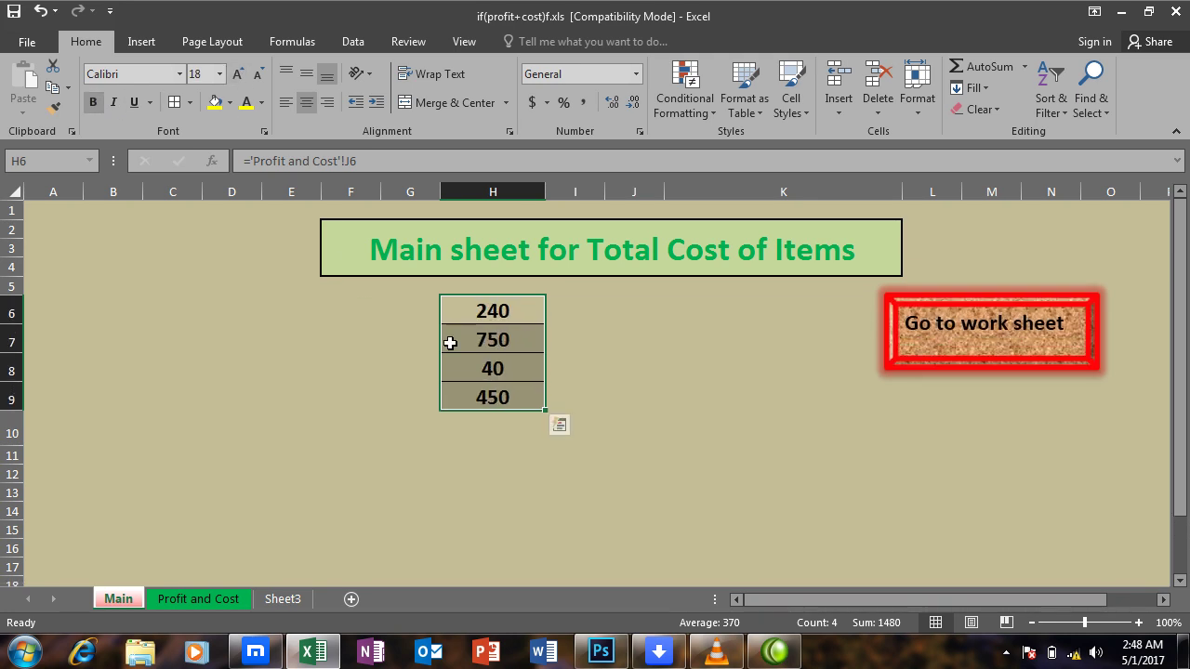
click(638, 390)
click(513, 311)
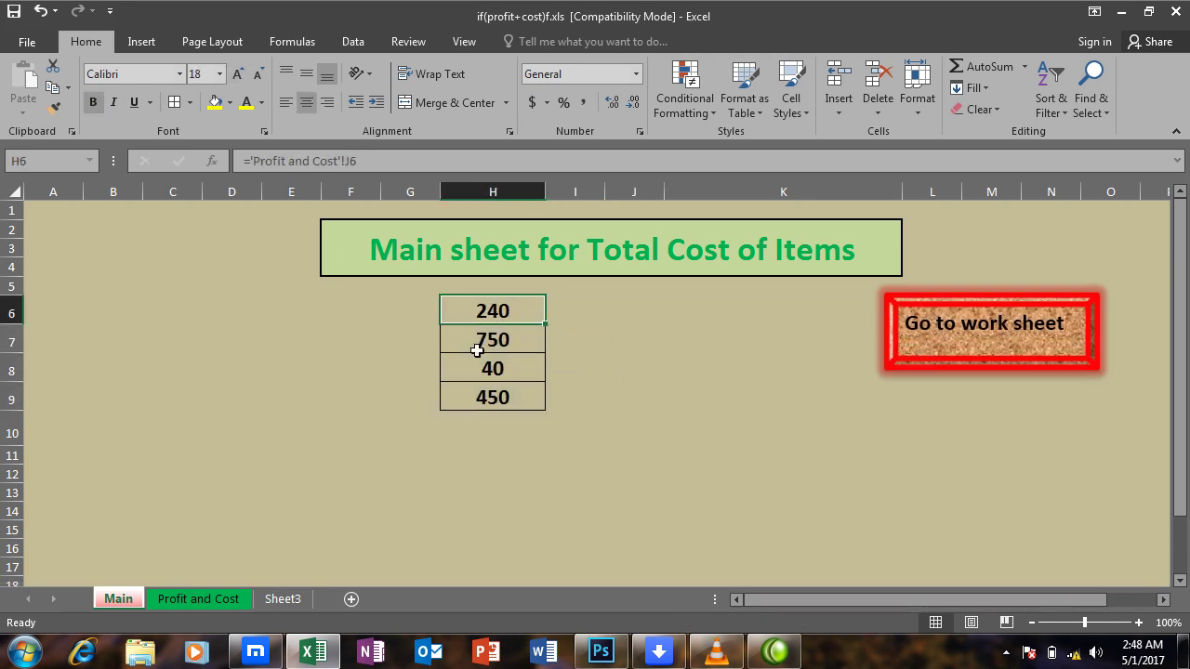
Step: On the Profit and Cost sheet, enter quantity 10 in G6
click(983, 332)
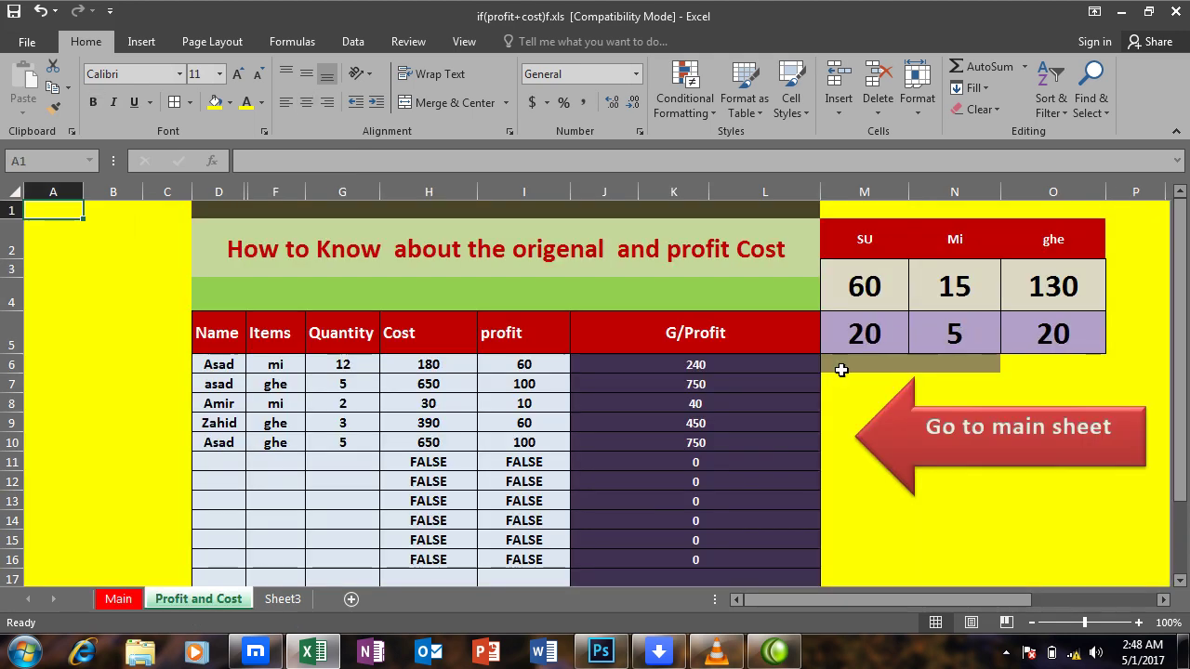
click(351, 367)
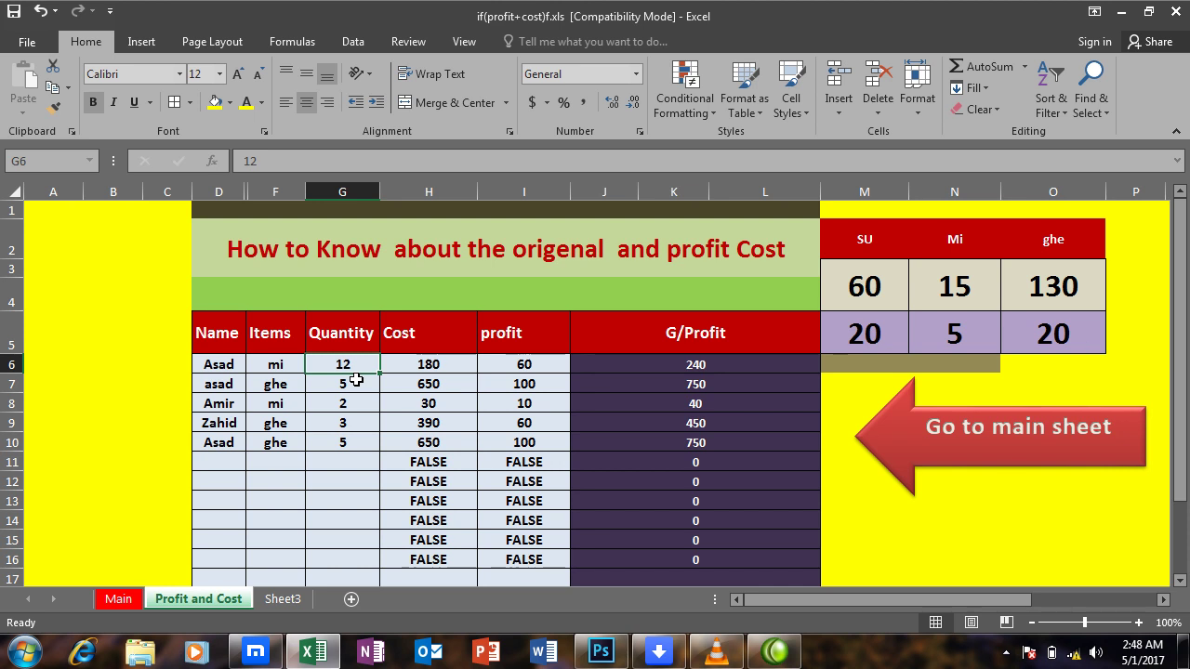
text(10)
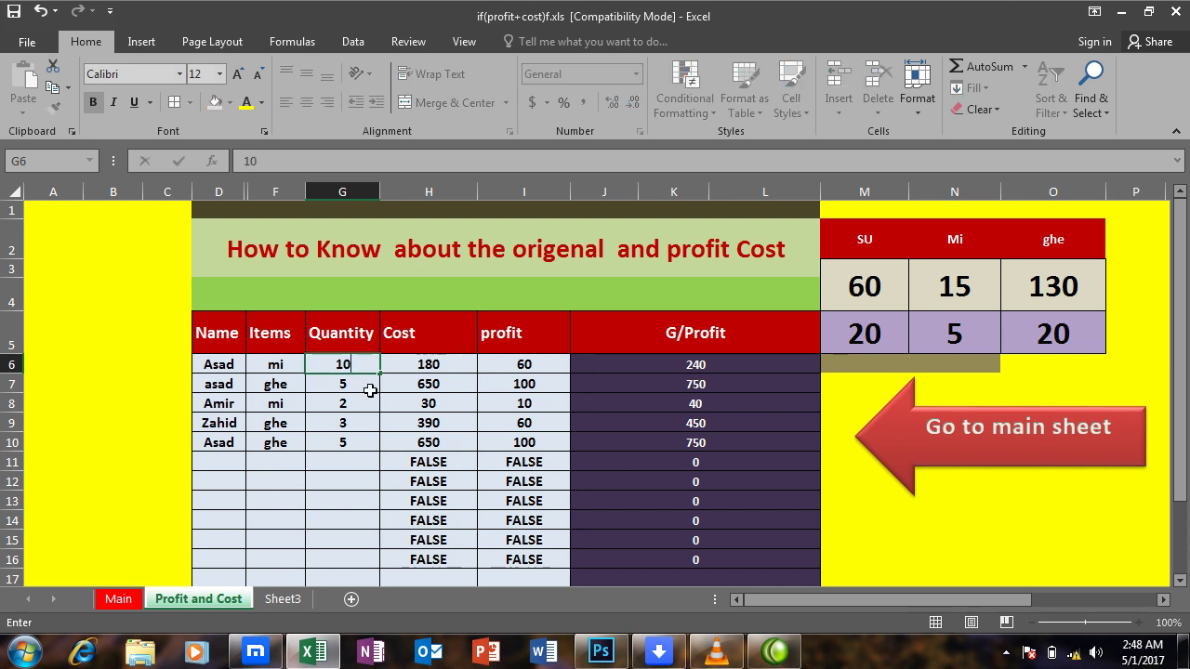
key(Return)
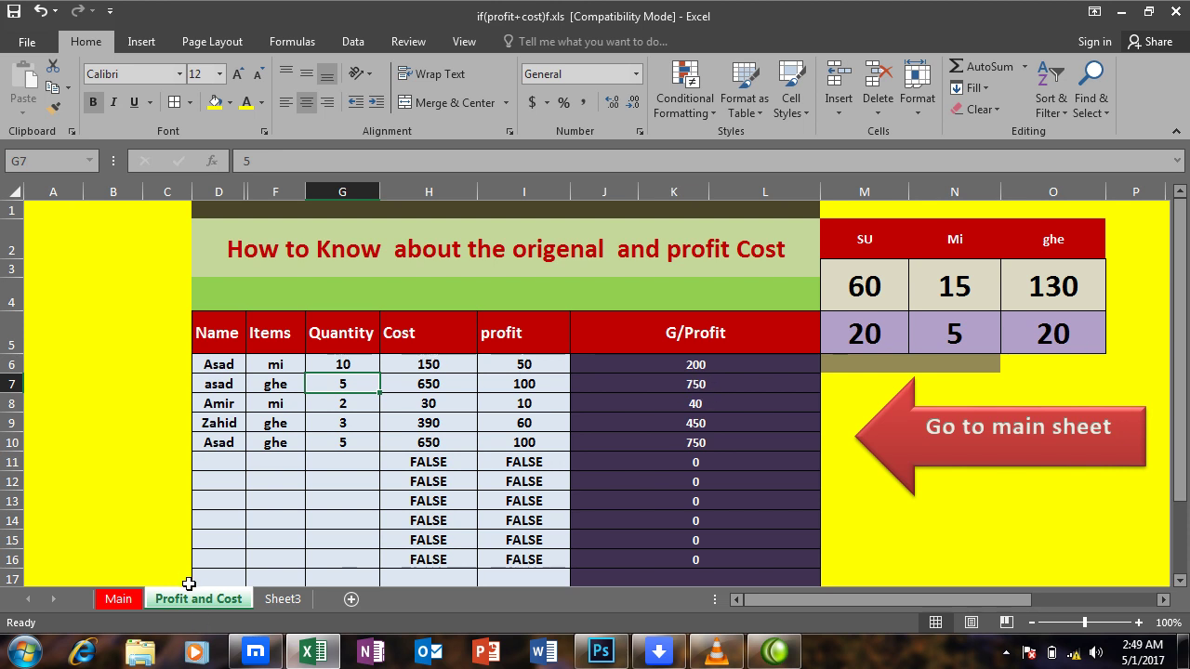
Step: Check H6's link on Main and the G/Profit formula in J8
click(931, 437)
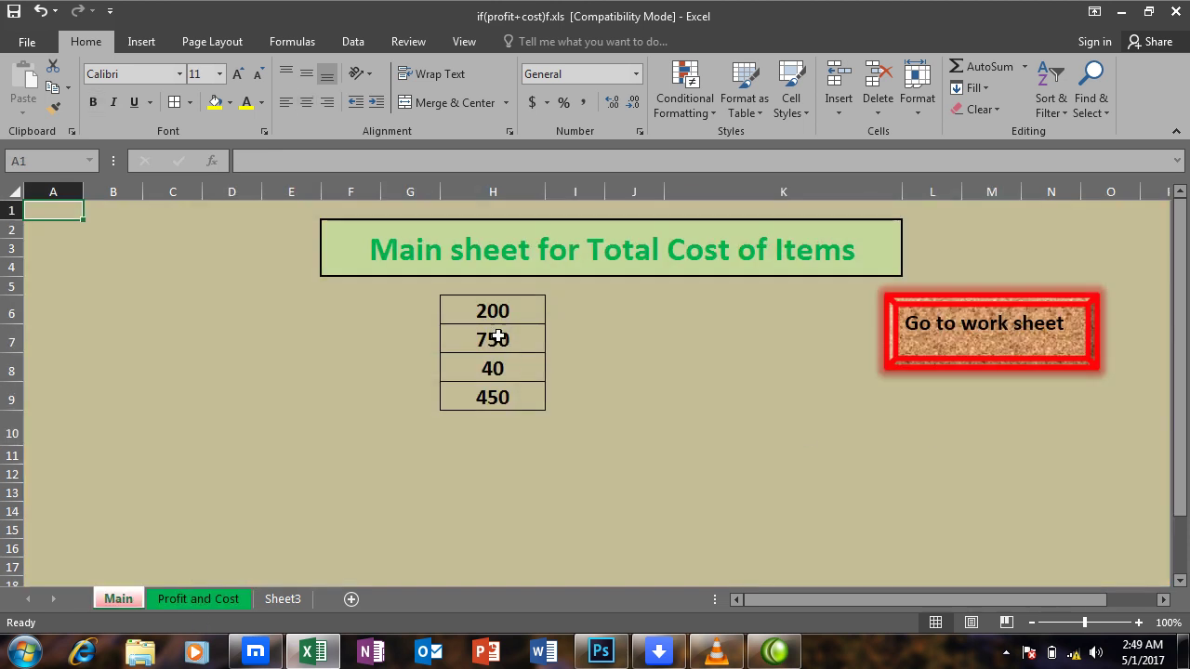
click(490, 309)
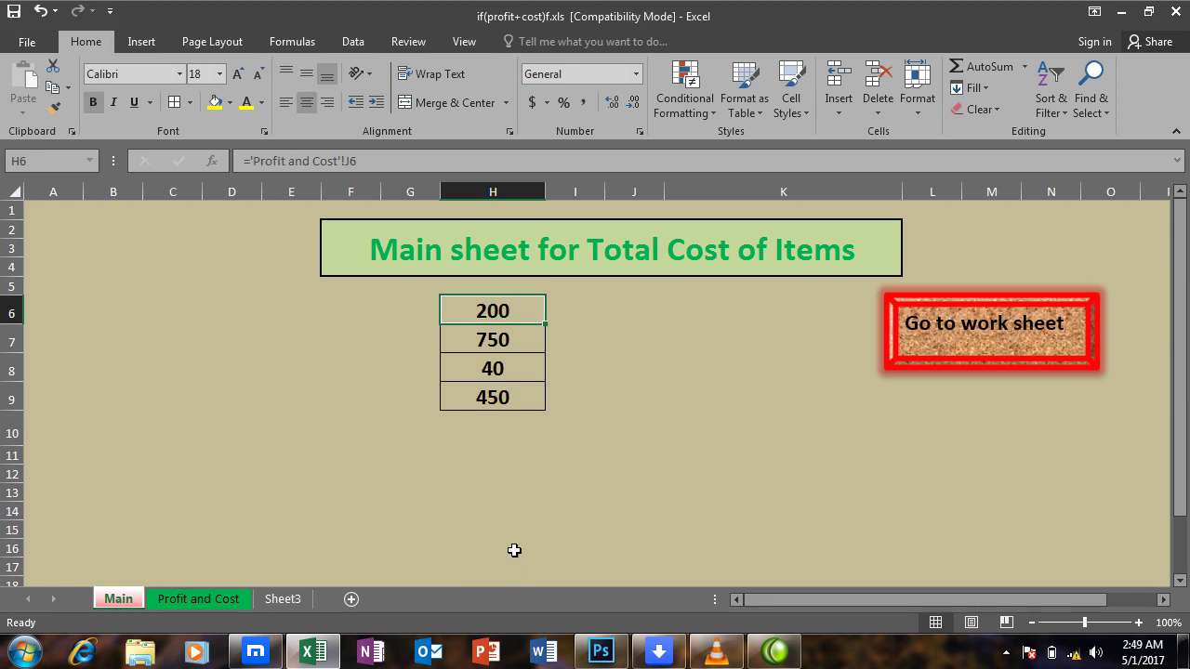
click(227, 600)
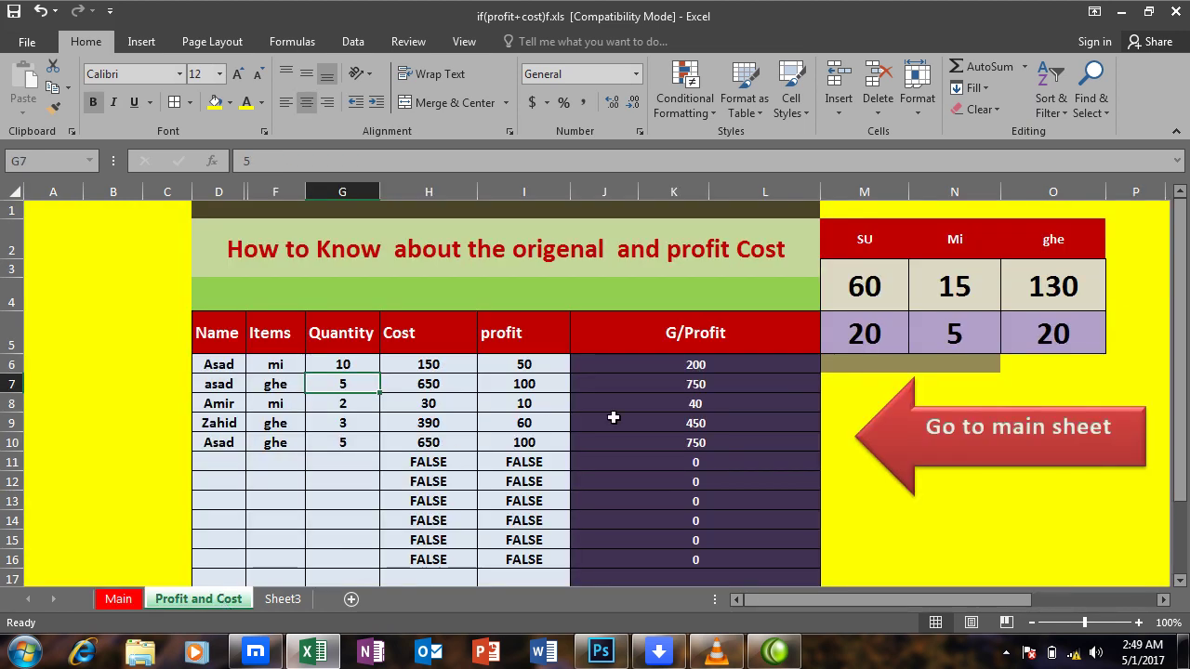
click(696, 405)
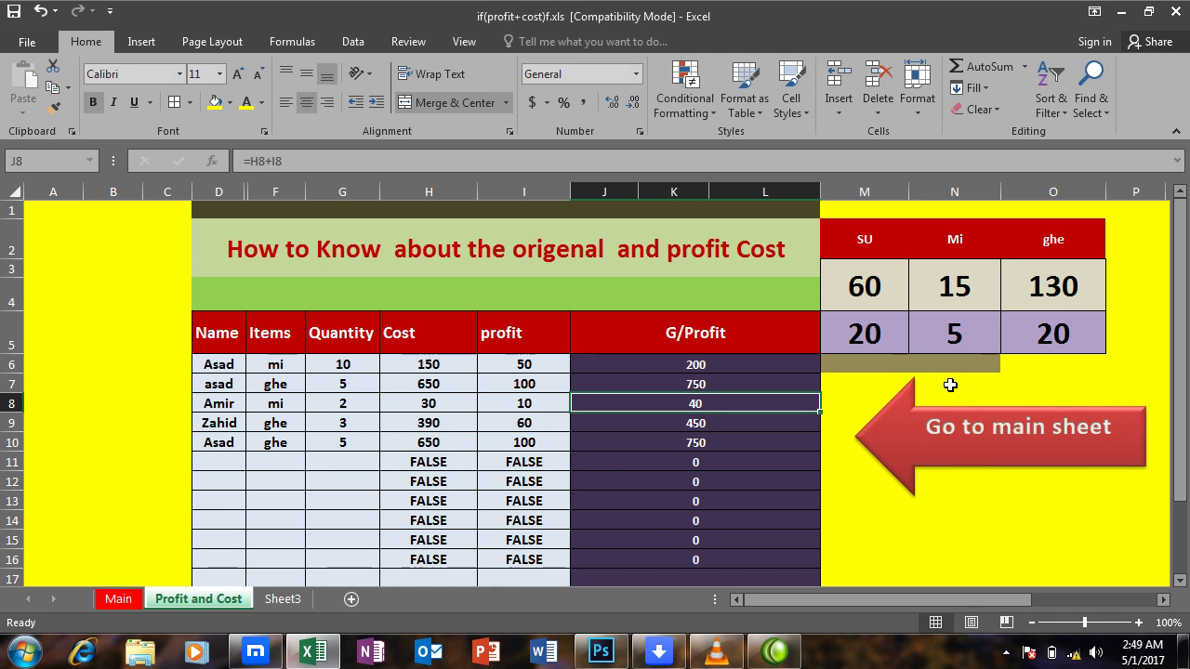
click(962, 434)
click(934, 342)
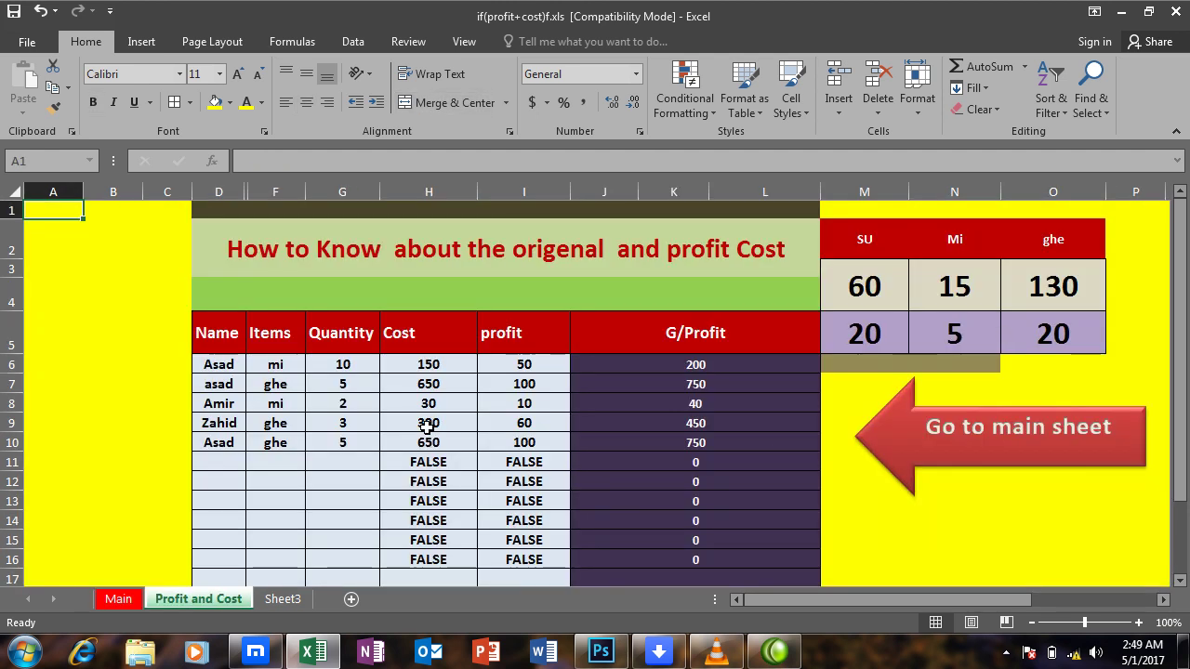
Step: Change G7's quantity from 5 to 10 and confirm Main's H7 shows 1500
click(352, 387)
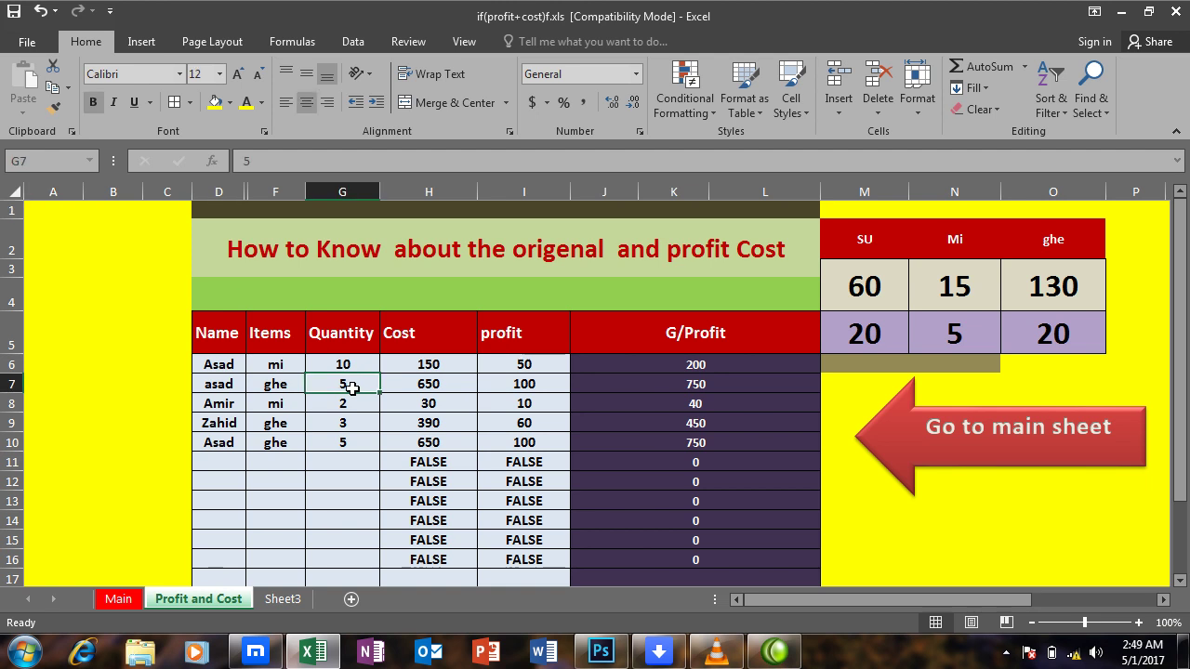
text(10)
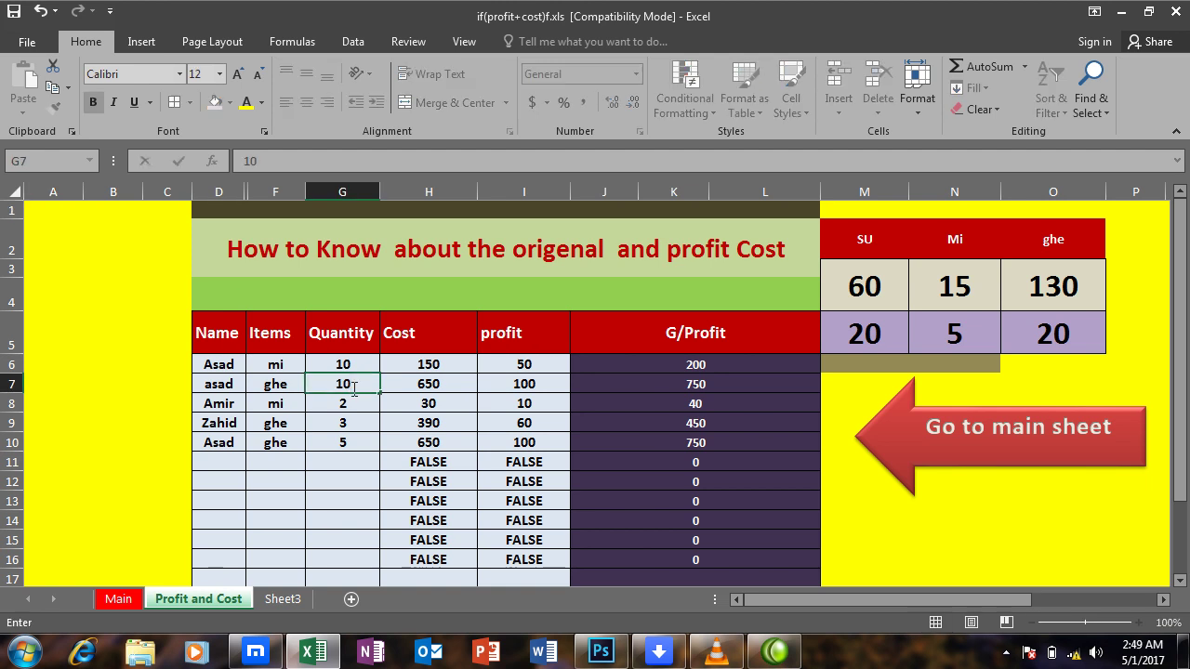
click(393, 405)
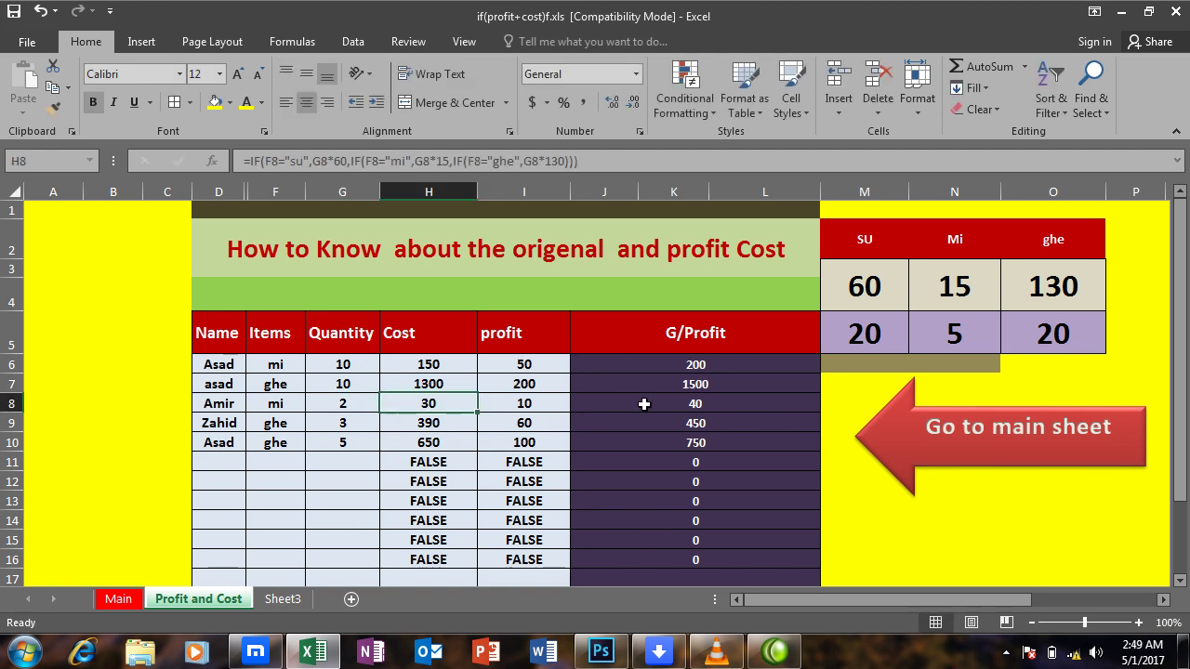
click(936, 455)
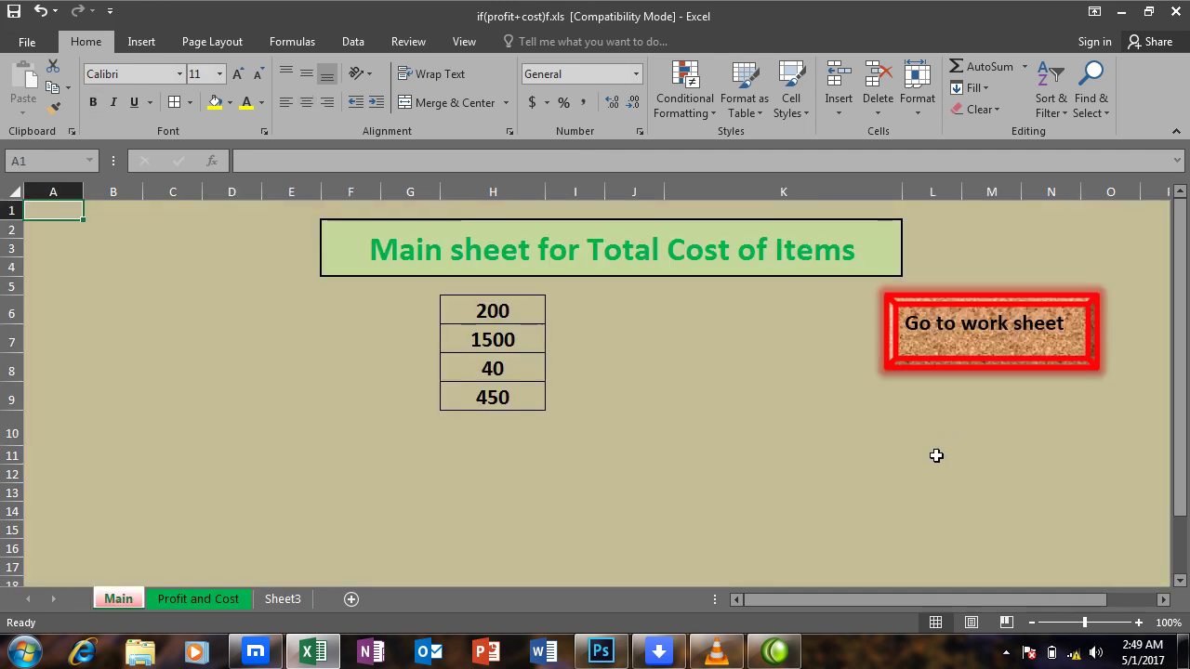
click(514, 341)
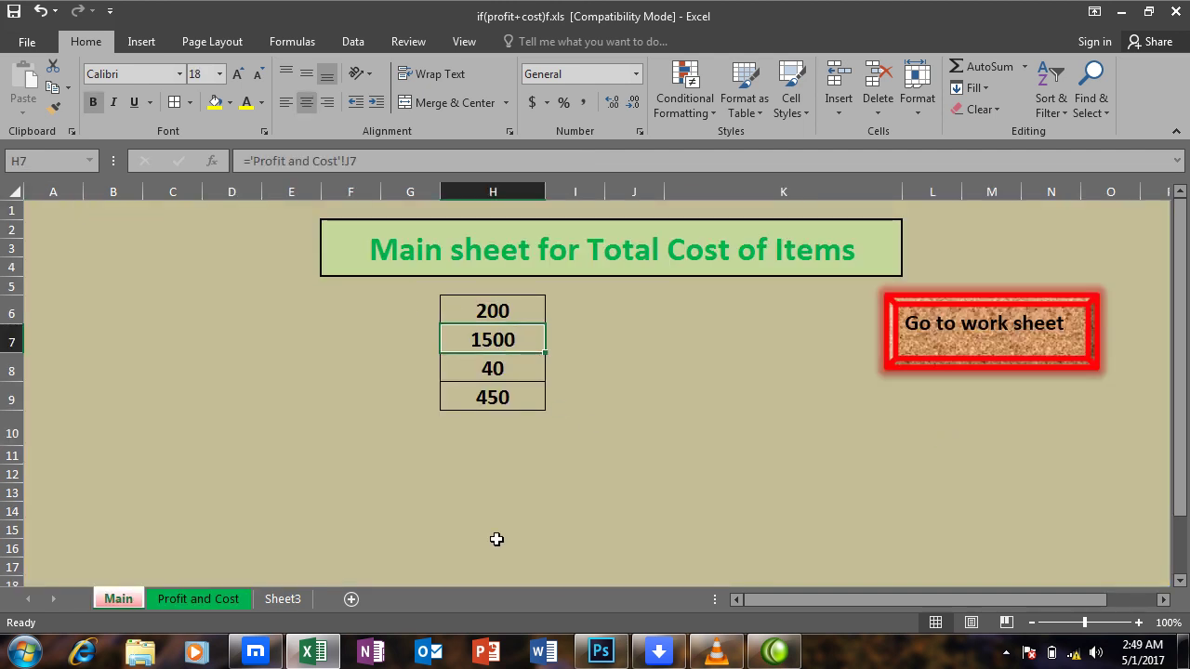
drag(469, 311, 483, 400)
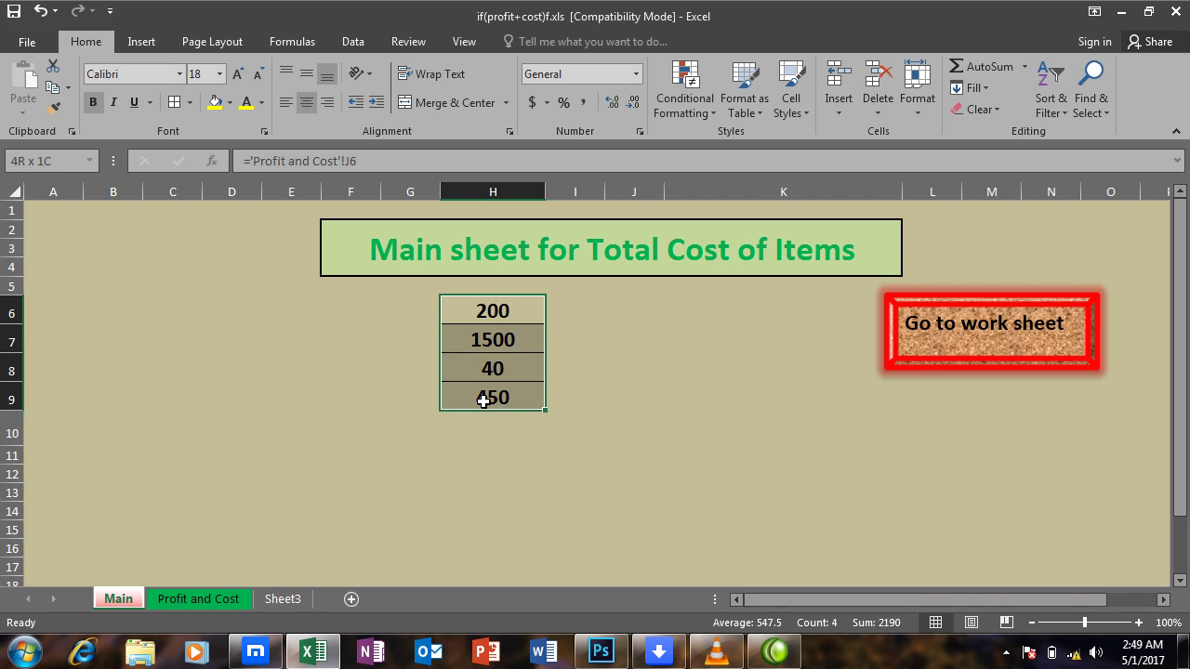
click(963, 332)
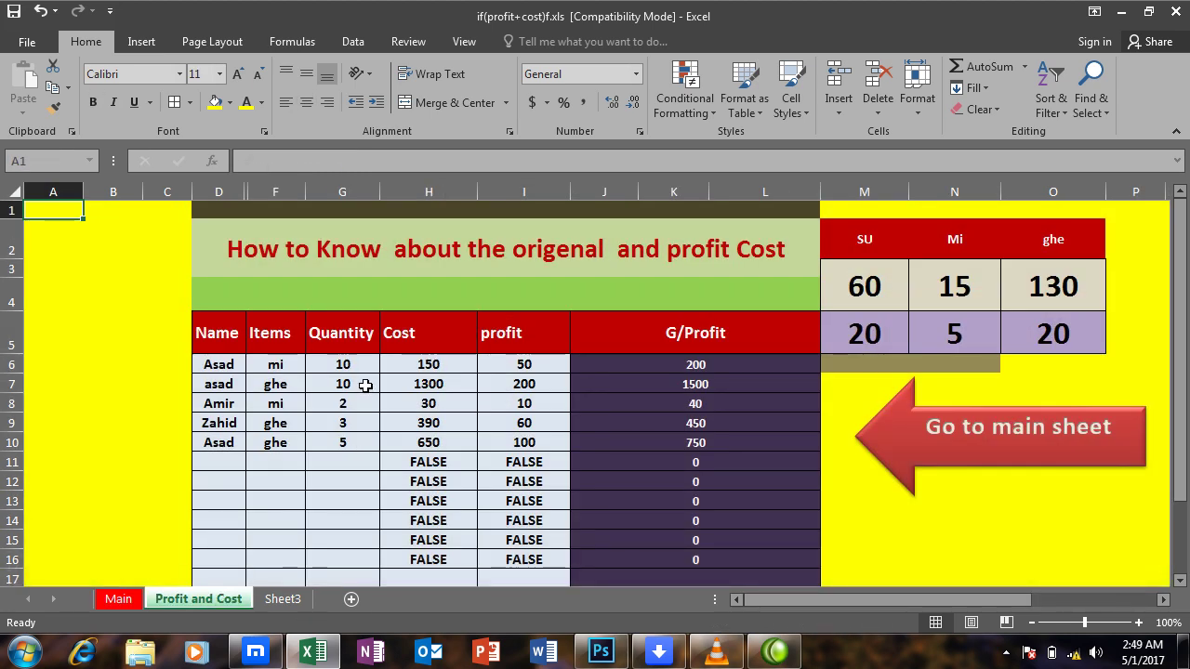
Step: On Sheet3, type 'sum' in G6 and 'if' in K6
click(273, 603)
click(404, 308)
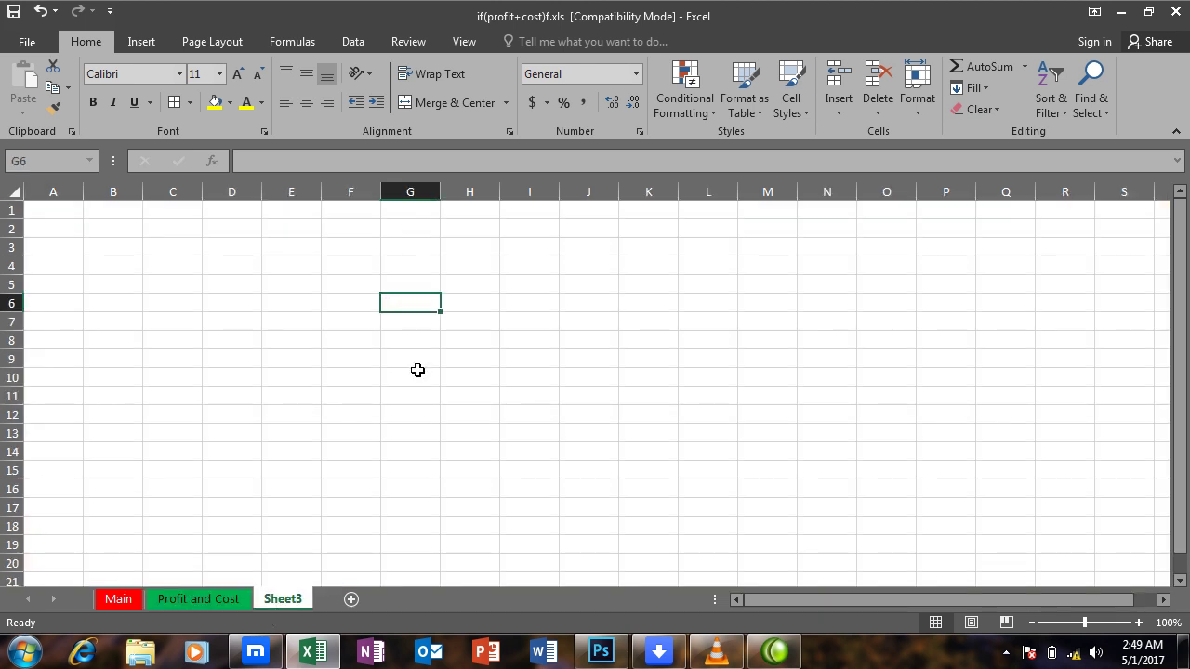
text(su)
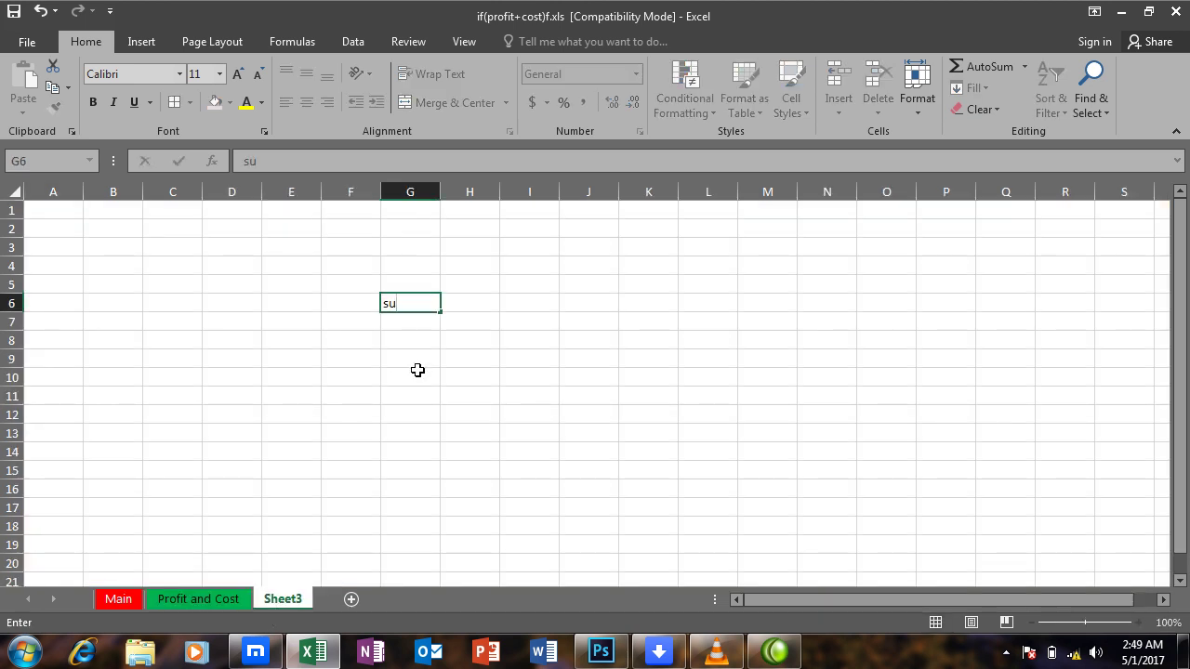
key(Right)
key(Right)
key(Right)
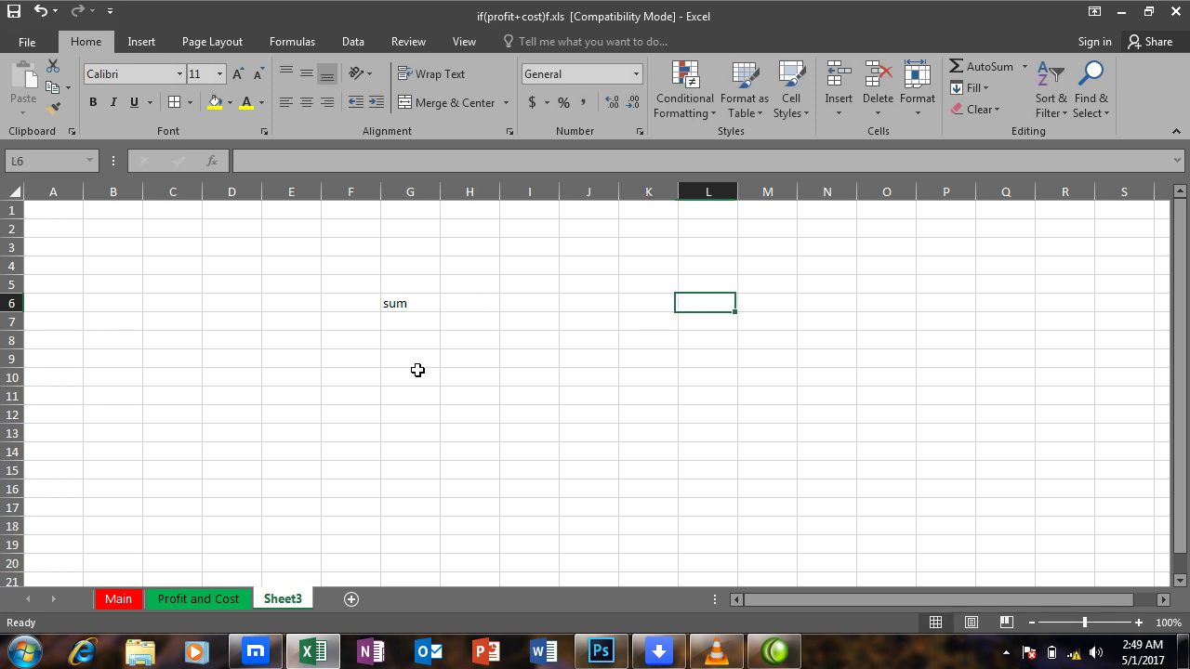
key(Right)
key(Left)
key(Left)
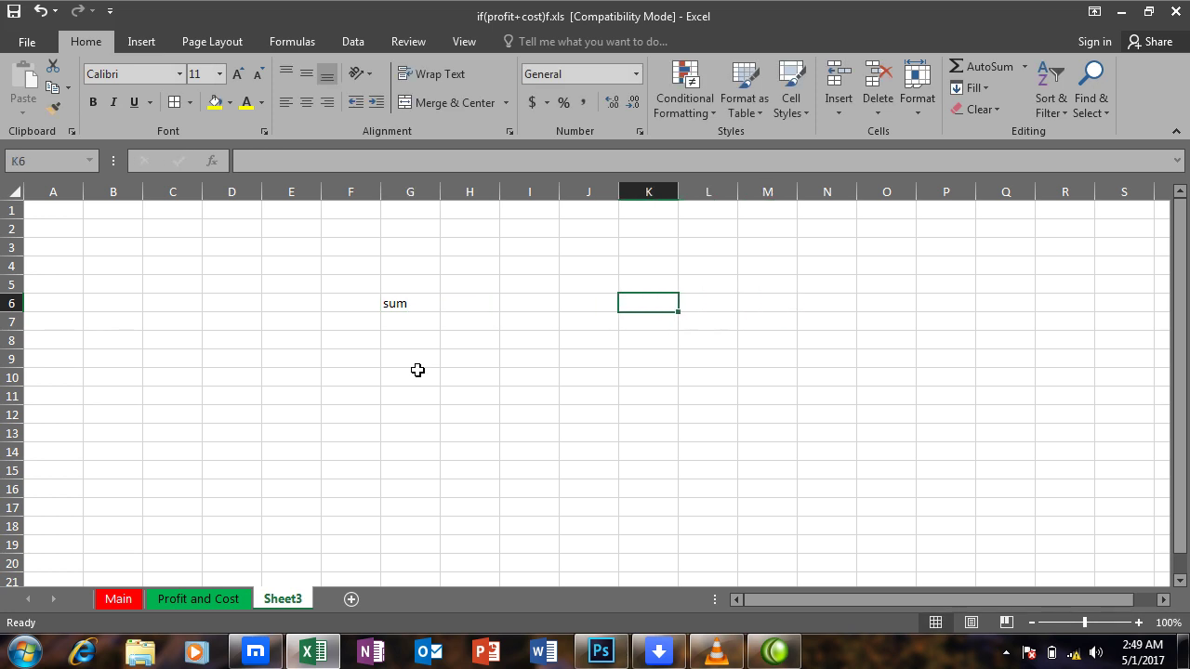
text(if)
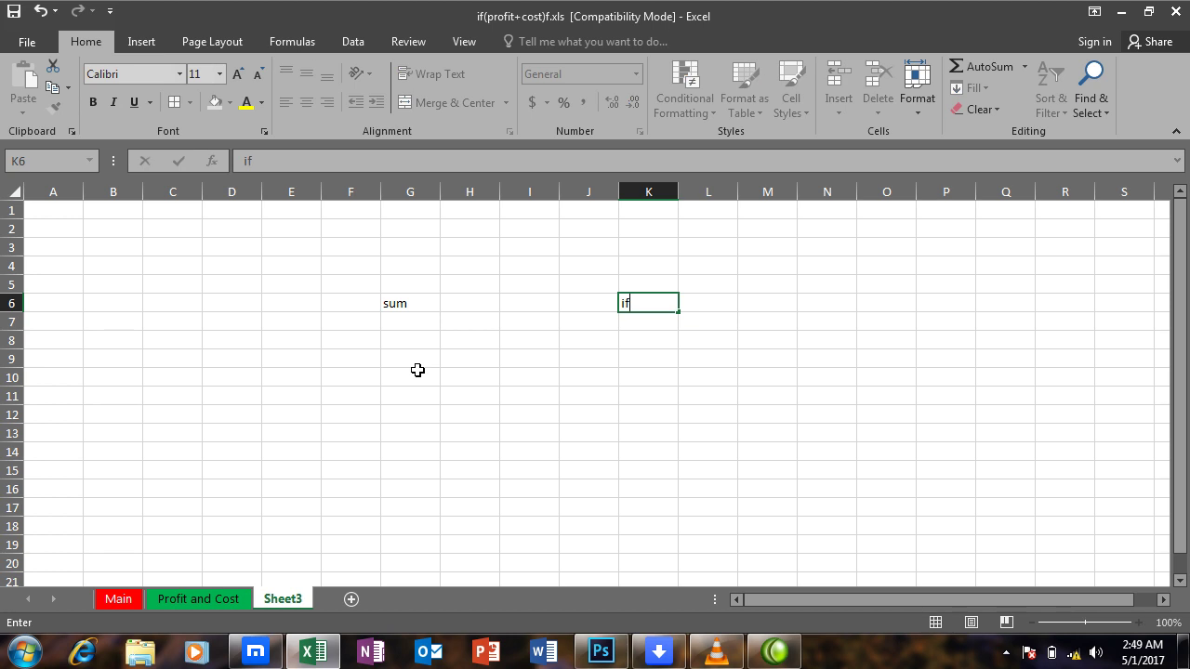
click(578, 342)
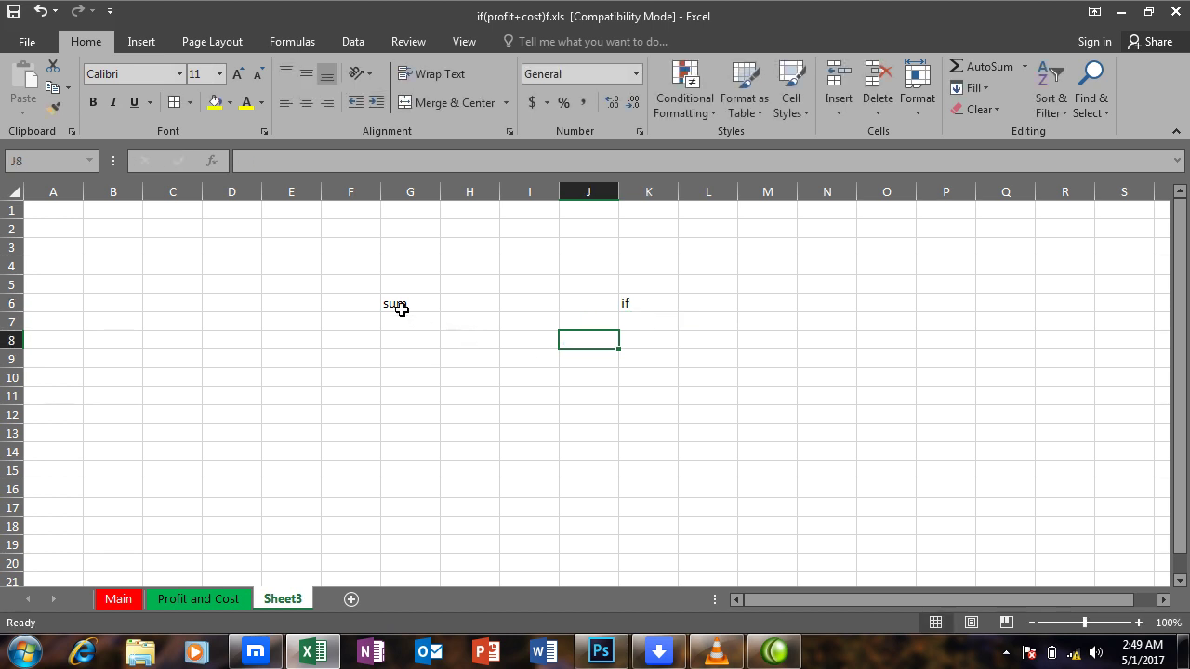
Step: Make the G6:K6 labels bold and much larger, without merging the cells
drag(401, 310, 631, 303)
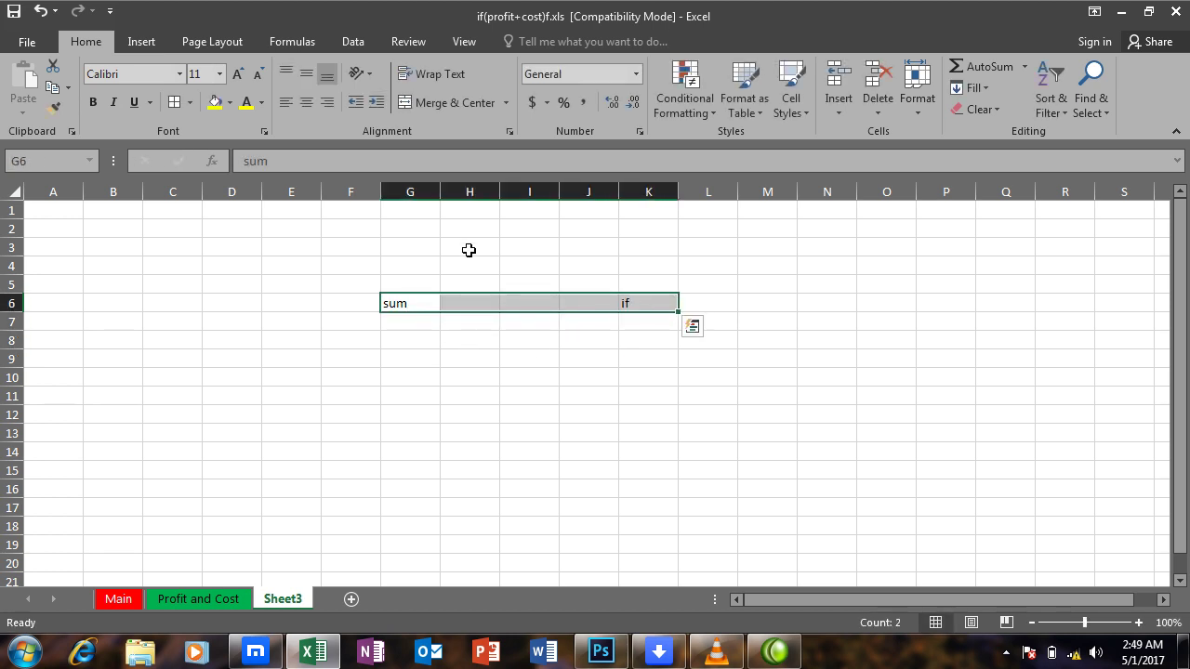
click(446, 103)
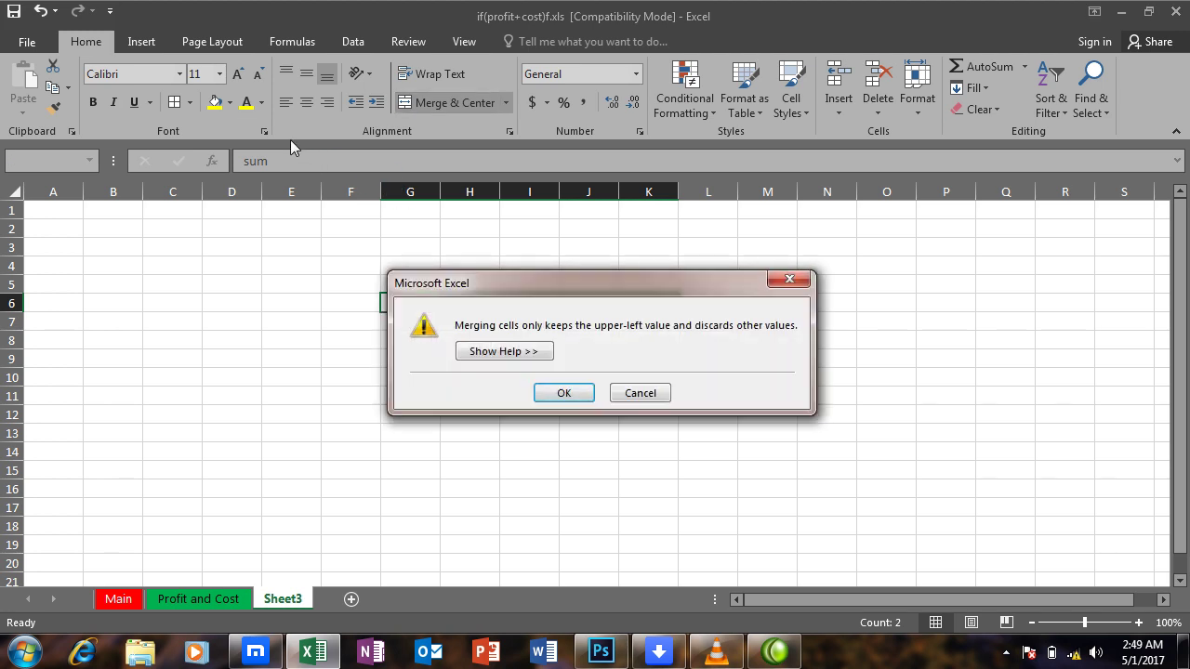
click(640, 394)
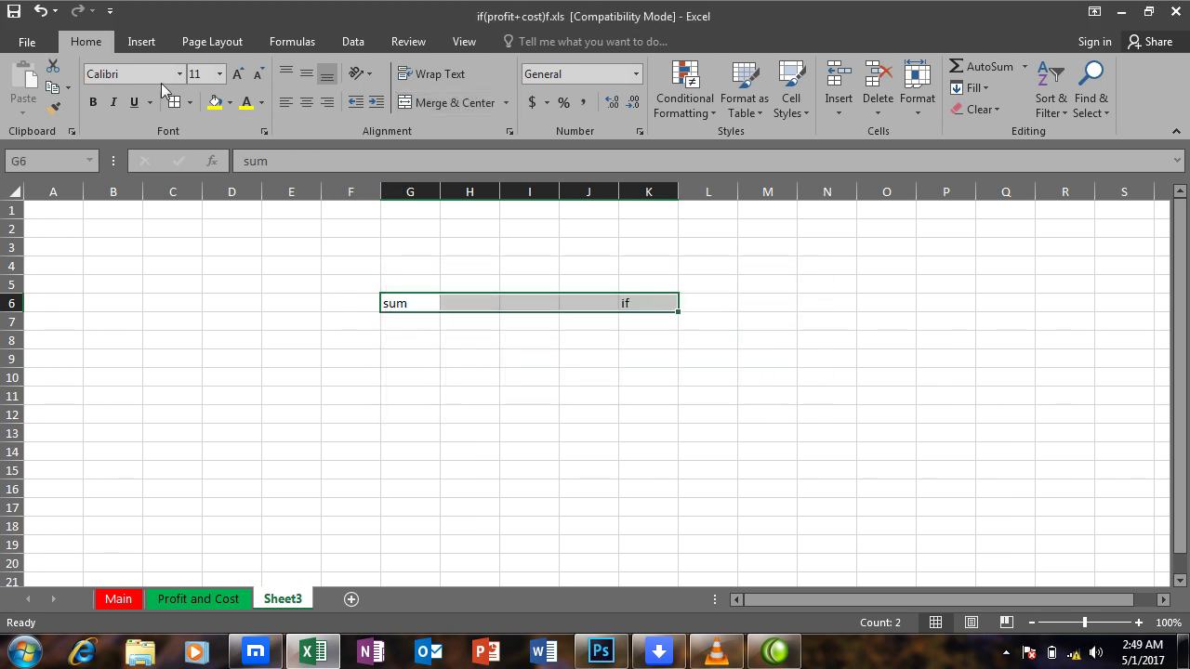
click(90, 101)
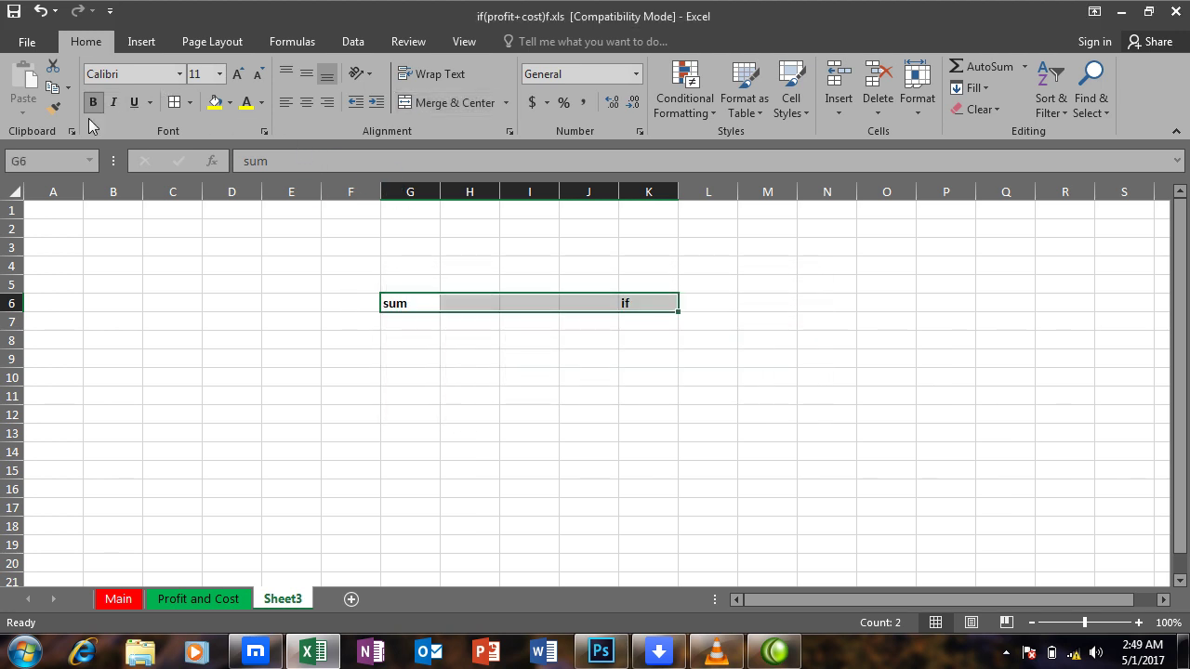
click(237, 76)
click(237, 76)
click(237, 77)
click(237, 77)
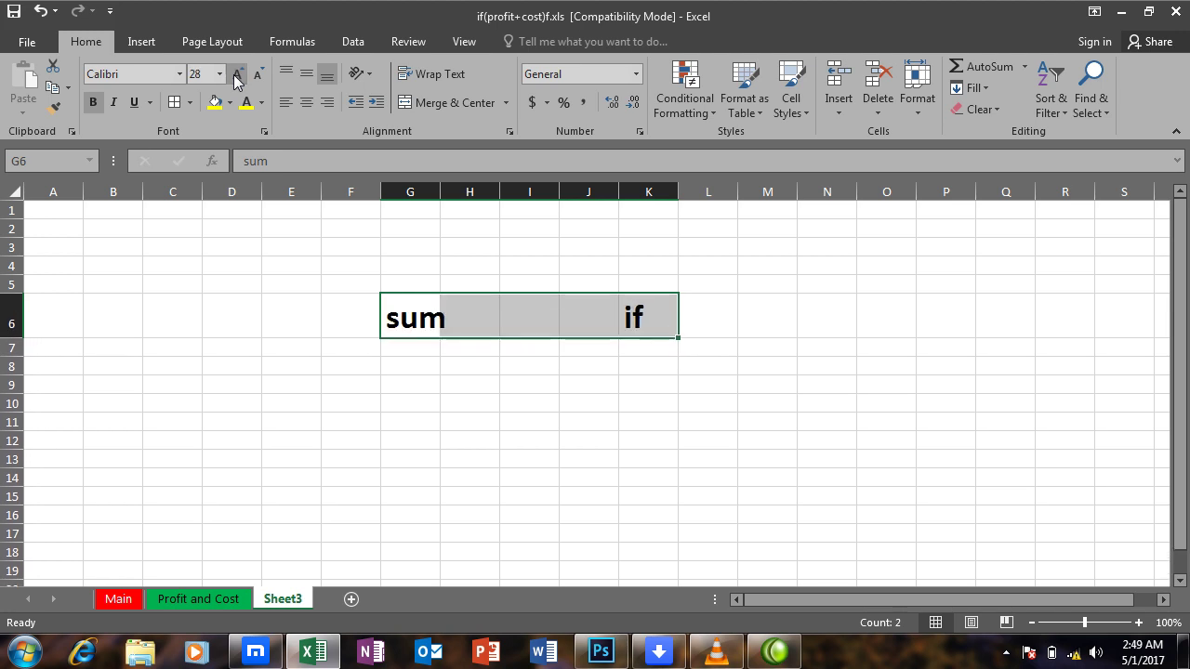
click(237, 77)
click(500, 453)
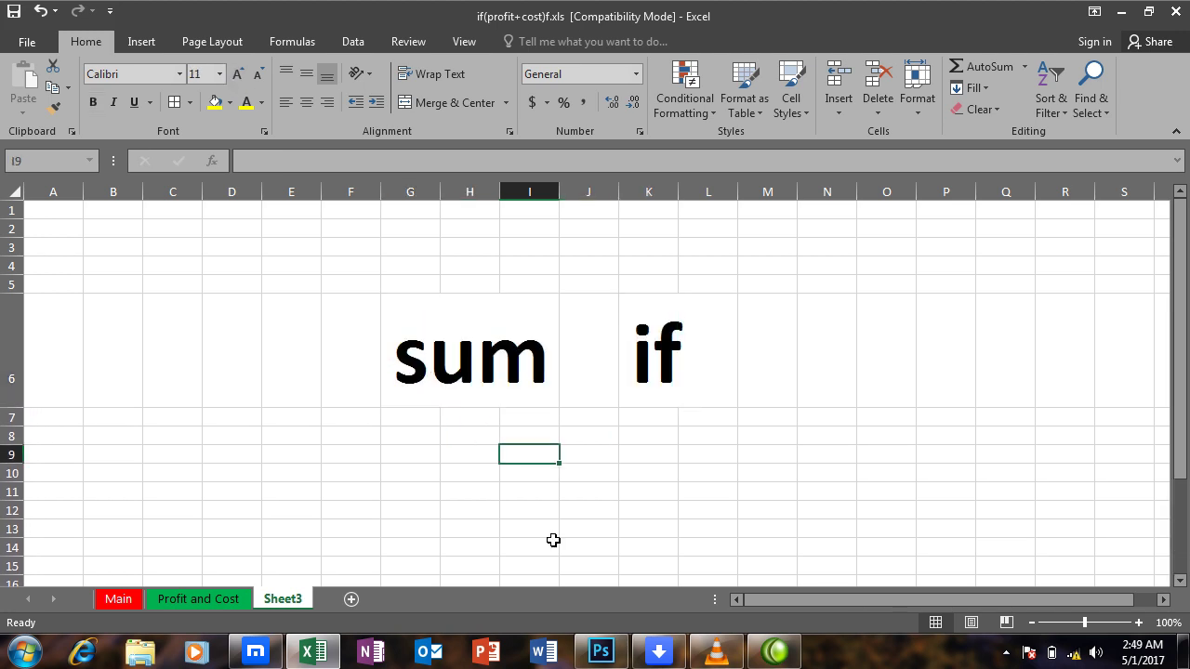
Step: Select the G/Profit results J6:J13 on the Profit and Cost sheet
click(205, 599)
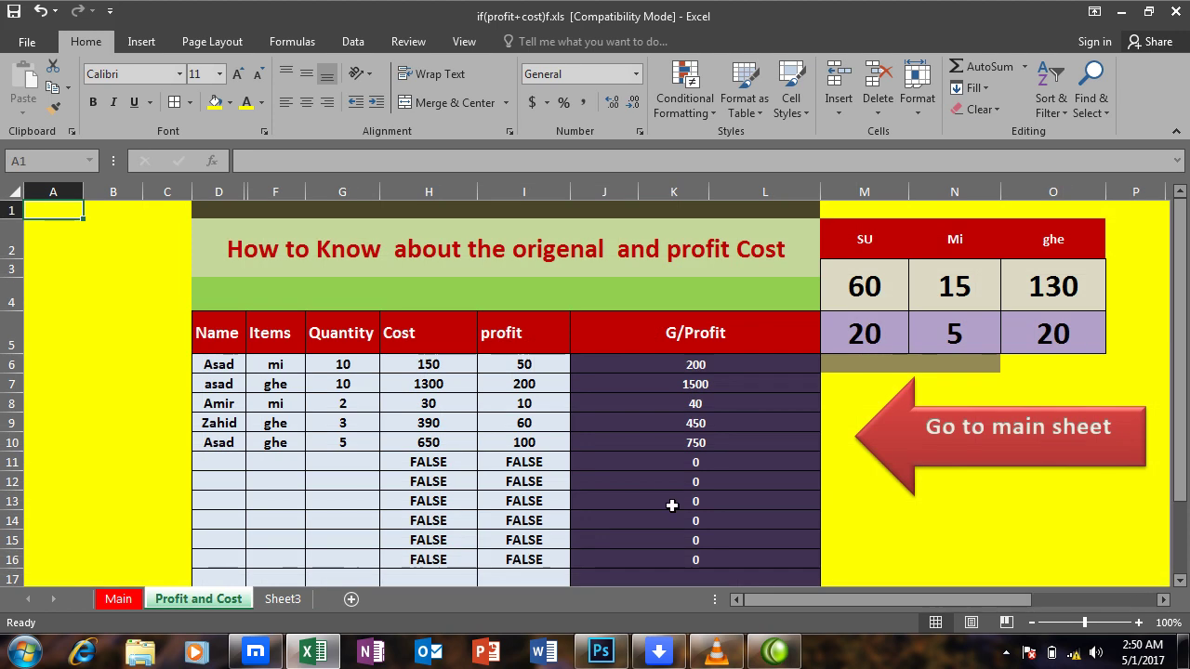
drag(702, 365, 701, 563)
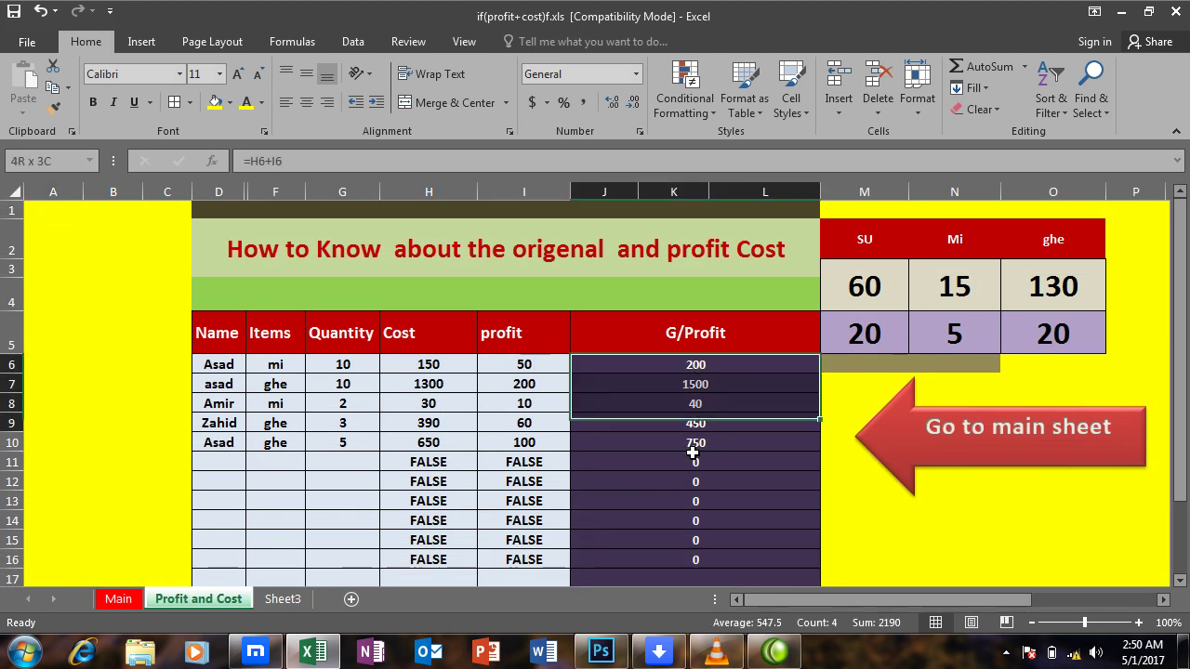
drag(636, 371, 629, 499)
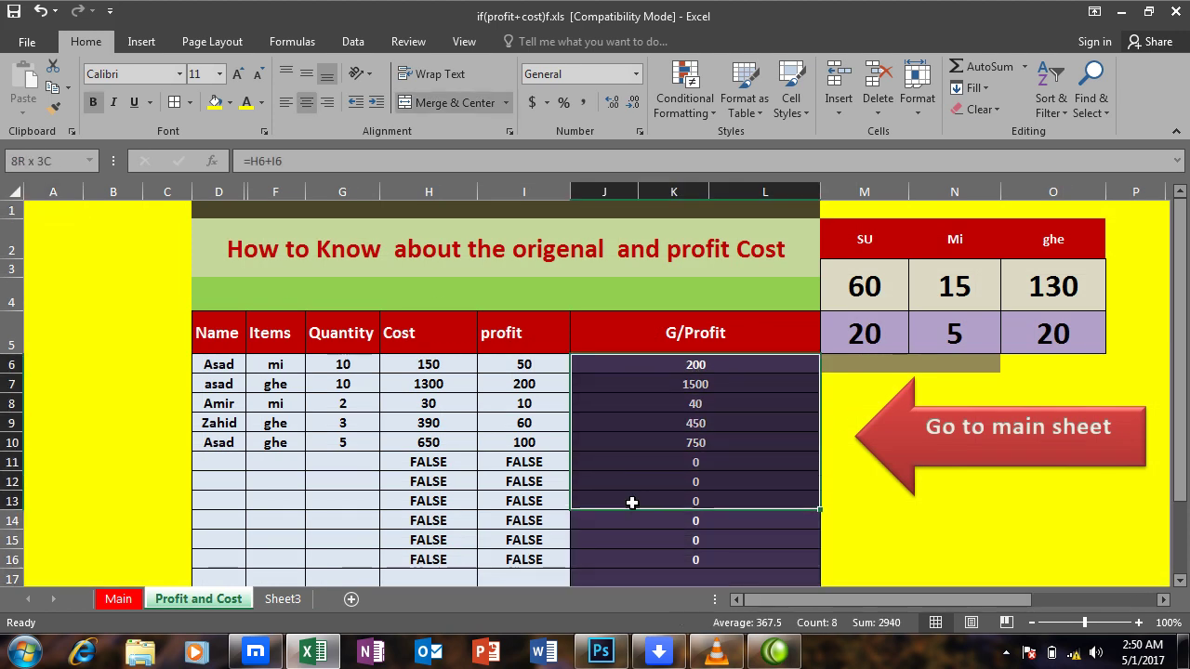
Step: Check Main's linked totals in H6:H10, then select the G/Profit values to see their sum
click(1041, 437)
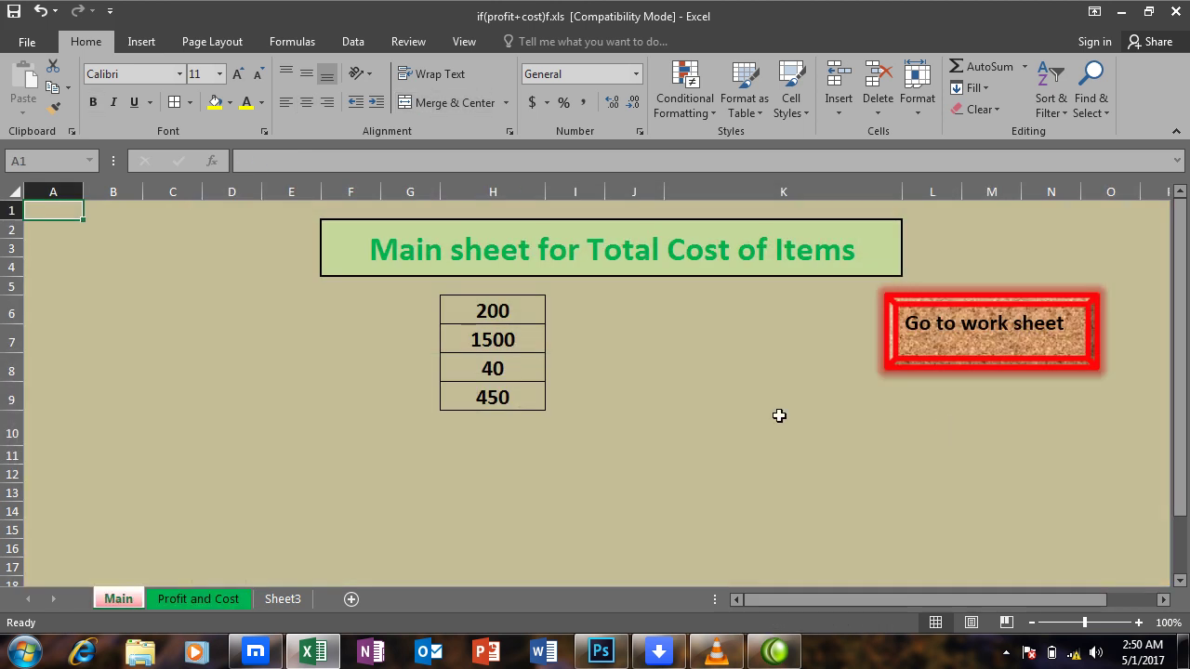
click(514, 316)
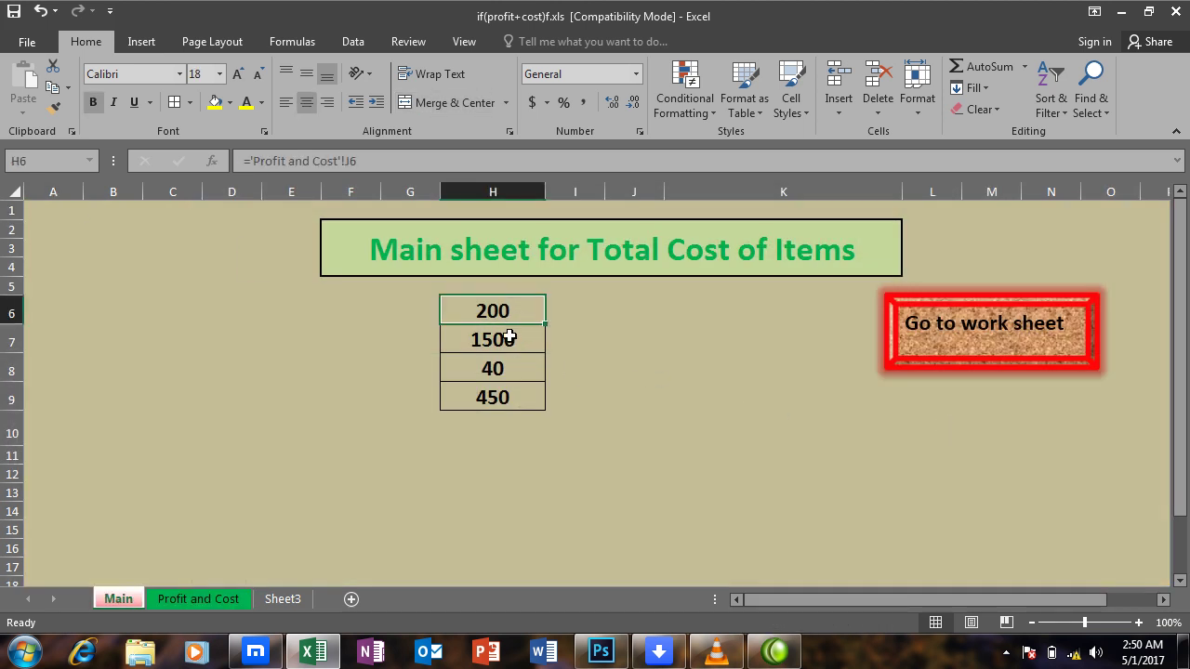
click(509, 340)
click(516, 375)
drag(521, 404, 521, 432)
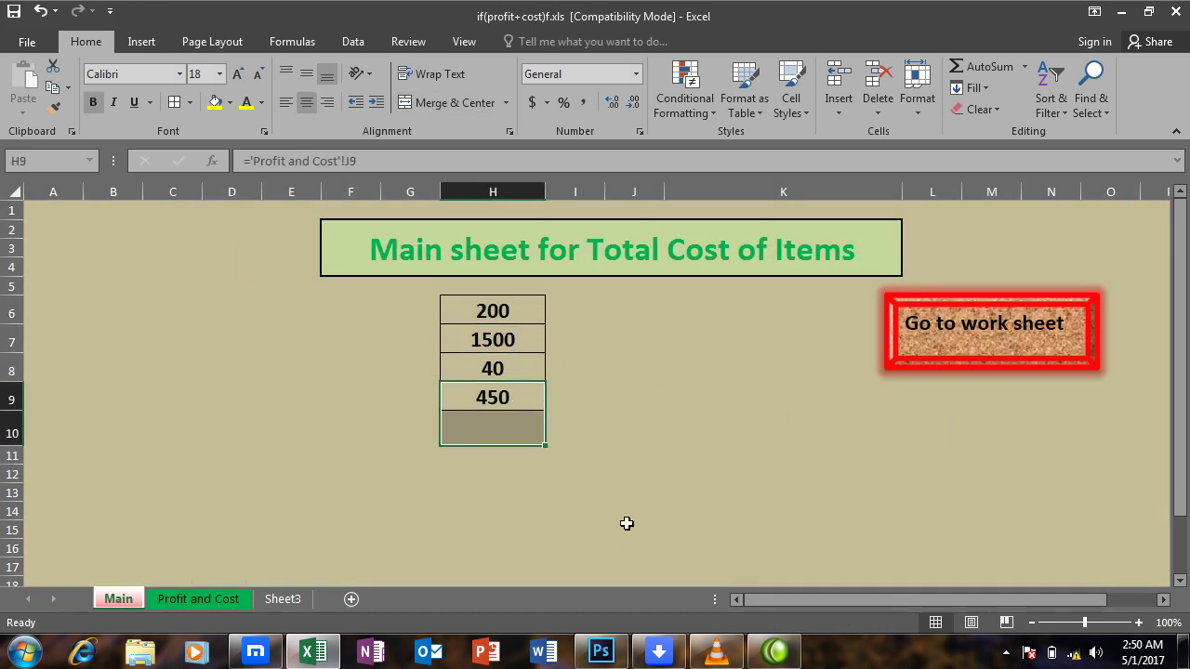
click(979, 346)
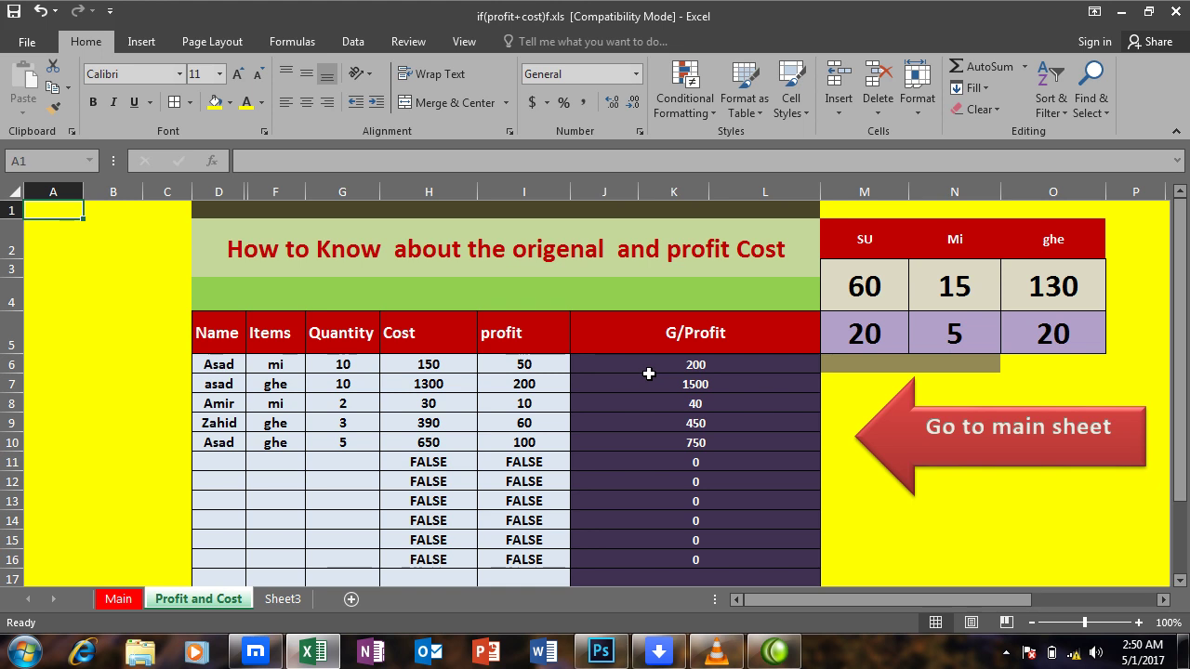
drag(649, 365, 641, 541)
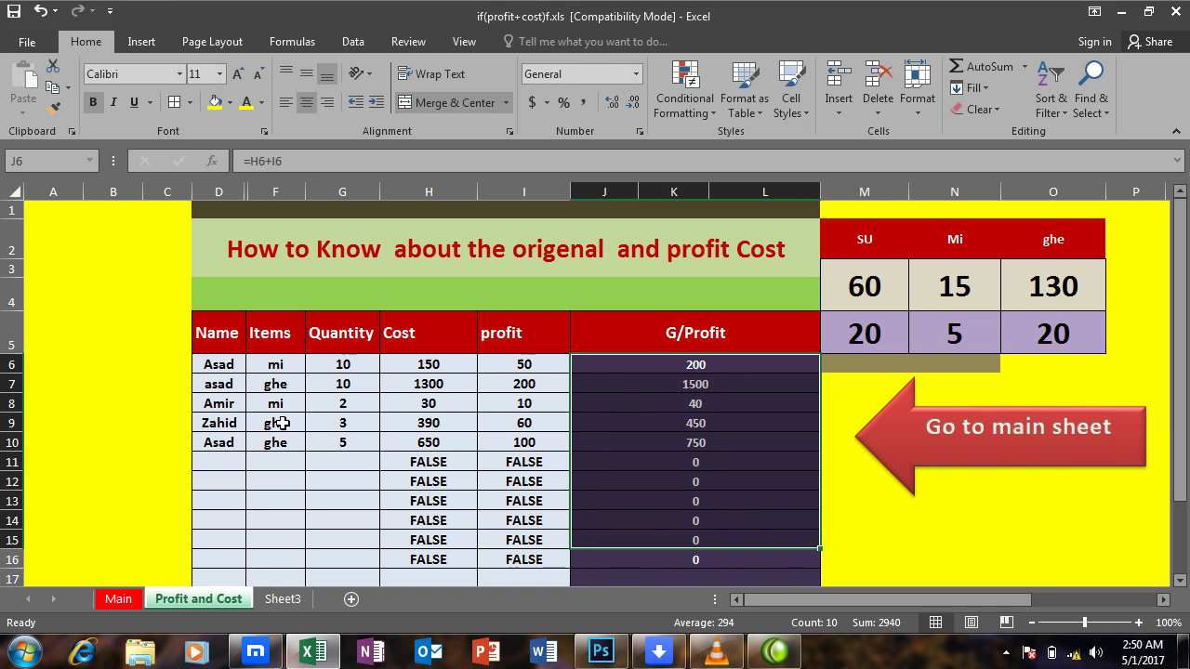
Step: Change F6's item to ghe and check the updated totals on the Main sheet
click(290, 362)
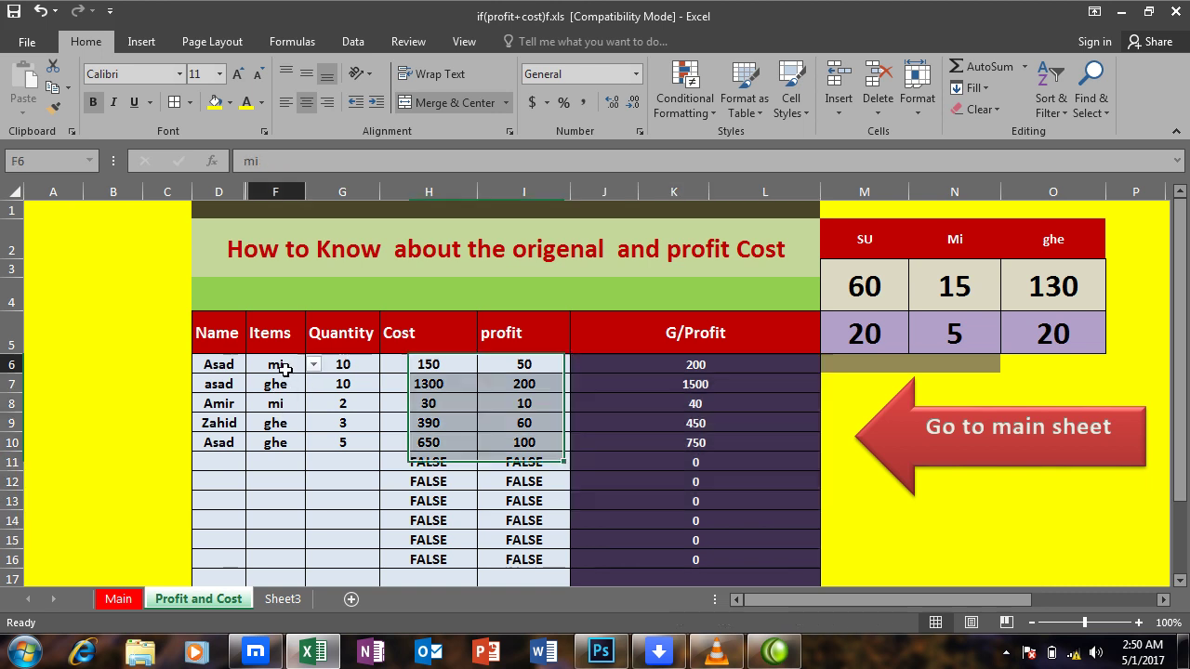
click(314, 364)
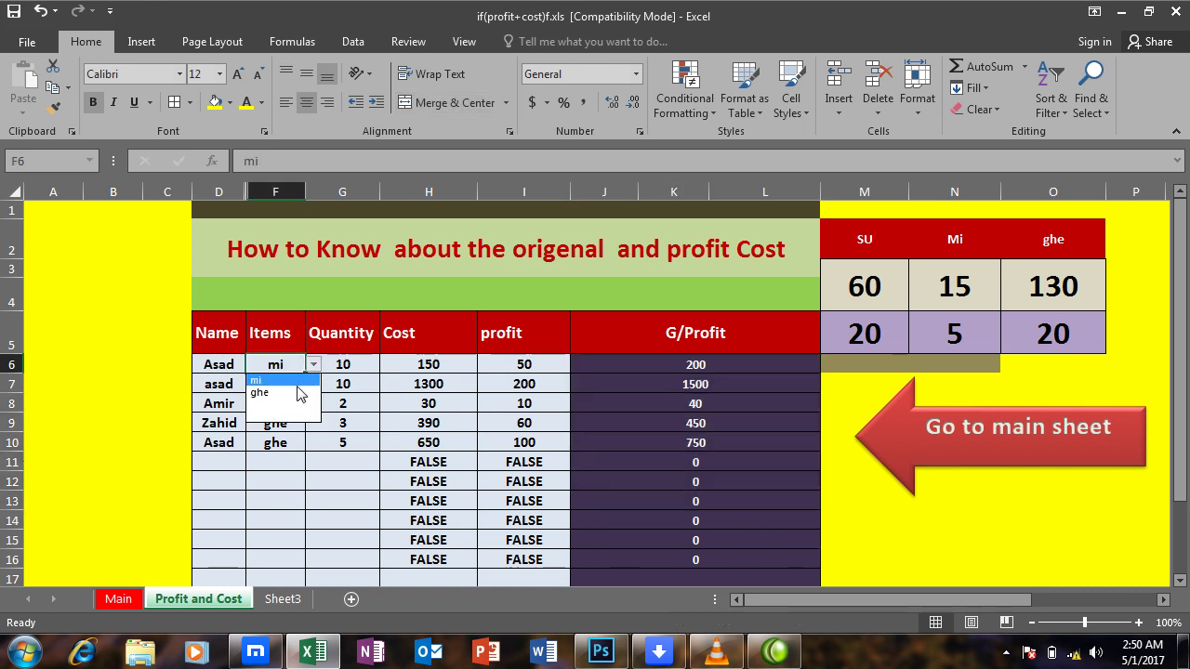
click(297, 392)
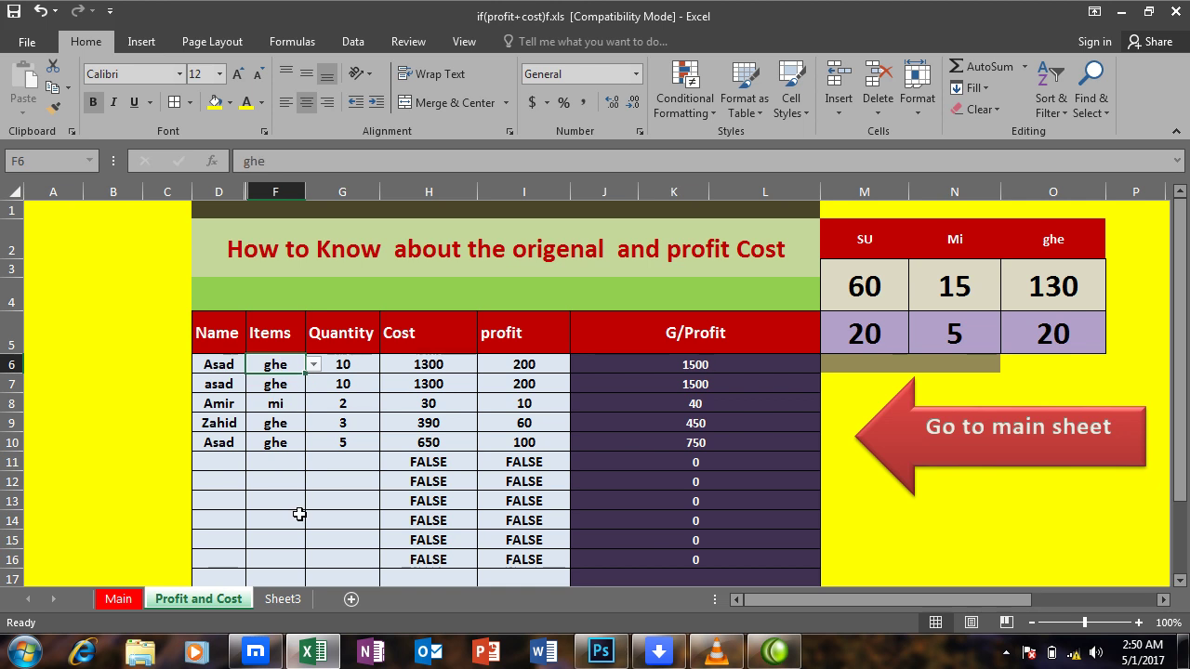
drag(414, 363, 422, 540)
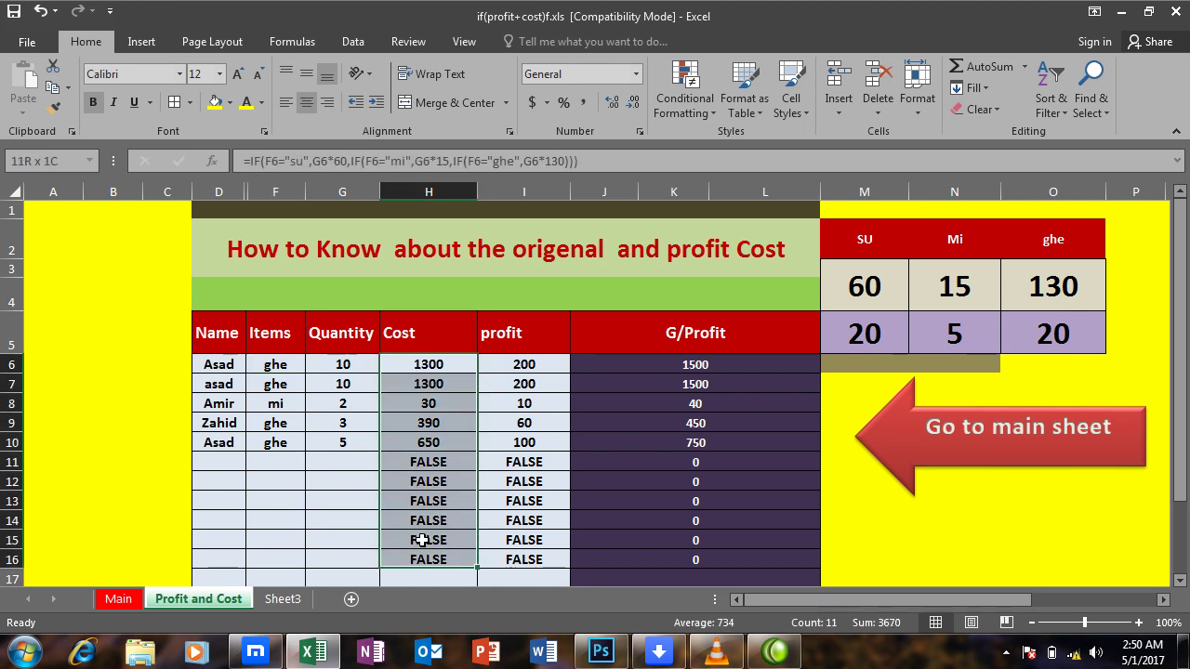
drag(523, 365, 497, 541)
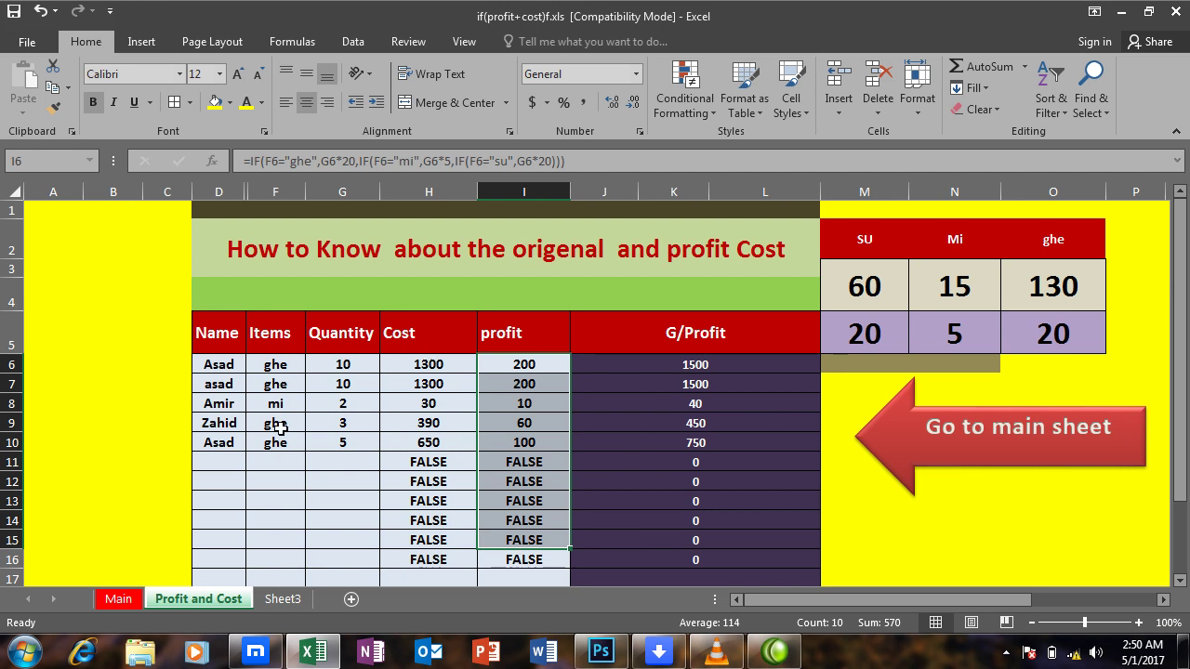
drag(671, 367, 675, 533)
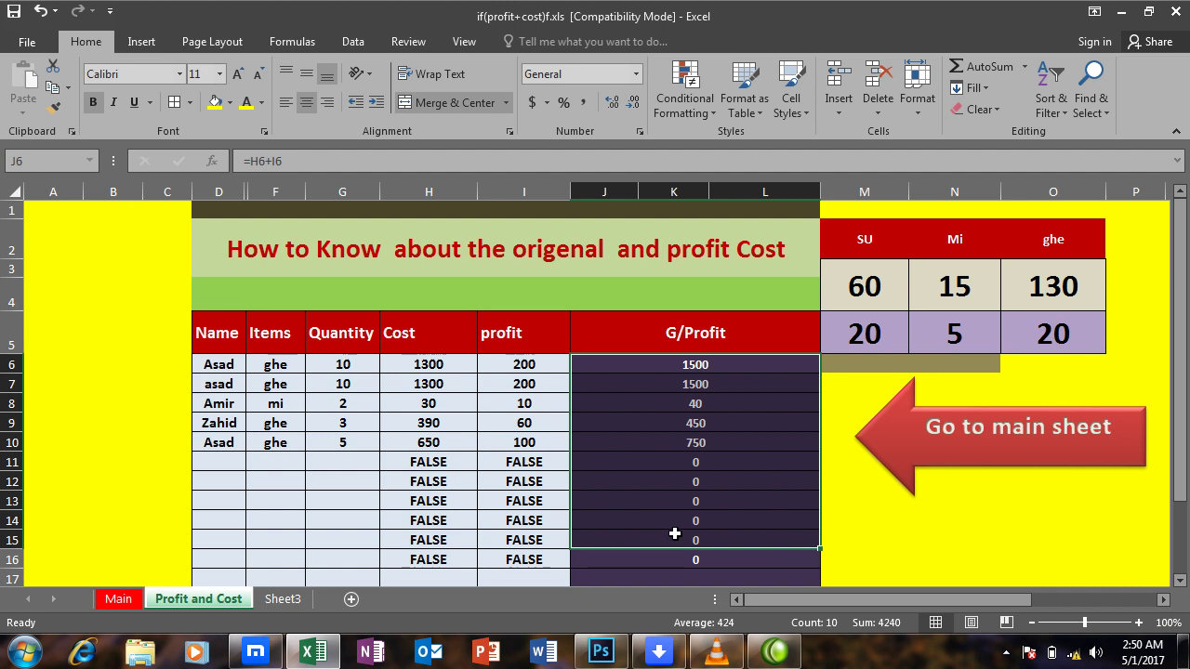
click(957, 437)
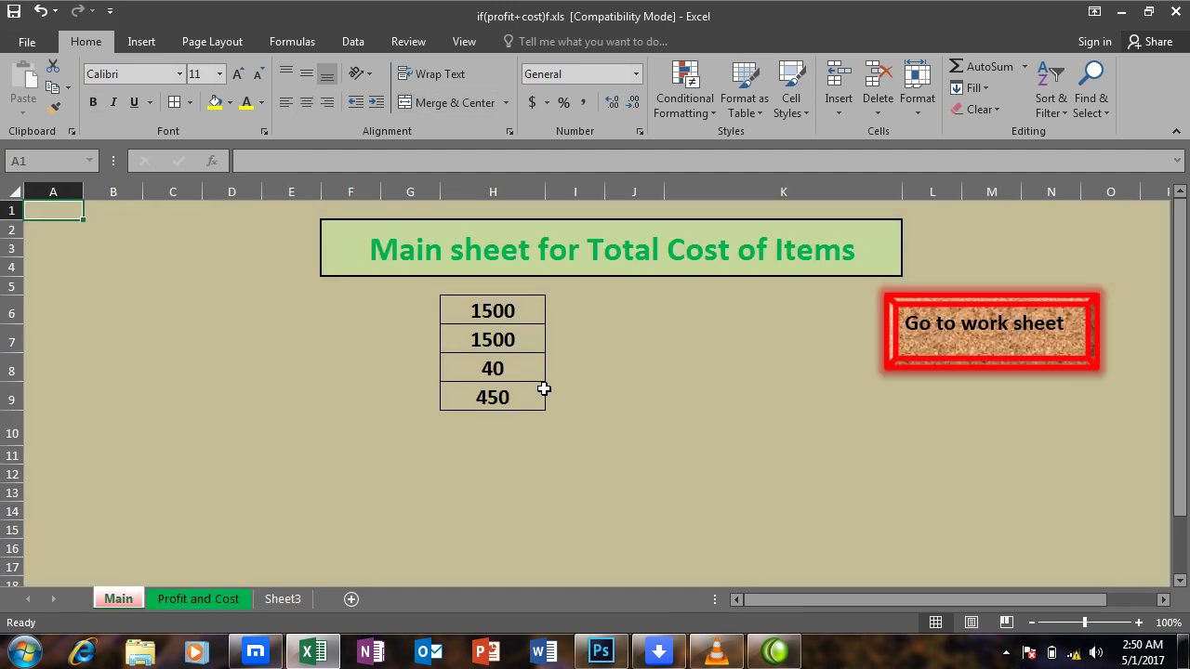
click(982, 330)
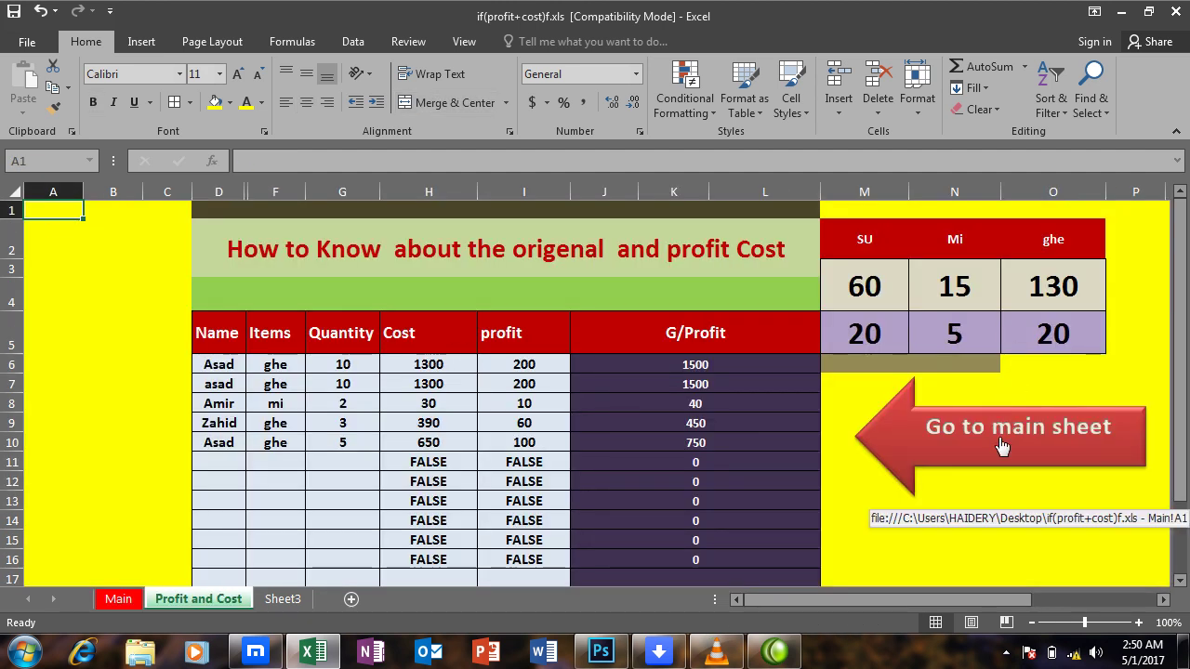
click(999, 441)
click(948, 324)
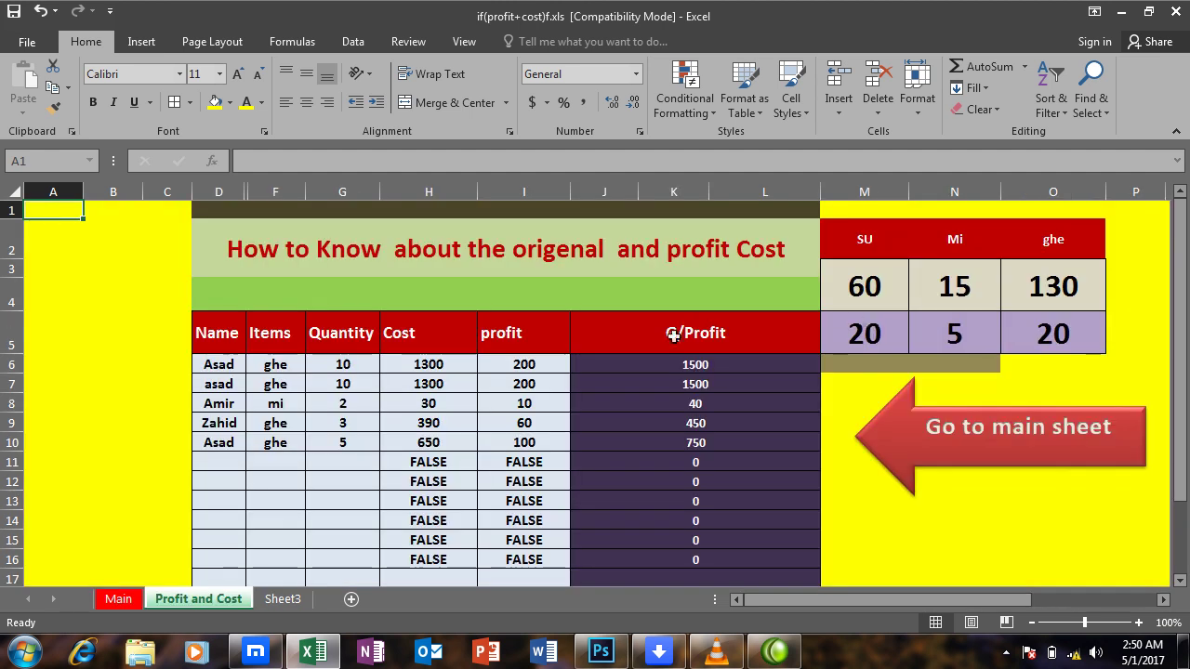
Step: Switch F6 back to mi, review Main's H6:H9 totals, and minimise Excel
click(279, 367)
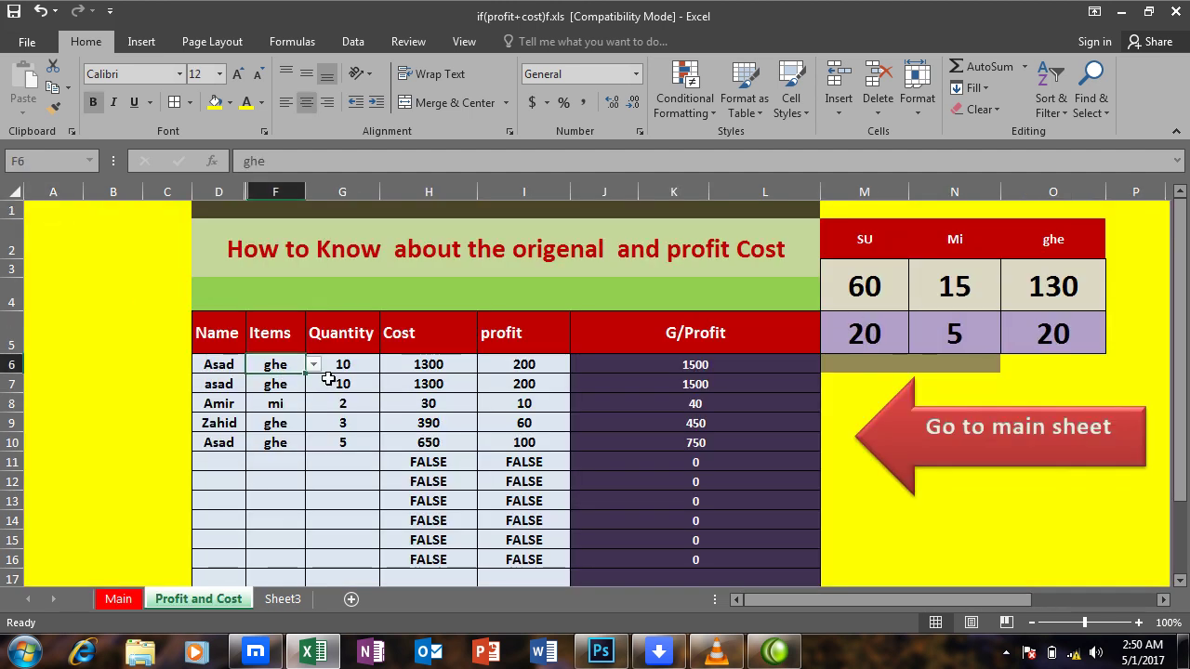
click(316, 365)
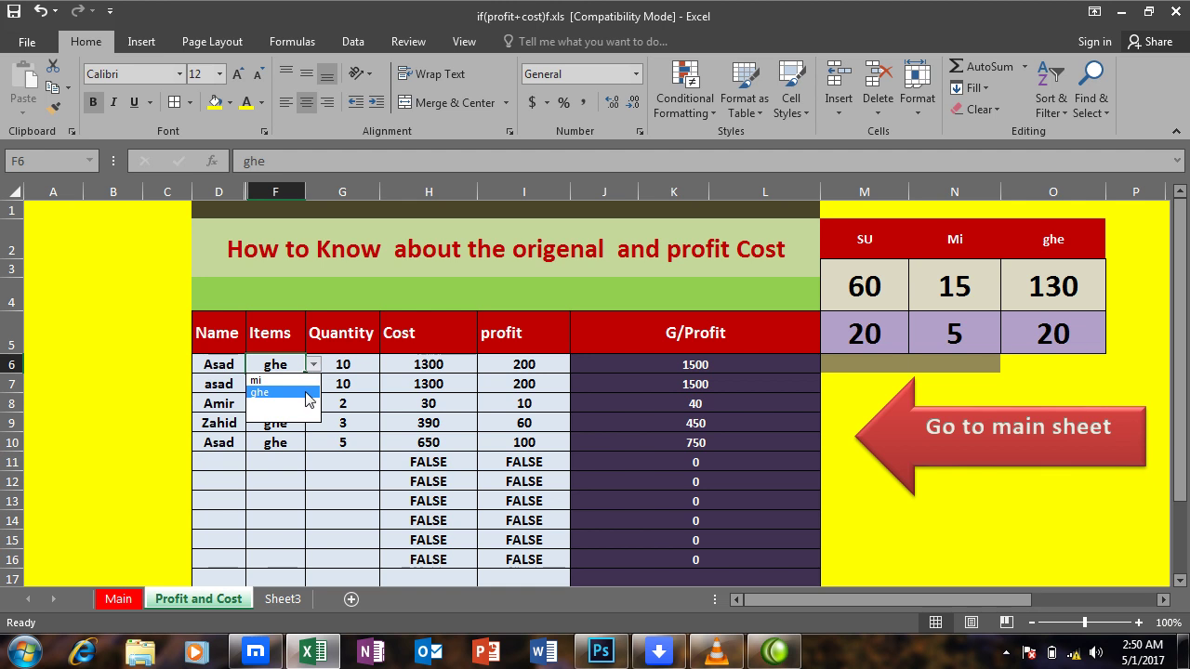
click(311, 409)
click(314, 365)
click(279, 381)
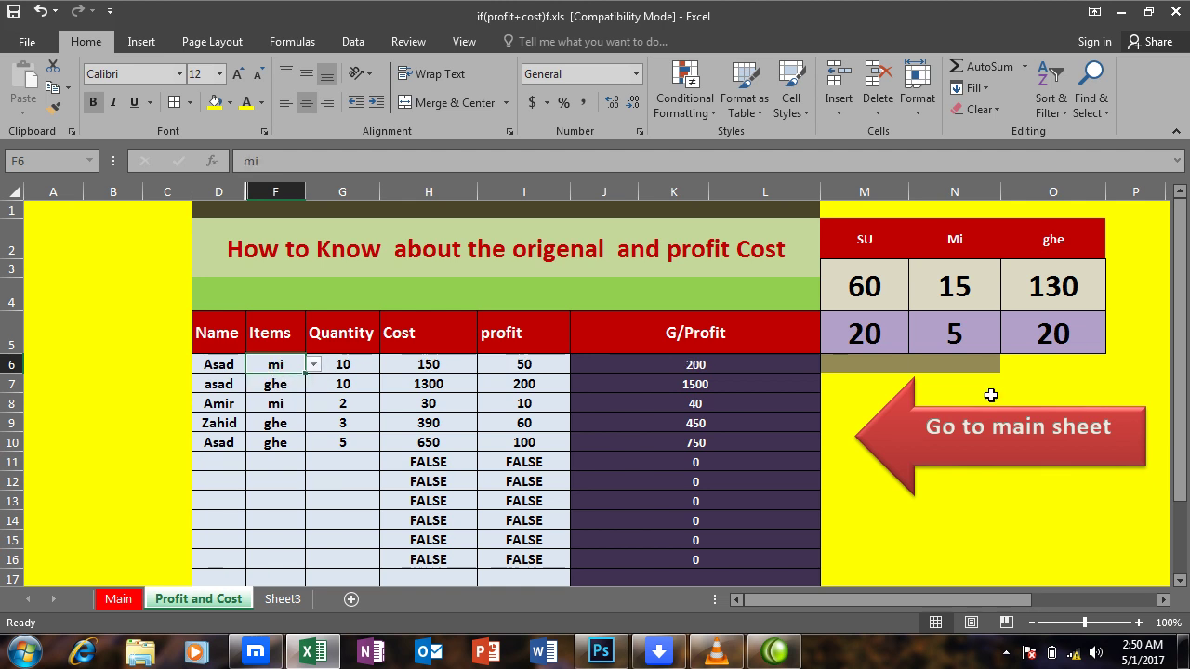
click(928, 450)
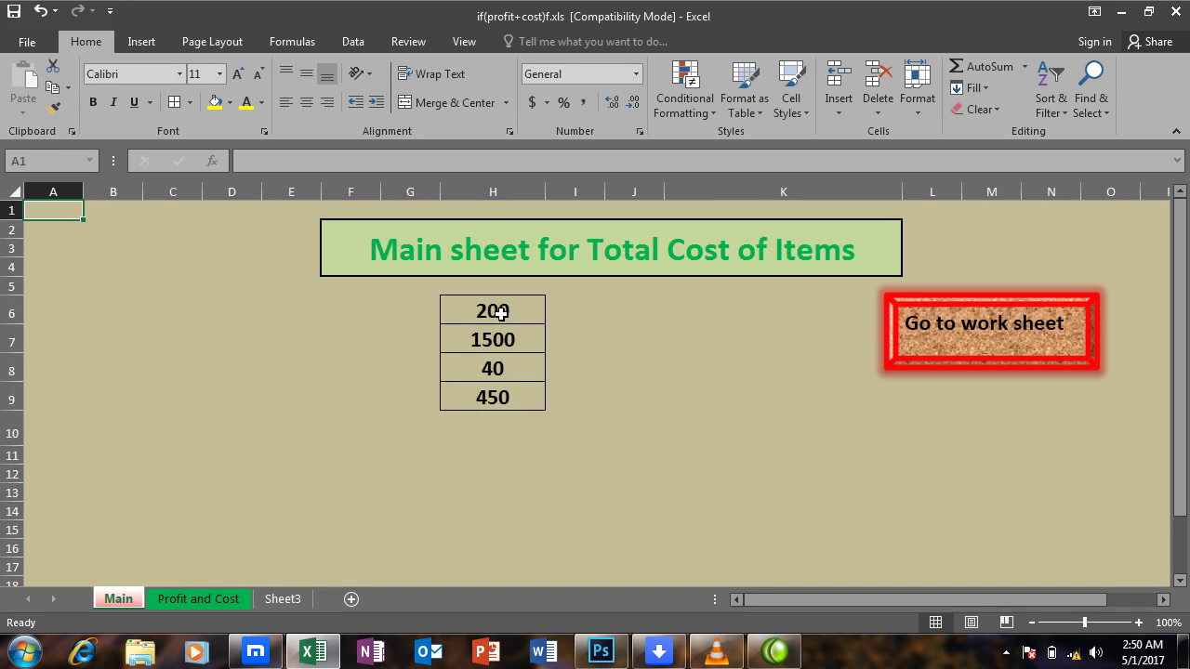
drag(500, 314, 492, 398)
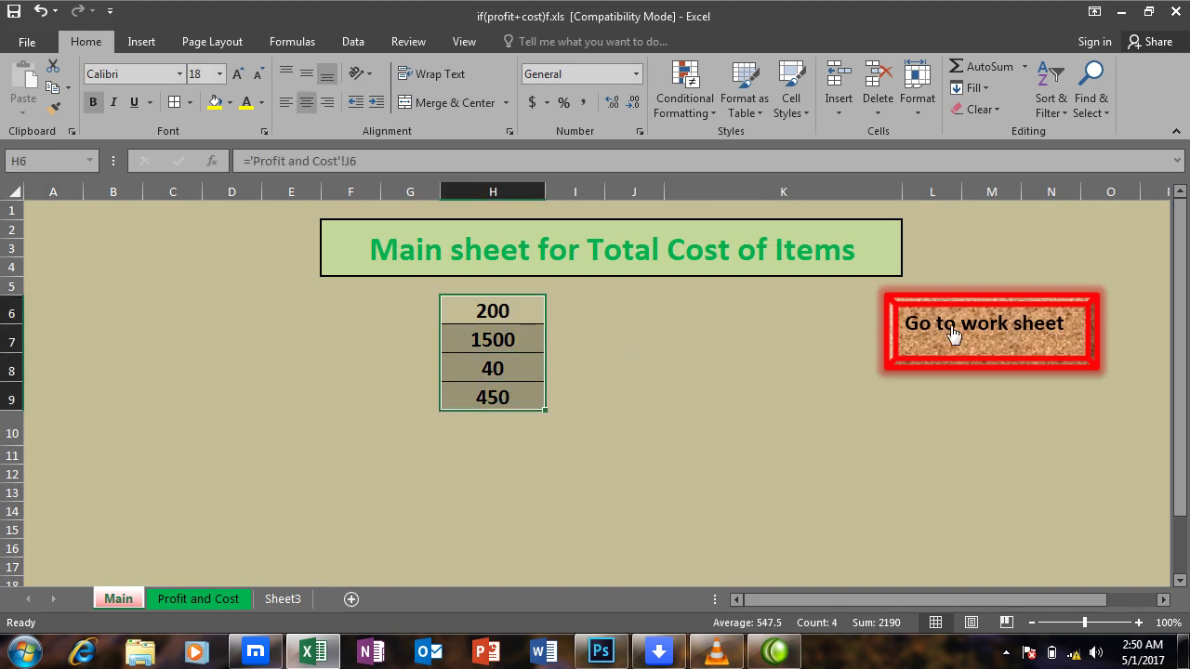
click(1121, 11)
Step: Create a new 7 by 5 inch document in Photoshop
click(601, 652)
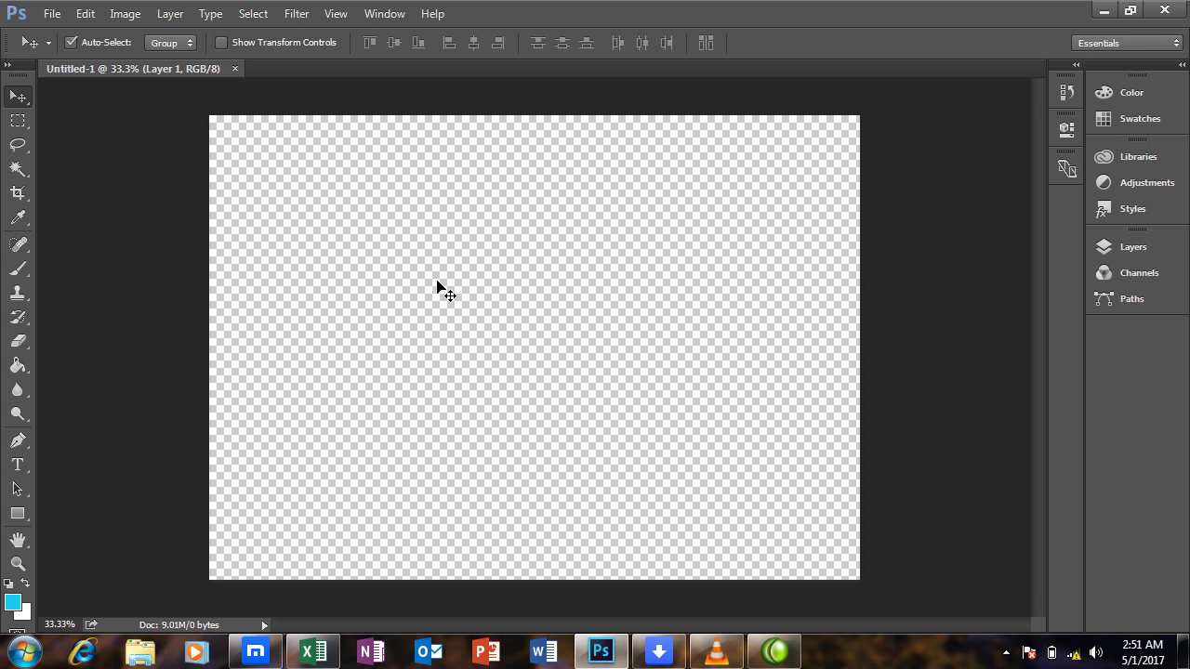
key(ctrl+n)
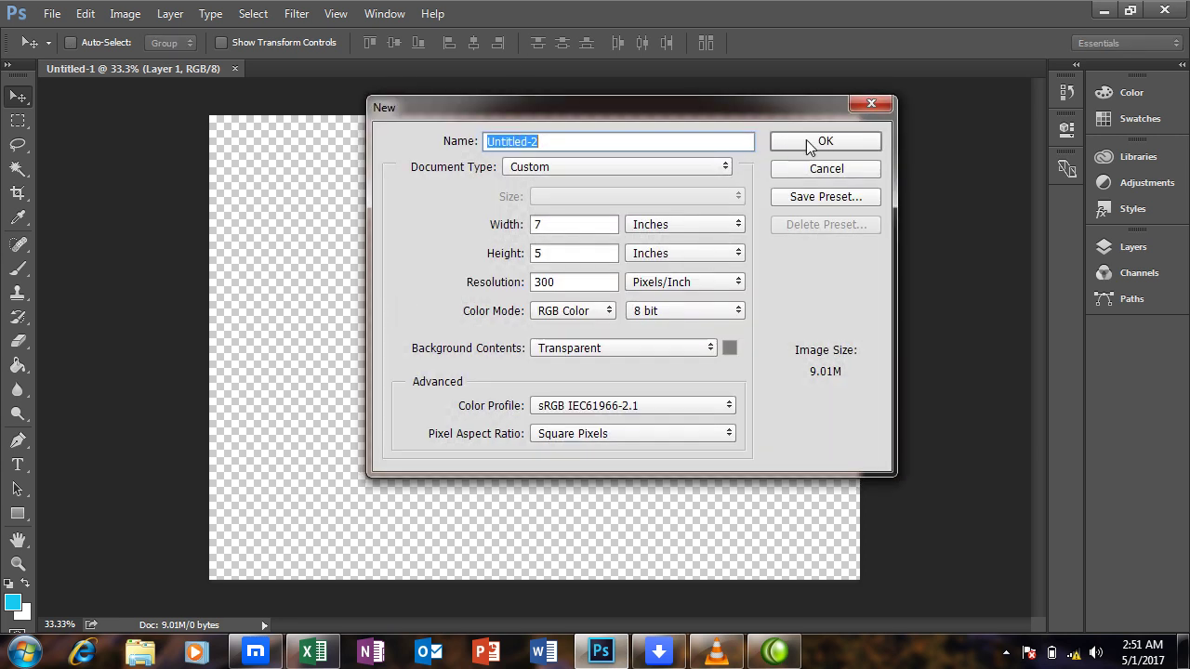
click(806, 141)
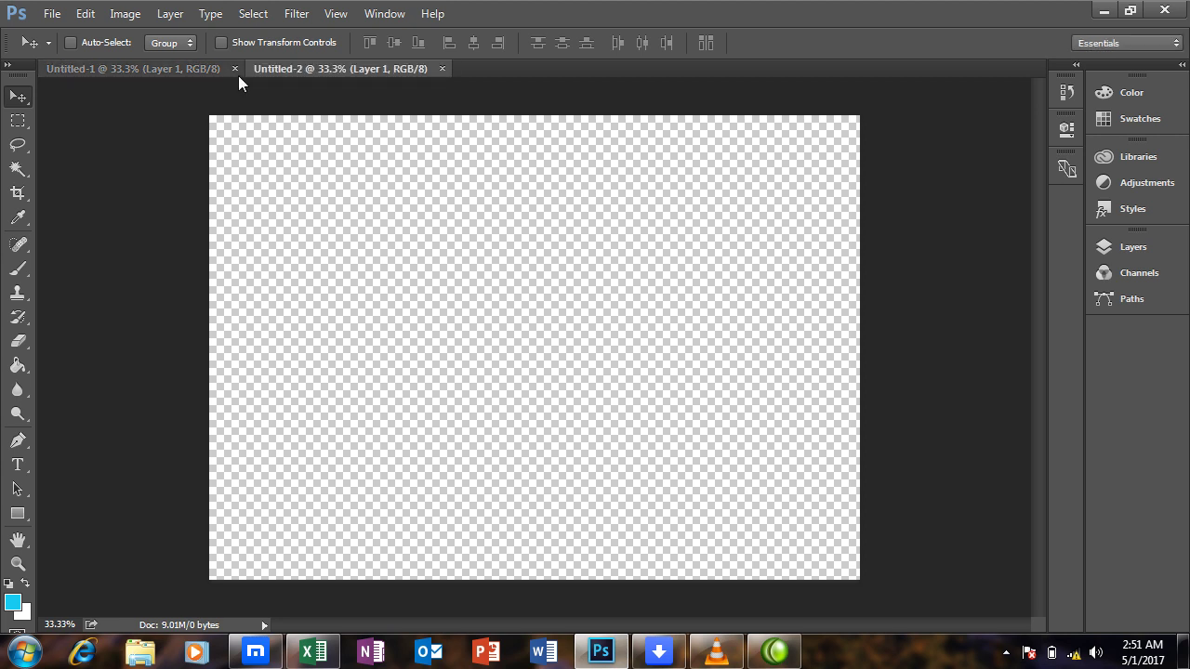
Step: Close the Untitled-1 and Untitled-2 documents and load untitled.jpg from the desktop
click(236, 75)
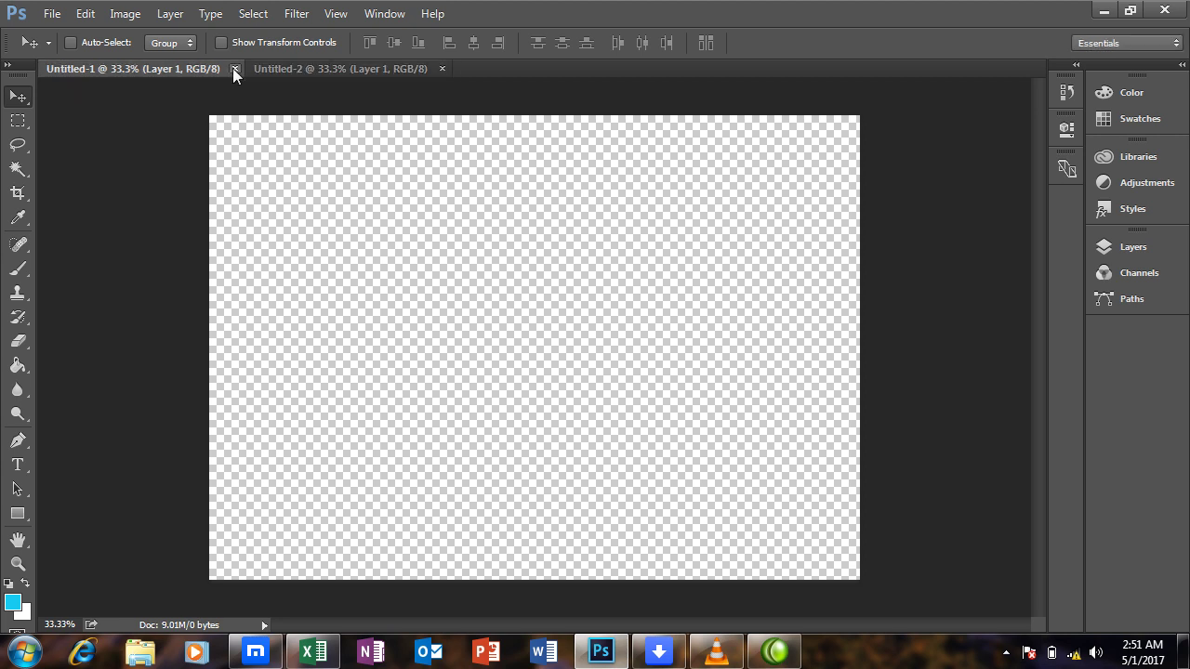
click(234, 68)
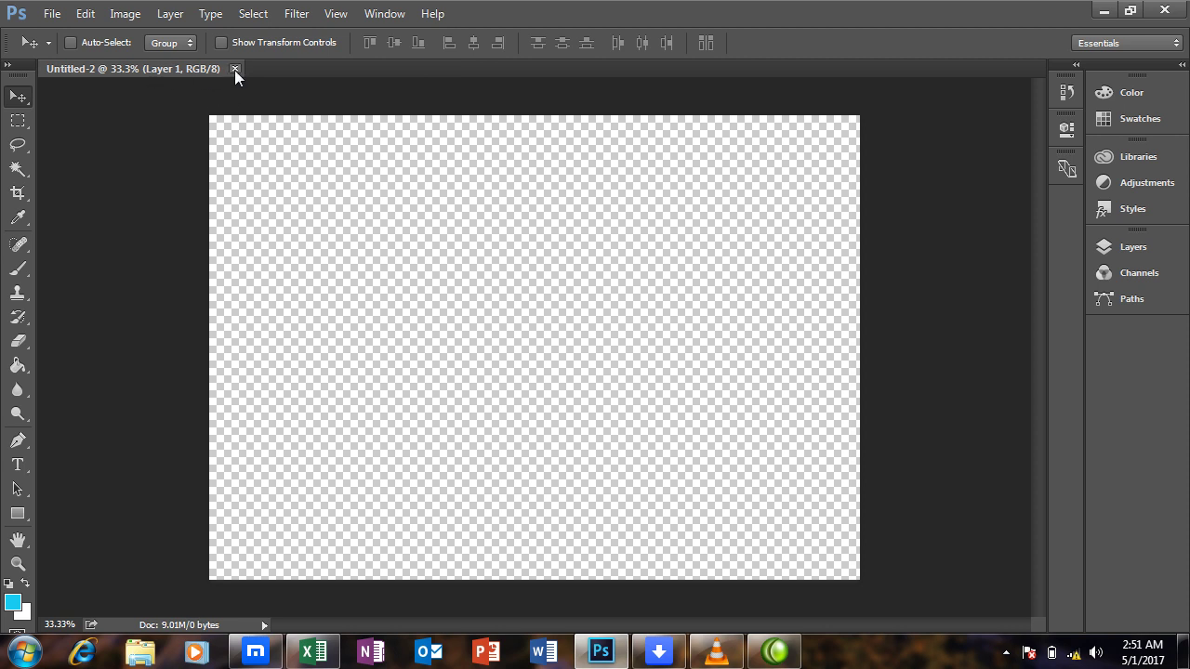
click(235, 68)
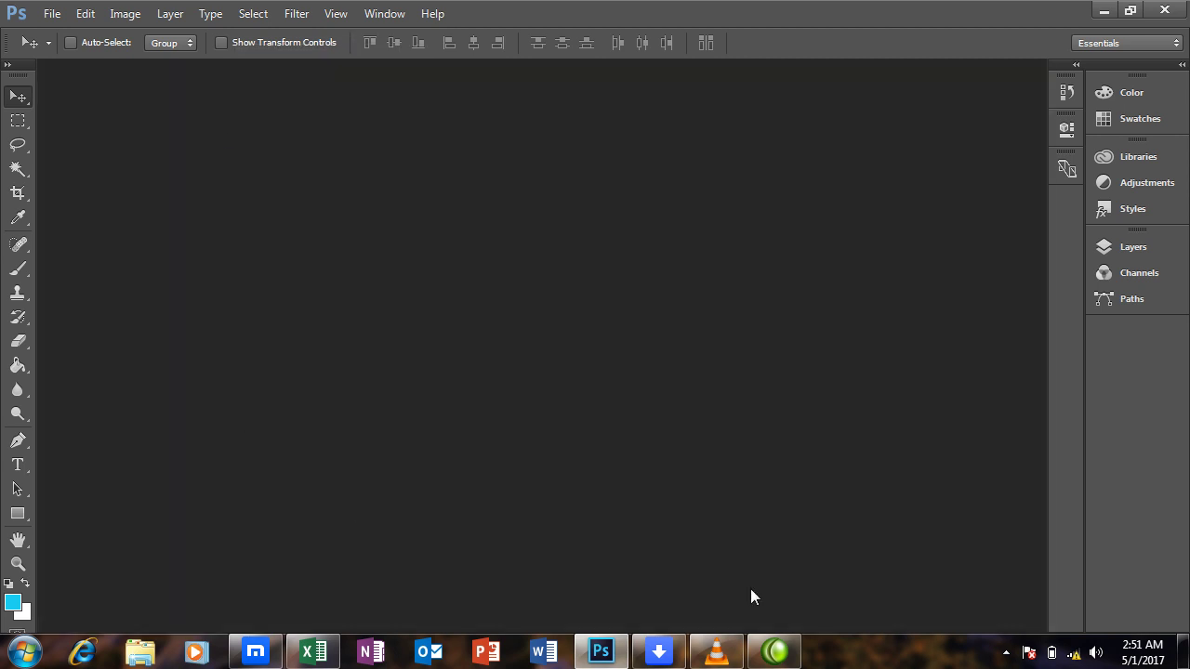
click(591, 663)
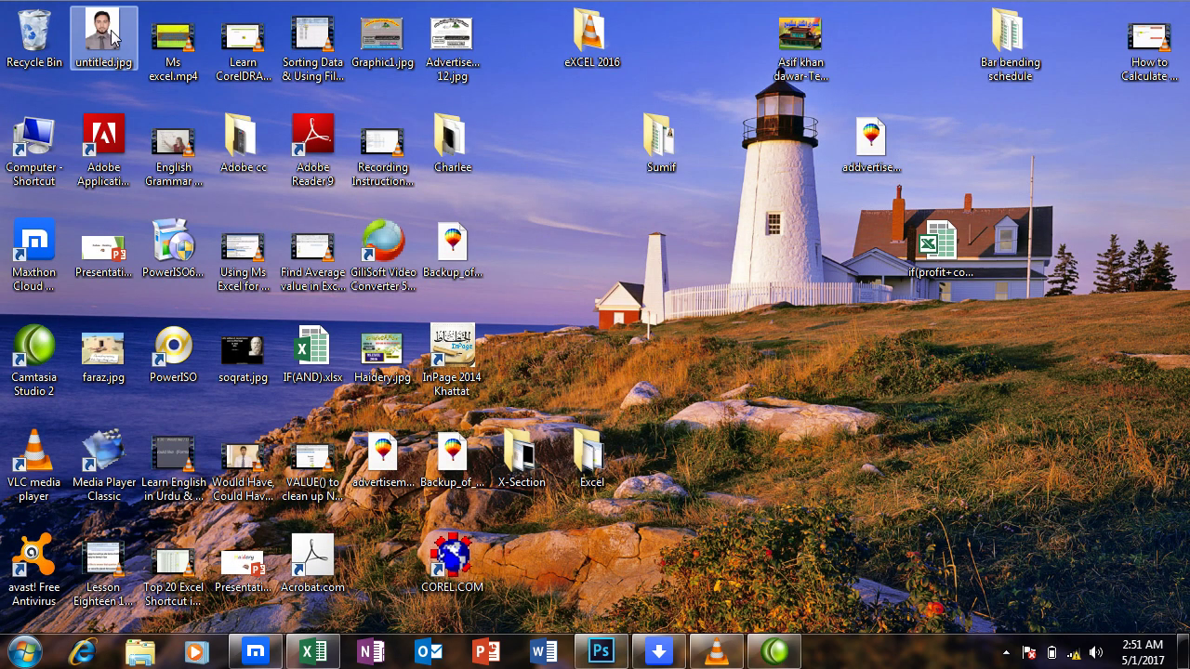
mouse_move(238, 214)
mouse_down()
mouse_move(599, 647)
mouse_move(409, 391)
mouse_up()
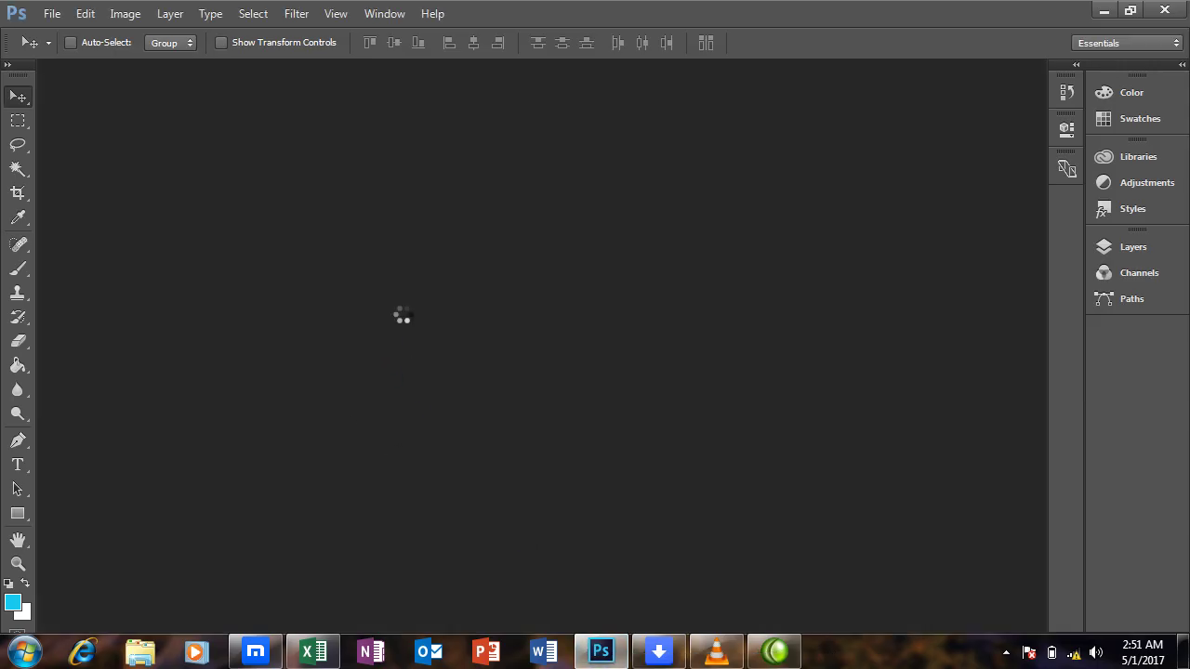
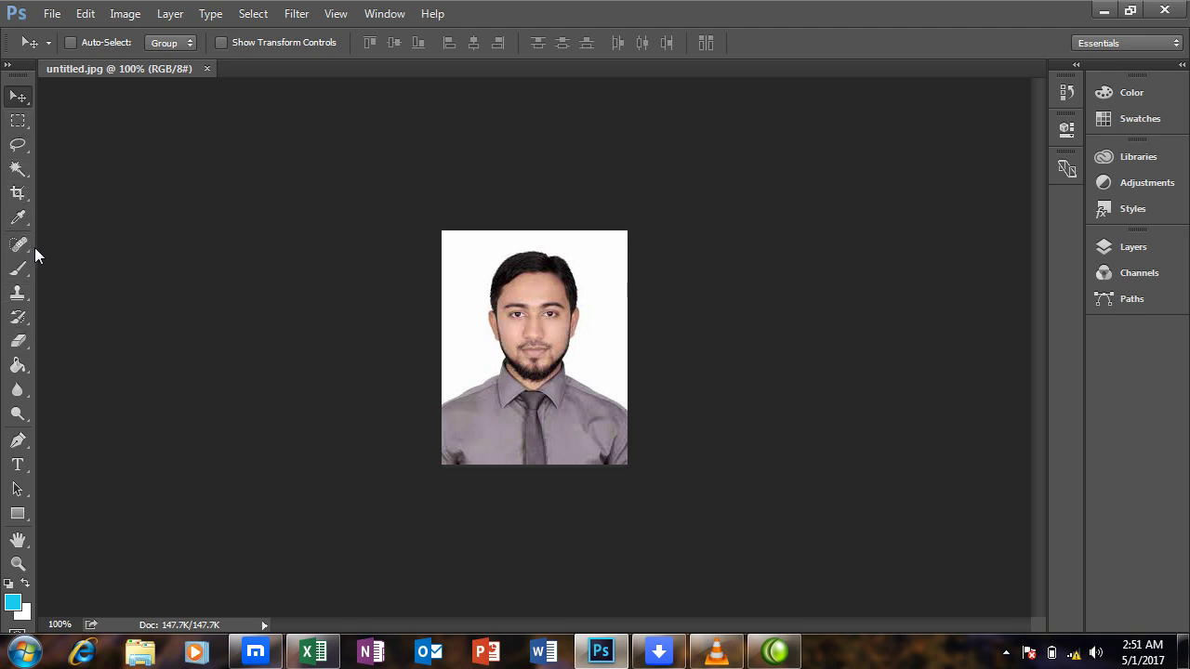
Step: Zoom in closely on the man's face with the Zoom tool's Scrubby Zoom
key(z)
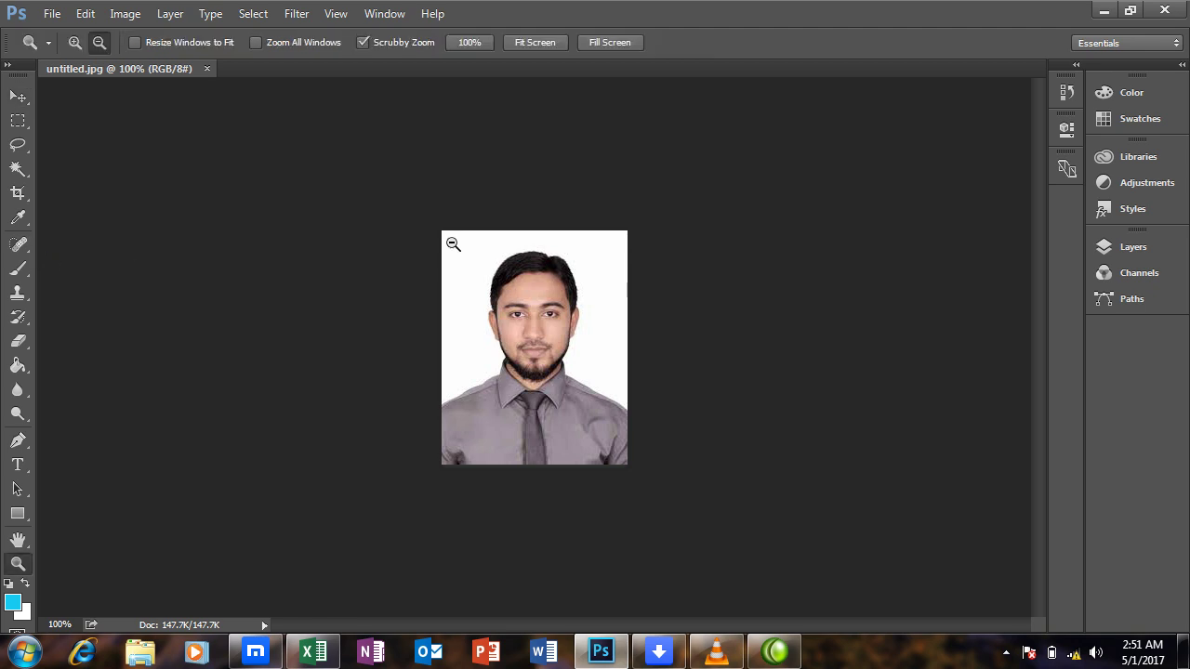
mouse_move(481, 270)
mouse_down()
mouse_move(576, 383)
mouse_move(513, 292)
mouse_up()
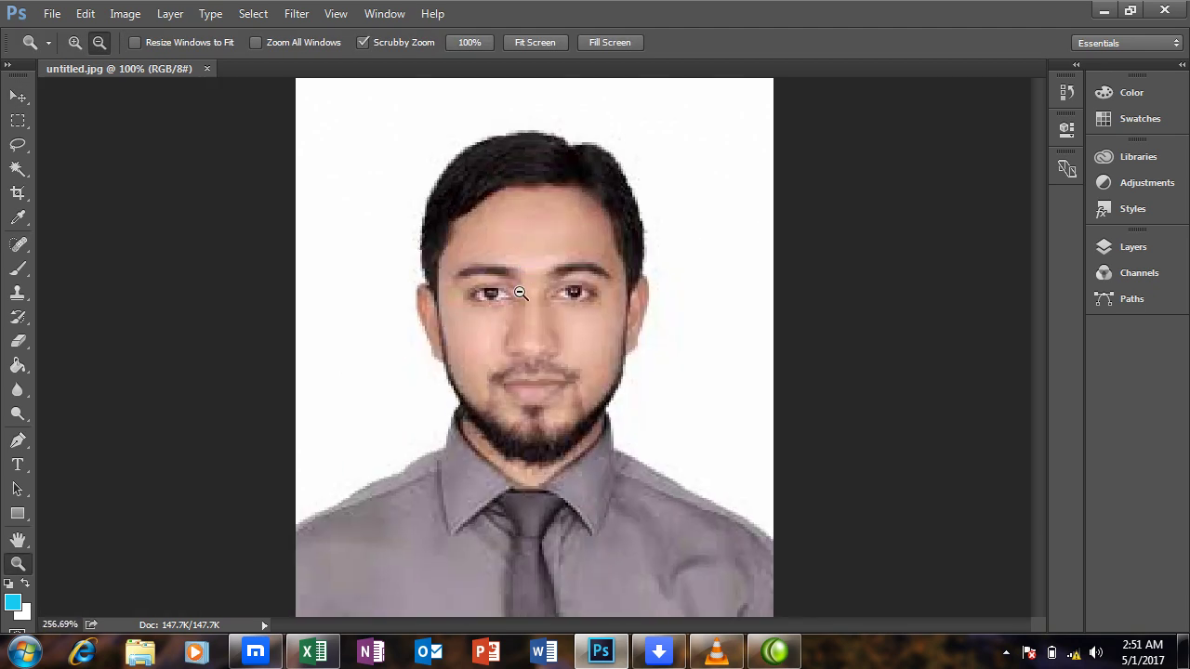
scroll(511, 291, down, 2)
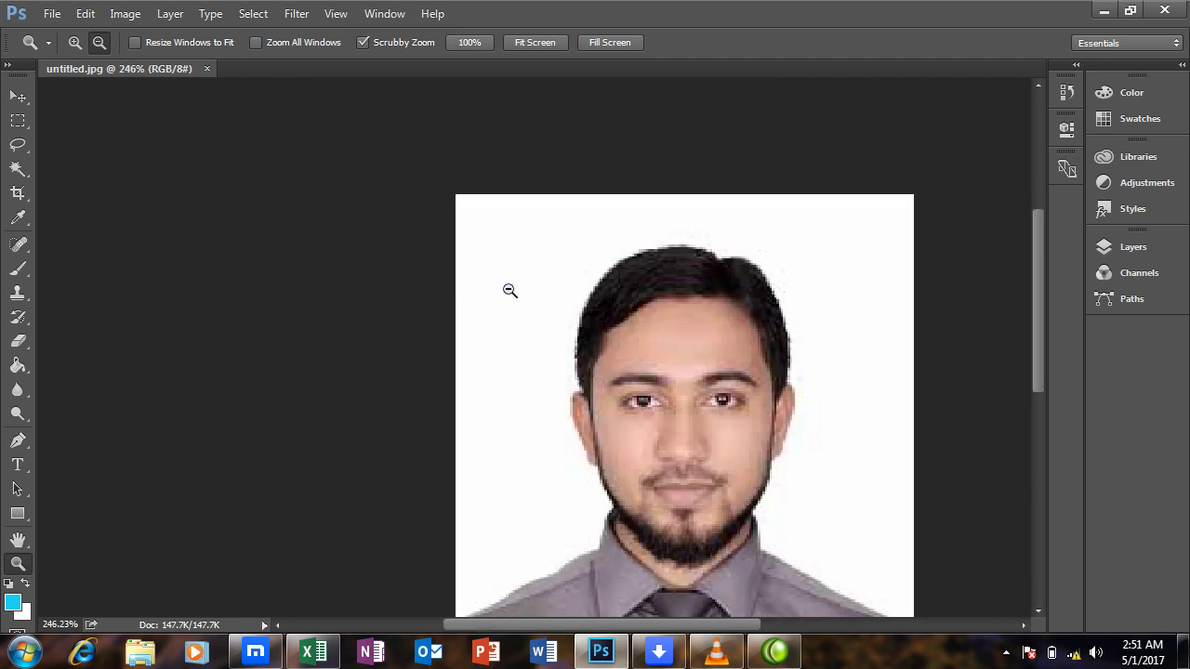
scroll(510, 291, down, 1)
scroll(507, 289, down, 1)
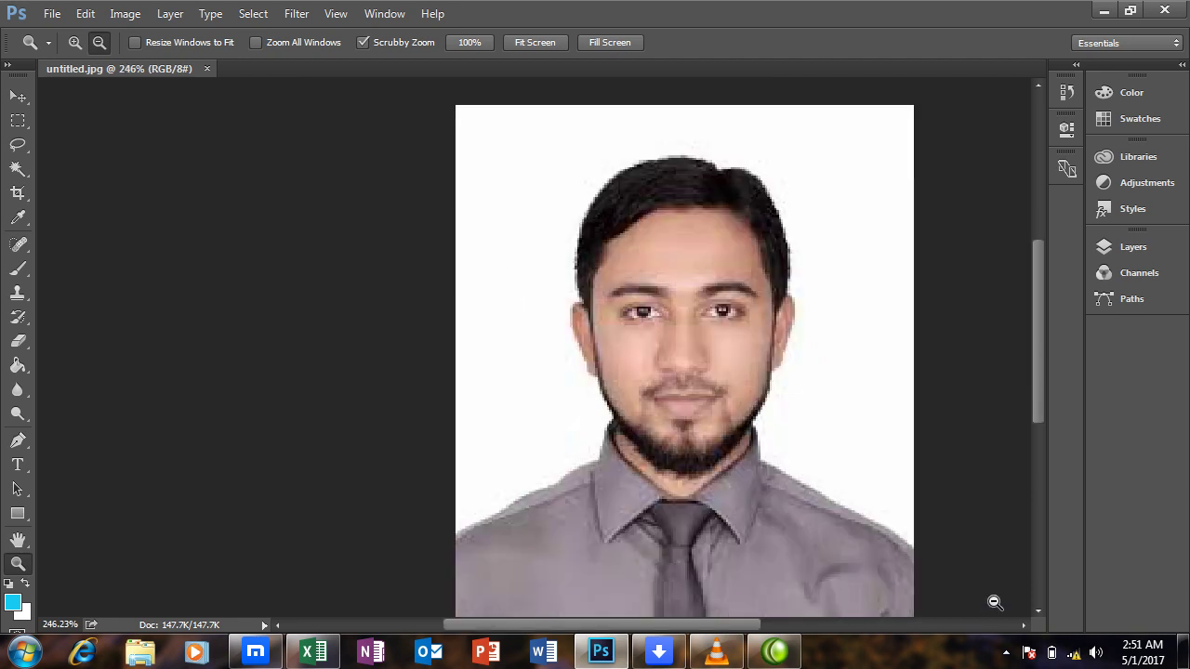
Step: Try dragging the photo left with the Move tool, which raises the locked-layer error
click(1025, 627)
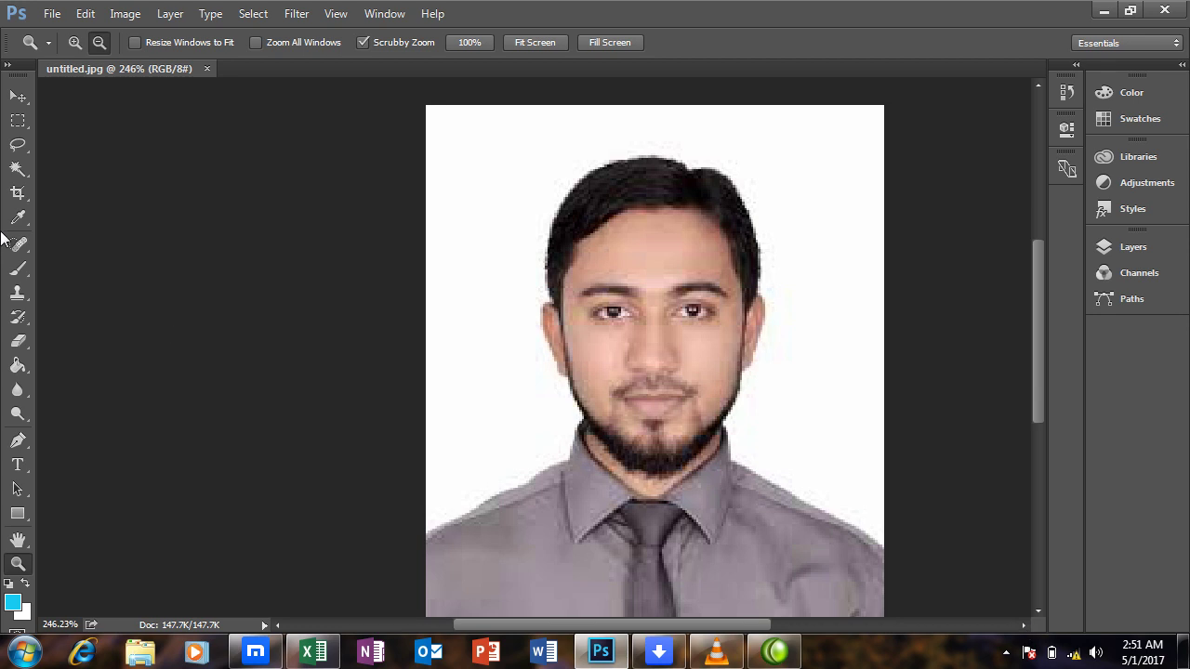
click(17, 96)
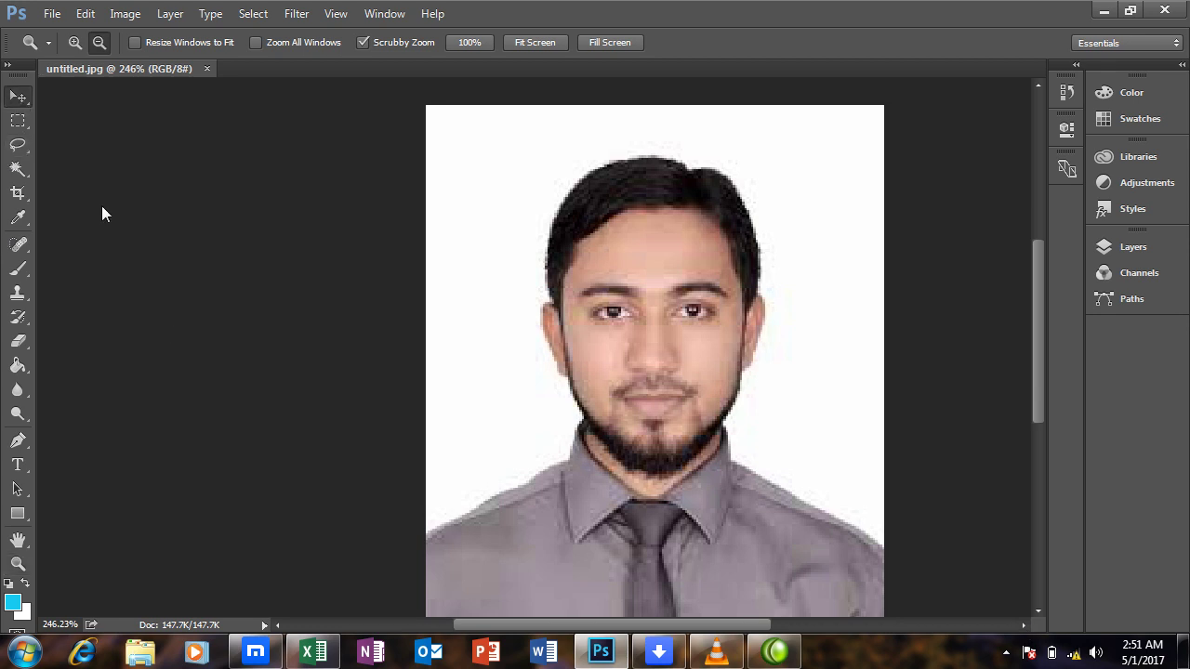
drag(604, 318, 486, 297)
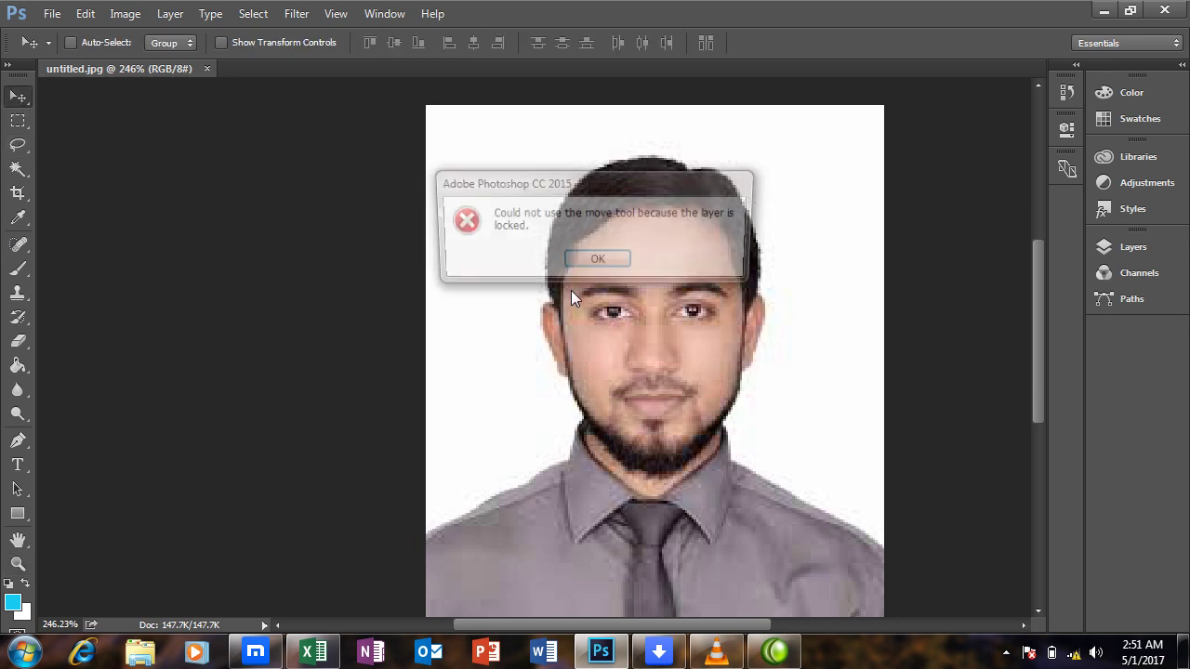
Step: Dismiss the locked-layer error and select the white background with the Magic Wand
click(596, 262)
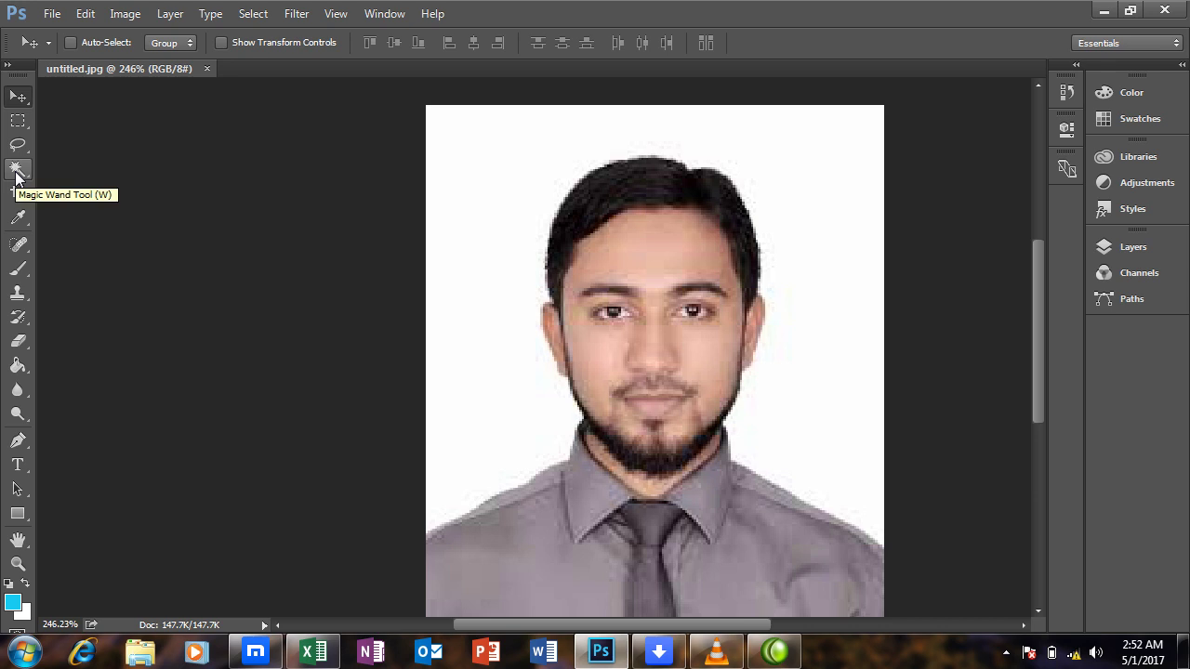
click(16, 172)
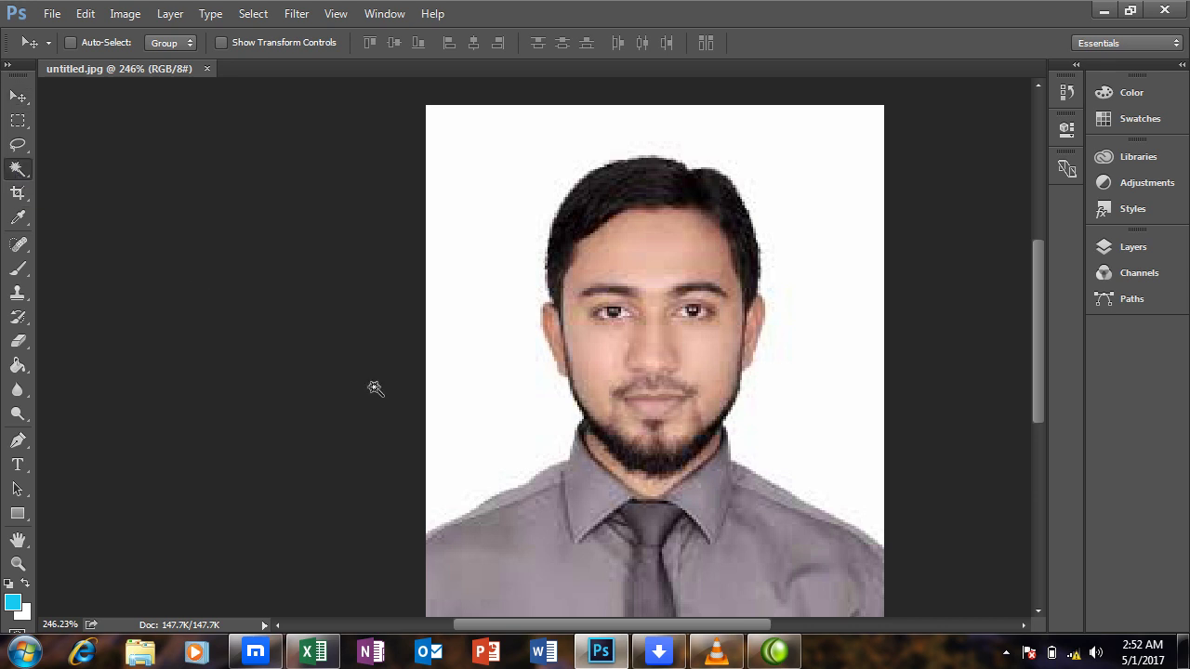
click(484, 218)
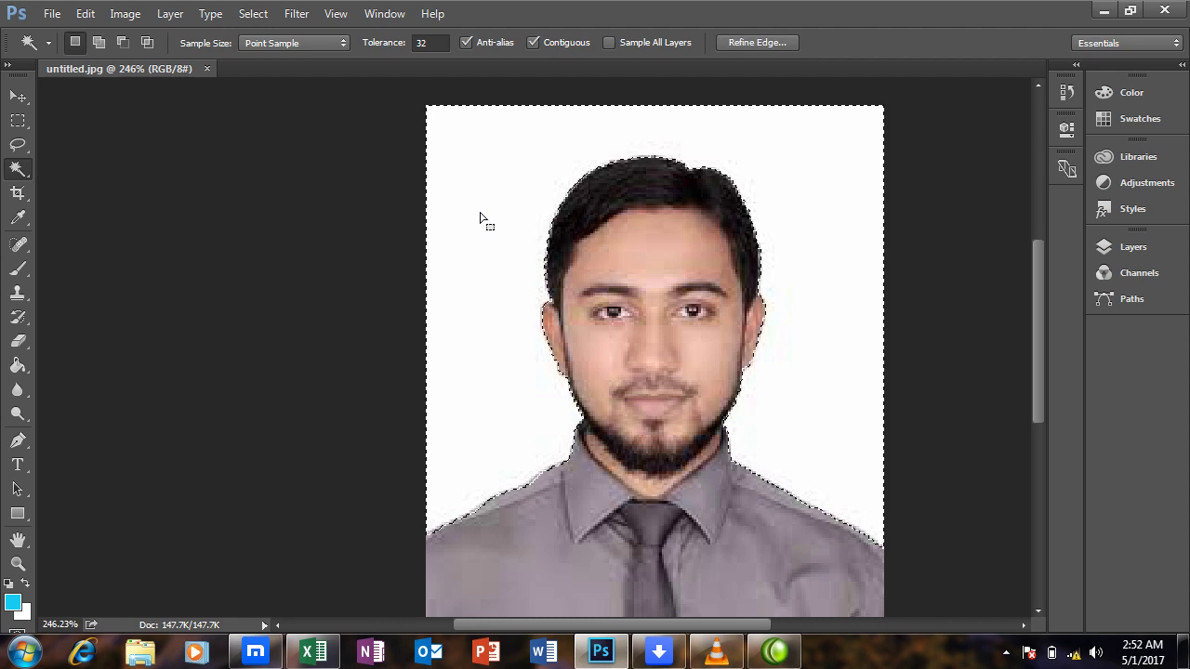
Step: Set the foreground colour to blue #13b5d8
click(14, 606)
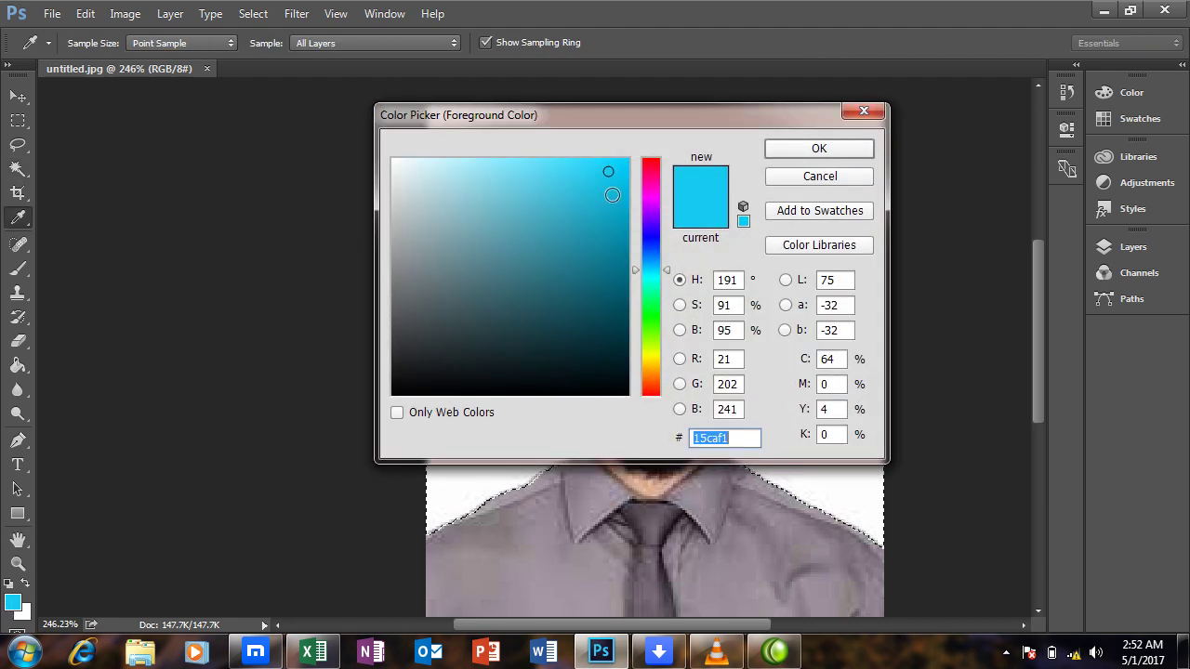
click(607, 194)
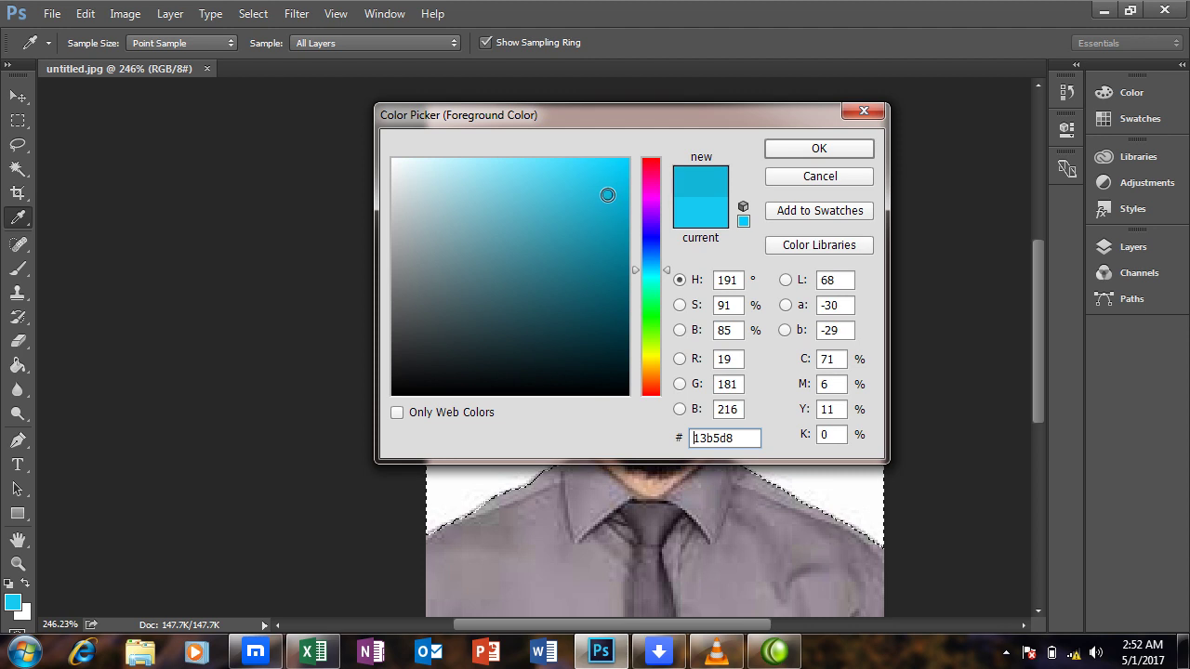
click(840, 151)
key(w)
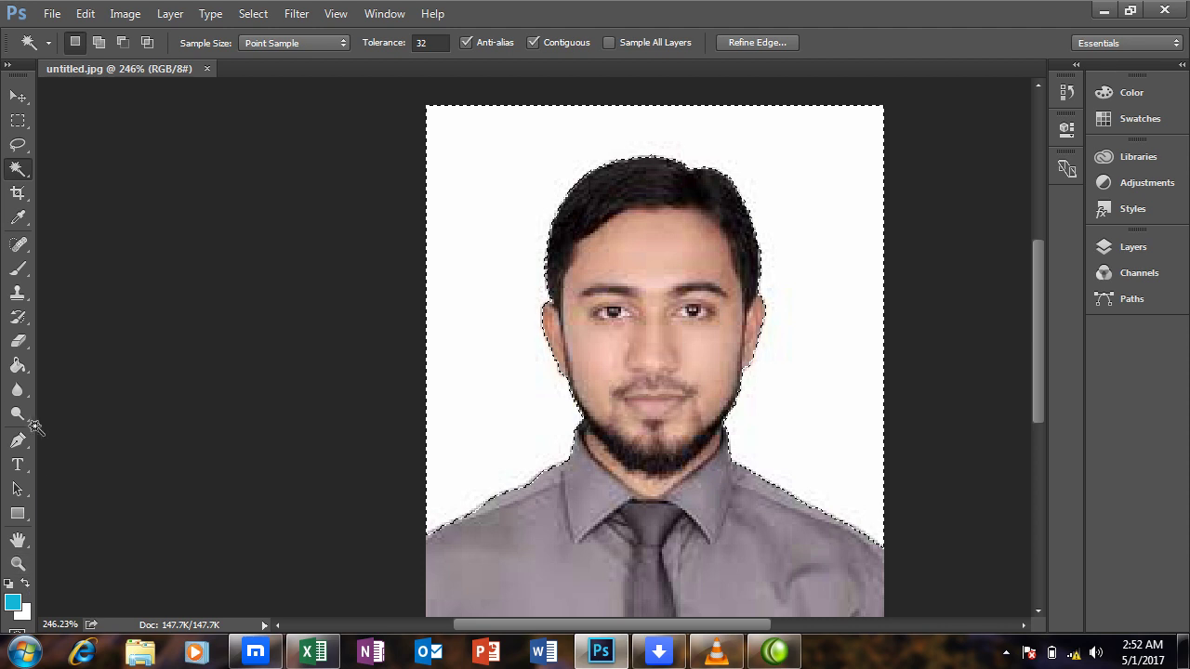
Step: Paint-bucket the selected background with the blue foreground colour, then deselect with Ctrl+D
click(15, 370)
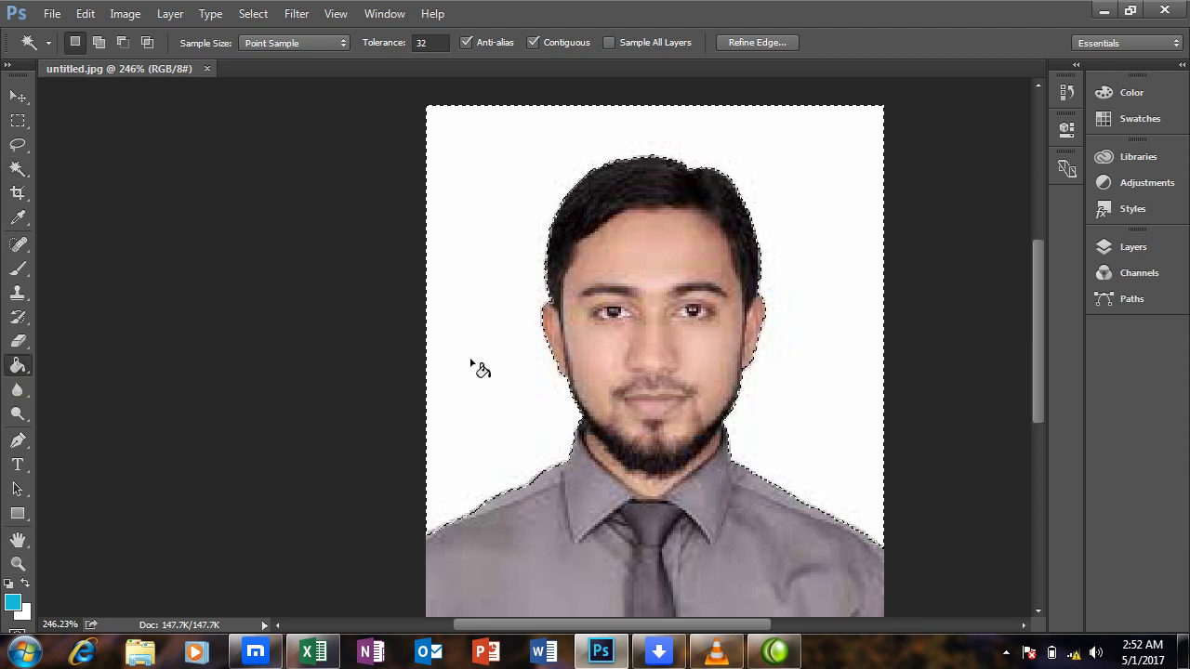
click(464, 273)
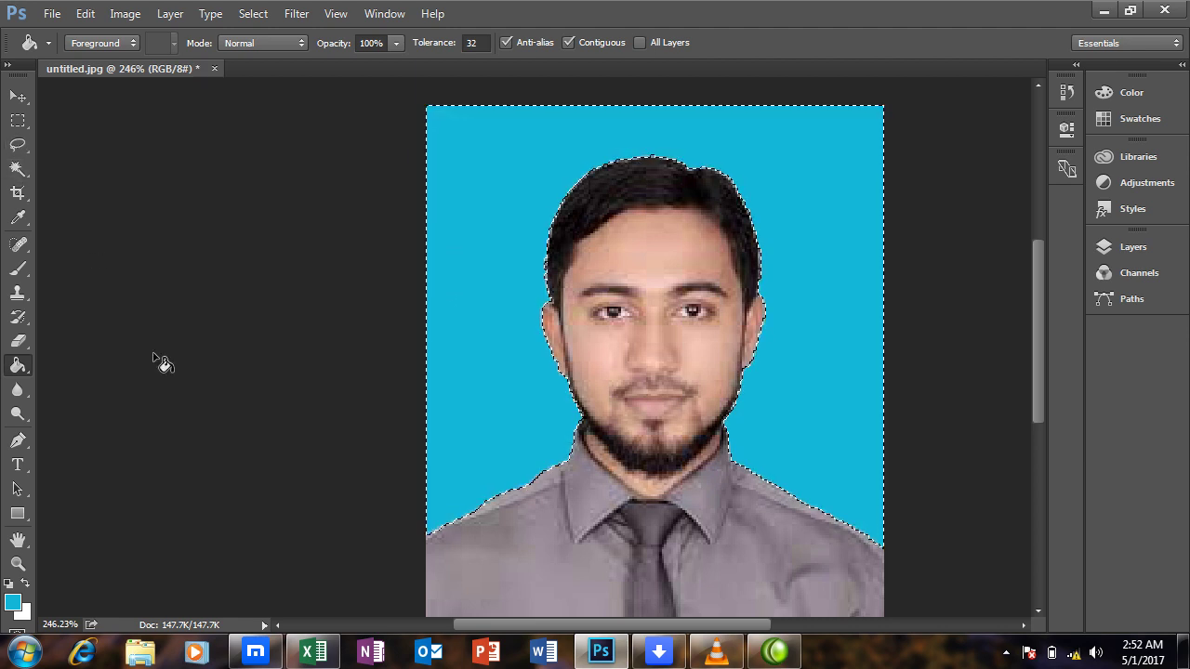
key(m)
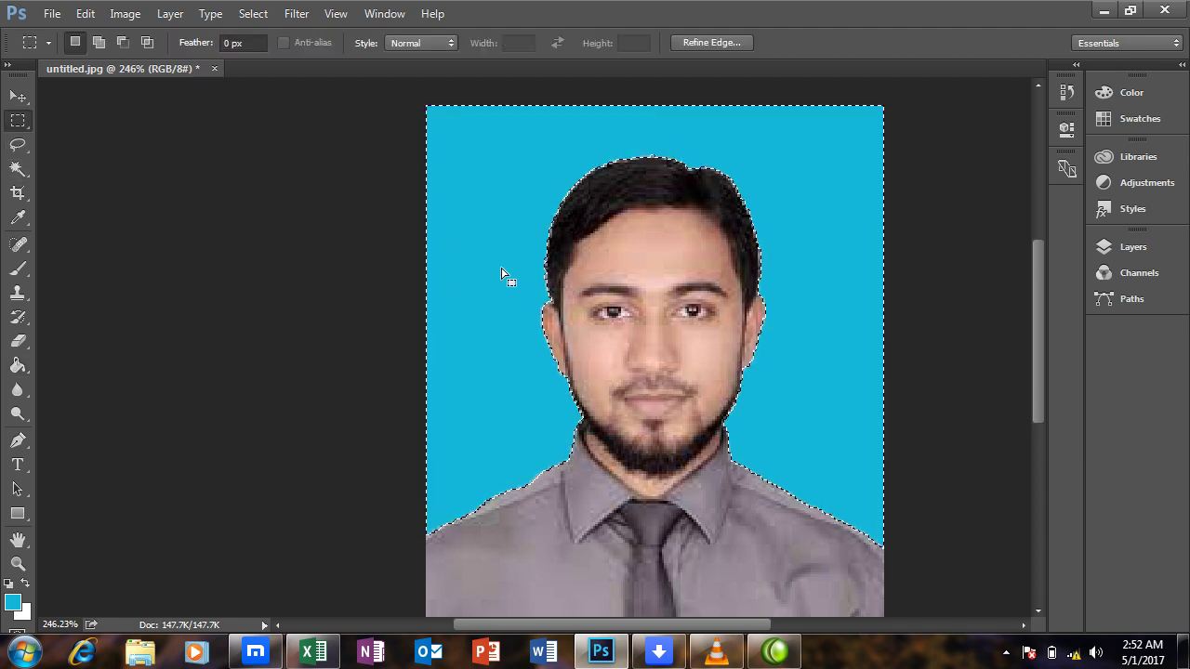
key(ctrl+d)
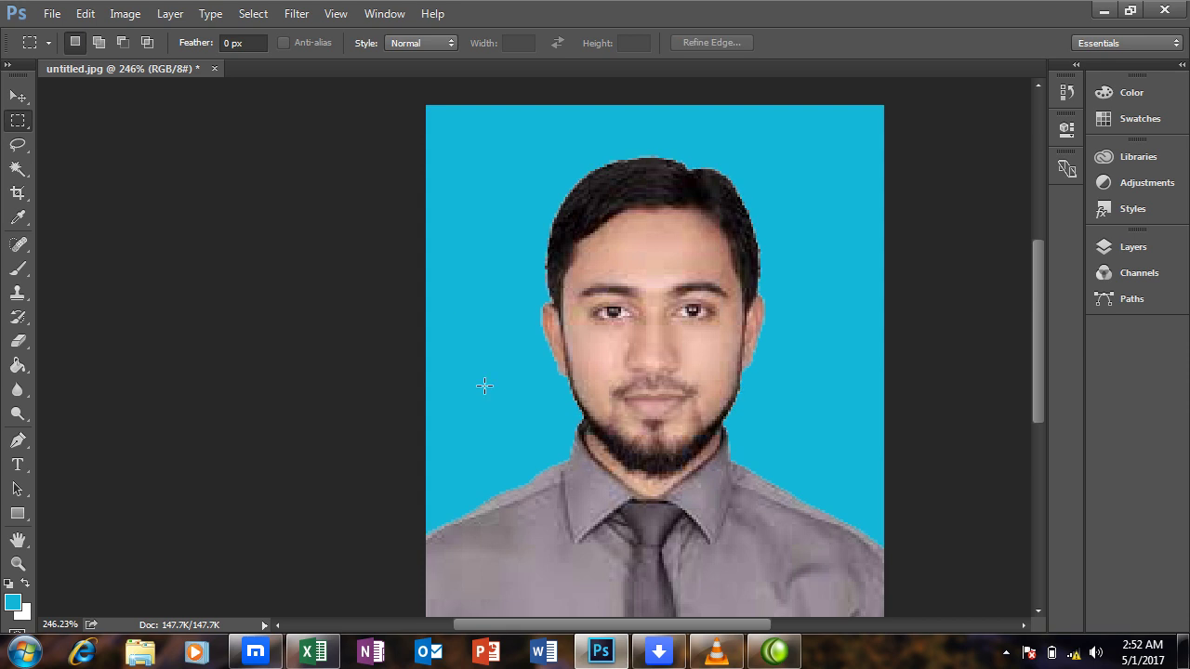
scroll(485, 277, down, 1)
scroll(485, 277, down, 1)
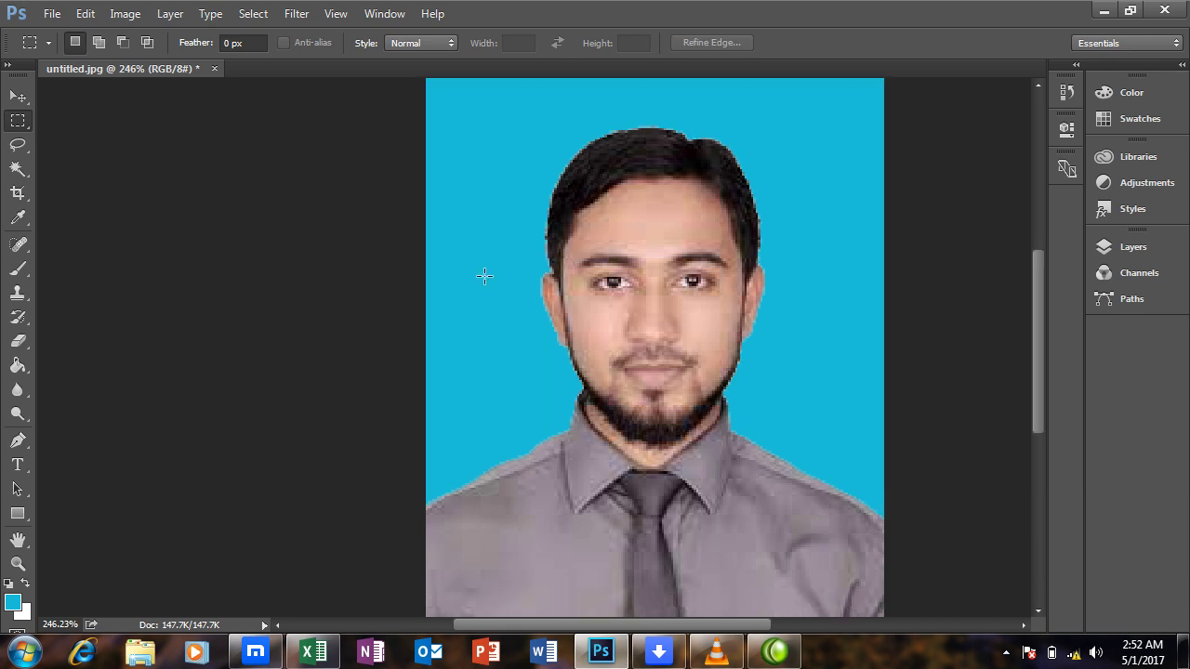
scroll(484, 276, up, 1)
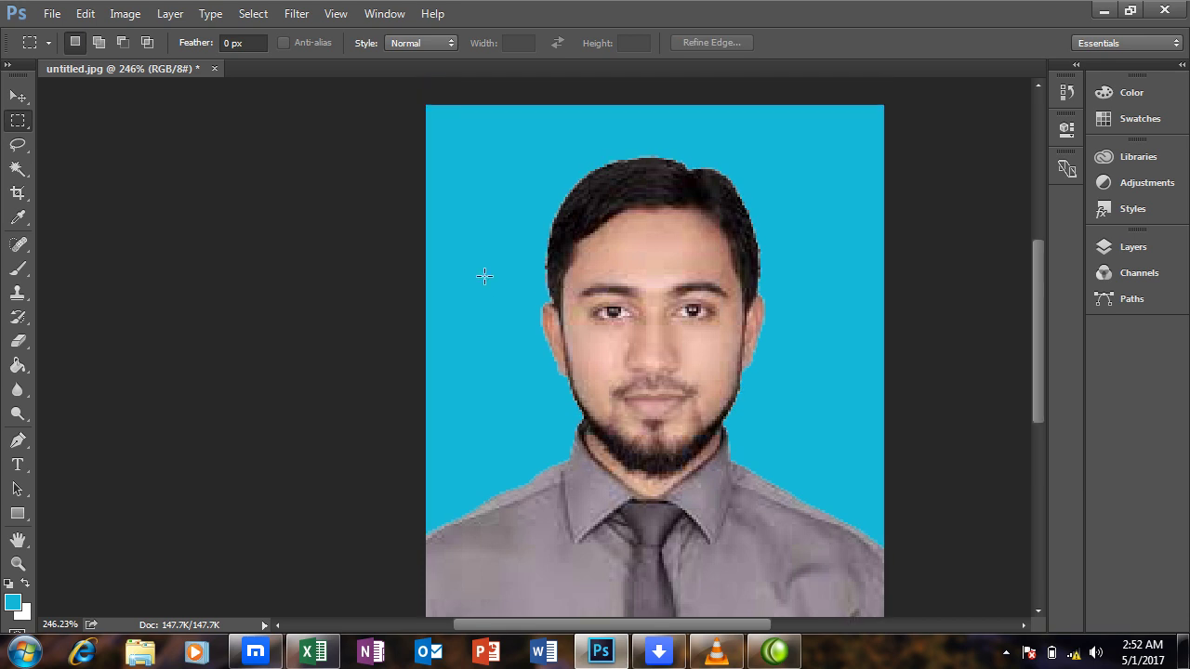
Step: Save the photo to the Desktop as 11111.jpg at JPEG quality 10 (Maximum), then minimize Photoshop
click(52, 14)
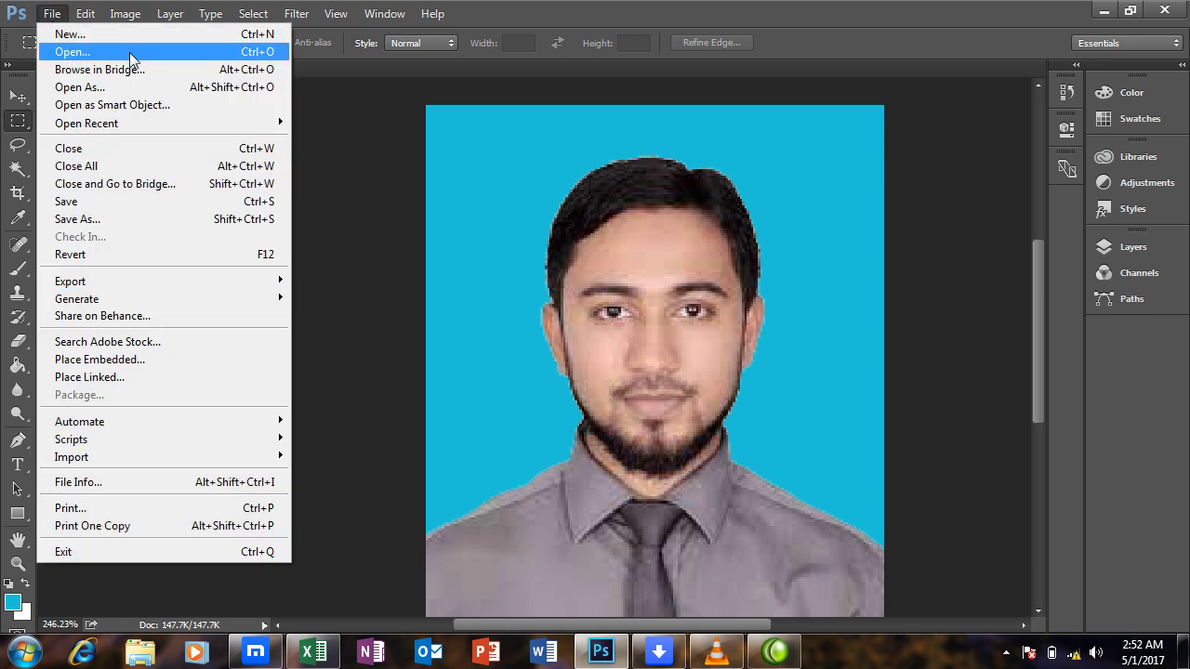
click(108, 220)
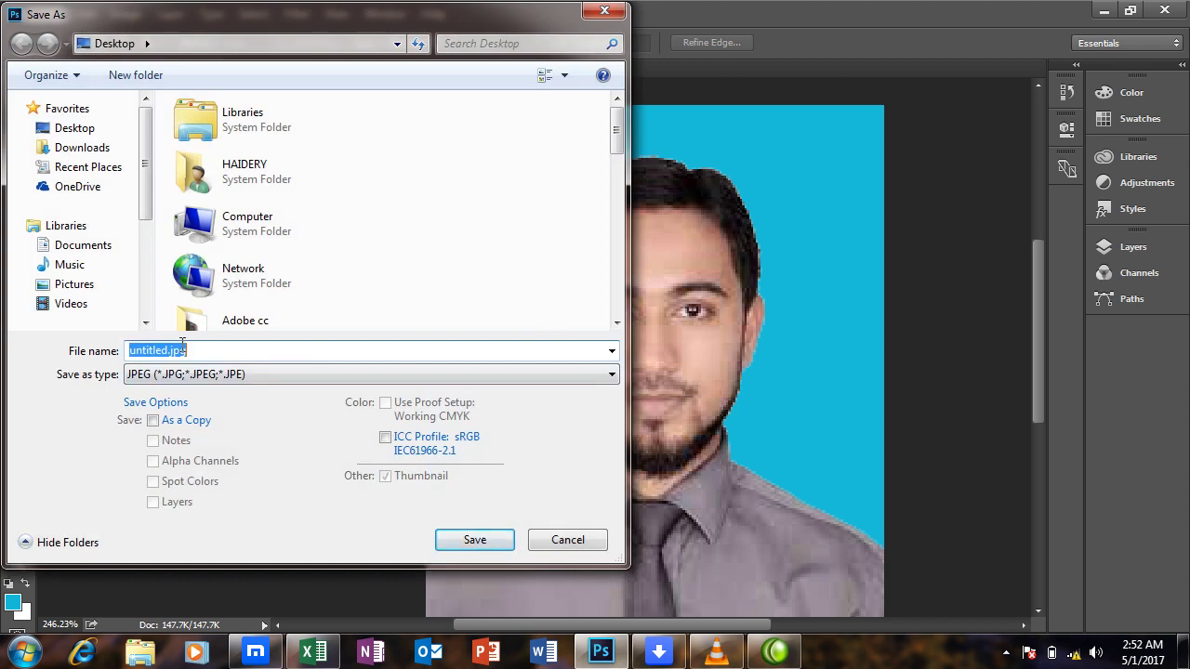
text(11111)
click(76, 128)
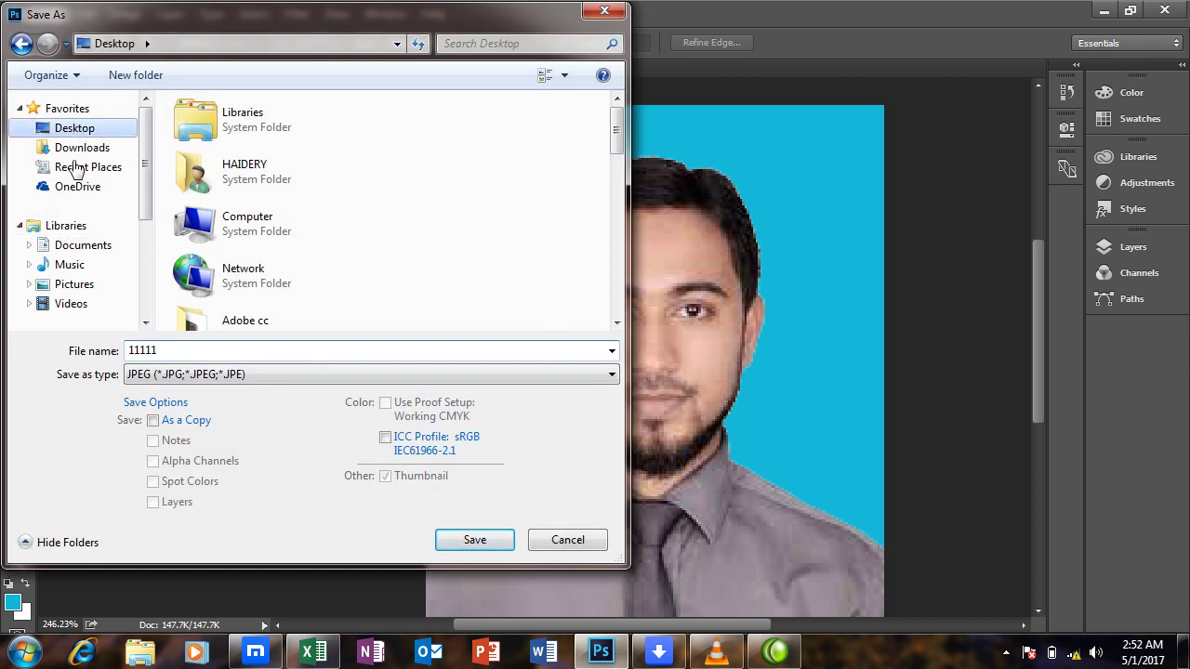
click(474, 540)
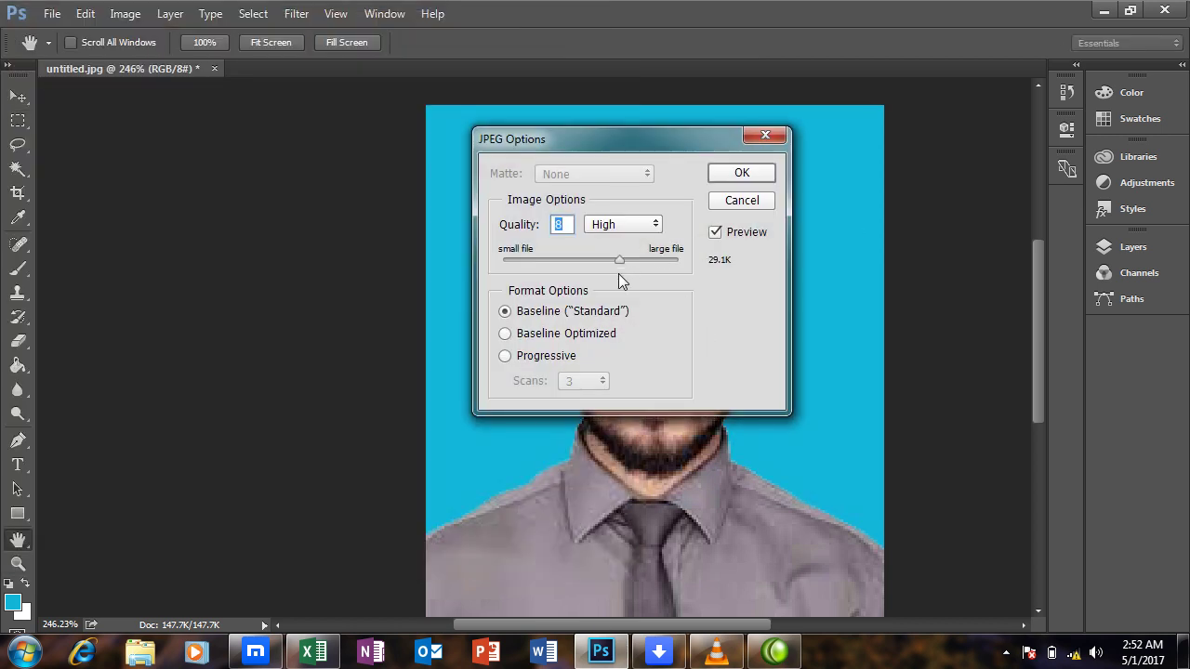
drag(618, 262, 650, 262)
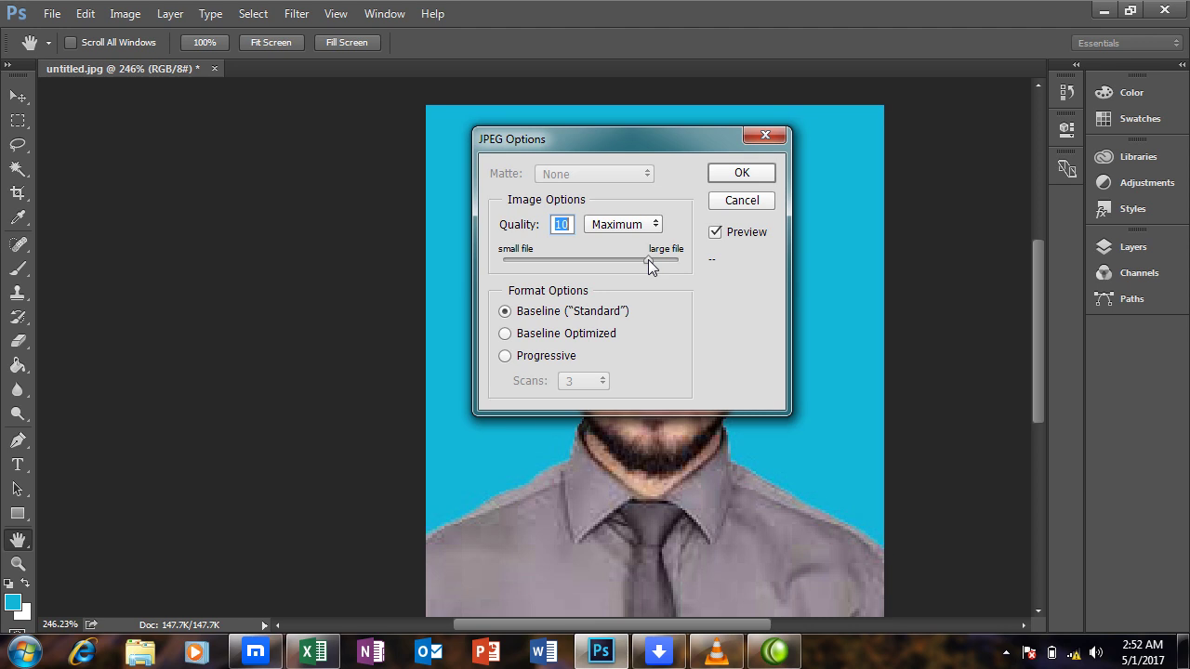
click(740, 175)
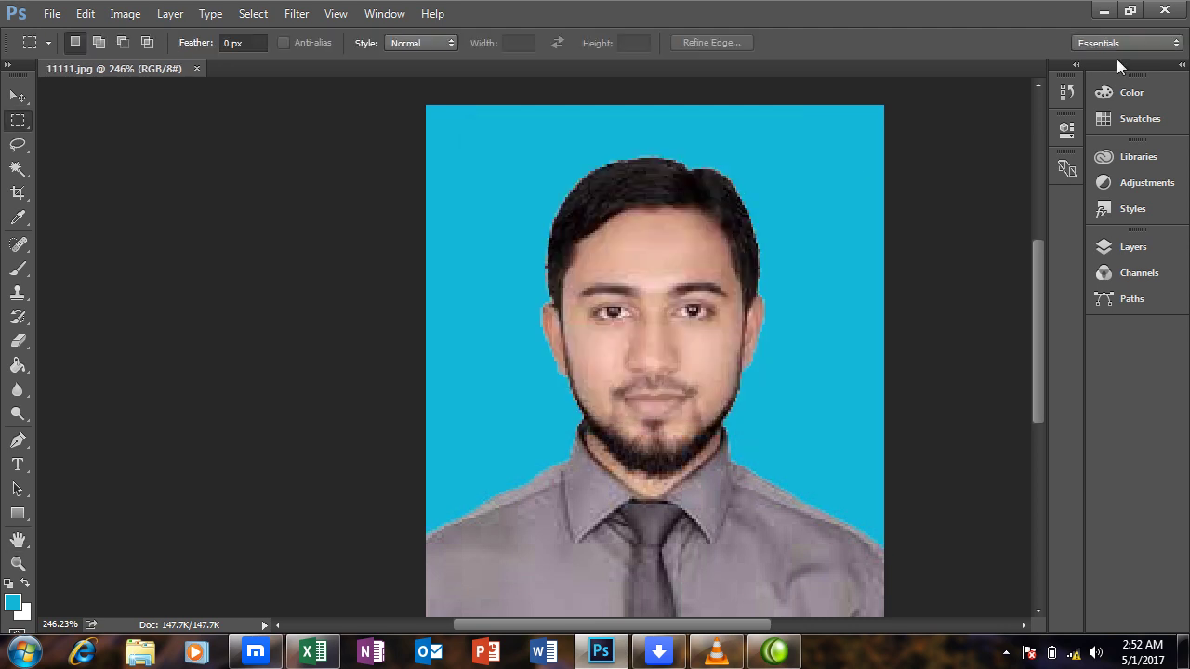
click(1103, 12)
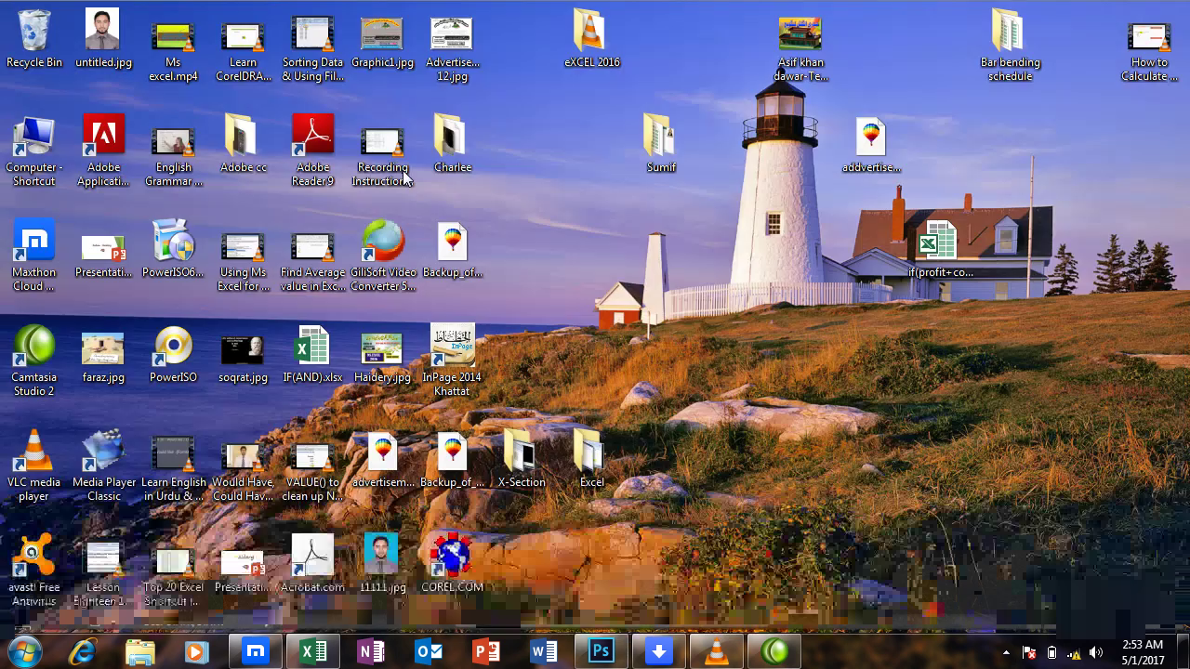
right_click(388, 550)
key(Escape)
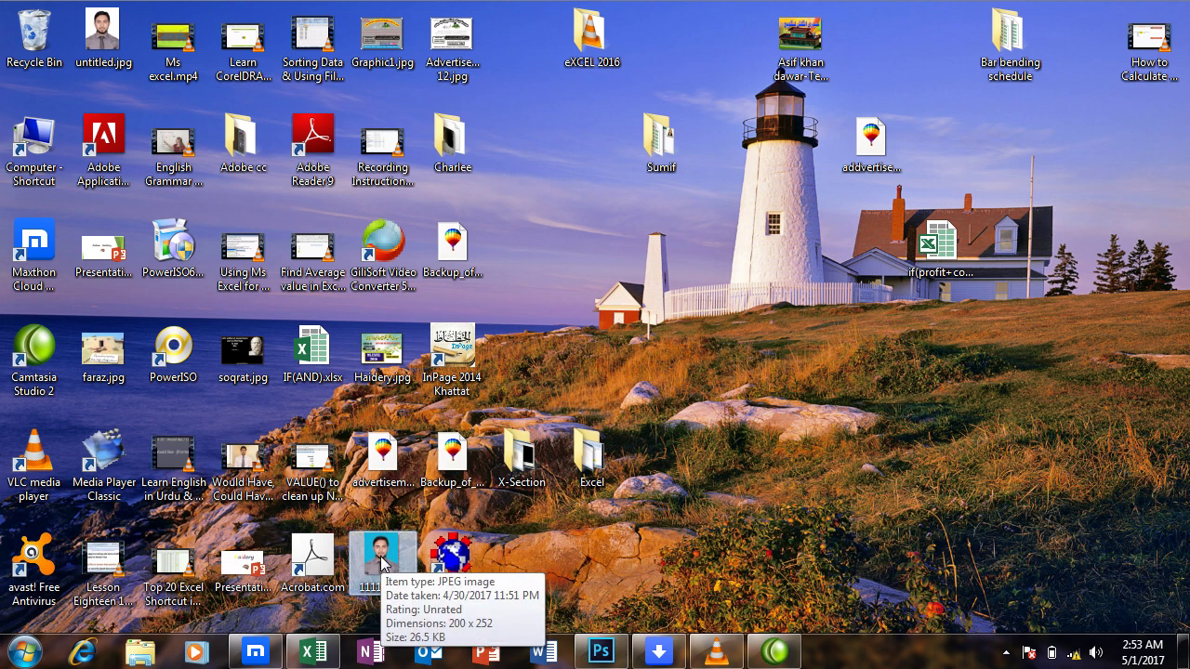
double_click(382, 558)
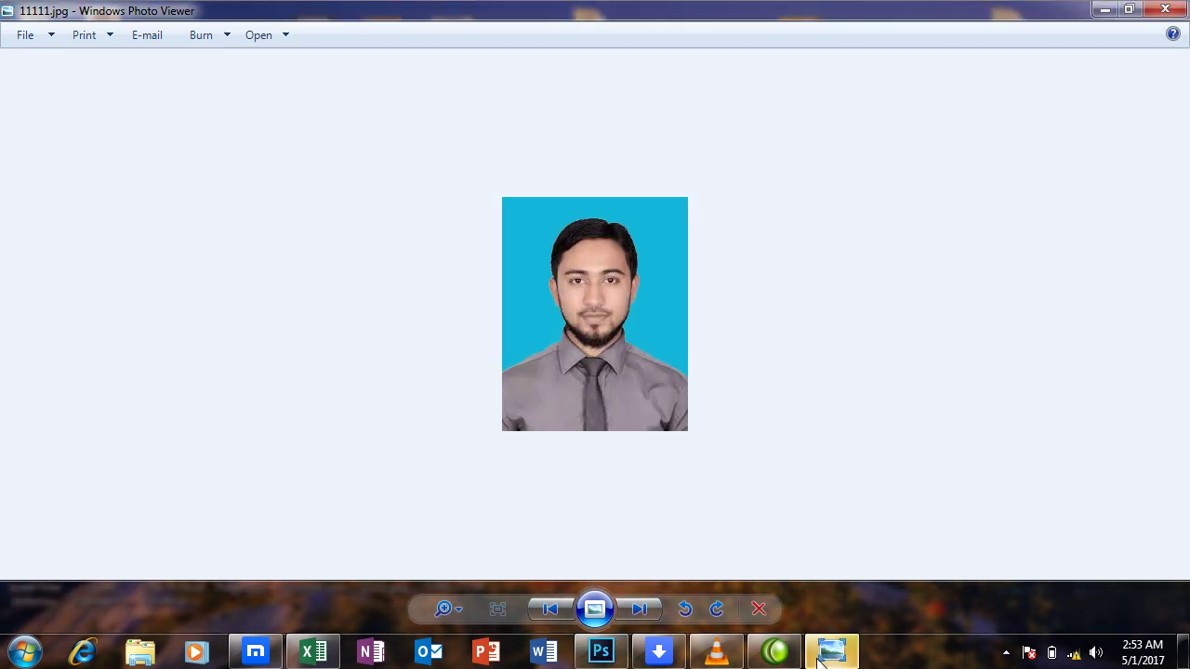
click(1165, 9)
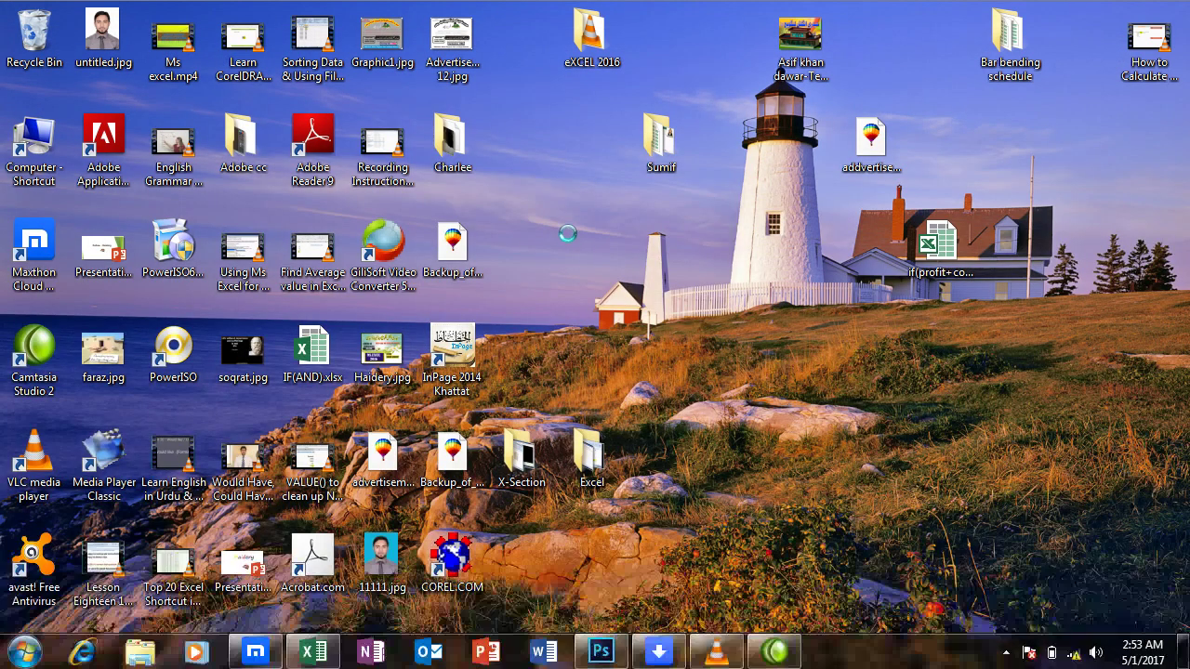
right_click(550, 206)
mouse_move(571, 240)
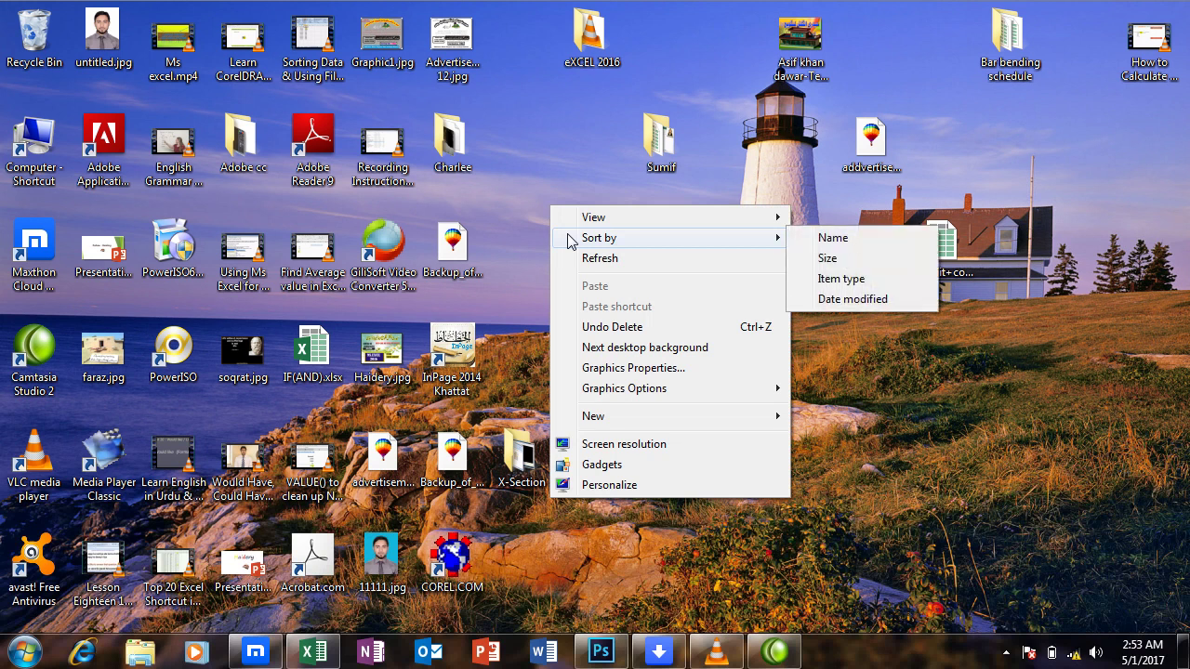
click(604, 257)
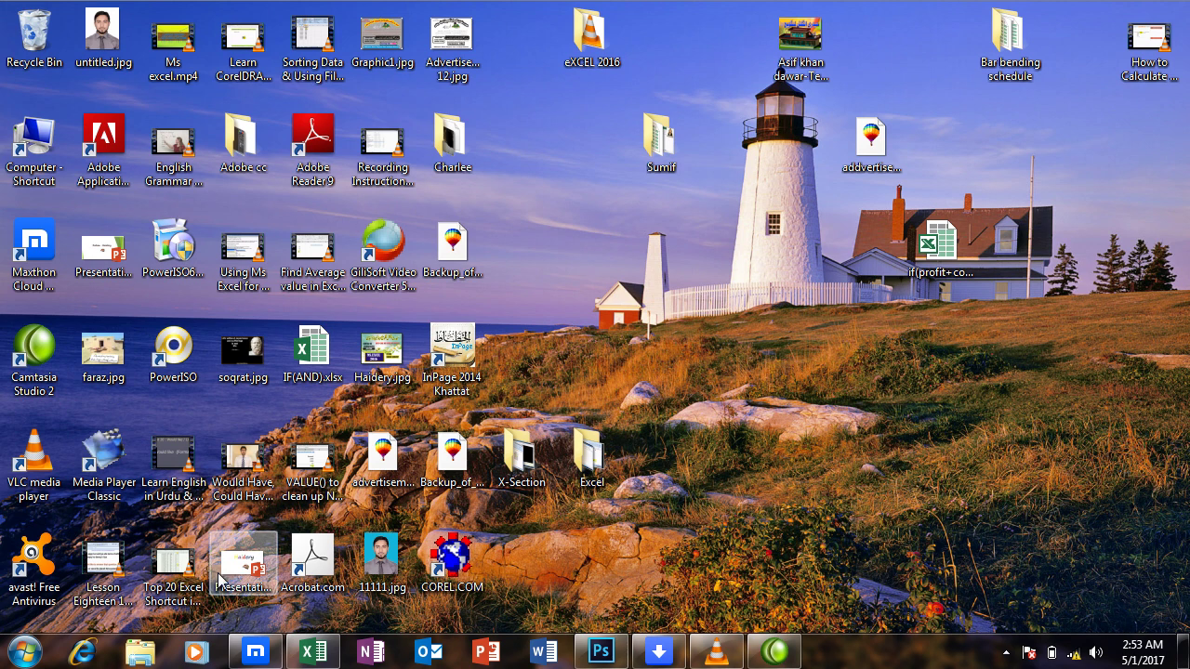
Step: Restore the browser and search YouTube for the tutorial author's name
click(258, 654)
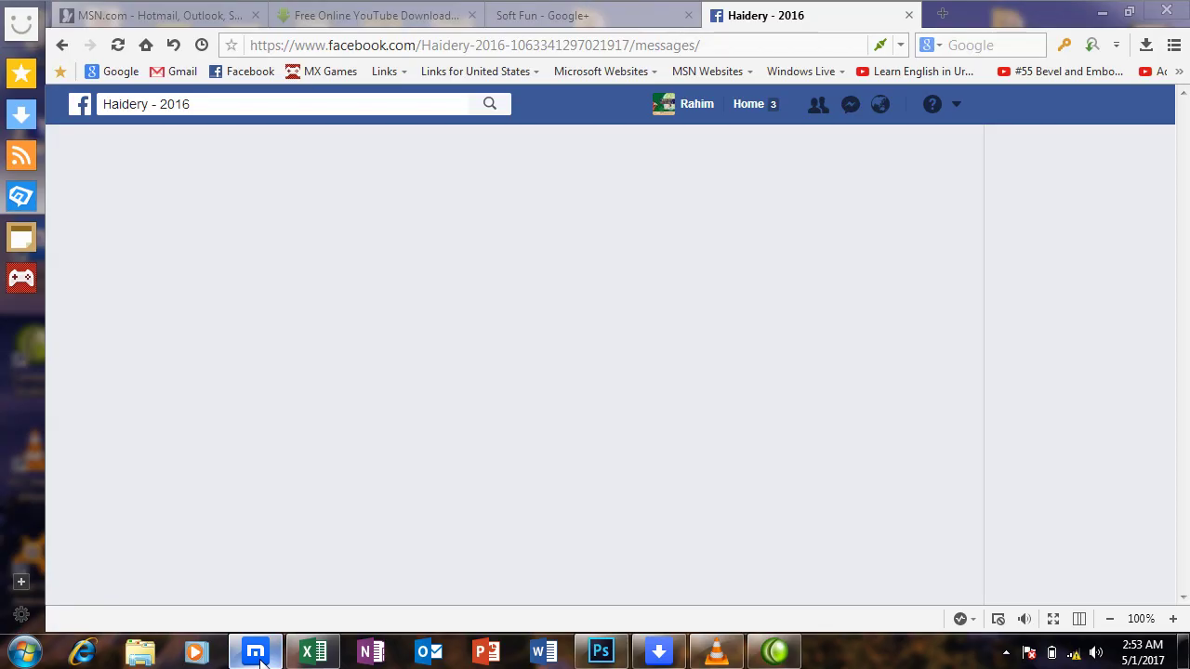
click(555, 16)
click(389, 13)
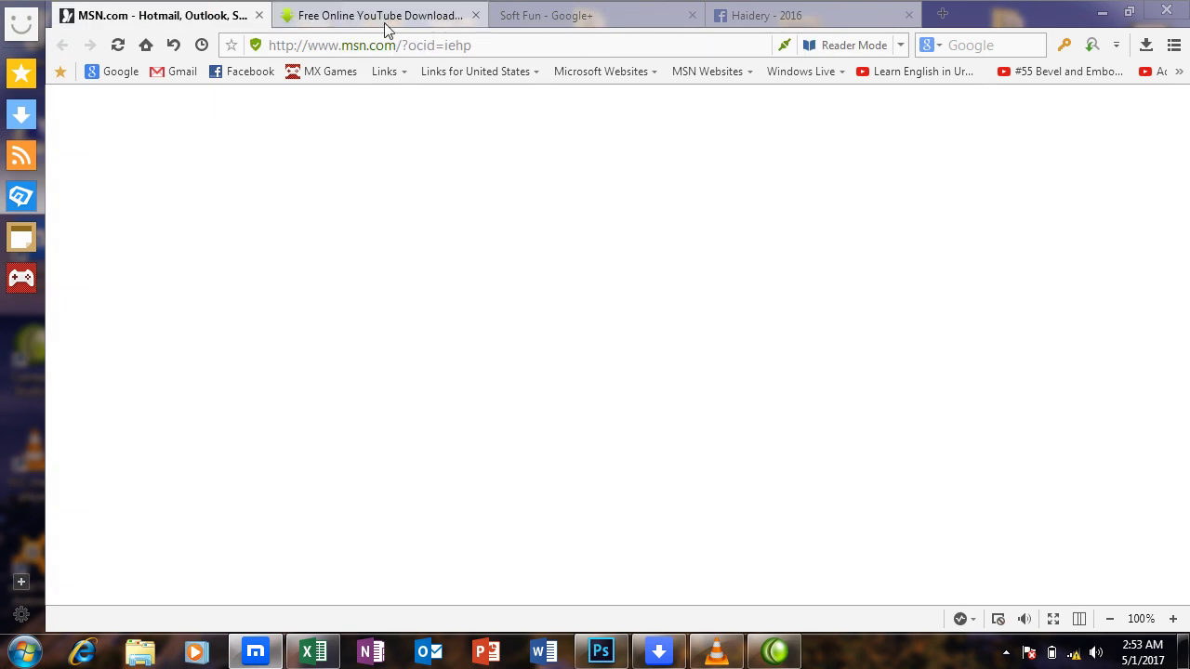
click(376, 17)
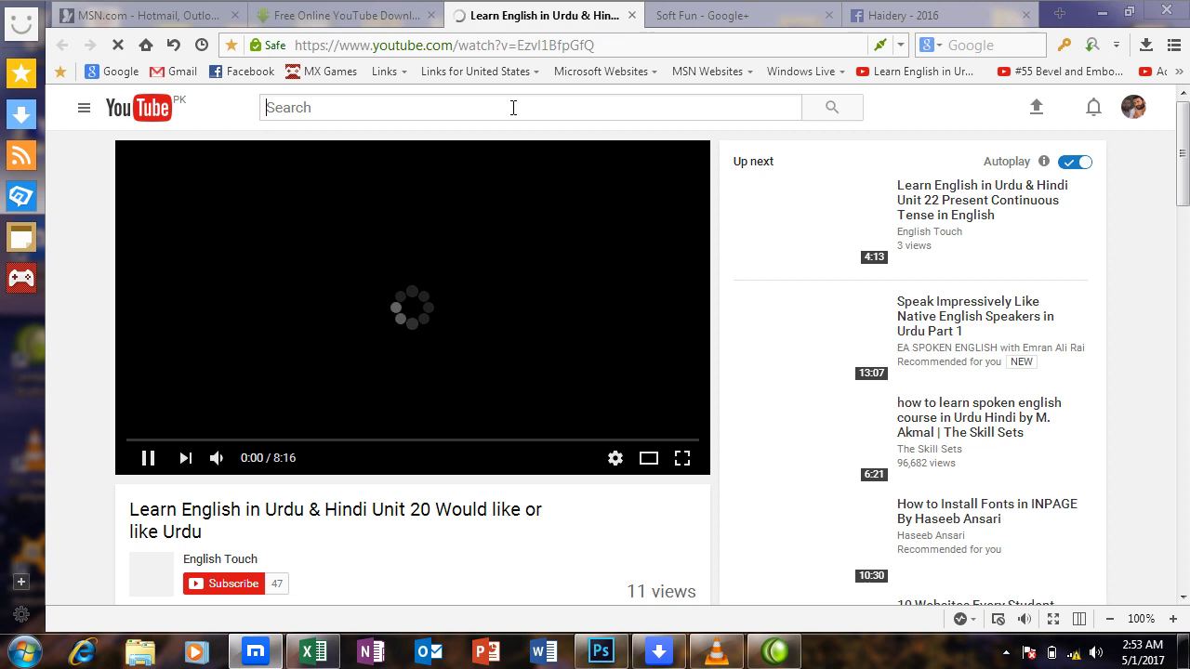
text(rah)
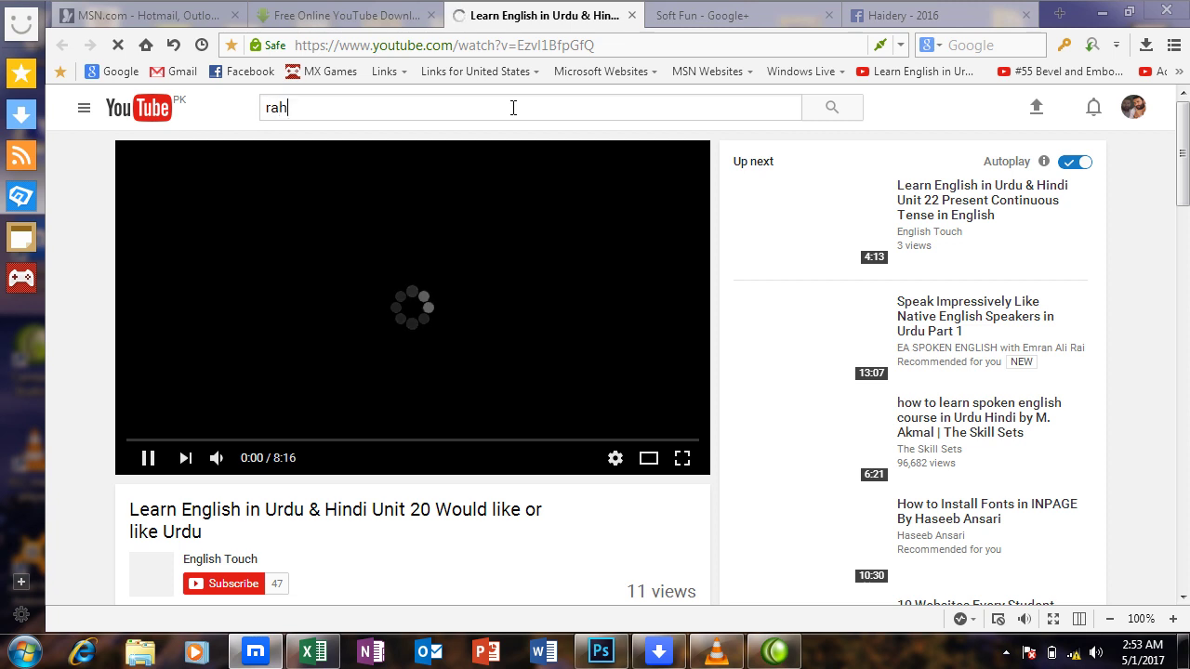
text(im)
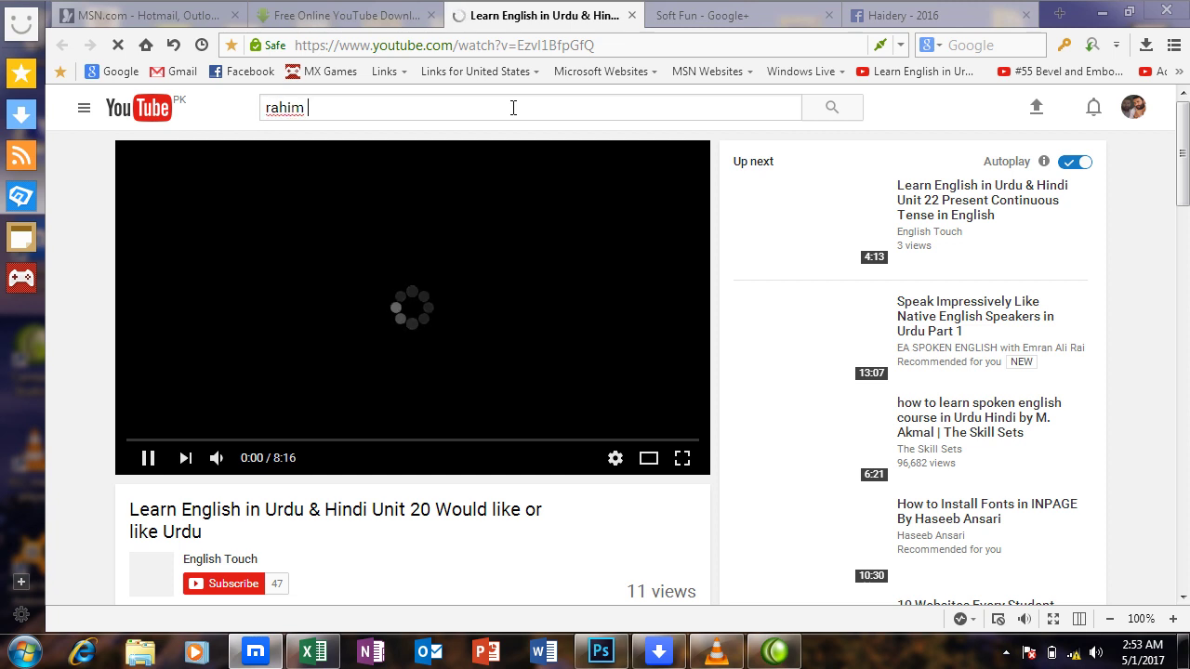
text( haide)
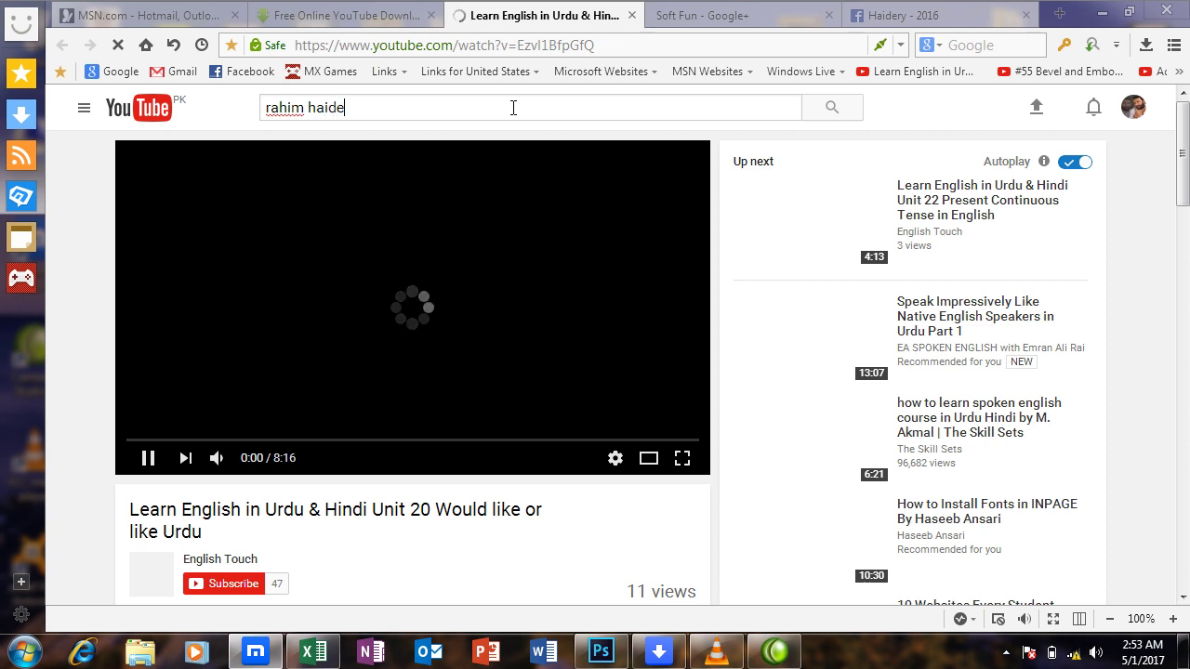
text(ry)
key(Return)
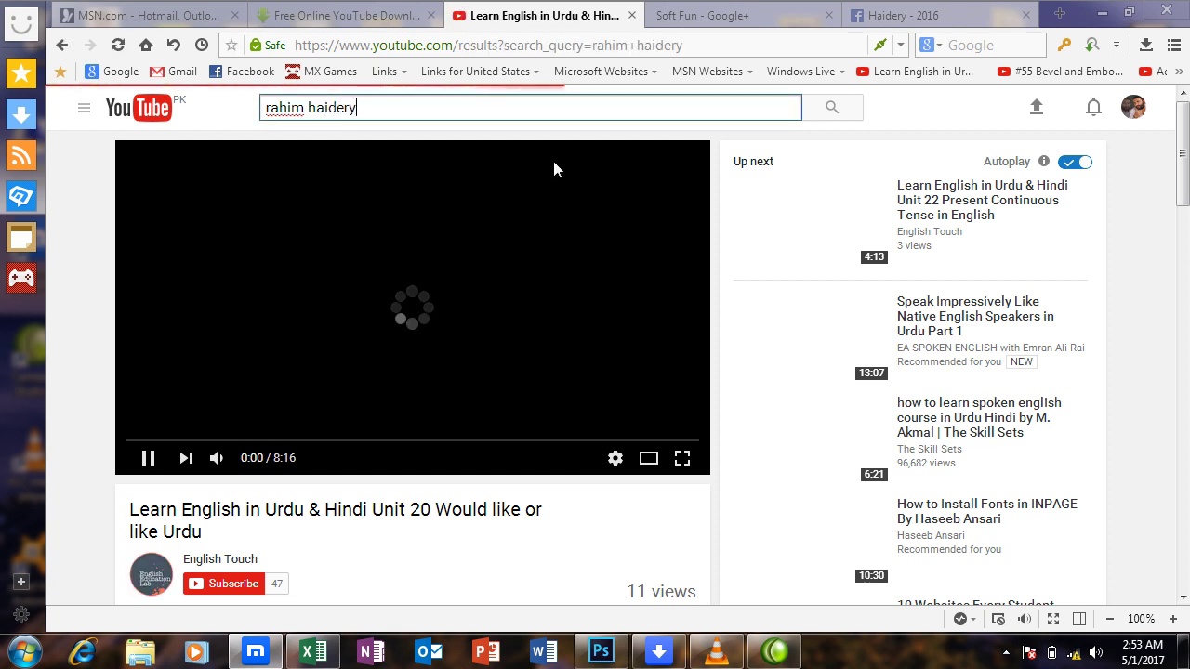
Step: Open the COMPUTER LEARNING channel from the YouTube search results
click(704, 11)
click(878, 15)
click(546, 15)
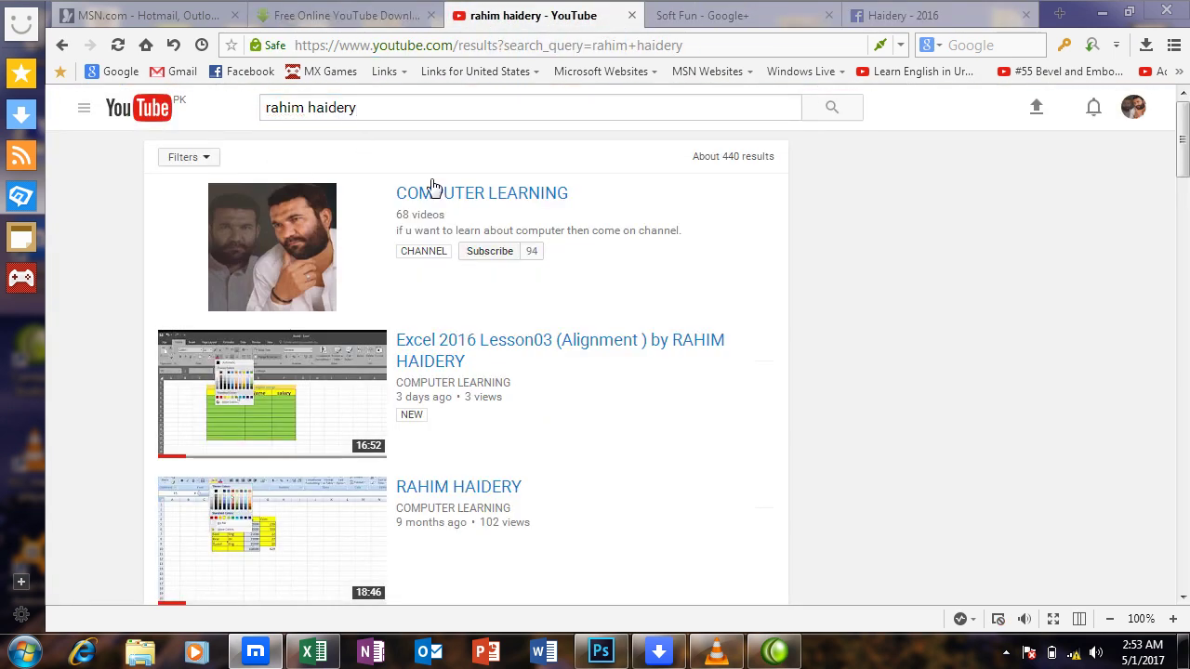
click(442, 194)
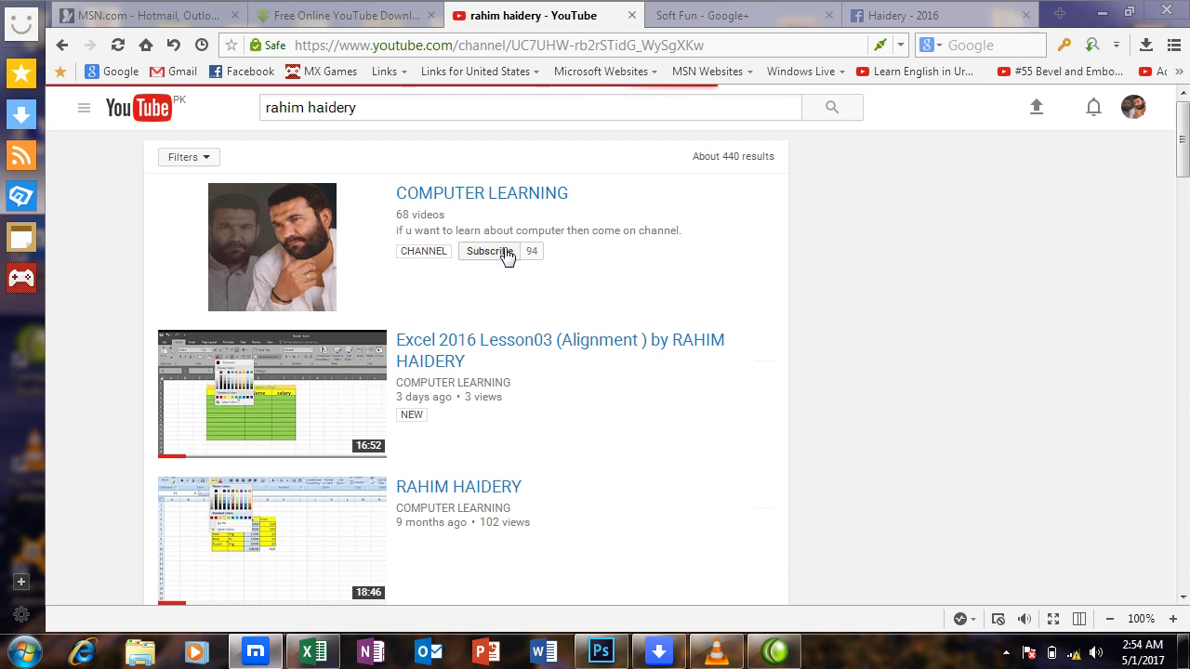